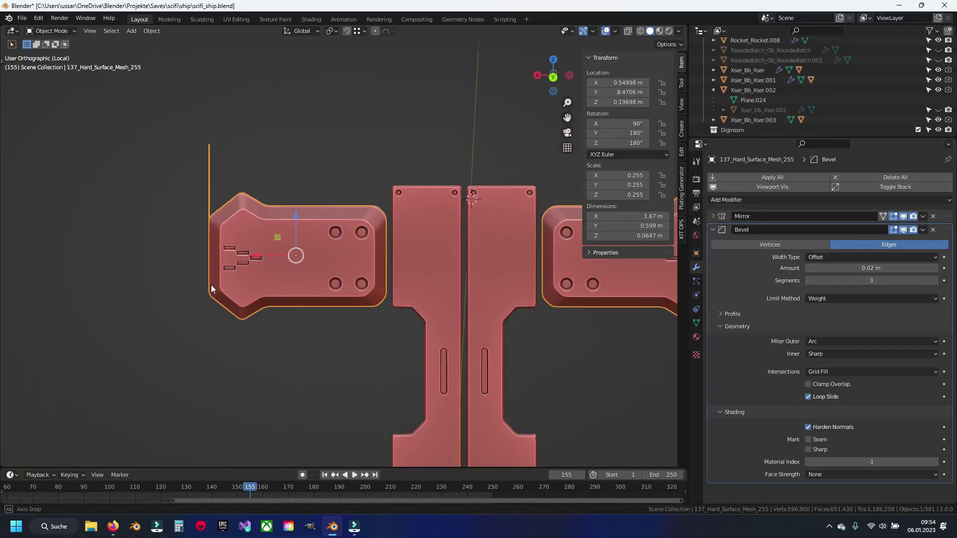
Enter Edit Mode on the hull plate and orbit to inspect its bevelled corner
key(Tab)
scroll(up, 3)
scroll(down, 3)
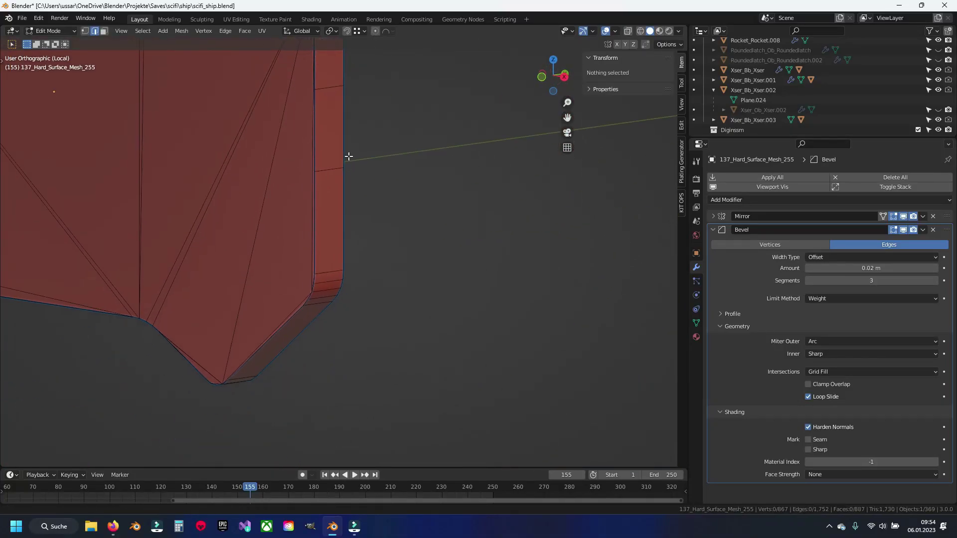
scroll(up, 3)
drag(331, 289, 352, 274)
Save scifi_ship.blend and hide the Bevel modifier's result in Edit Mode
key(ctrl+s)
scroll(up, 3)
click(903, 229)
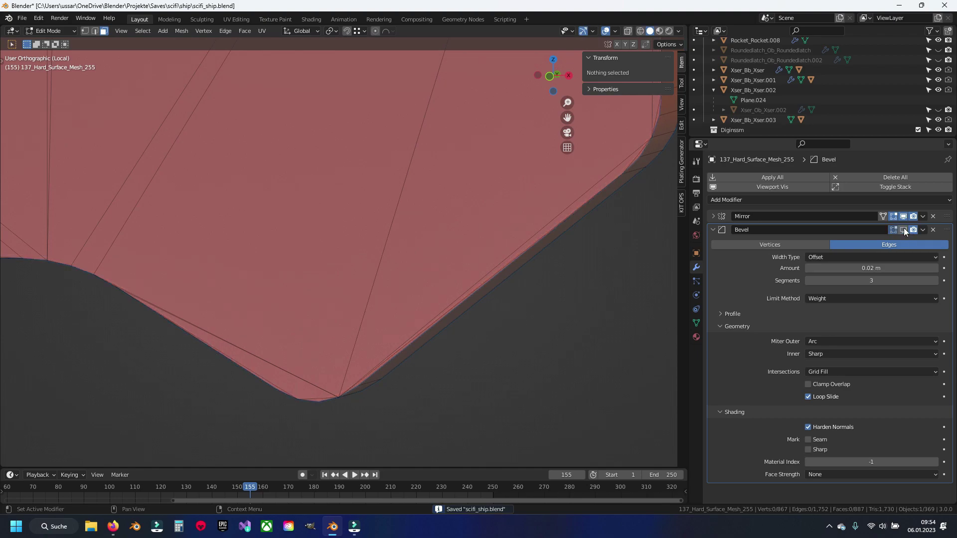
Switch to front orthographic view and circle-select faces along the plate's rounded edge
key(ctrl+KP_1)
key(KP_1)
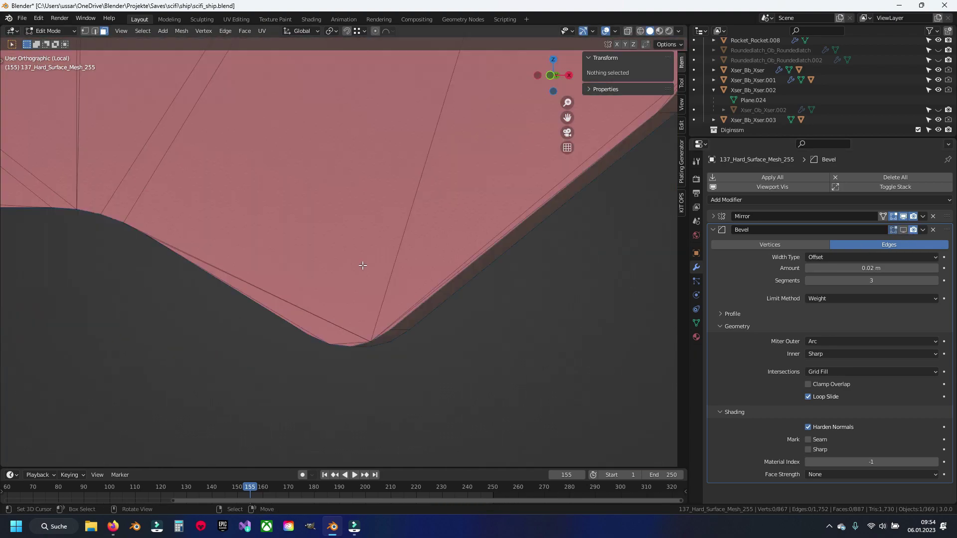
key(c)
click(408, 269)
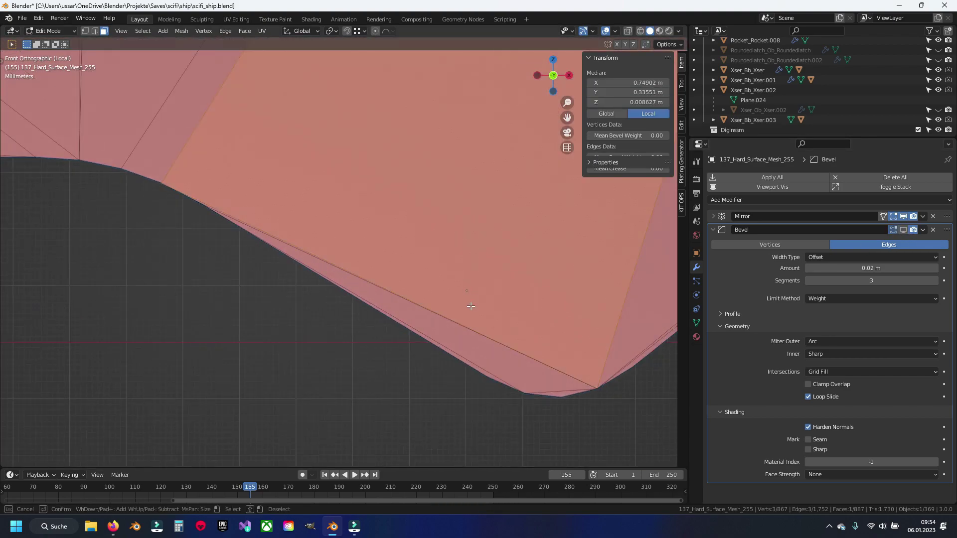
Circle-select rim faces along the plate's lower-left and right edges
key(KP_Decimal)
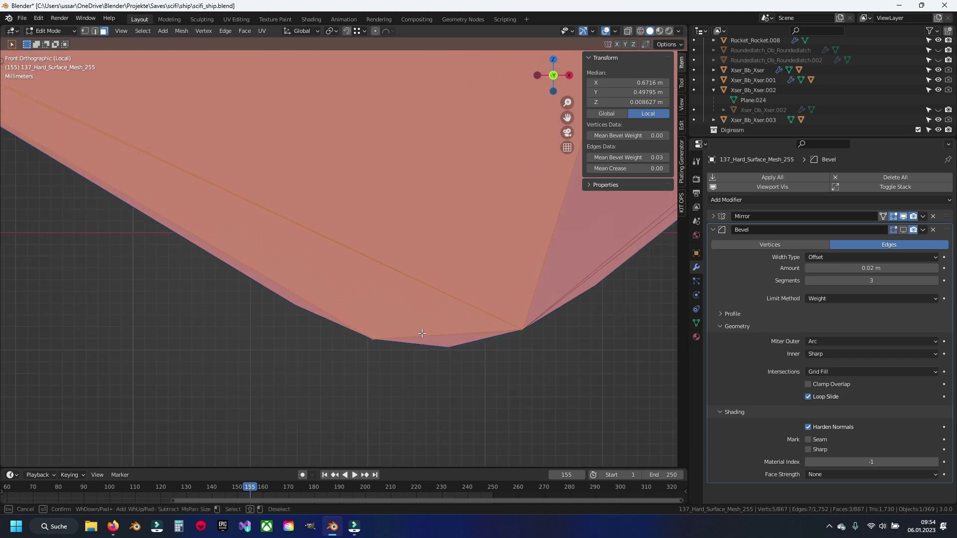
drag(305, 293, 568, 287)
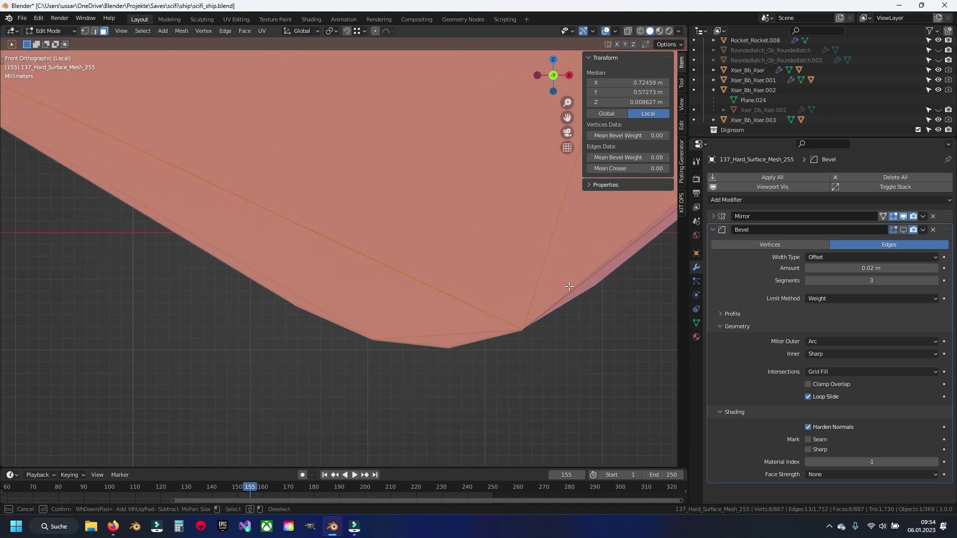
right_click(602, 271)
key(n)
scroll(up, 3)
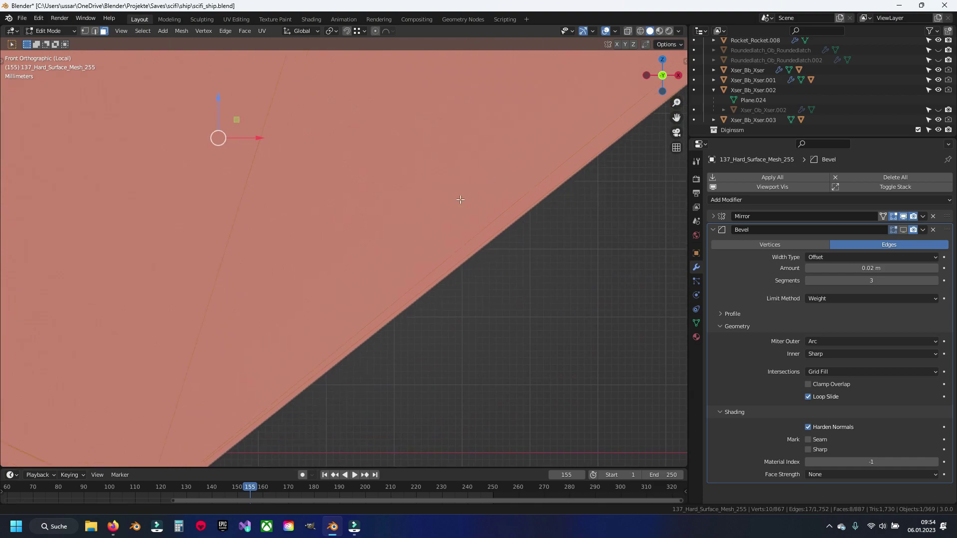
scroll(up, 3)
click(484, 291)
right_click(484, 291)
Extend the rim face selection along the edge up to the fanned corner
drag(465, 223, 383, 289)
key(c)
drag(384, 289, 507, 407)
drag(532, 437, 369, 266)
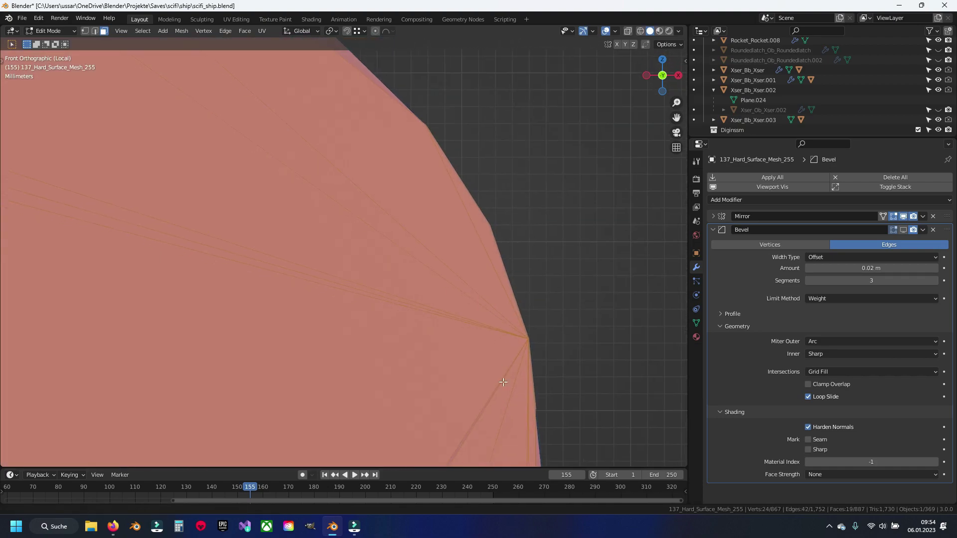
drag(391, 273, 316, 284)
key(Escape)
Add the rim faces around the rounded corner to the selection
scroll(down, 3)
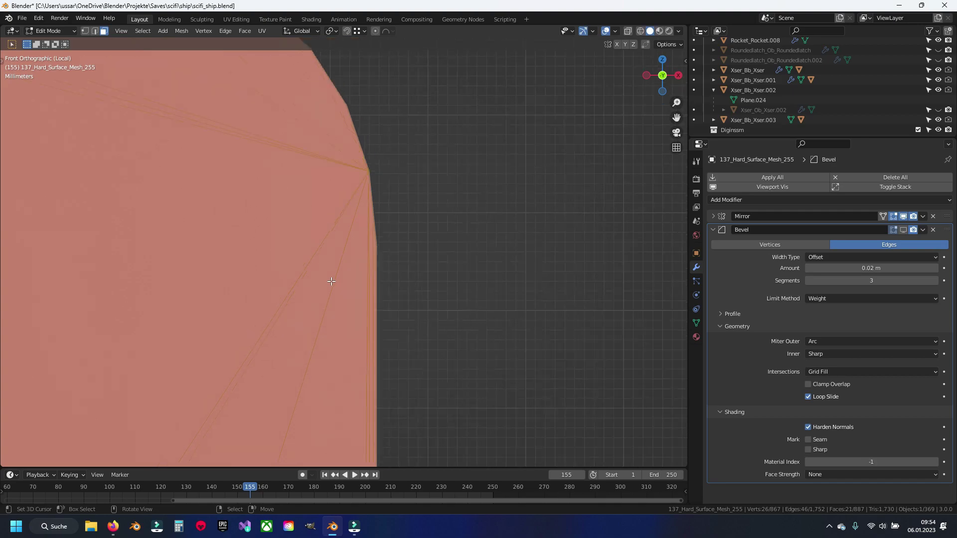
drag(309, 259, 252, 211)
scroll(up, 3)
key(c)
click(221, 199)
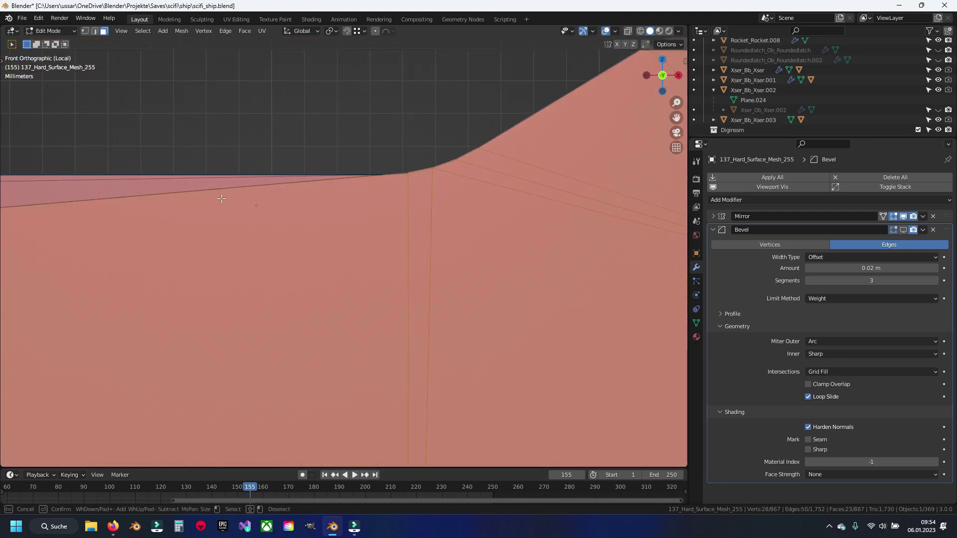
key(Escape)
Add the next stretch of rim faces further down the plate
drag(120, 185, 482, 219)
scroll(up, 3)
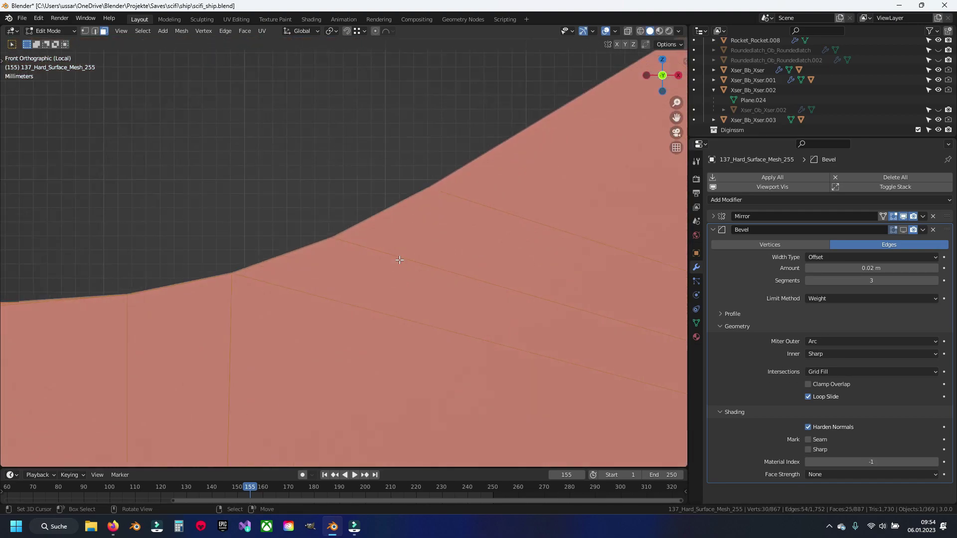
scroll(down, 3)
scroll(up, 3)
key(c)
click(376, 227)
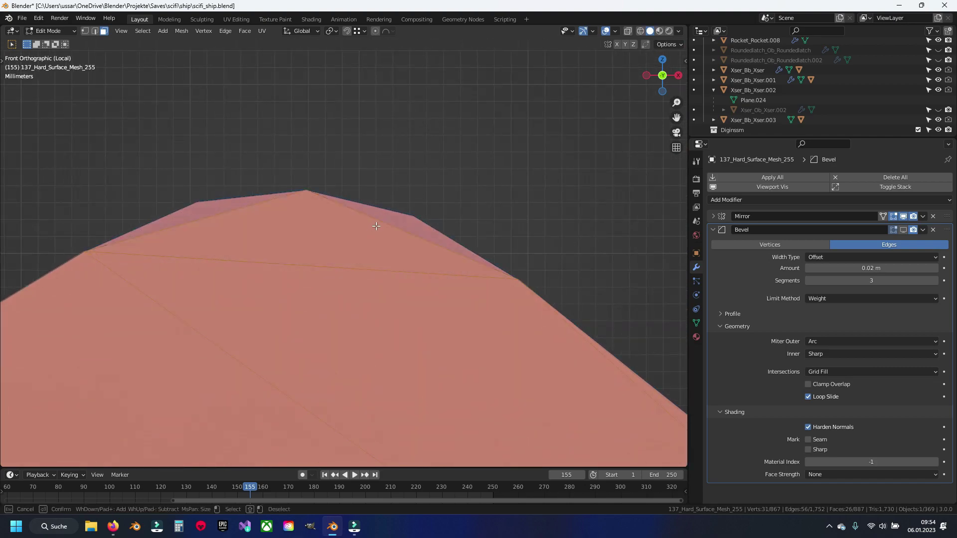
Add rim faces on the flat top edge, bevelled slope and narrow vertical strip, totalling 38
drag(243, 226, 249, 210)
scroll(up, 3)
key(c)
click(336, 193)
drag(154, 225, 338, 229)
click(338, 230)
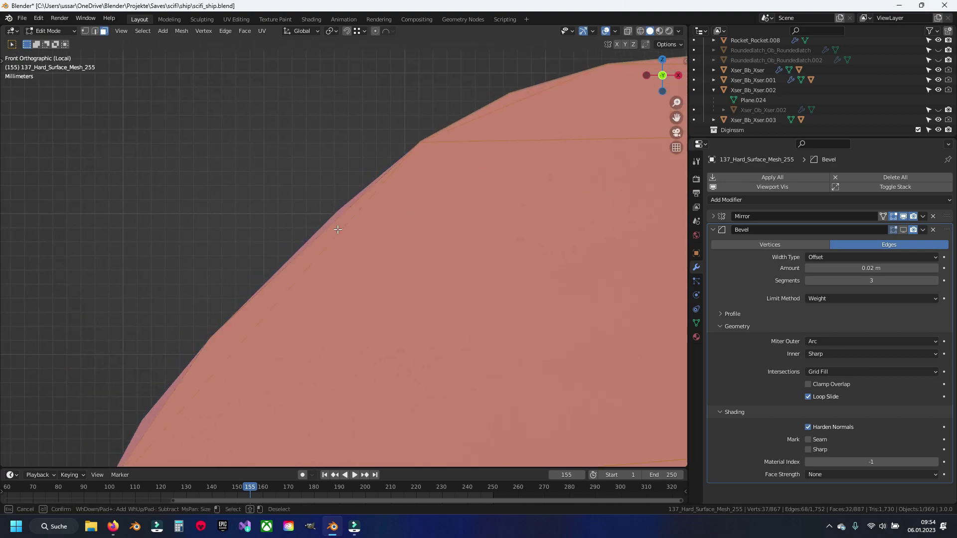
drag(270, 314, 429, 281)
key(c)
click(430, 281)
click(327, 258)
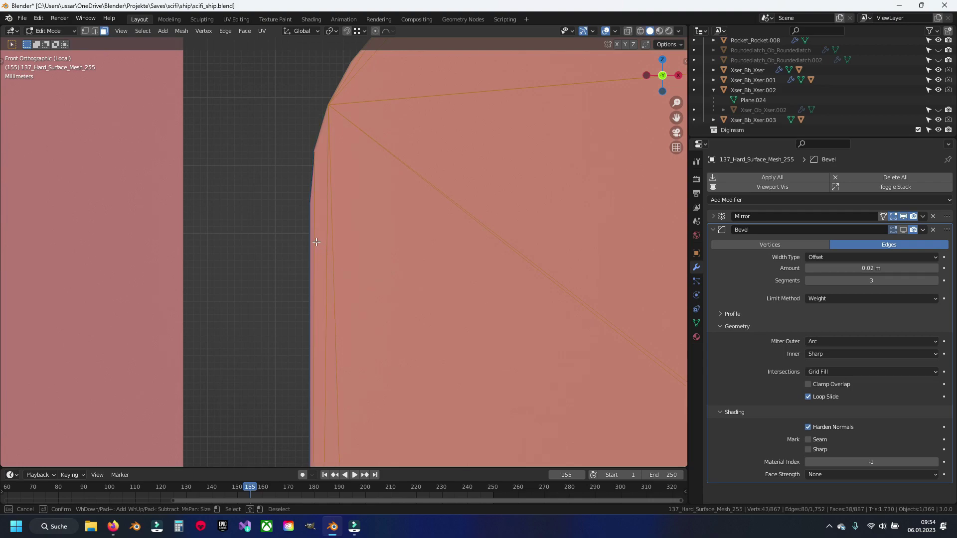
Add the rim edges at the plate's lower corner to the selection
right_click(313, 239)
scroll(down, 3)
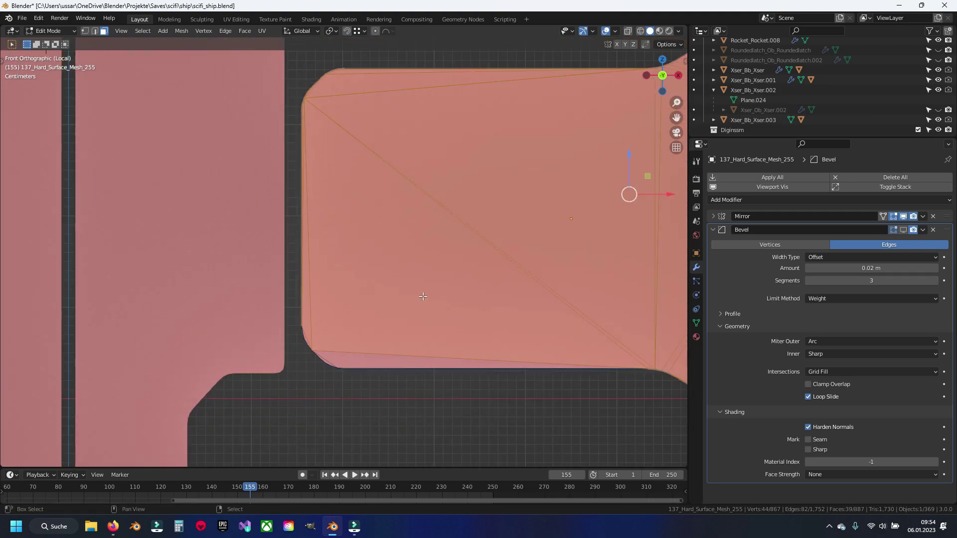
scroll(up, 3)
scroll(up, 3)
key(c)
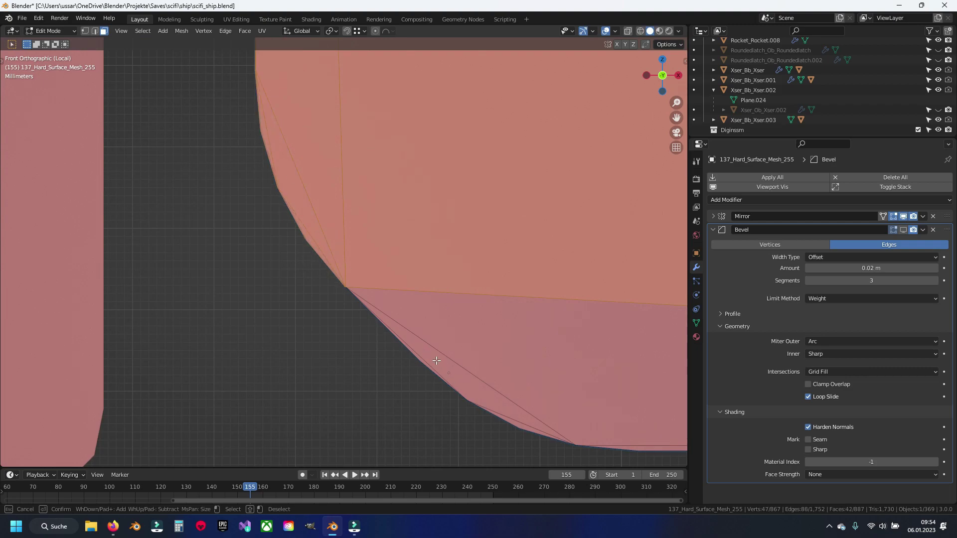
click(421, 355)
right_click(421, 354)
Check the selection around the plate, then dissolve the rim edges, cutting faces from 887 to 841
drag(421, 354, 386, 265)
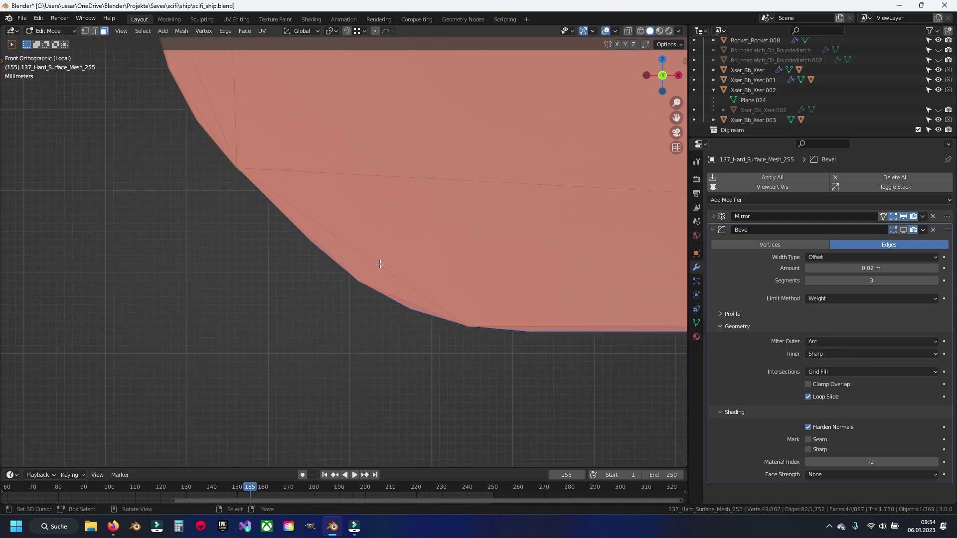
scroll(up, 3)
scroll(down, 3)
drag(527, 348, 339, 301)
scroll(up, 3)
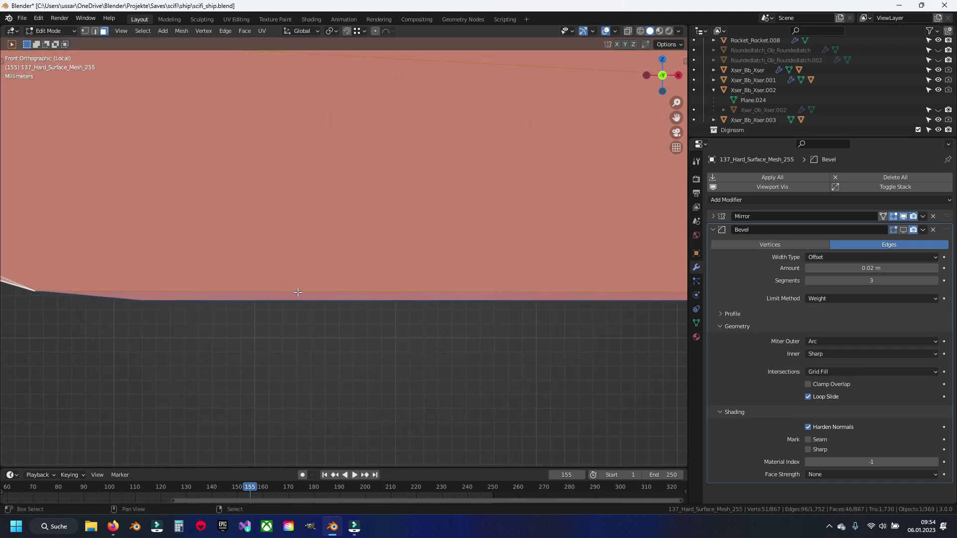
scroll(down, 3)
scroll(up, 3)
drag(277, 260, 470, 235)
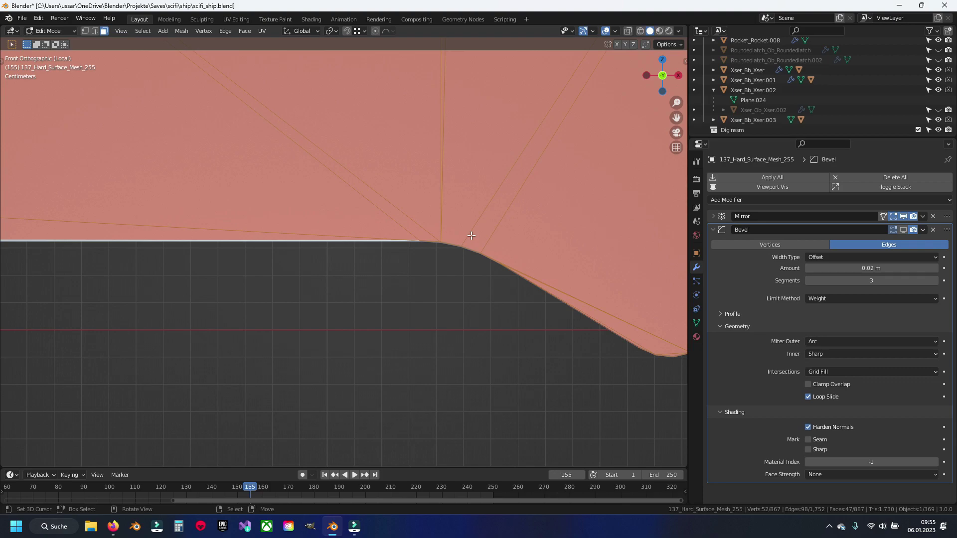
scroll(up, 3)
drag(470, 234, 481, 275)
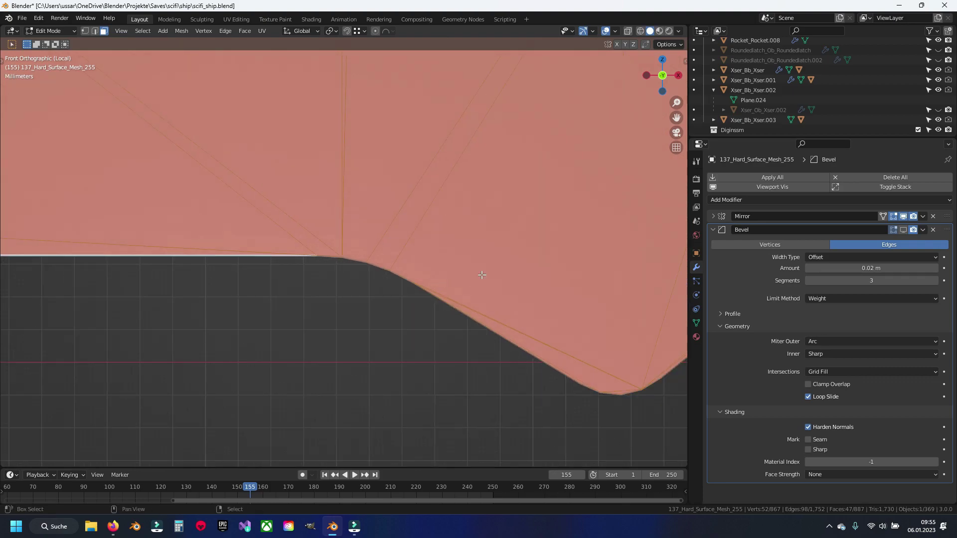
scroll(down, 3)
scroll(down, 3)
drag(474, 256, 244, 287)
key(alt+z)
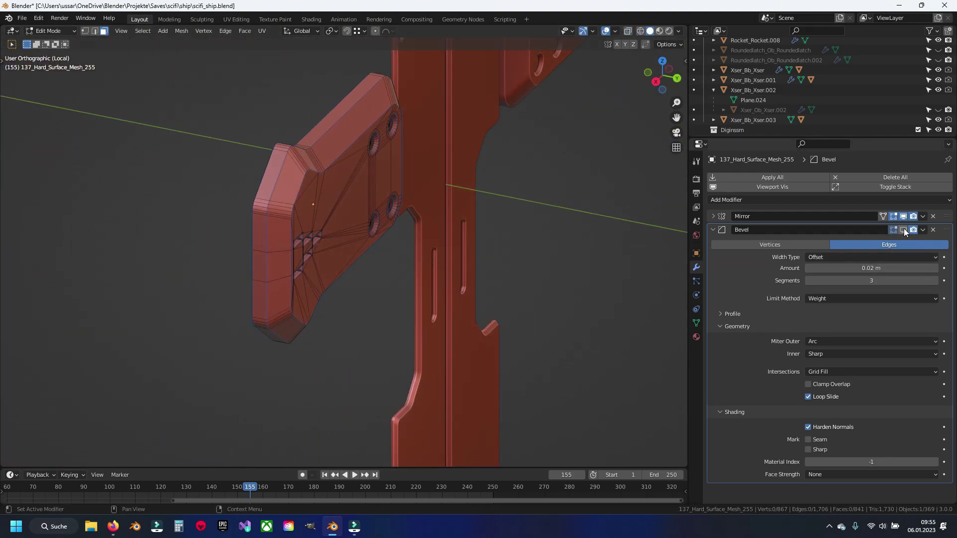
Return to Object Mode, deselect everything and save scifi_ship.blend
key(Tab)
drag(448, 259, 309, 243)
key(alt+a)
key(ctrl+s)
Select the tall part 319_Hard_Surface_Mesh_101 and enter its Edit Mode
scroll(down, 3)
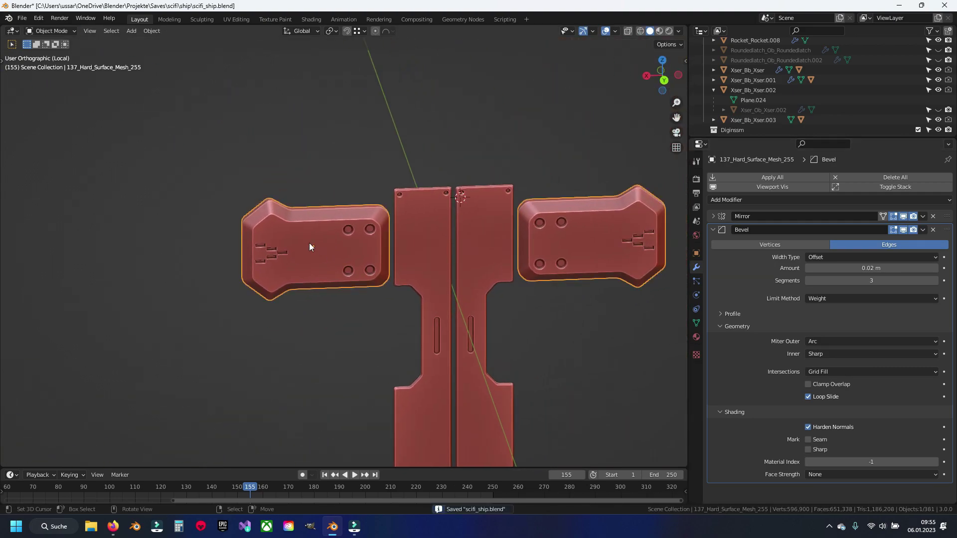
click(309, 246)
key(alt+a)
drag(371, 263, 401, 238)
click(369, 255)
key(Tab)
Clear sharp marks from all edges of the tall part's mesh
scroll(up, 3)
key(a)
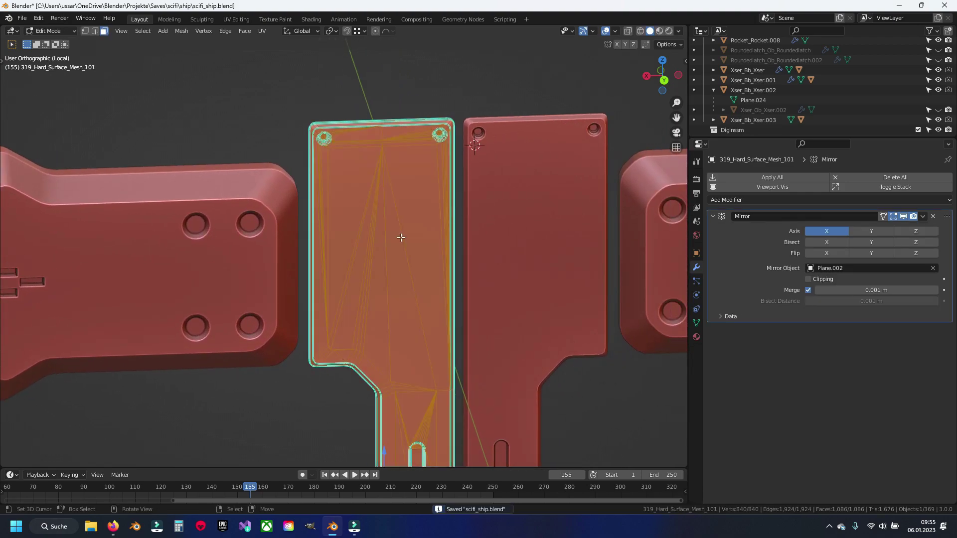
key(ctrl+e)
click(422, 250)
key(ctrl+z)
key(ctrl+e)
click(425, 246)
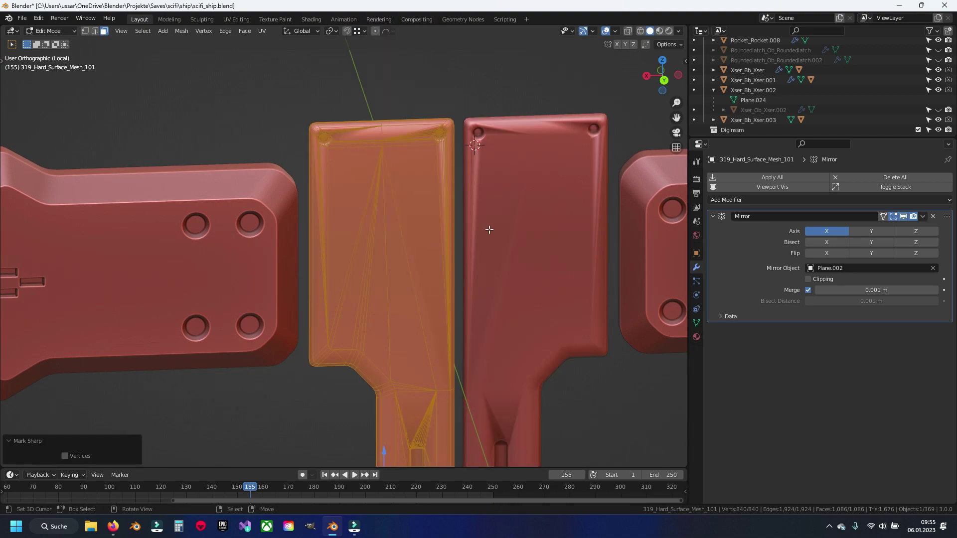
key(alt+a)
Clear the custom split normals data and bring up the Add Modifier list
click(696, 322)
scroll(down, 3)
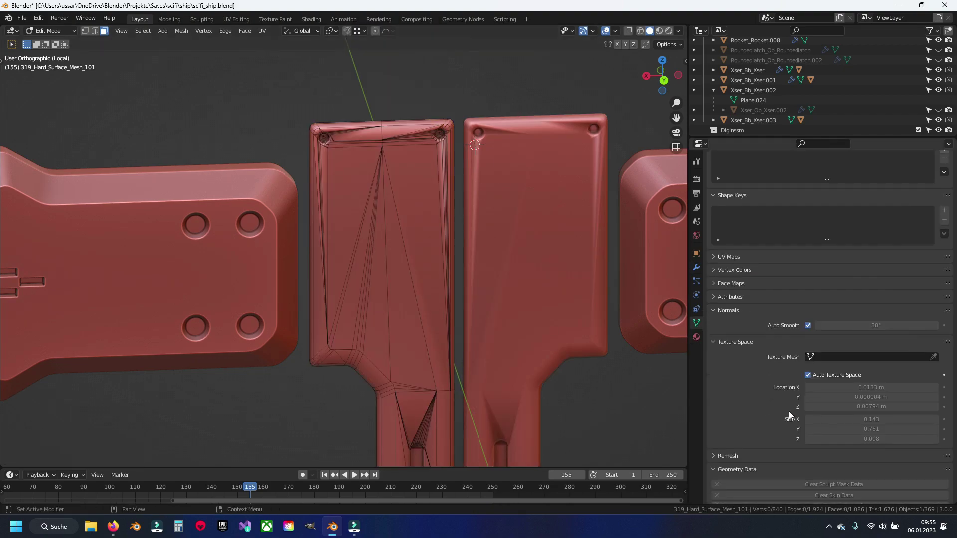
scroll(down, 3)
click(715, 424)
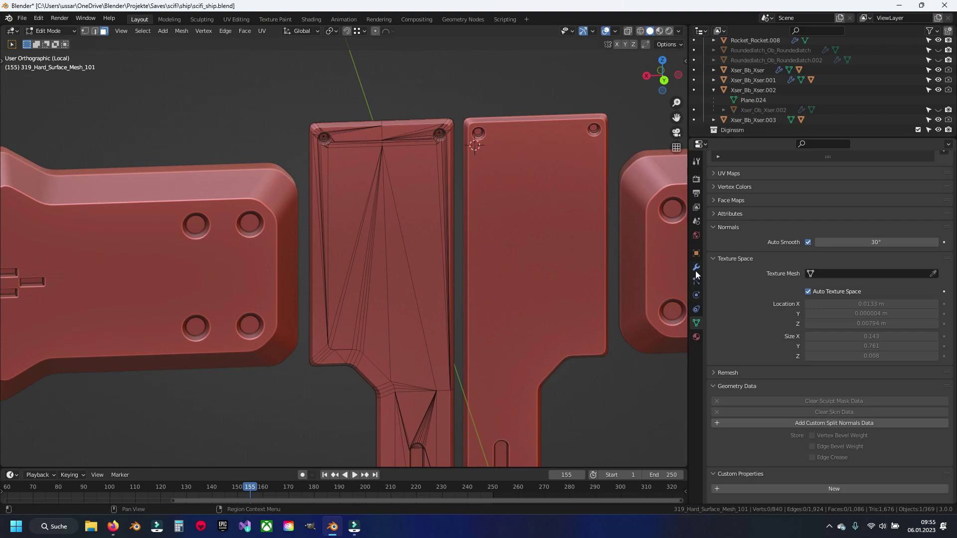
click(697, 268)
drag(537, 269, 471, 261)
click(780, 200)
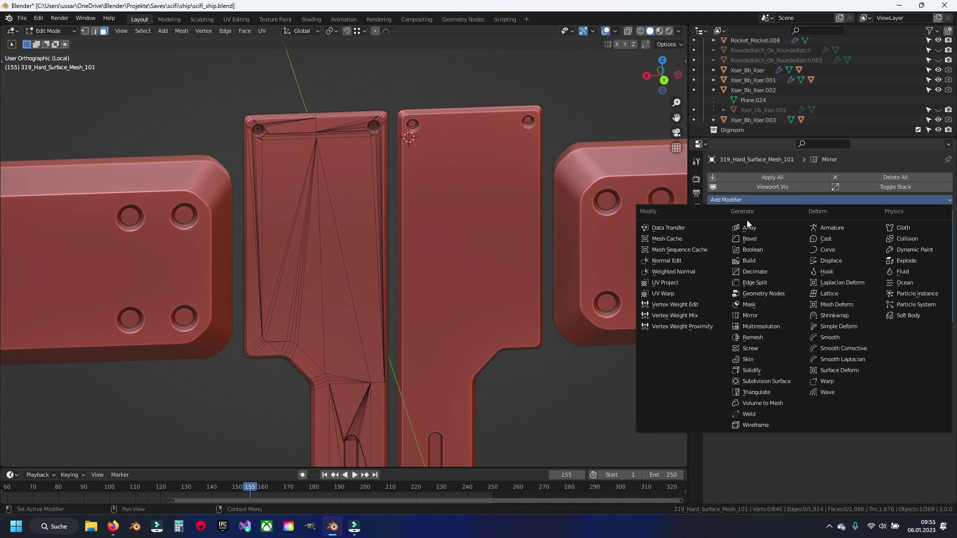
Add a Bevel modifier with 3 segments and a 0.2 m amount
click(754, 241)
click(874, 381)
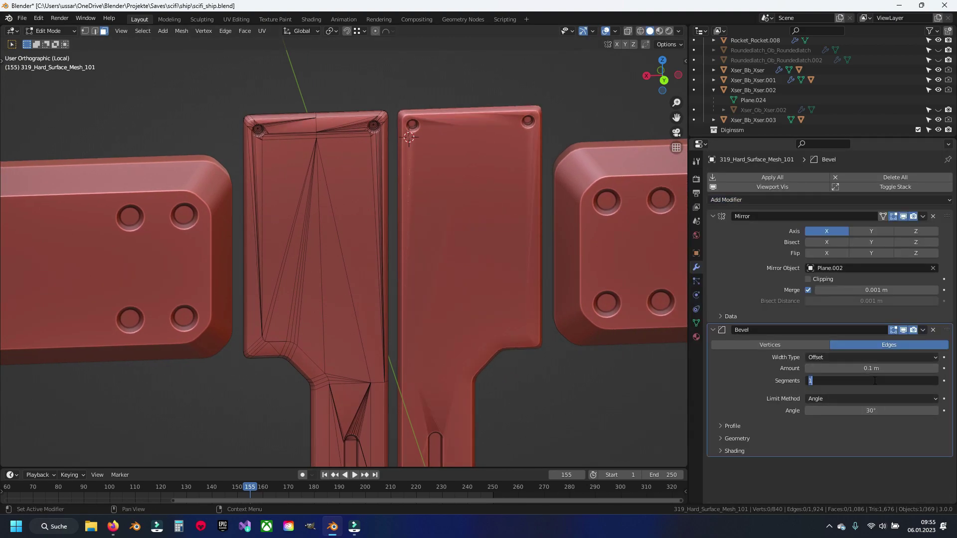
text(3)
key(Return)
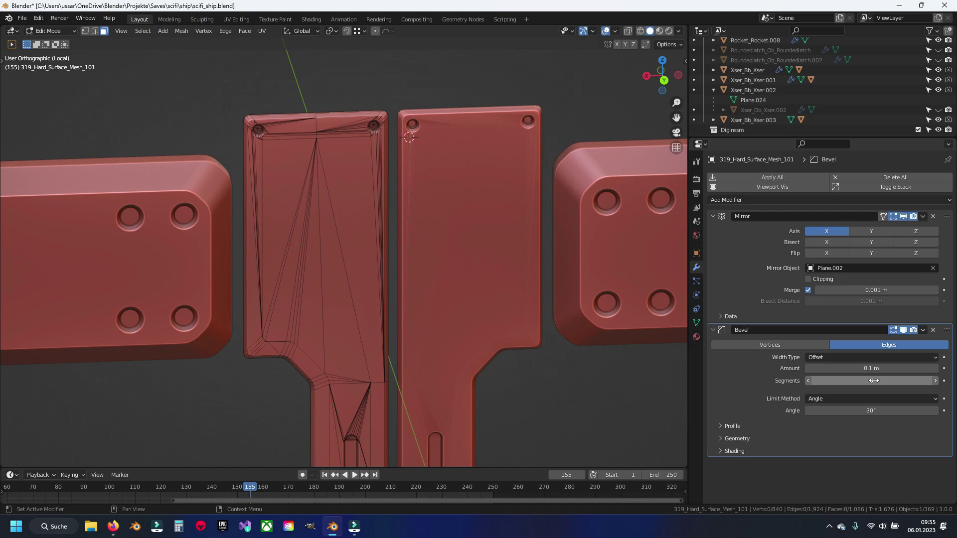
click(872, 369)
text(2)
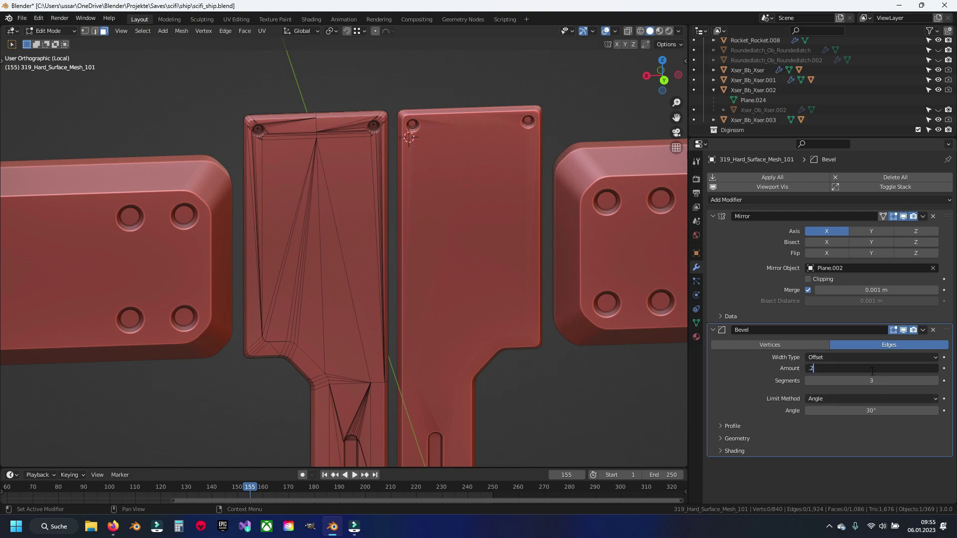
Set the bevel's Limit Method to Weight and its Miter Outer to Arc
click(833, 398)
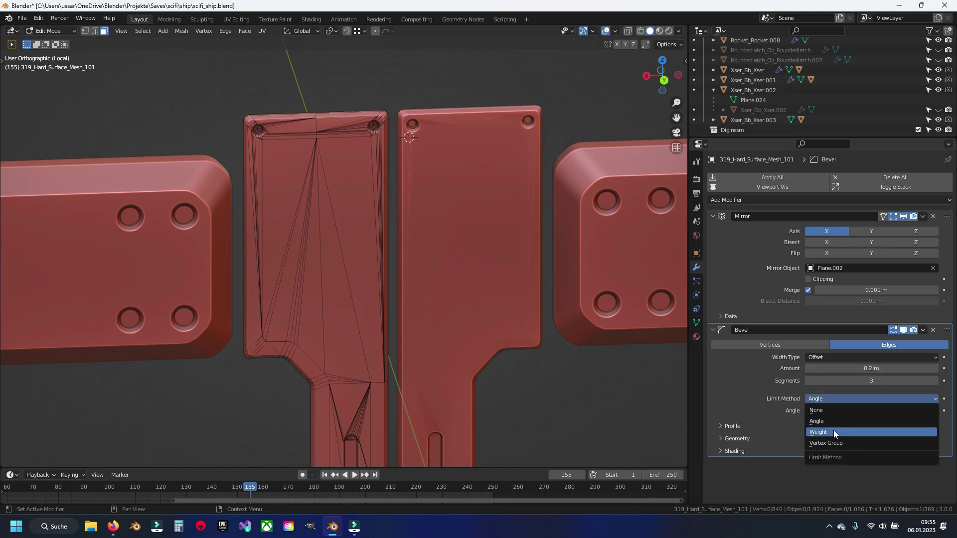
click(833, 429)
click(744, 427)
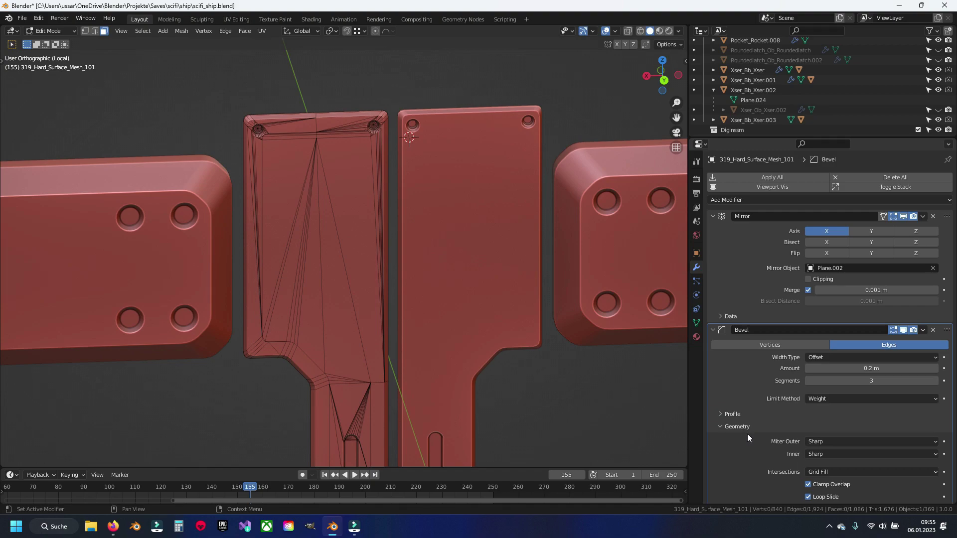
scroll(down, 3)
click(825, 426)
click(823, 457)
scroll(down, 3)
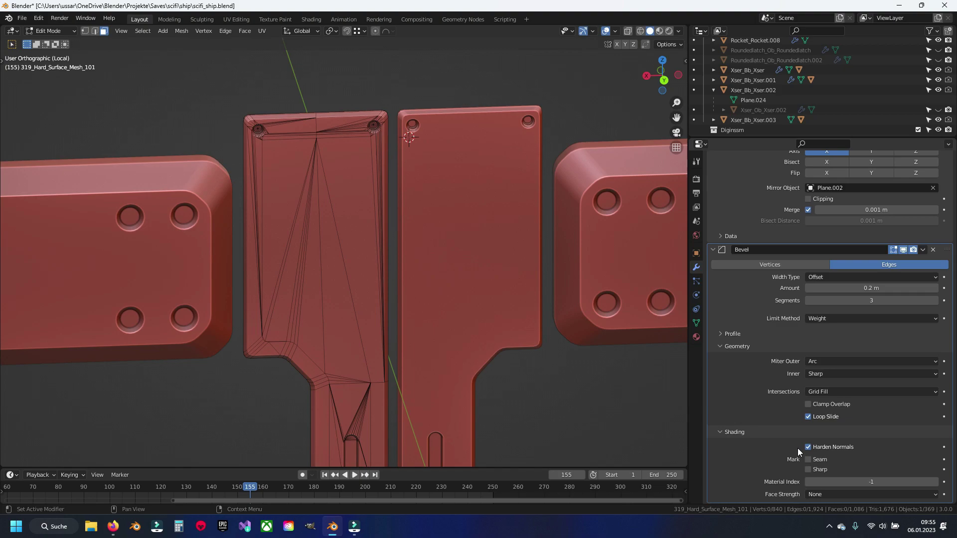
drag(432, 308, 400, 207)
Save the file and zoom into the plate's top-left corner
key(ctrl+s)
drag(368, 280, 416, 362)
drag(403, 297, 366, 237)
key(ctrl+s)
Select the plate's sharp edges in edge mode and give them a 0.20 bevel weight
key(q)
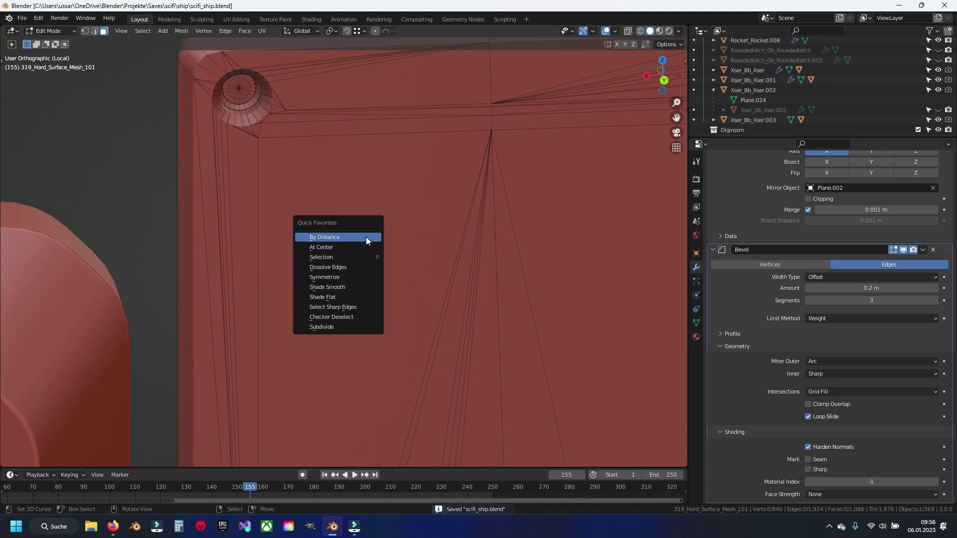
click(355, 306)
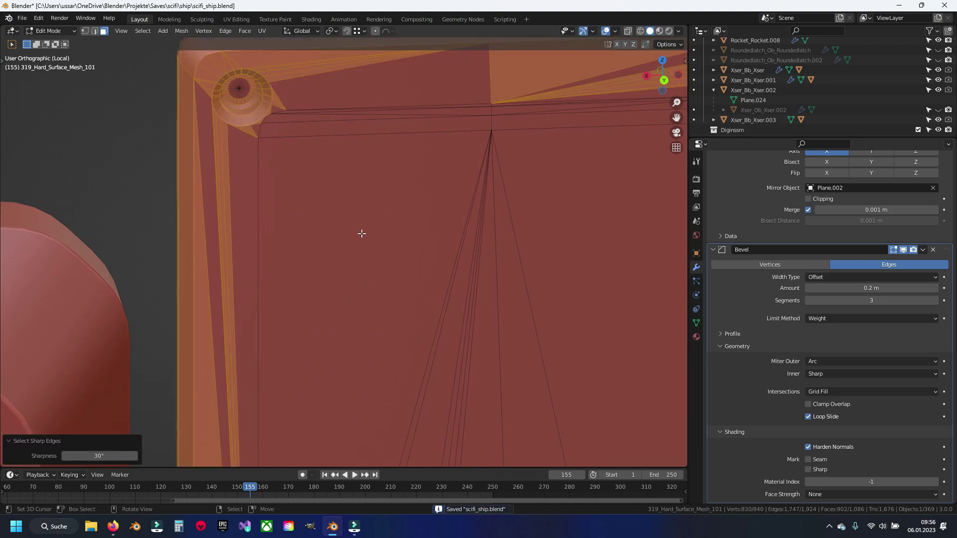
key(2)
key(q)
click(362, 231)
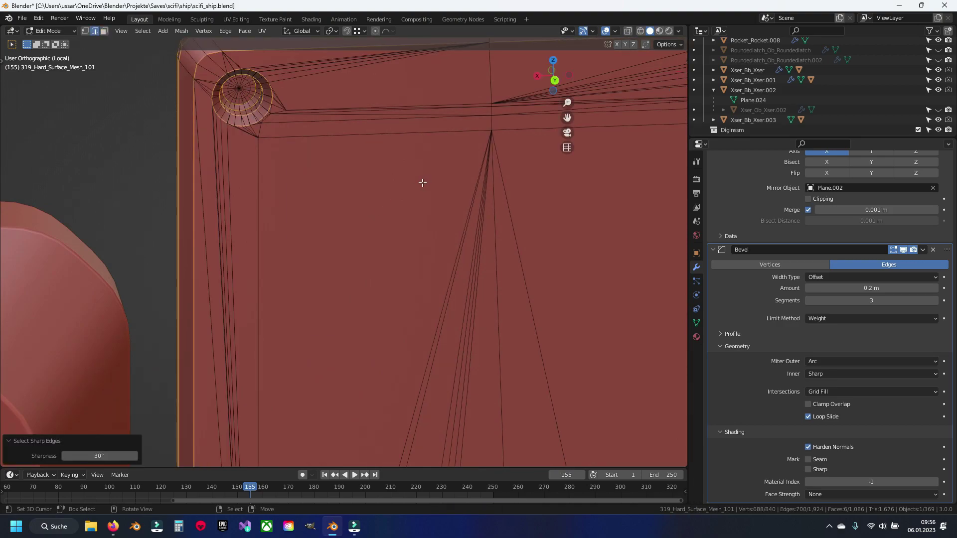
key(n)
key(Return)
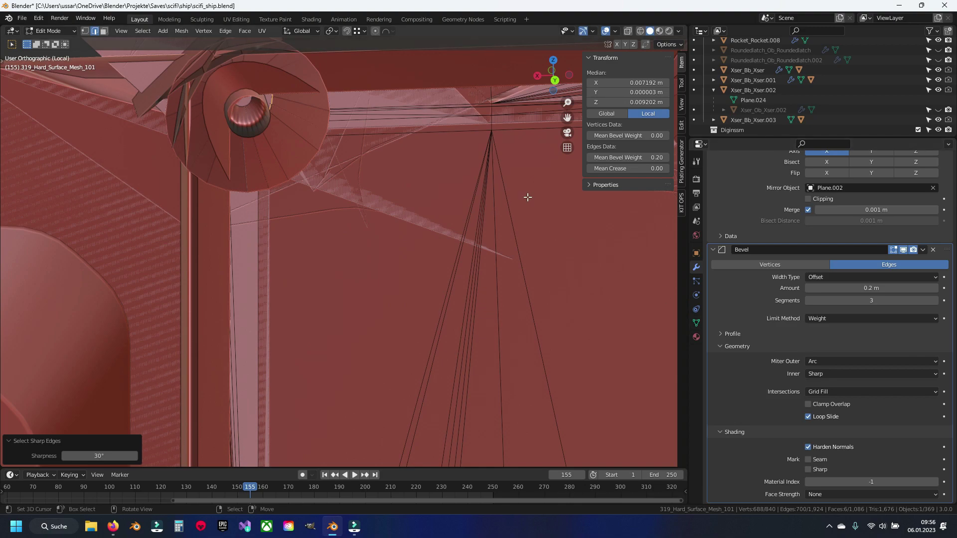
Check the mesh data and modifier properties, then re-enter the edges' mean bevel weight
scroll(down, 3)
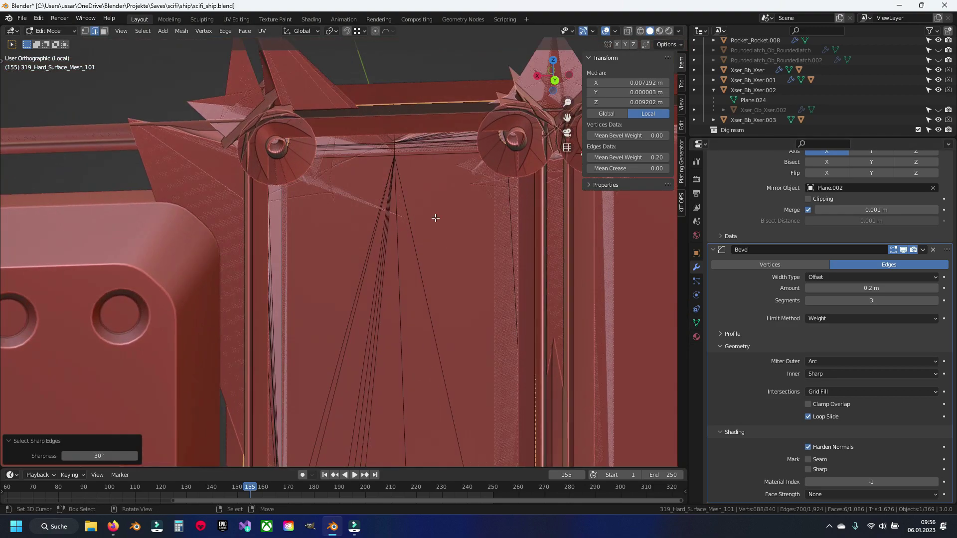
click(696, 322)
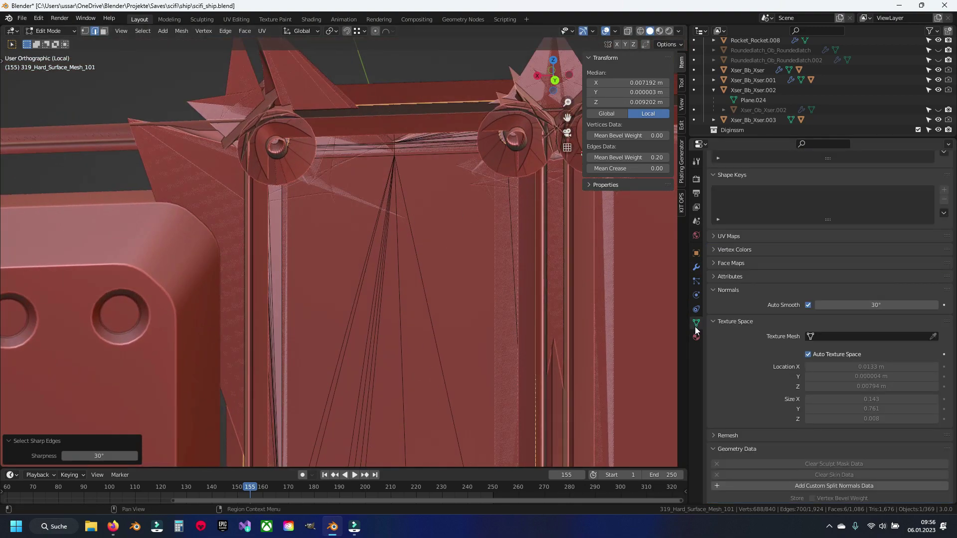
scroll(down, 3)
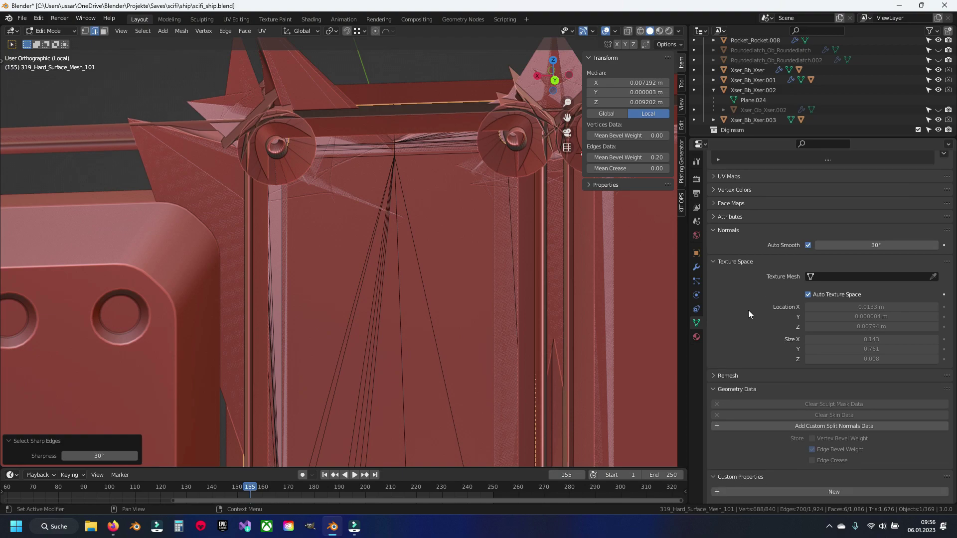
click(695, 267)
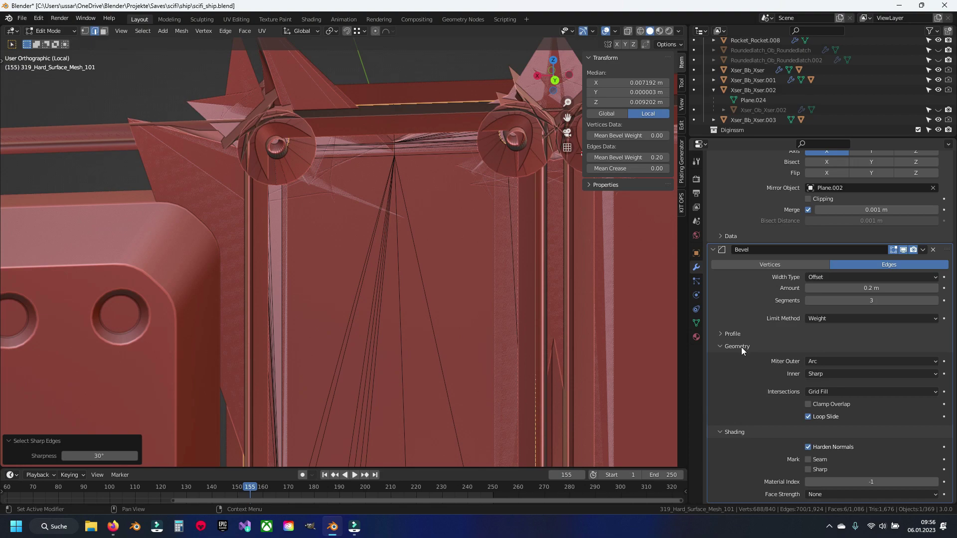
scroll(up, 3)
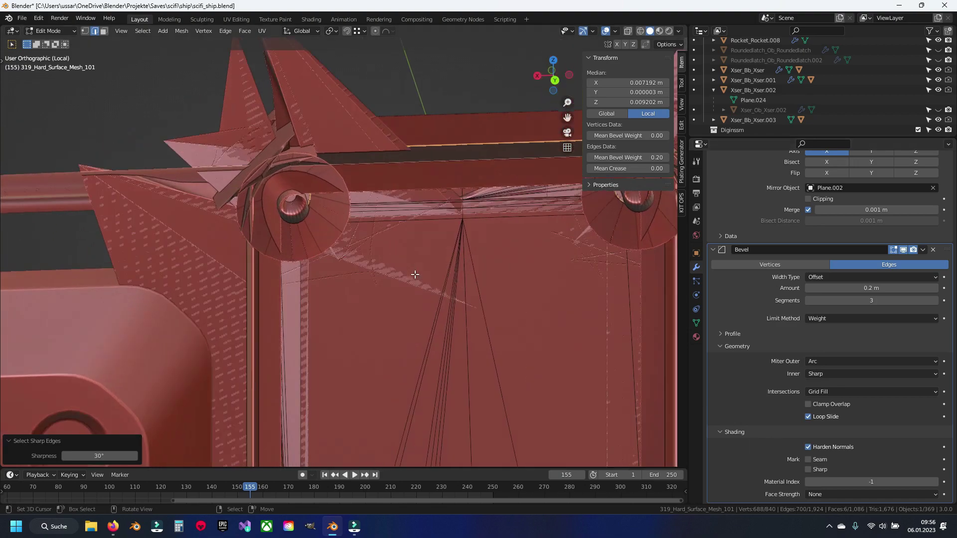
click(624, 158)
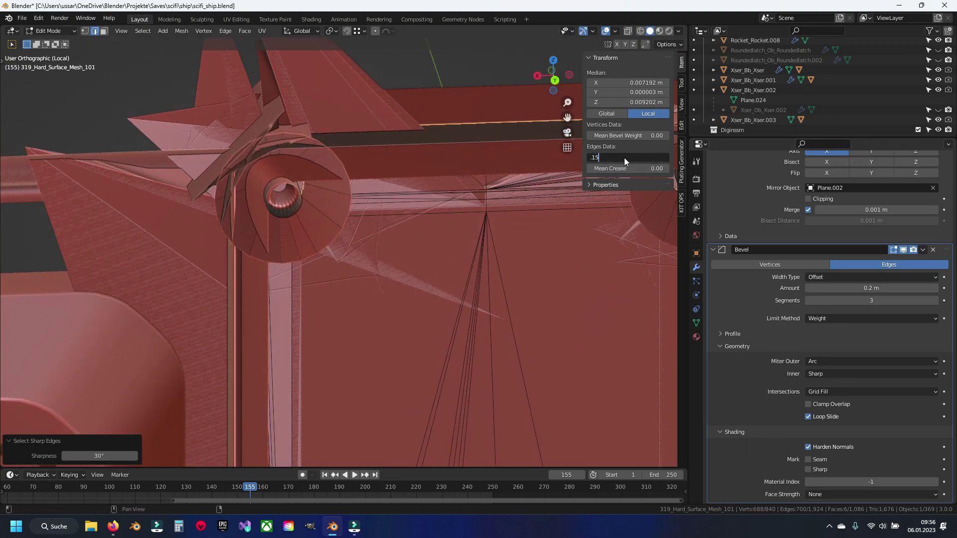
key(Return)
Check edge weights on the neighbouring mesh, then return to editing the hull plate
click(109, 303)
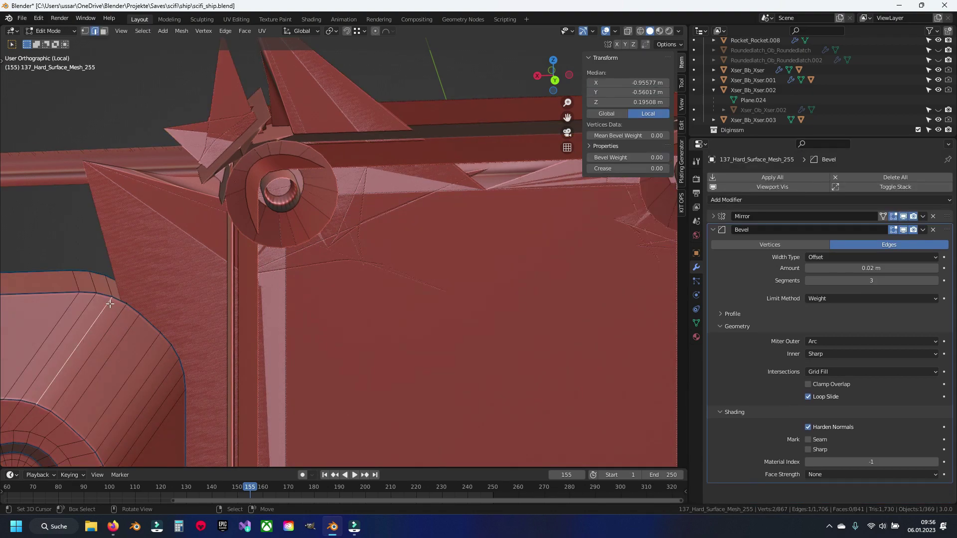
click(106, 294)
key(Tab)
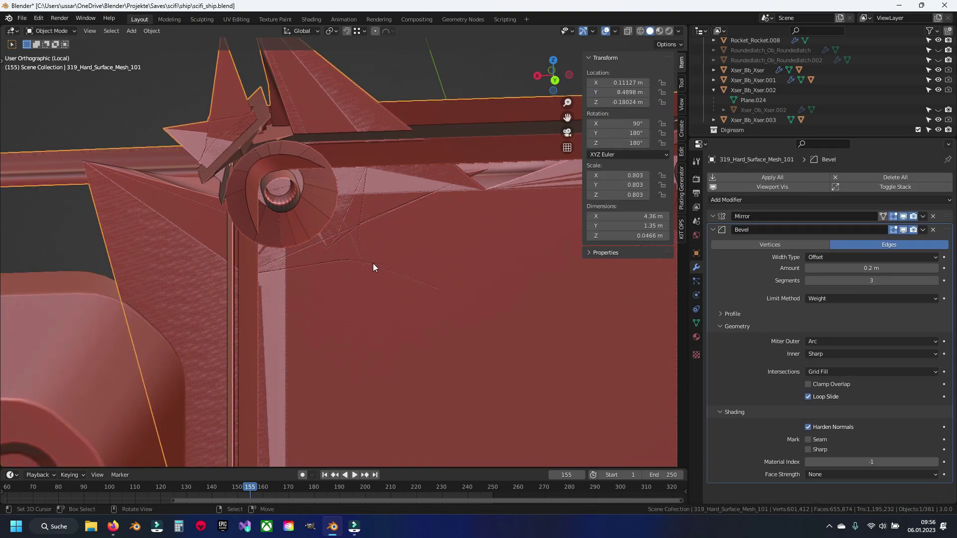
click(373, 263)
key(Tab)
Turn off the Bevel modifier's edit-mode display to hide the spiky preview
scroll(down, 3)
scroll(down, 3)
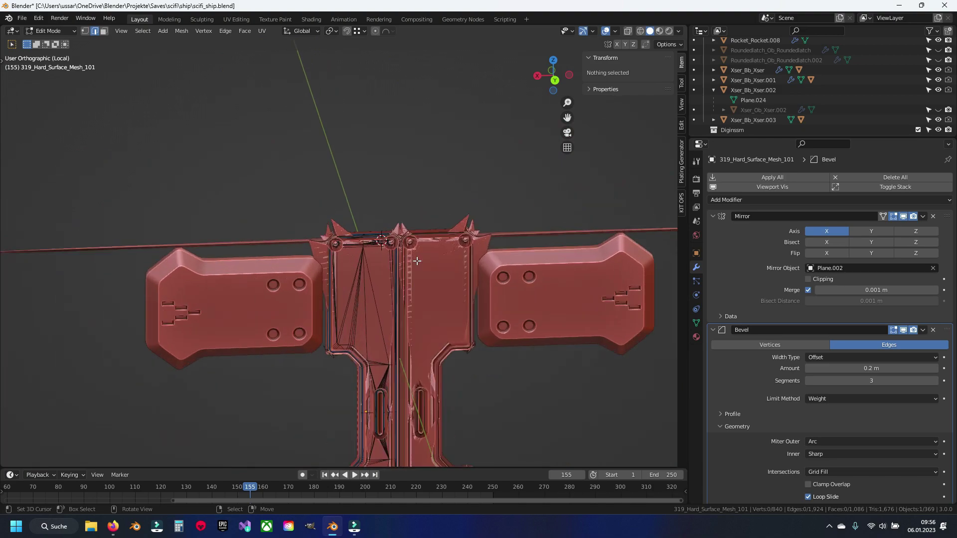
scroll(up, 3)
click(902, 330)
drag(498, 259, 431, 240)
Confirm the bevel weight across the whole mesh, deselect everything, and save the file
key(a)
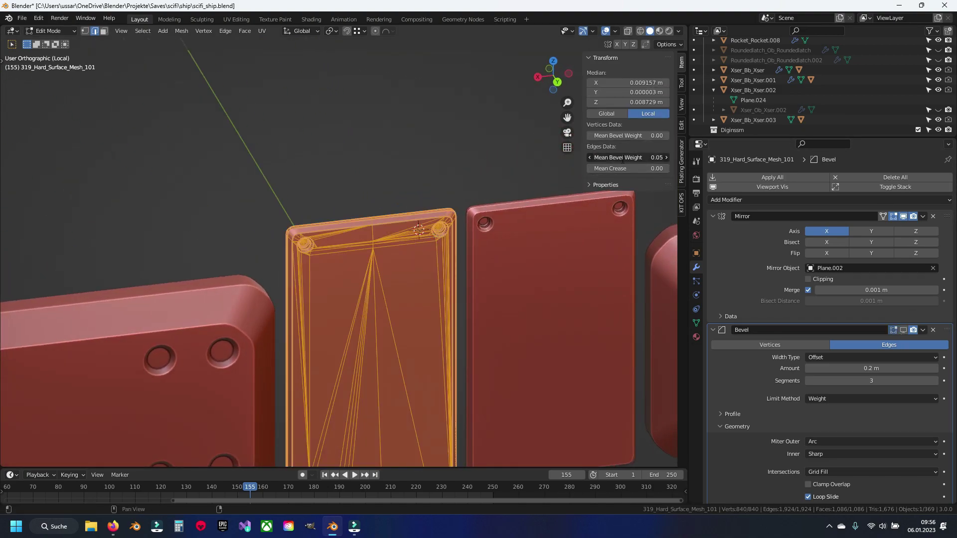
text(0)
key(Return)
key(alt+a)
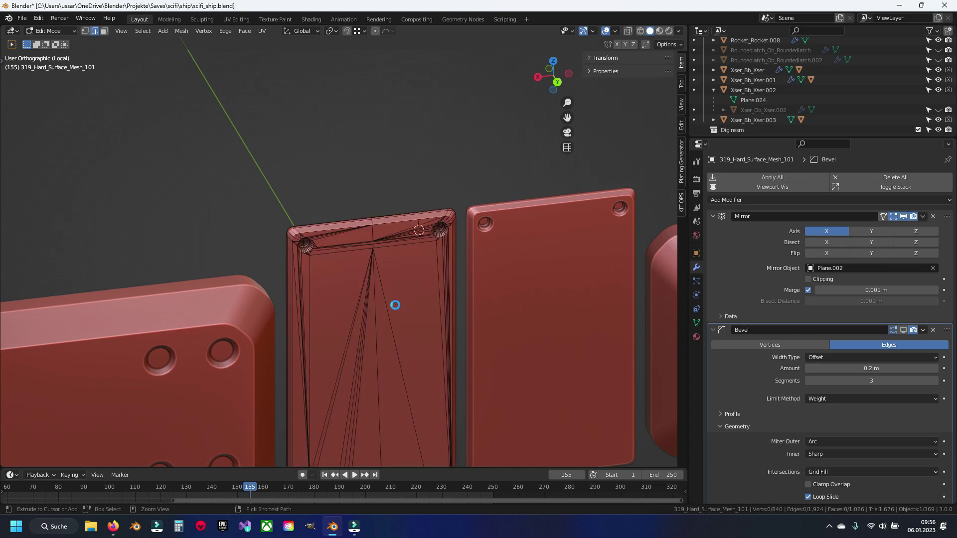
key(ctrl+s)
drag(395, 306, 409, 251)
scroll(up, 3)
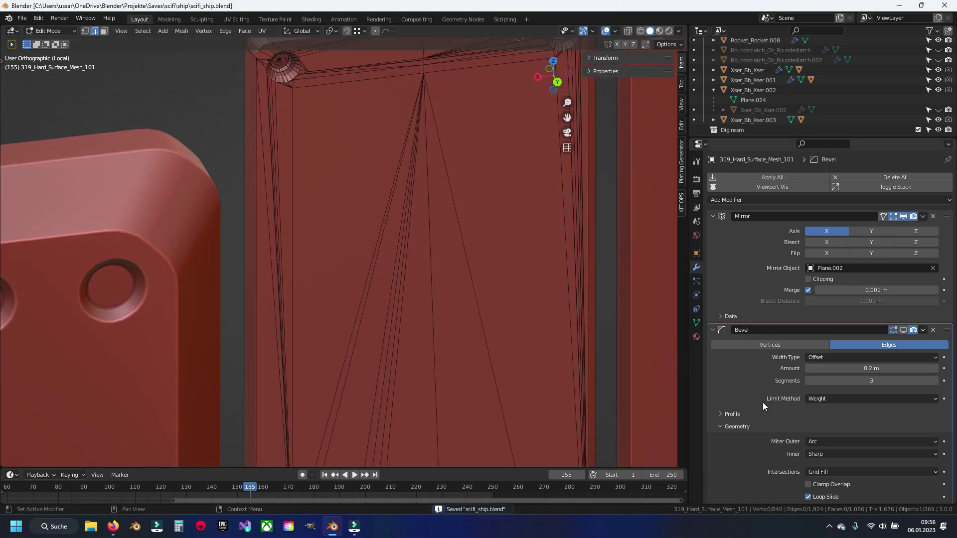
key(ctrl+KP_1)
Circle-select the ring of geometry around the corner hole
drag(407, 228, 399, 259)
scroll(up, 3)
scroll(up, 3)
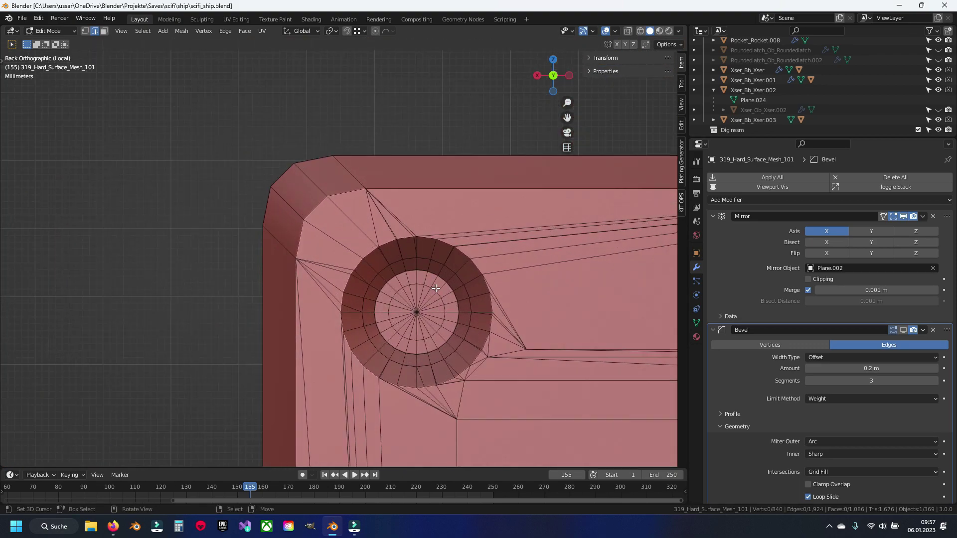
scroll(up, 3)
drag(306, 258, 313, 401)
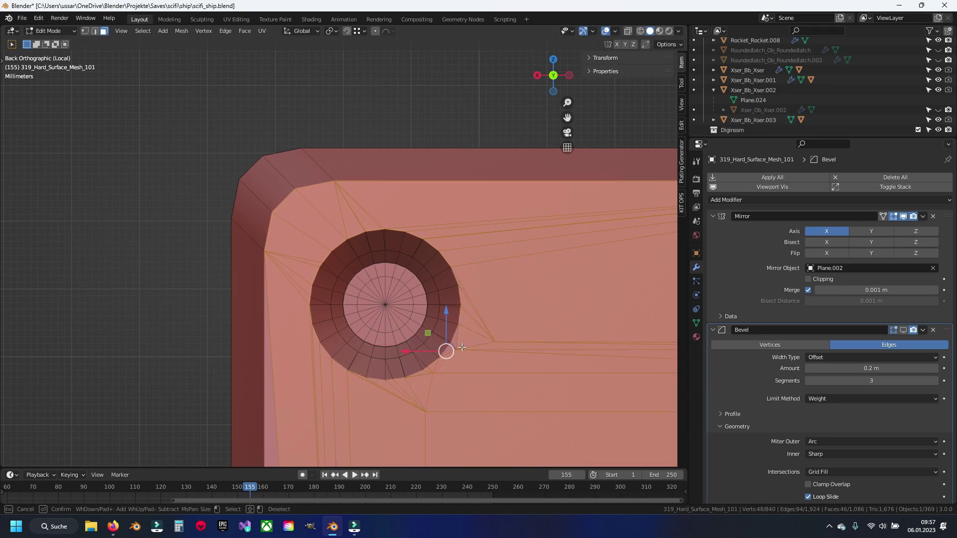
right_click(457, 351)
Paint the middle strip's edges into the selection
drag(285, 461, 281, 377)
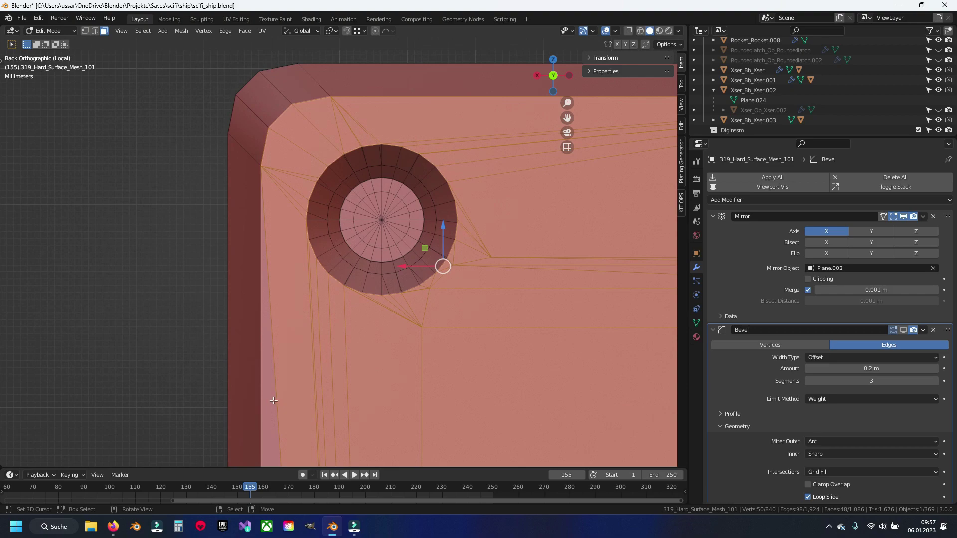
scroll(down, 3)
scroll(down, 3)
scroll(up, 3)
key(c)
click(426, 227)
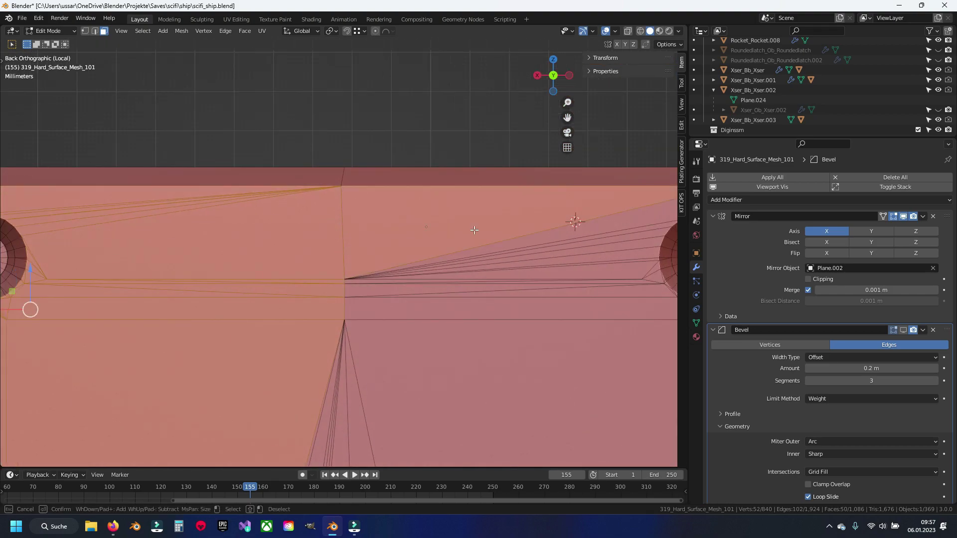
drag(474, 230, 317, 406)
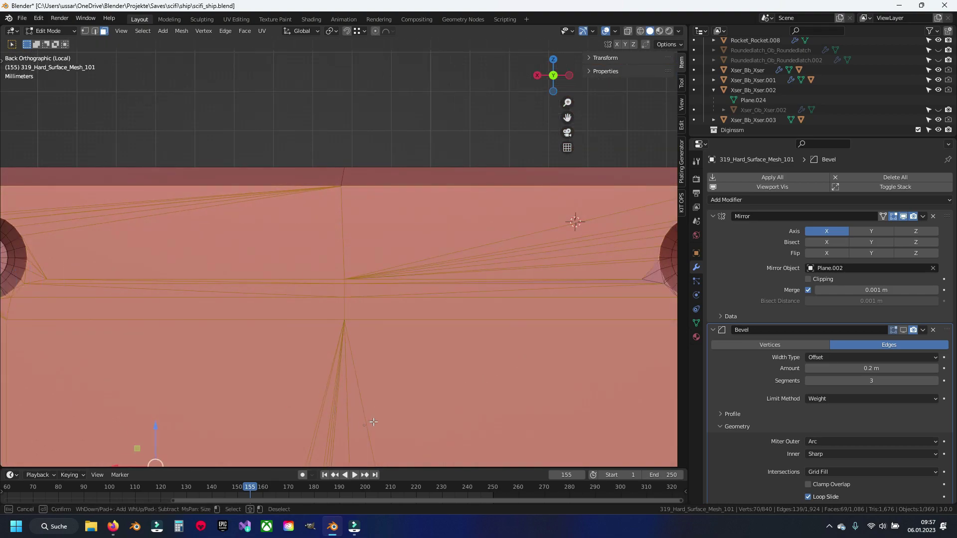
Add the faces and edges around the right-hand hole to the selection
drag(373, 422, 338, 300)
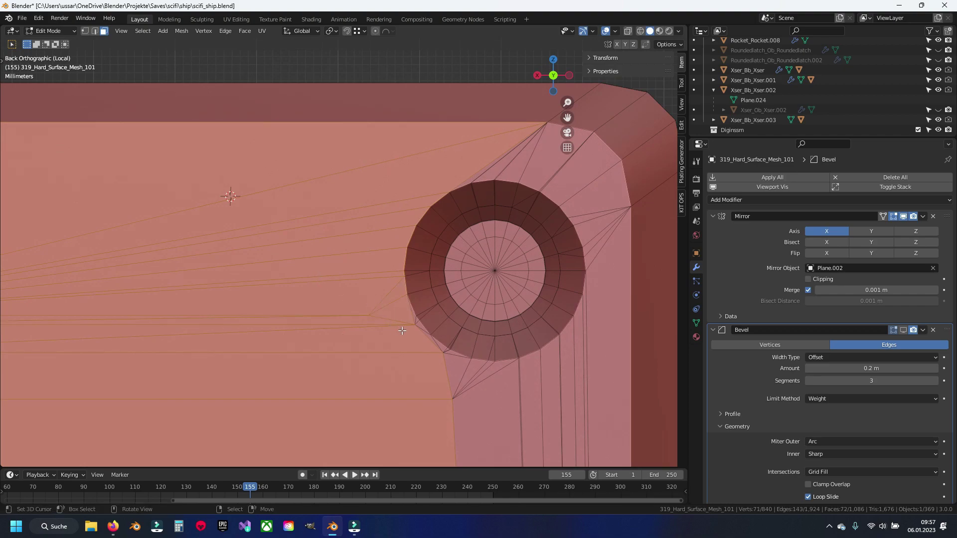
drag(402, 330, 316, 265)
scroll(up, 3)
key(c)
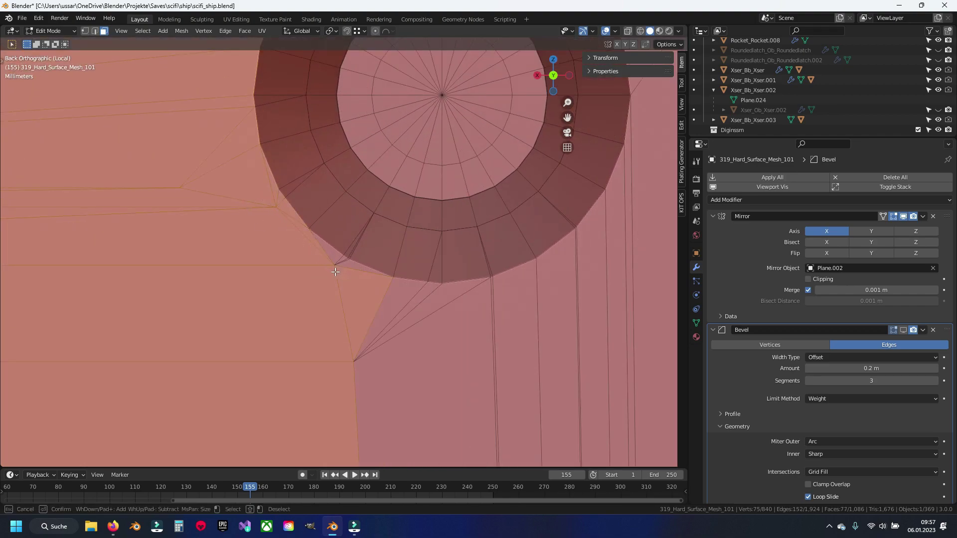
drag(394, 321, 644, 240)
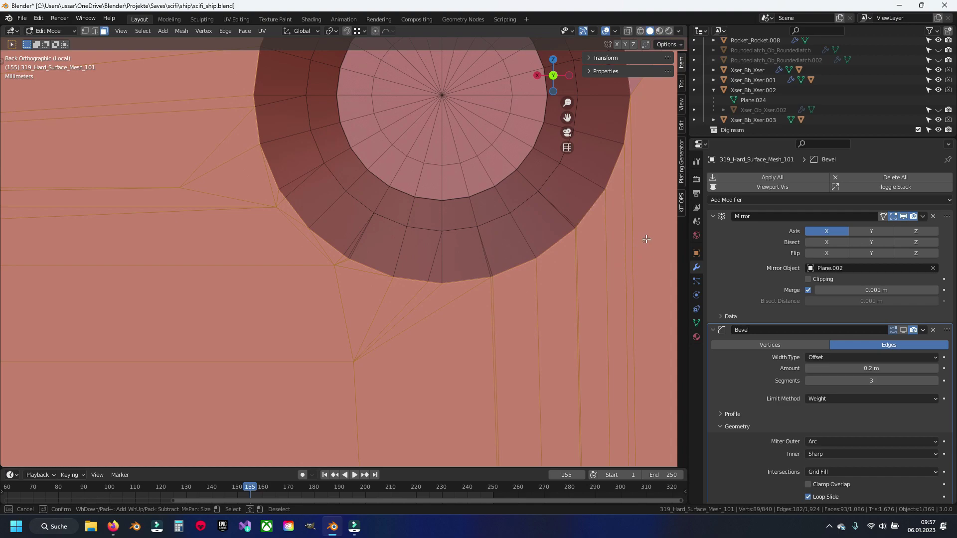
drag(619, 199, 360, 400)
key(c)
drag(438, 239, 158, 74)
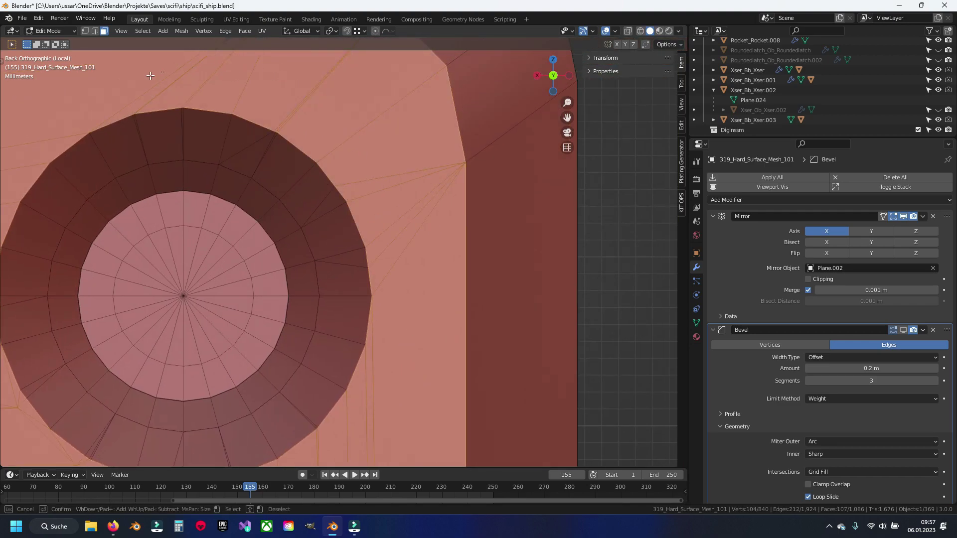
Paint the vertices and face strip near the corner into the selection
scroll(down, 3)
drag(166, 153, 167, 77)
scroll(down, 3)
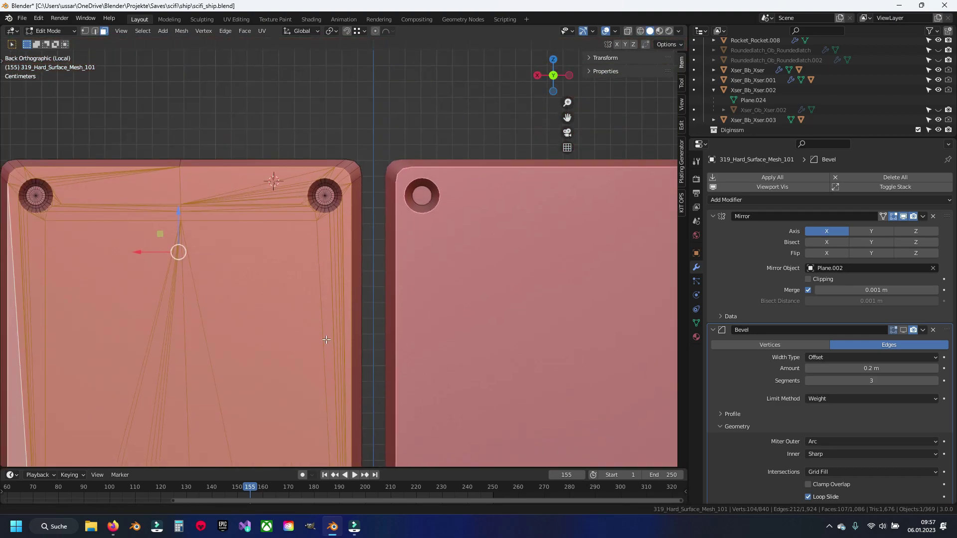
scroll(up, 3)
scroll(down, 3)
scroll(up, 3)
scroll(up, 3)
key(c)
drag(313, 183, 130, 285)
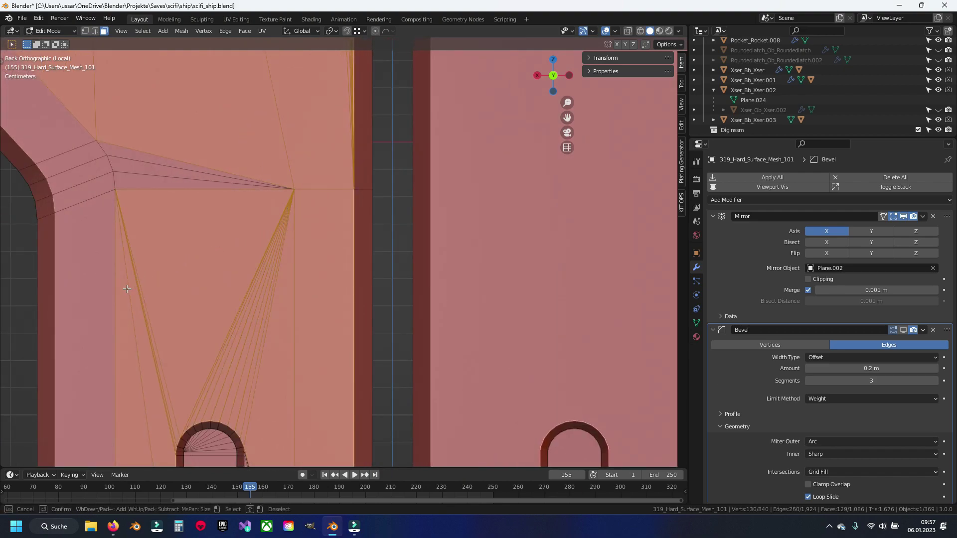
click(143, 171)
right_click(142, 171)
Add the edge at the bevelled corner to the selection
scroll(down, 3)
scroll(up, 3)
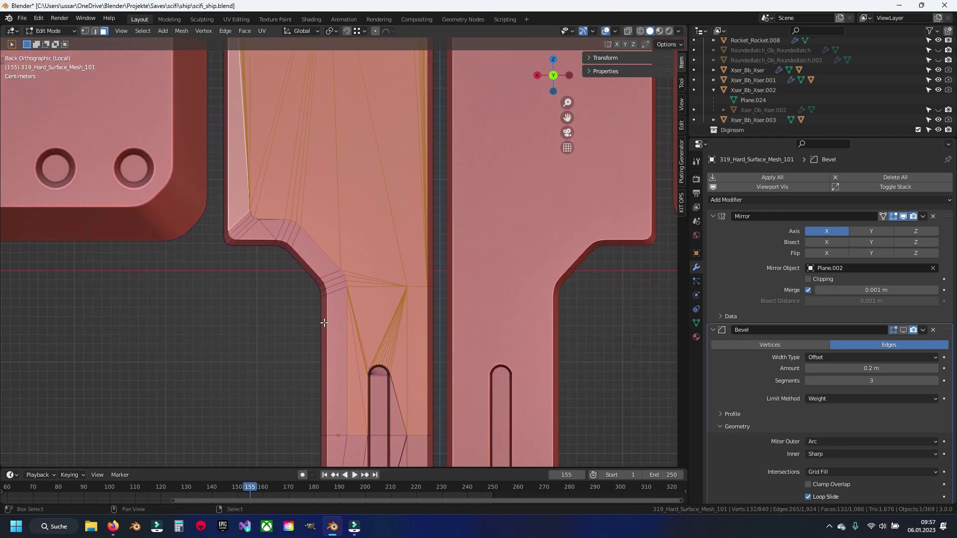
scroll(up, 3)
scroll(up, 3)
key(c)
click(187, 248)
right_click(188, 248)
Paint the diagonal edge into the selection
scroll(down, 3)
scroll(down, 3)
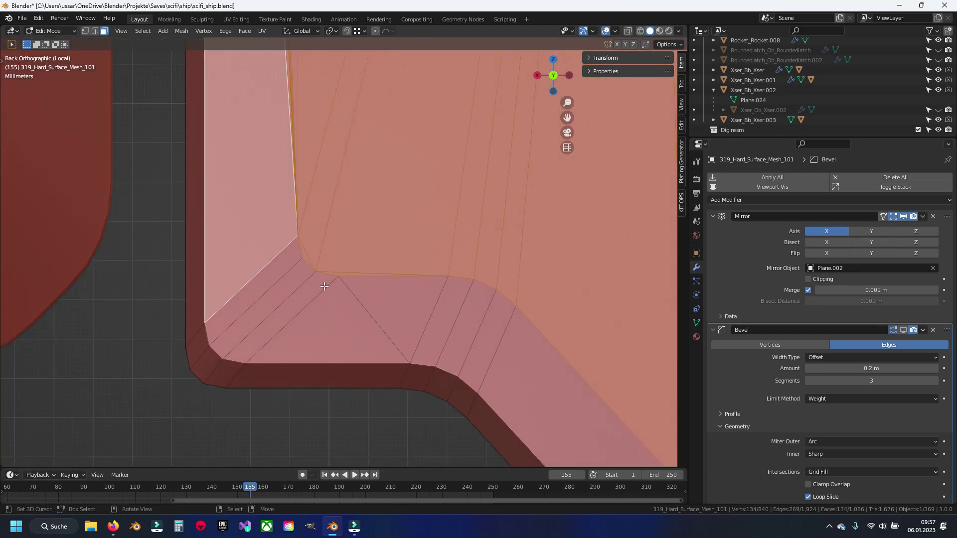
scroll(down, 3)
scroll(down, 3)
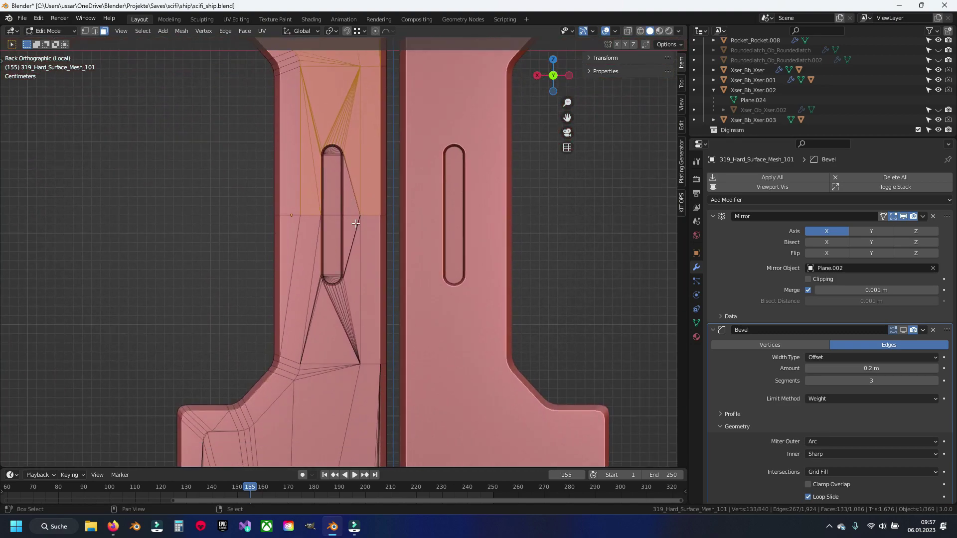
scroll(up, 3)
scroll(down, 3)
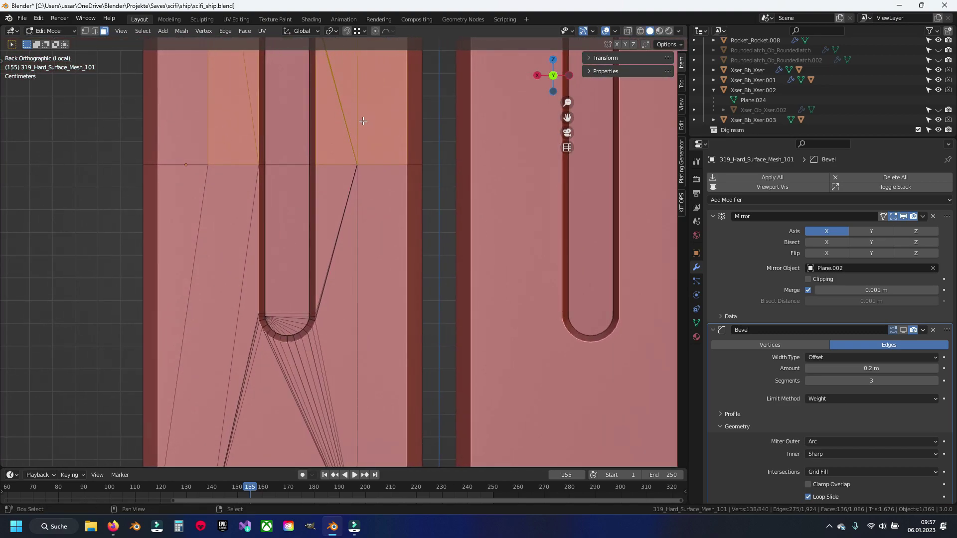
scroll(up, 3)
scroll(down, 3)
key(c)
drag(264, 339, 291, 273)
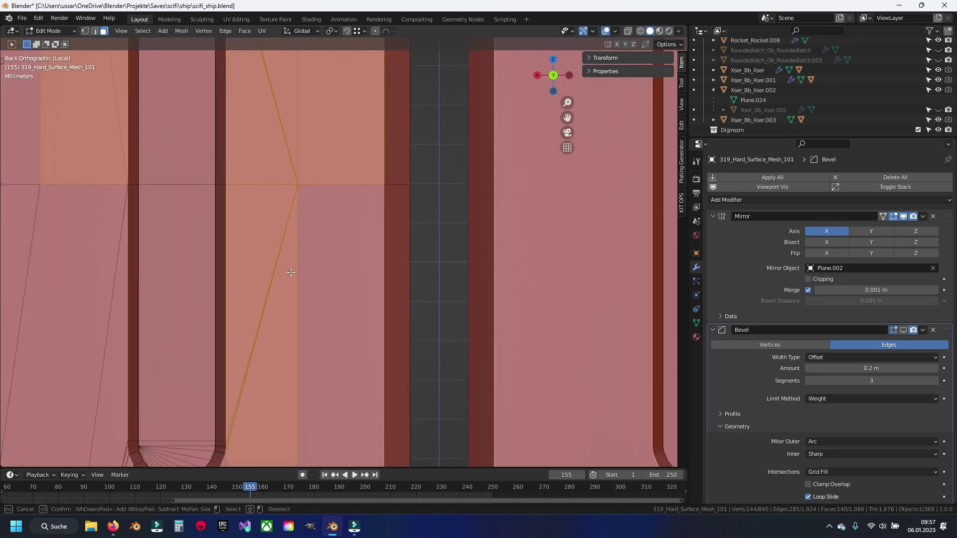
Add the fan faces beside the diagonal and at the lower-left corner
scroll(down, 3)
scroll(up, 3)
drag(314, 213, 150, 279)
scroll(down, 3)
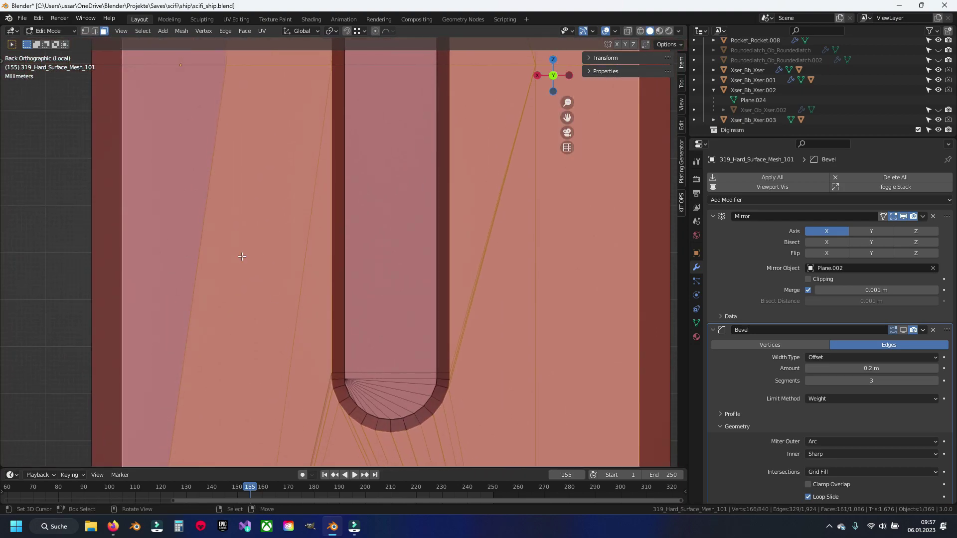
scroll(up, 3)
scroll(down, 3)
scroll(up, 3)
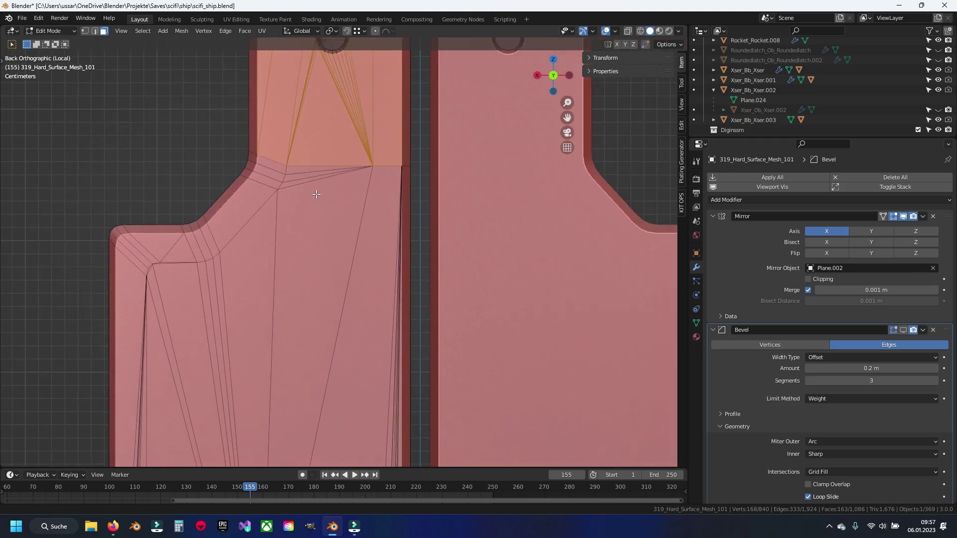
scroll(up, 3)
click(392, 178)
Circle-select the faces right of the first round hole and the long left face strip
drag(307, 100, 70, 324)
scroll(up, 3)
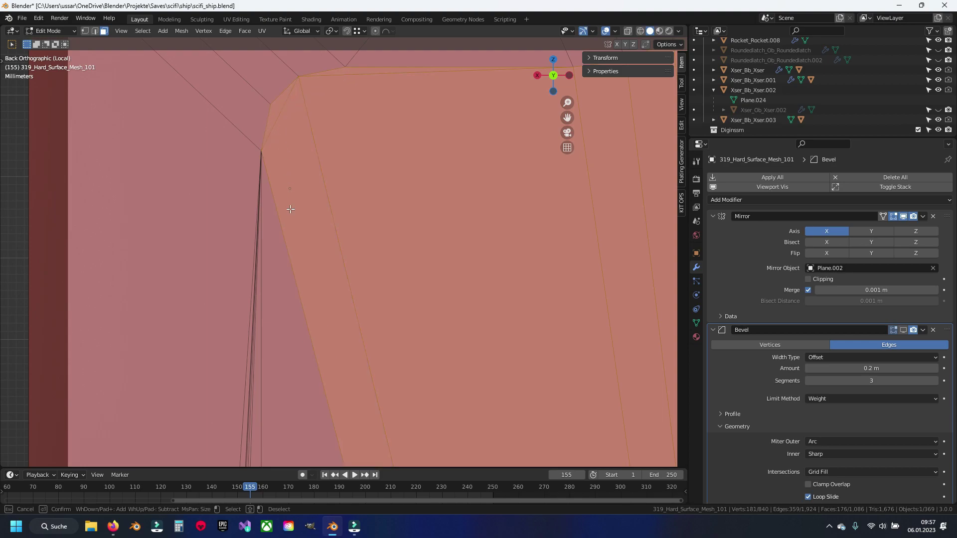
scroll(down, 3)
scroll(up, 3)
scroll(down, 3)
scroll(up, 3)
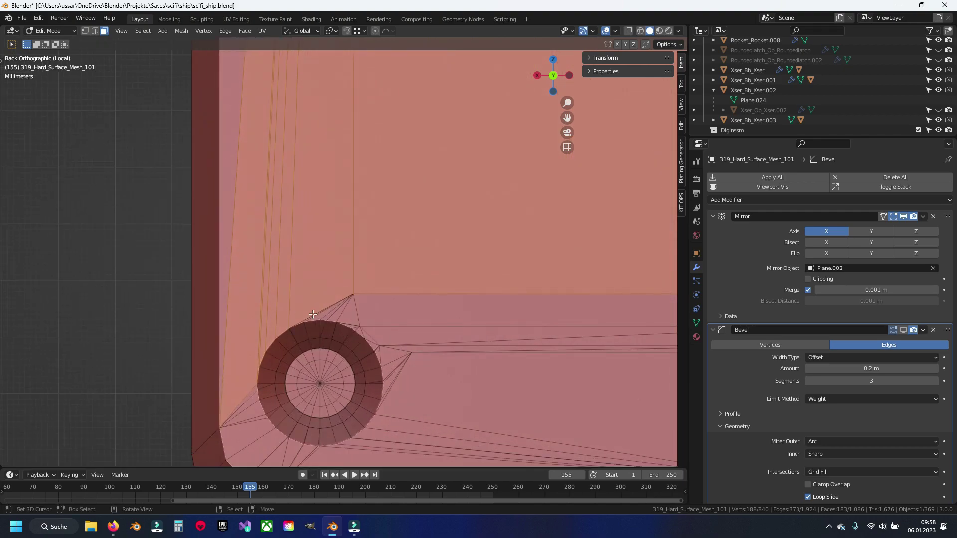
scroll(up, 3)
drag(256, 269, 262, 234)
scroll(up, 3)
key(c)
drag(391, 206, 364, 426)
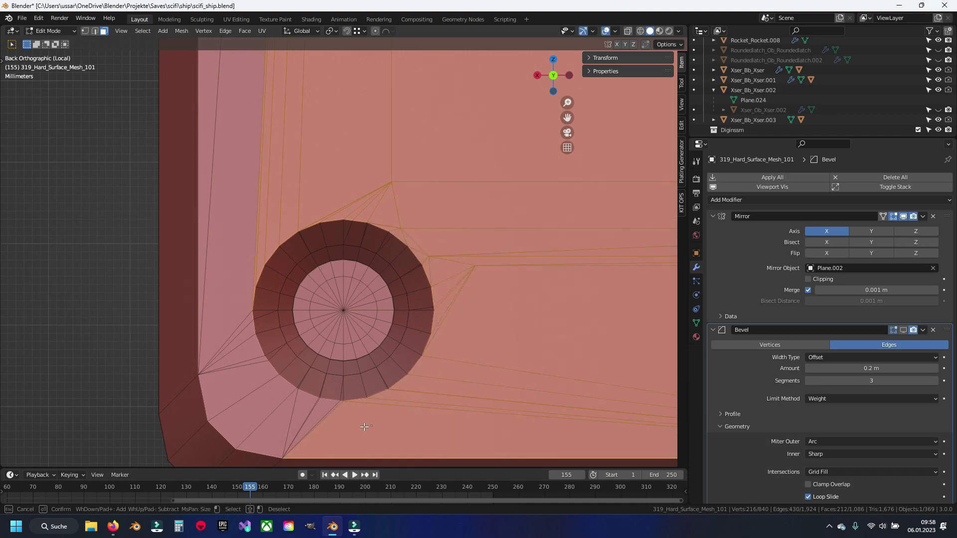
drag(250, 407, 231, 329)
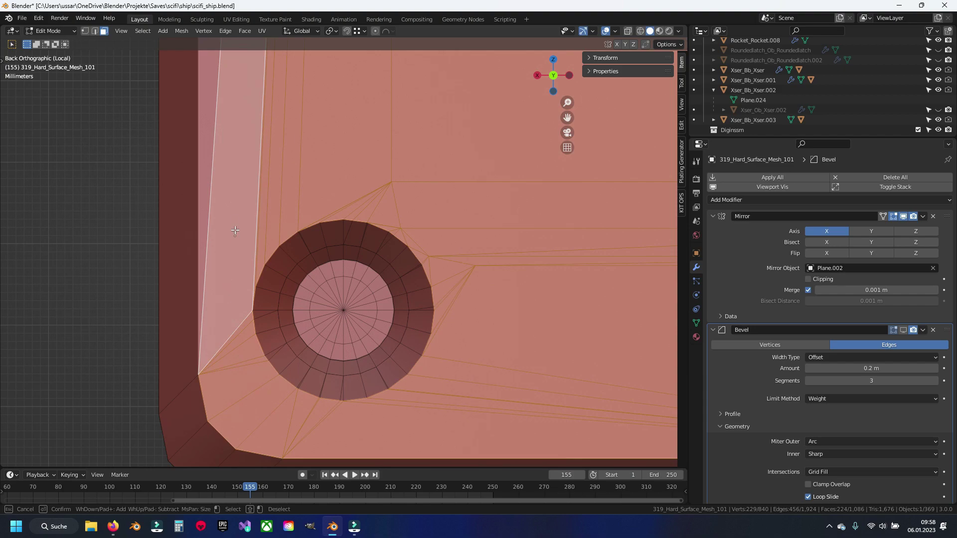
scroll(down, 3)
Circle-select the faces around the second round hole, including along its right side
drag(546, 290, 299, 239)
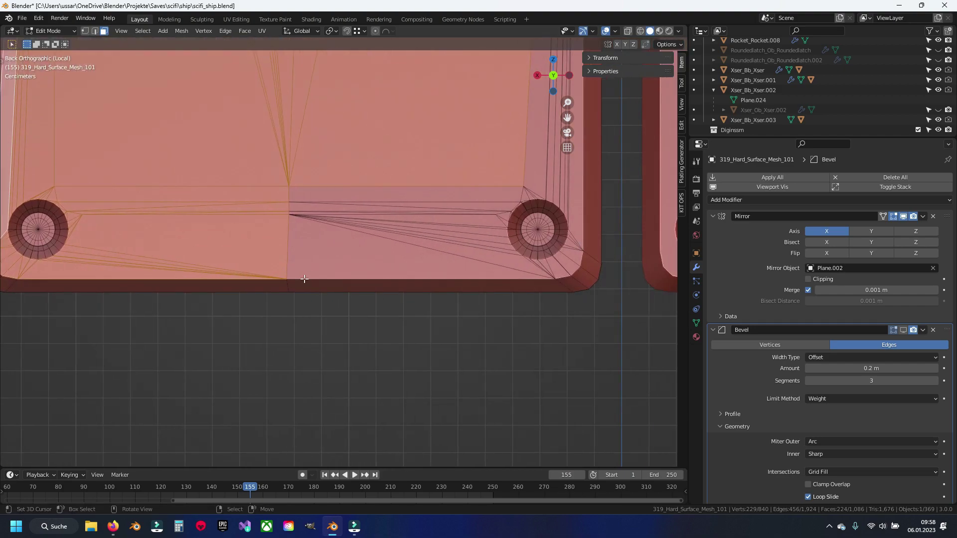
scroll(up, 3)
key(c)
drag(349, 200, 477, 143)
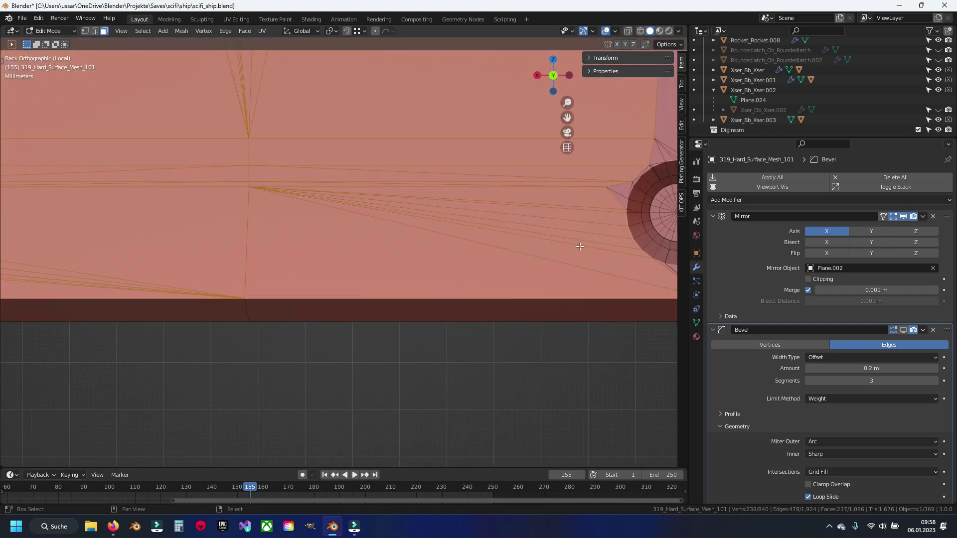
scroll(down, 3)
scroll(up, 3)
key(c)
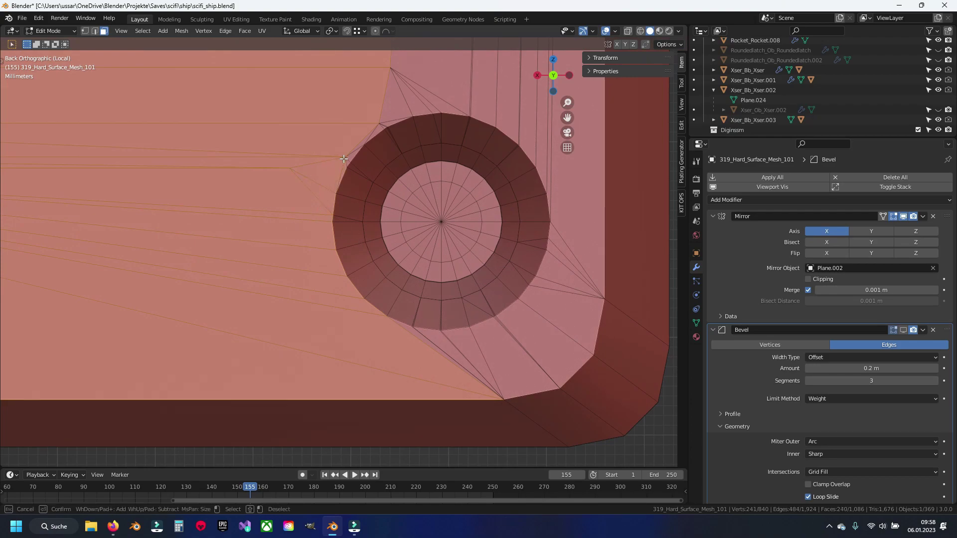
drag(423, 89, 516, 347)
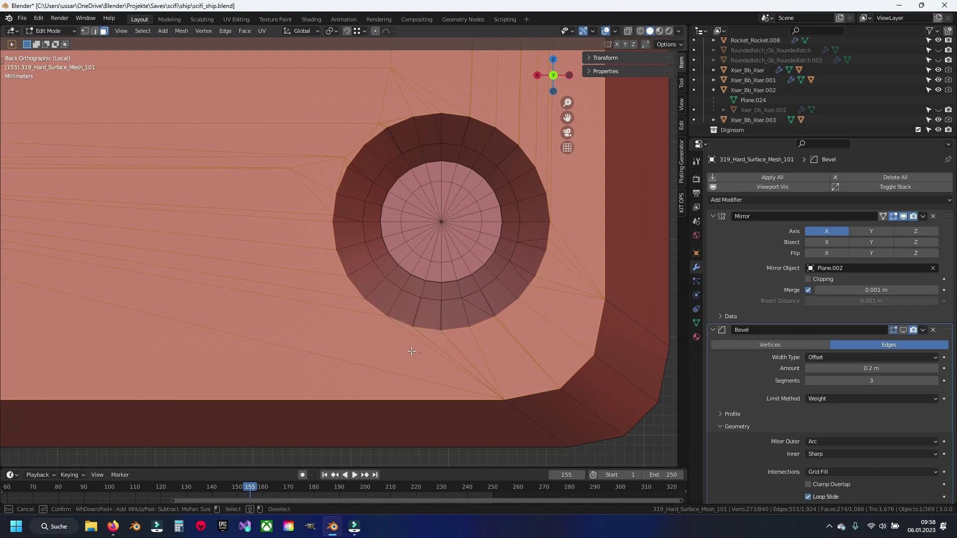
key(Escape)
Orbit and zoom to check the face selection on the panel at an angle
scroll(down, 3)
scroll(up, 3)
scroll(down, 3)
scroll(up, 3)
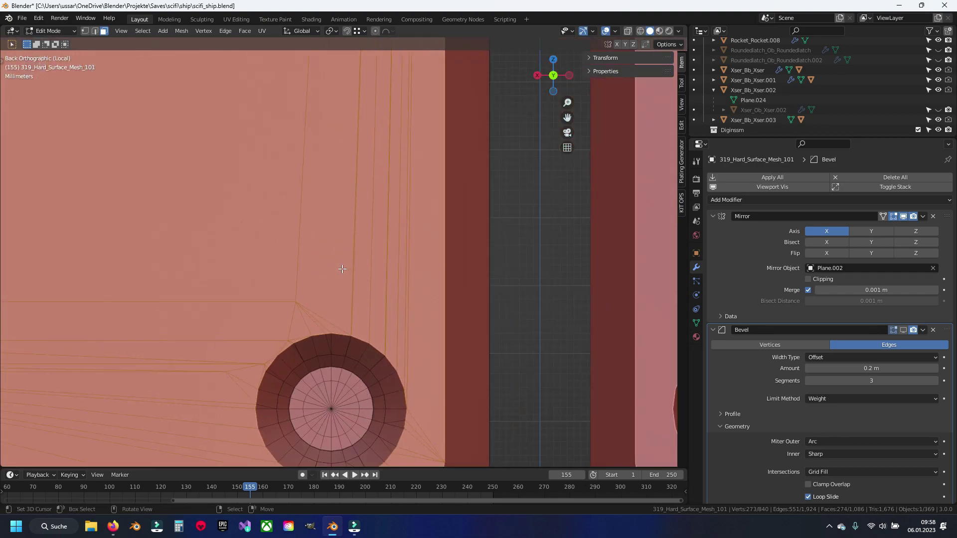
scroll(down, 3)
scroll(down, 3)
scroll(up, 3)
scroll(up, 3)
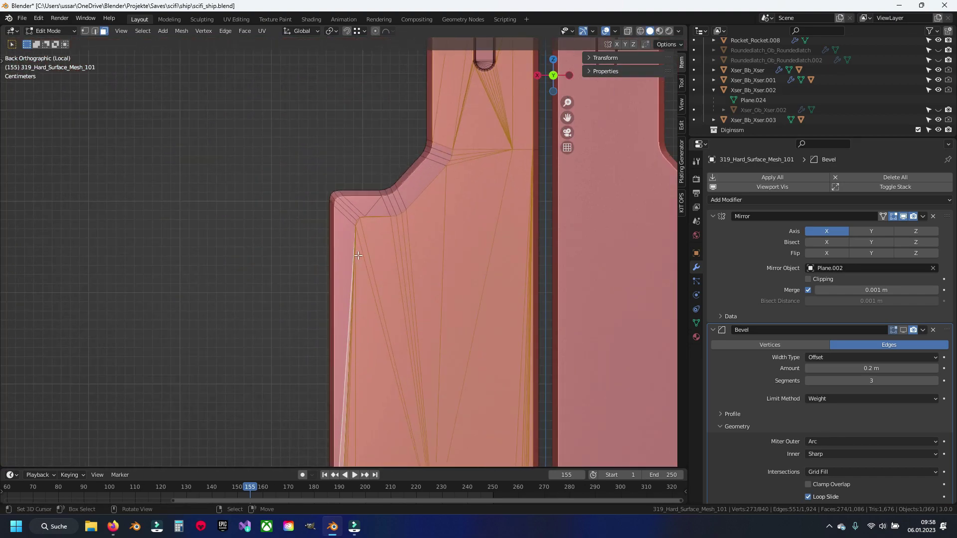
scroll(up, 3)
scroll(up, 3)
scroll(down, 3)
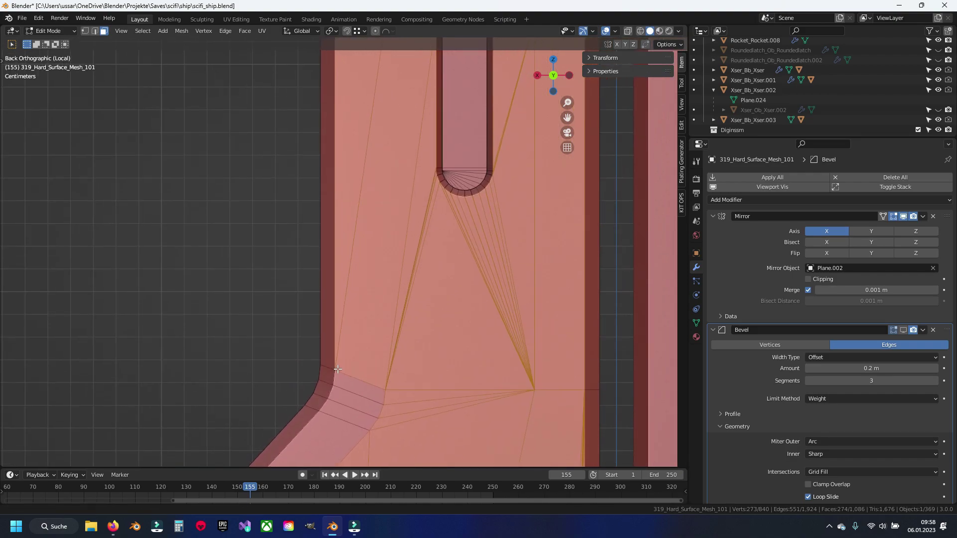
drag(421, 199, 348, 269)
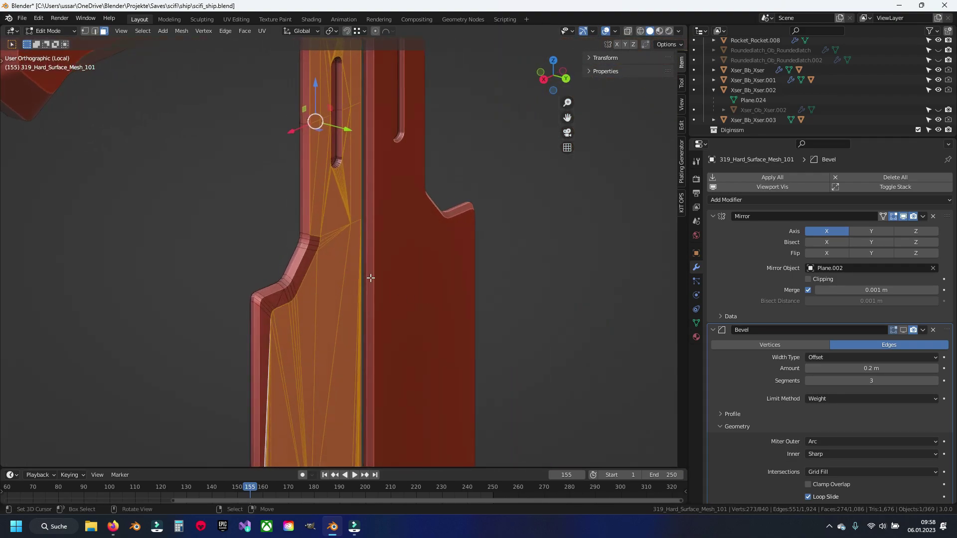
scroll(up, 3)
scroll(up, 3)
scroll(up, 3)
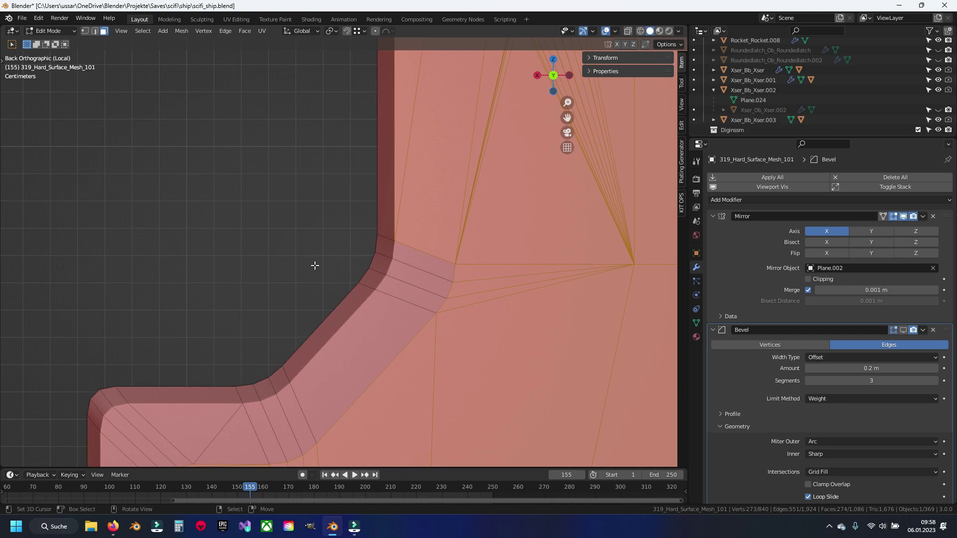
key(Escape)
Inspect the selection along the left edge, bevelled corner and corner hole
drag(218, 419, 303, 205)
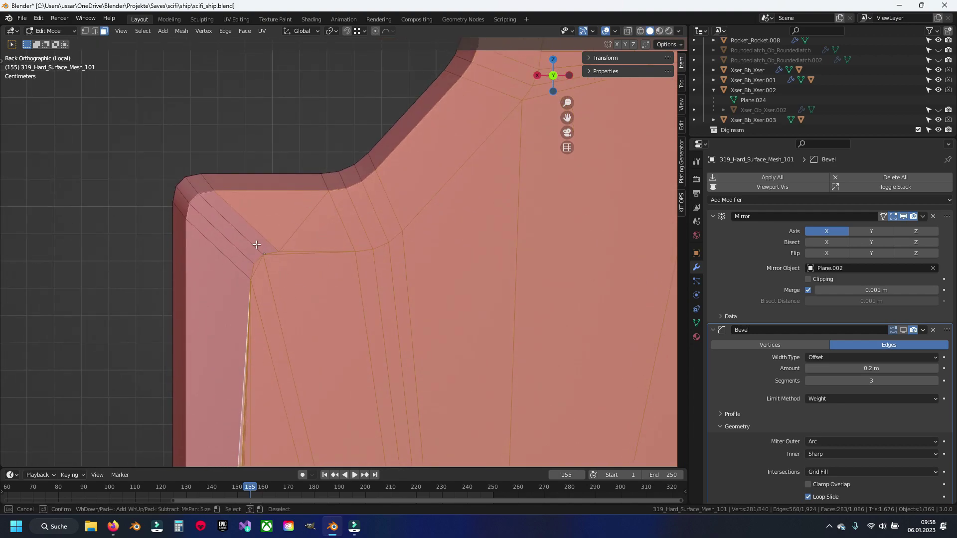
drag(247, 348, 299, 239)
scroll(down, 3)
scroll(up, 3)
scroll(up, 3)
drag(331, 231, 417, 107)
scroll(up, 3)
scroll(down, 3)
scroll(down, 3)
scroll(up, 3)
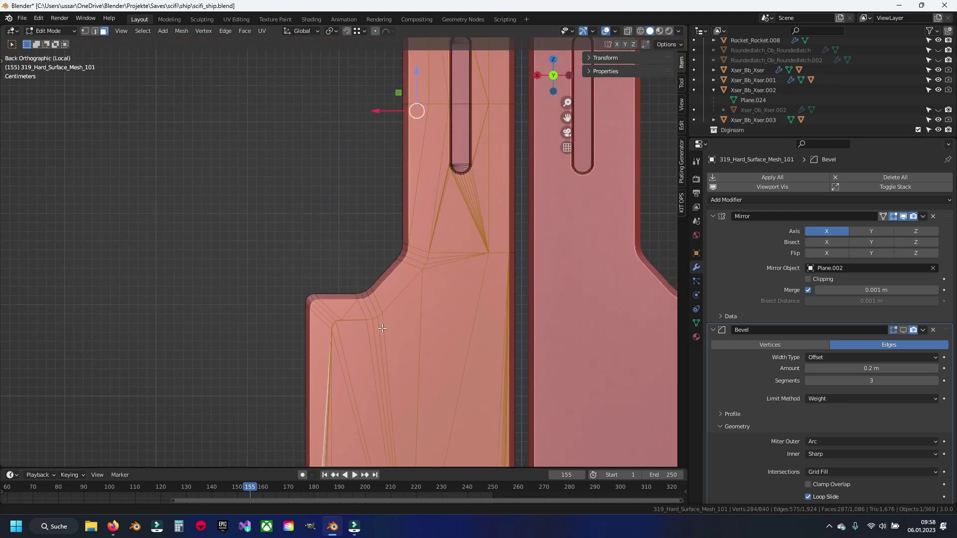
scroll(down, 3)
scroll(up, 3)
scroll(up, 3)
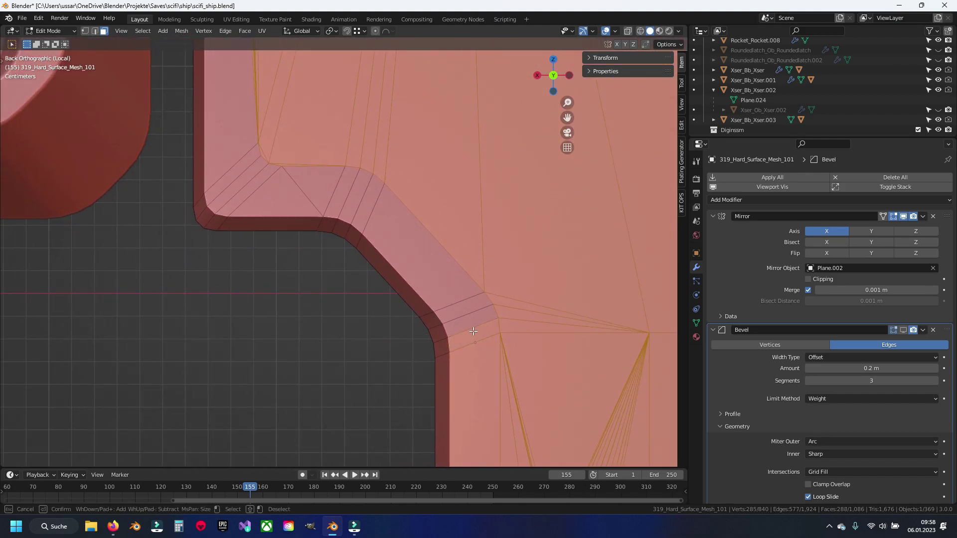
scroll(down, 3)
scroll(up, 3)
scroll(down, 3)
drag(357, 277, 363, 295)
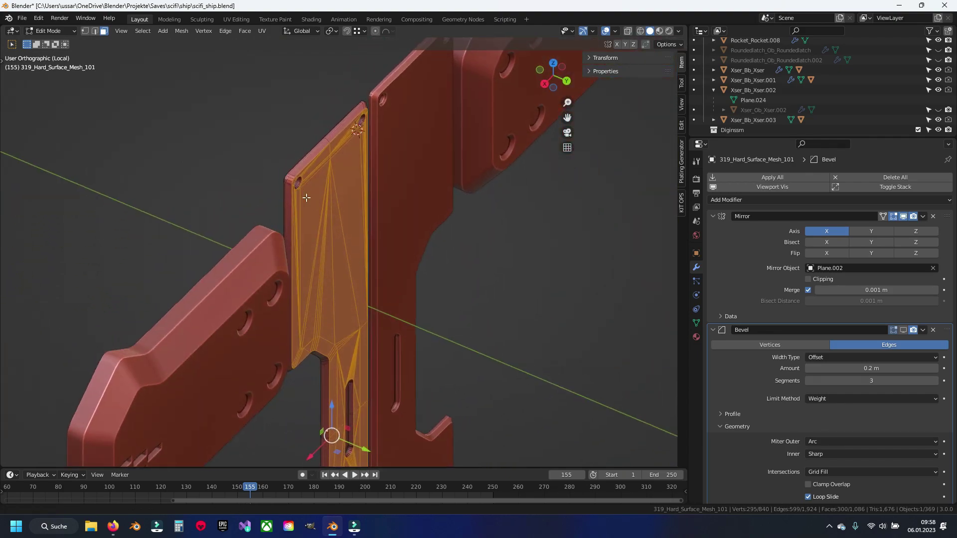
scroll(up, 3)
scroll(up, 3)
Delete the 599 selected plate faces
key(x)
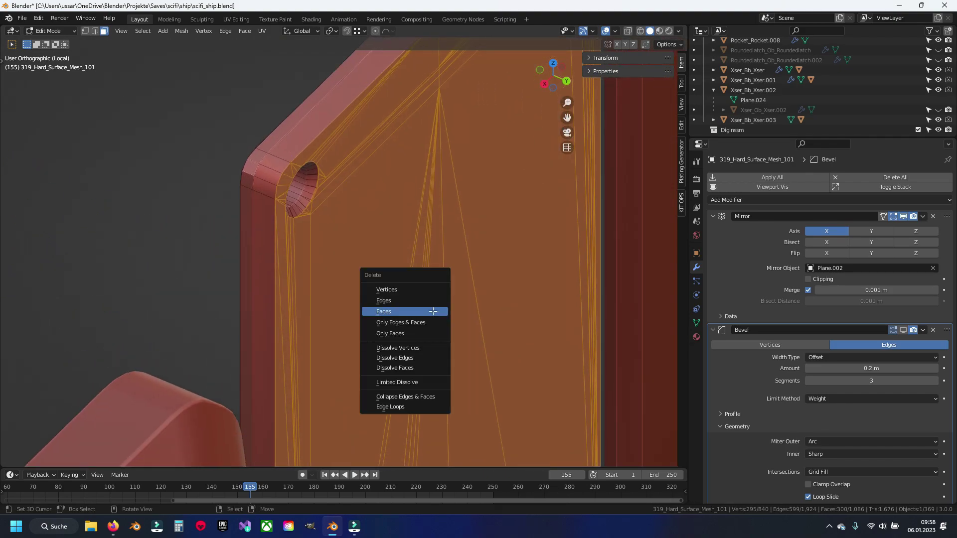
click(433, 311)
scroll(down, 3)
drag(385, 305, 348, 265)
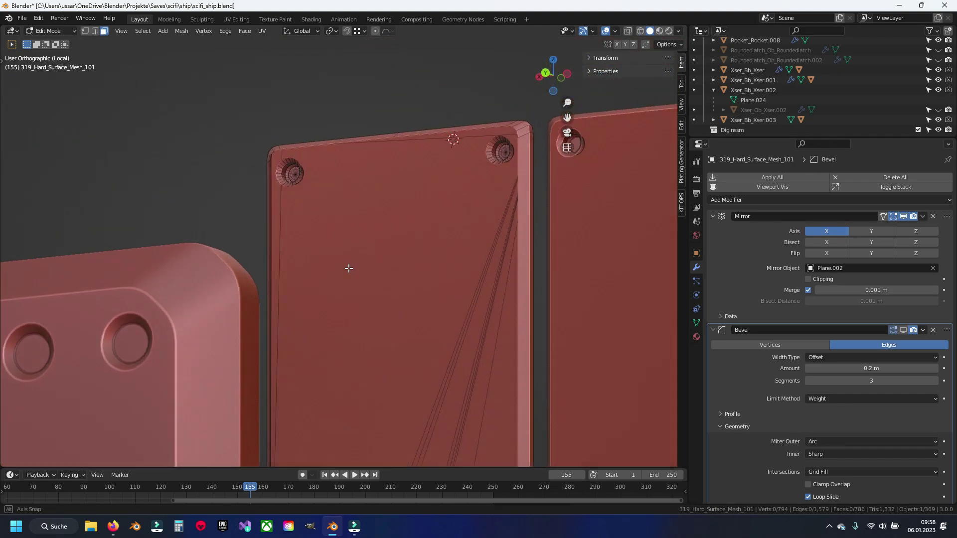
Hide the remaining panel face and dissolve the selected edges on the round hole's rim
click(388, 260)
key(h)
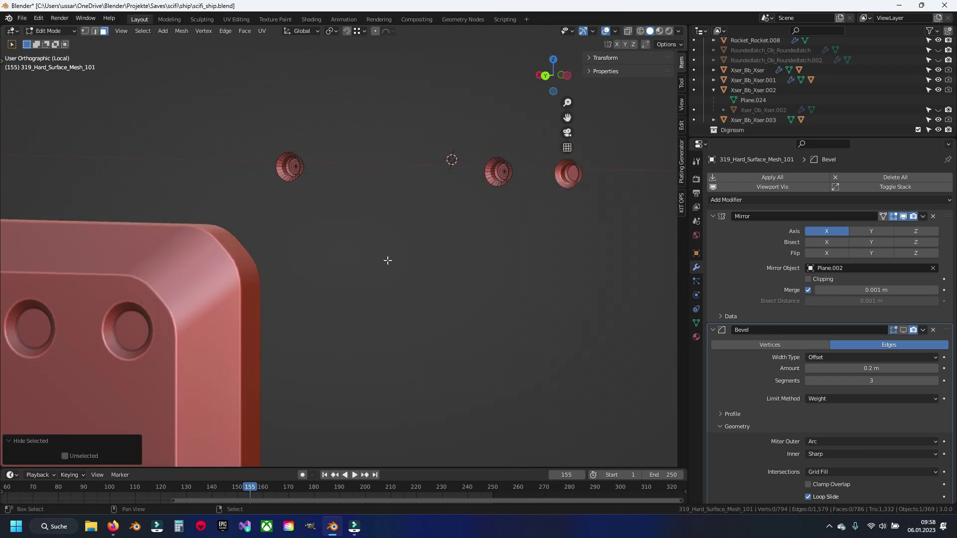
scroll(up, 3)
scroll(up, 3)
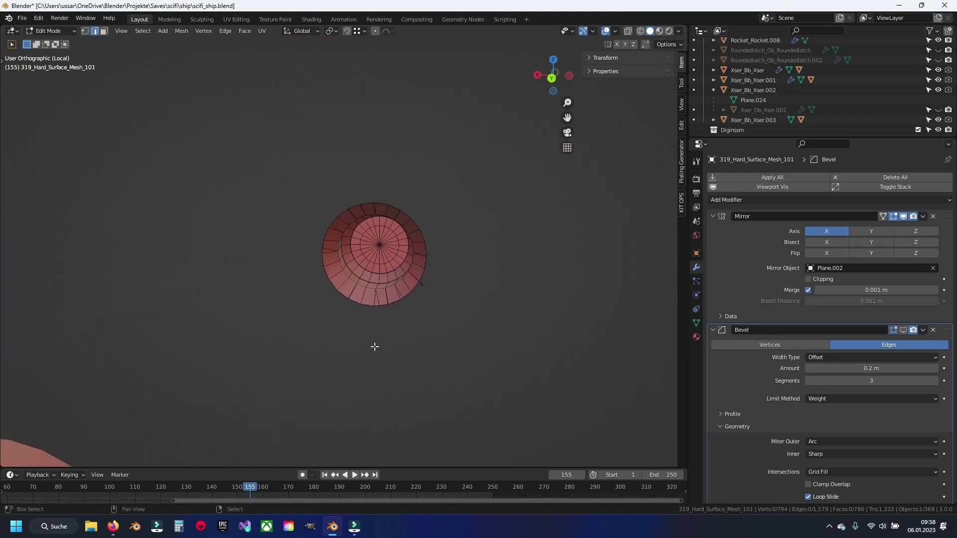
scroll(up, 3)
scroll(up, 3)
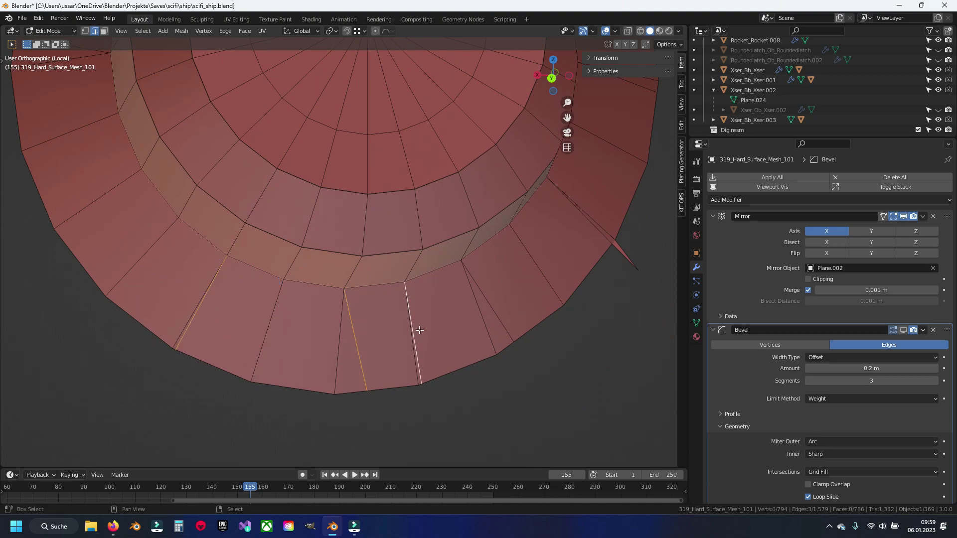
key(x)
click(487, 347)
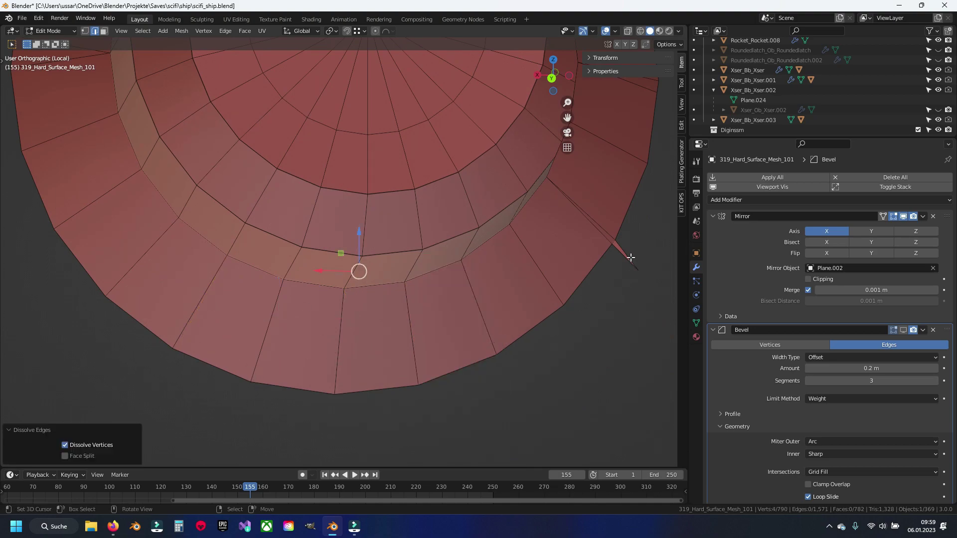
Delete the stray edge beyond the rim and dissolve the next two edges
key(x)
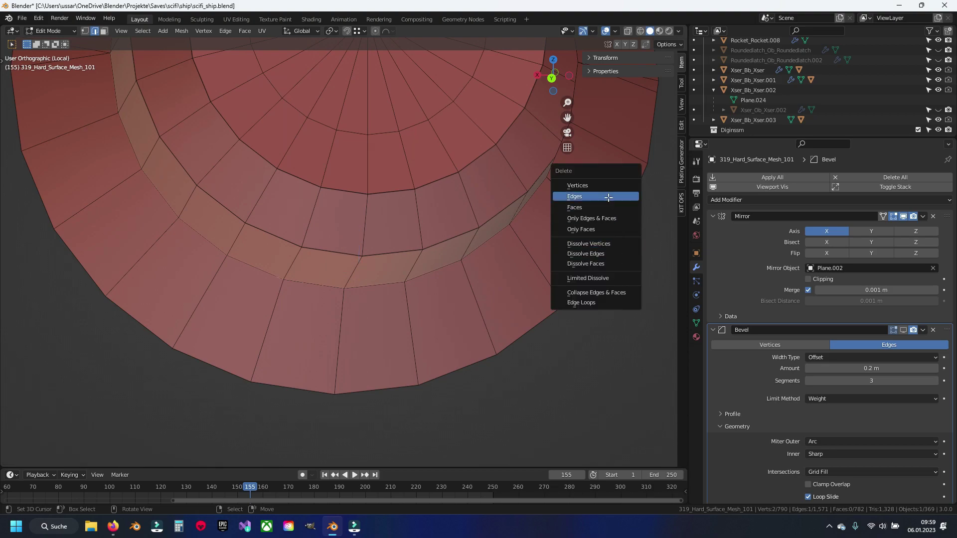
click(609, 205)
click(623, 249)
key(x)
click(598, 217)
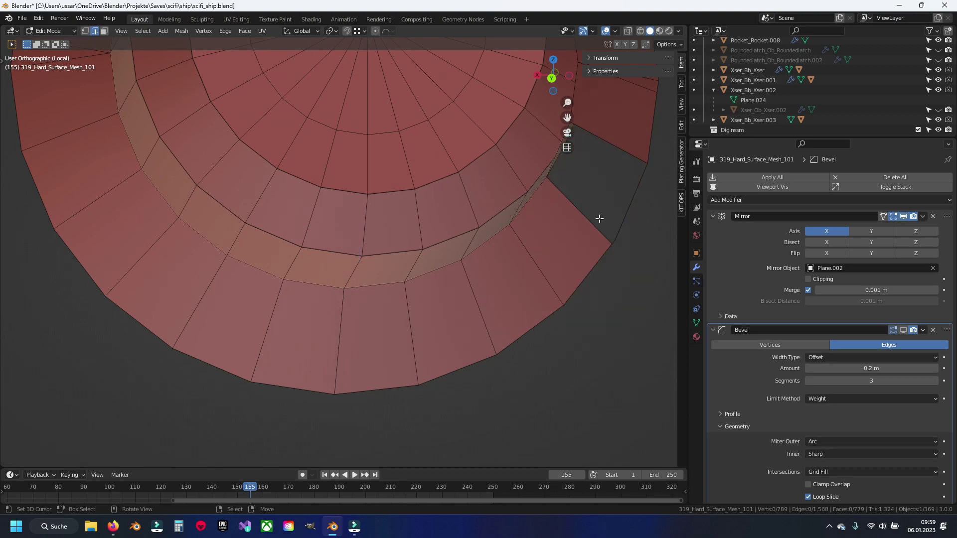
key(x)
click(582, 271)
key(ctrl+KP_1)
scroll(down, 3)
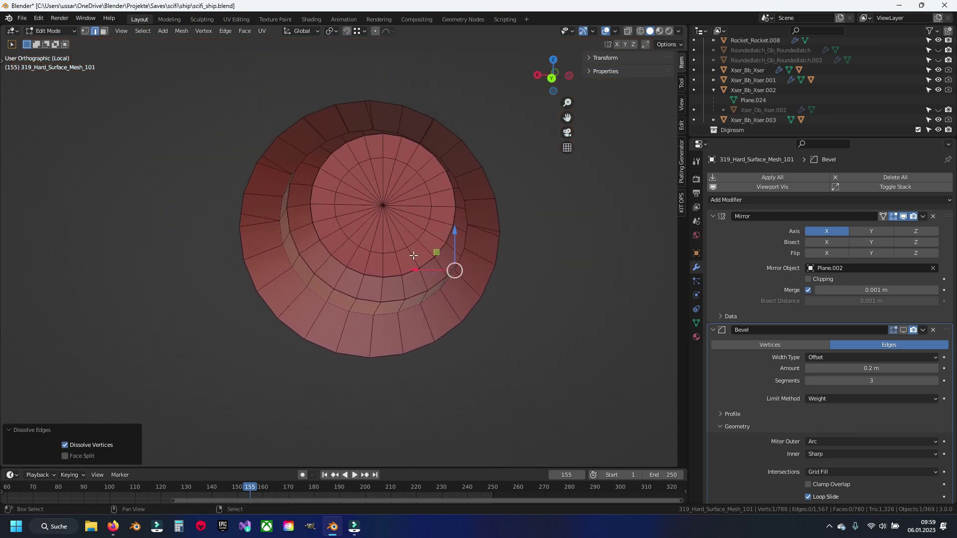
From the back view, dissolve radial edges on the left and top of the rim
click(480, 222)
key(x)
scroll(up, 3)
click(192, 188)
drag(200, 84, 174, 271)
key(x)
click(193, 239)
click(264, 190)
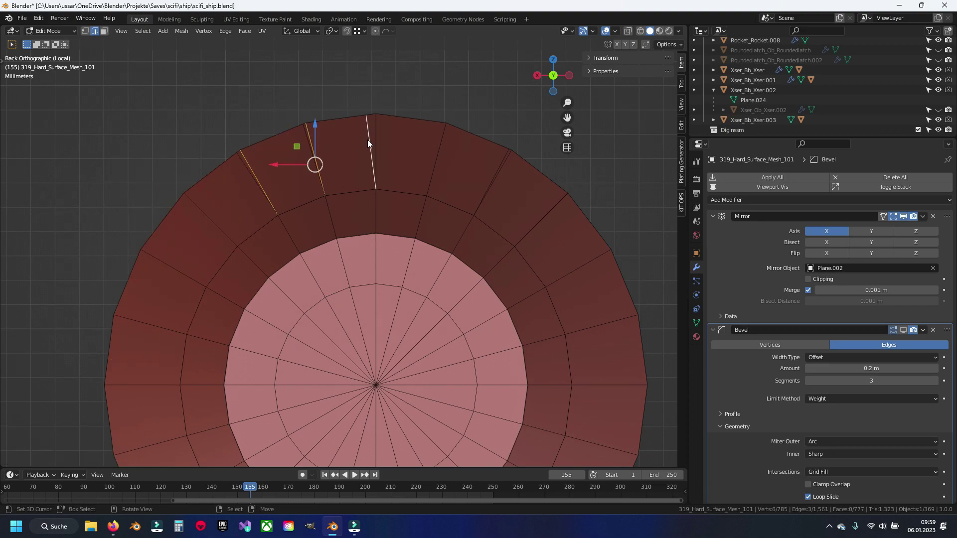
key(x)
click(497, 171)
click(497, 158)
key(x)
click(465, 262)
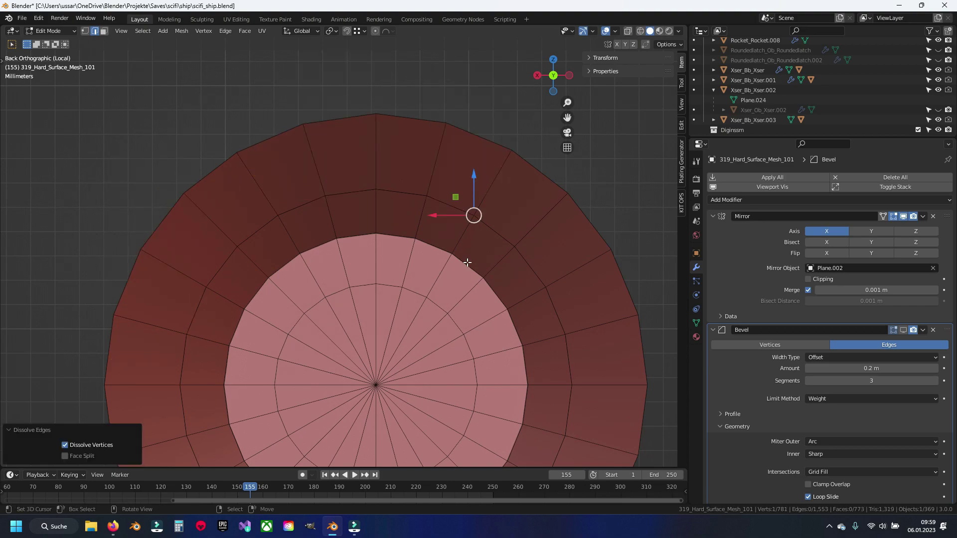
Dissolve more radial edges on the upper part of the hole's rim ring
scroll(down, 3)
scroll(down, 3)
drag(467, 267, 370, 293)
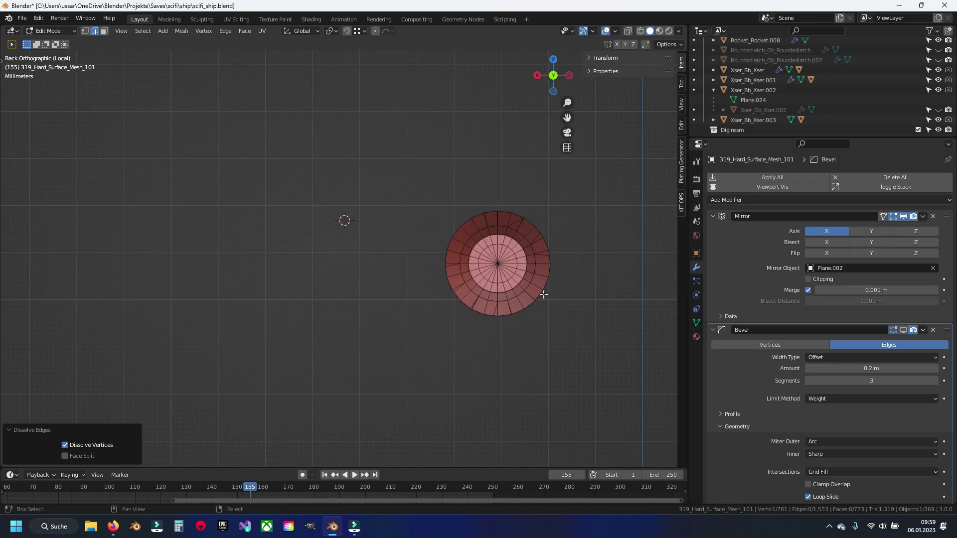
scroll(up, 3)
scroll(up, 3)
click(396, 175)
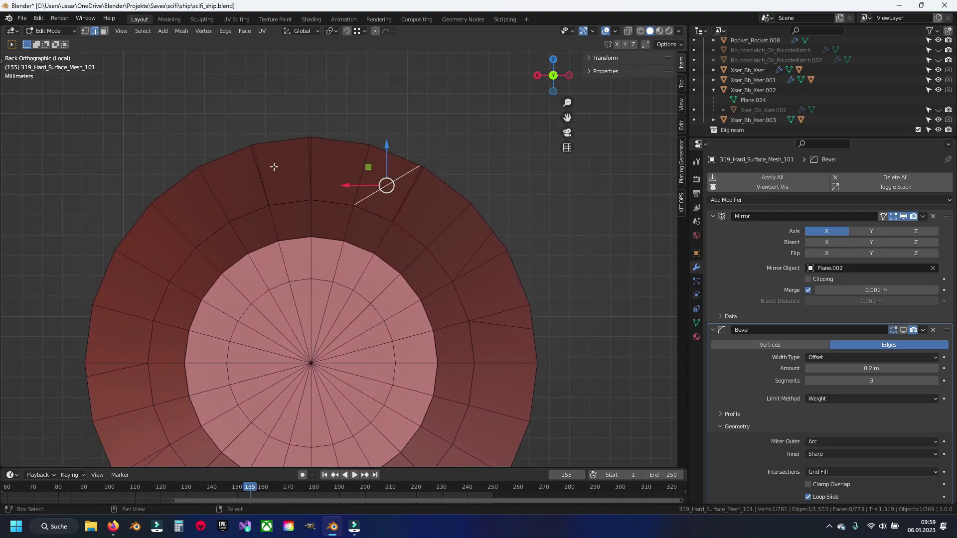
key(x)
click(299, 156)
scroll(up, 3)
click(439, 182)
Dissolve radial edges on the right and lower parts of the rim ring
click(564, 259)
scroll(down, 3)
key(x)
click(542, 319)
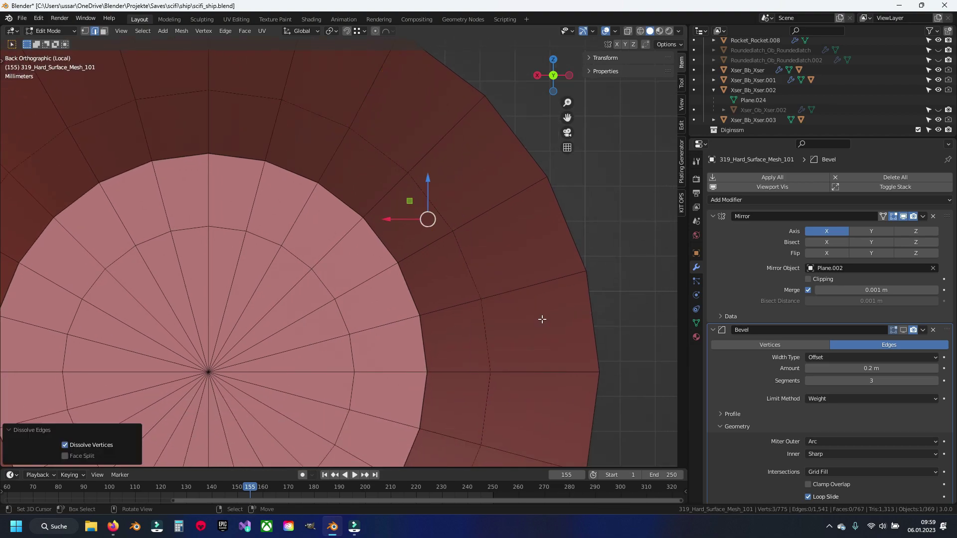
scroll(down, 3)
scroll(up, 3)
drag(383, 335, 403, 250)
click(466, 243)
click(337, 327)
key(x)
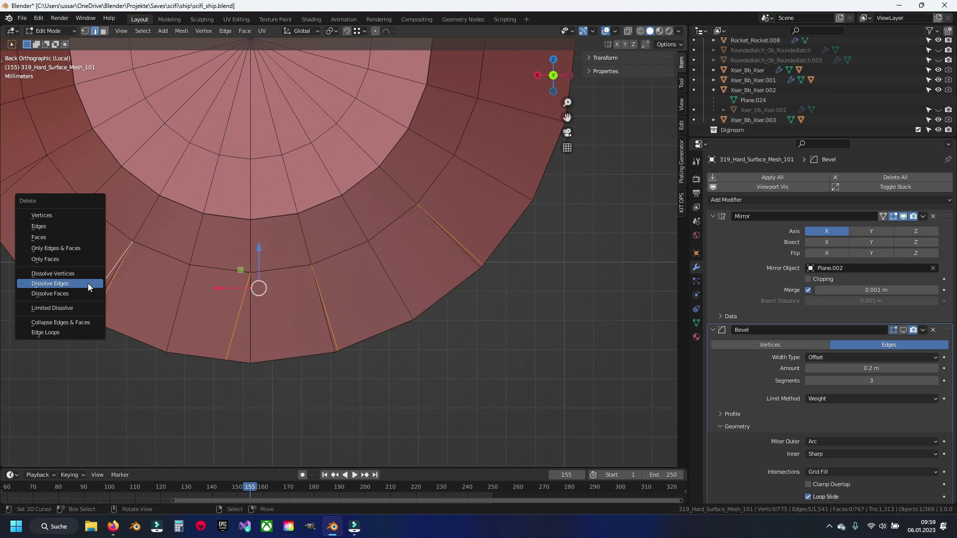
click(87, 283)
Dissolve a radial edge on the left rim, bringing the pill-shaped slot into view
drag(88, 283, 352, 362)
click(277, 263)
key(x)
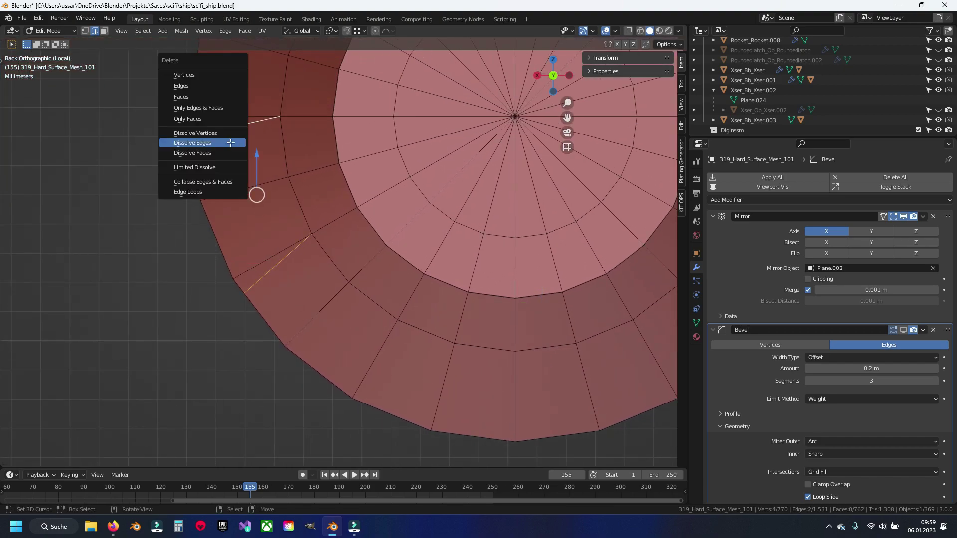
click(237, 156)
drag(236, 156, 268, 327)
drag(312, 368, 144, 261)
scroll(down, 3)
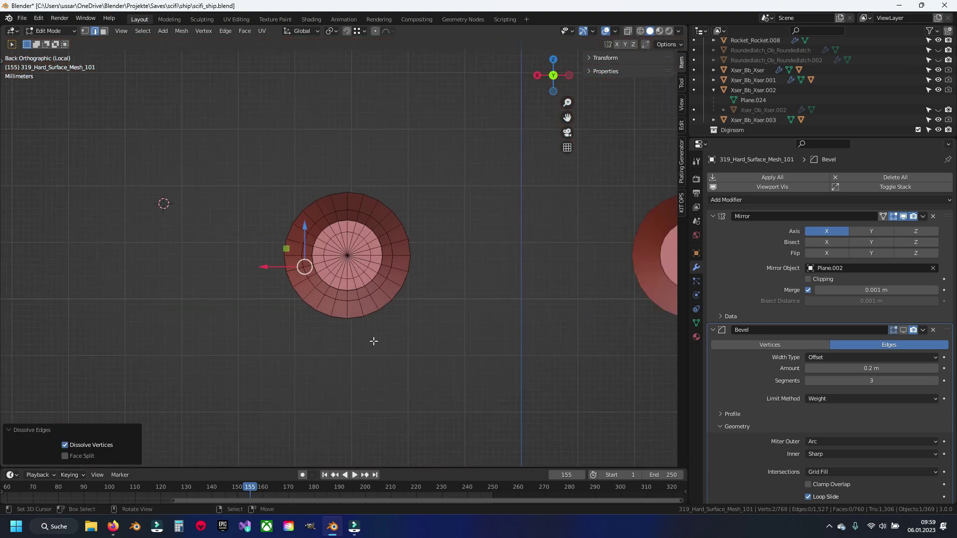
scroll(down, 3)
scroll(down, 3)
drag(269, 399, 365, 274)
scroll(up, 3)
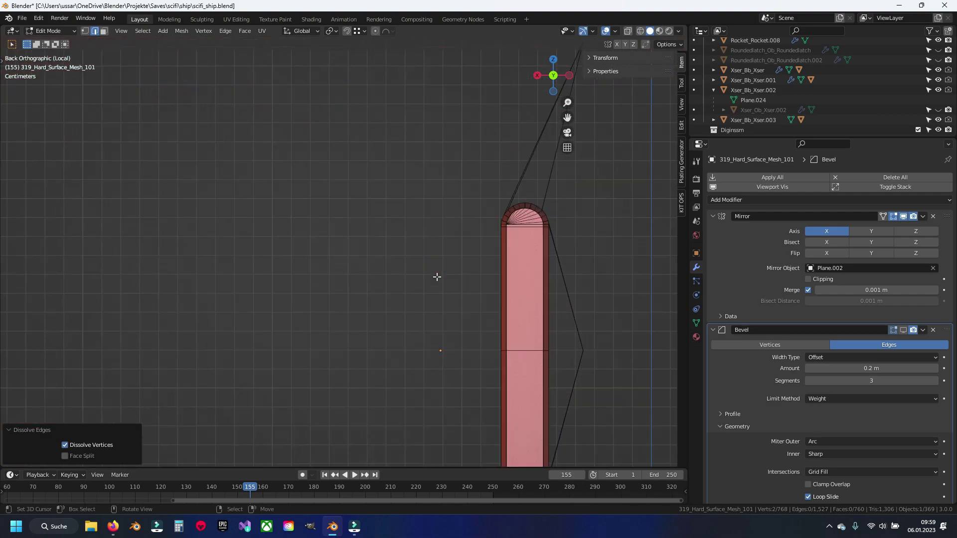
Delete the two stray edges above the slot's rounded end
drag(438, 274, 370, 265)
click(355, 195)
right_click(353, 195)
click(369, 204)
click(355, 199)
key(x)
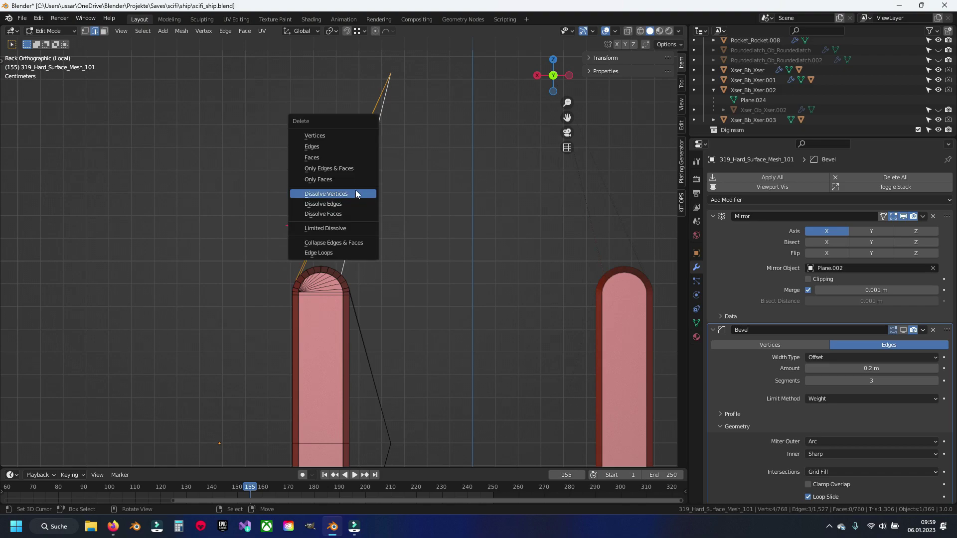
click(350, 147)
Delete the remaining stray edge above the slot
click(327, 193)
key(x)
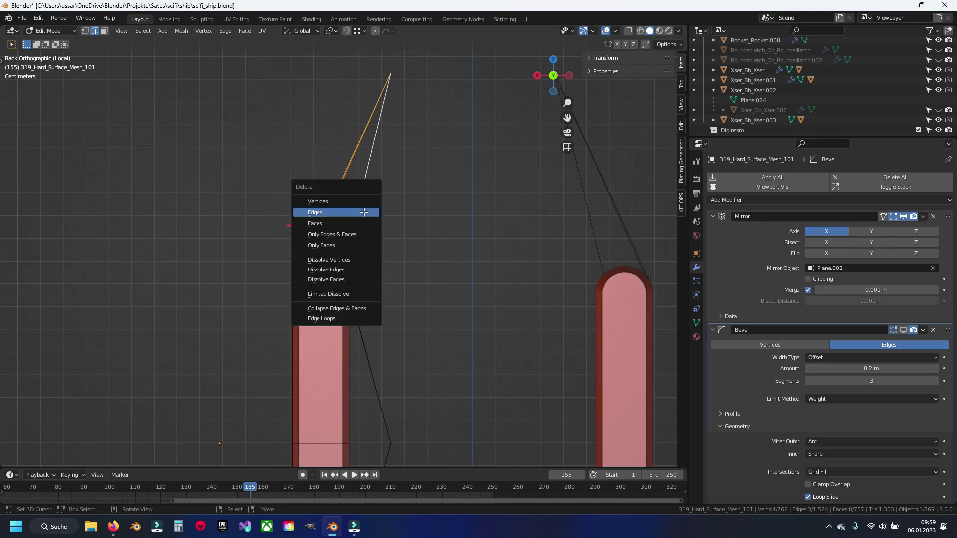
click(364, 211)
scroll(down, 3)
drag(388, 333, 374, 246)
scroll(up, 3)
scroll(up, 3)
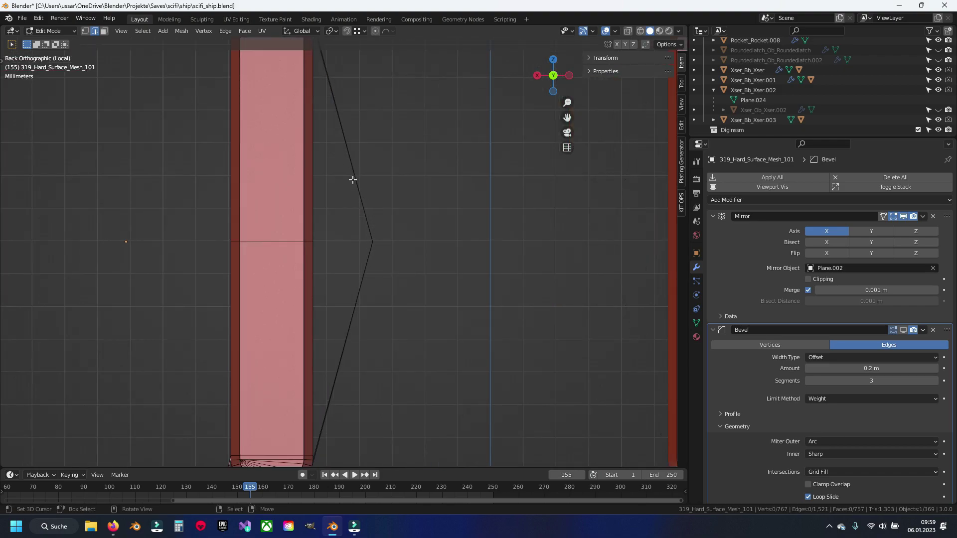
Delete the loose stray vertex beside the slot
click(347, 162)
drag(389, 167, 400, 212)
scroll(down, 3)
scroll(up, 3)
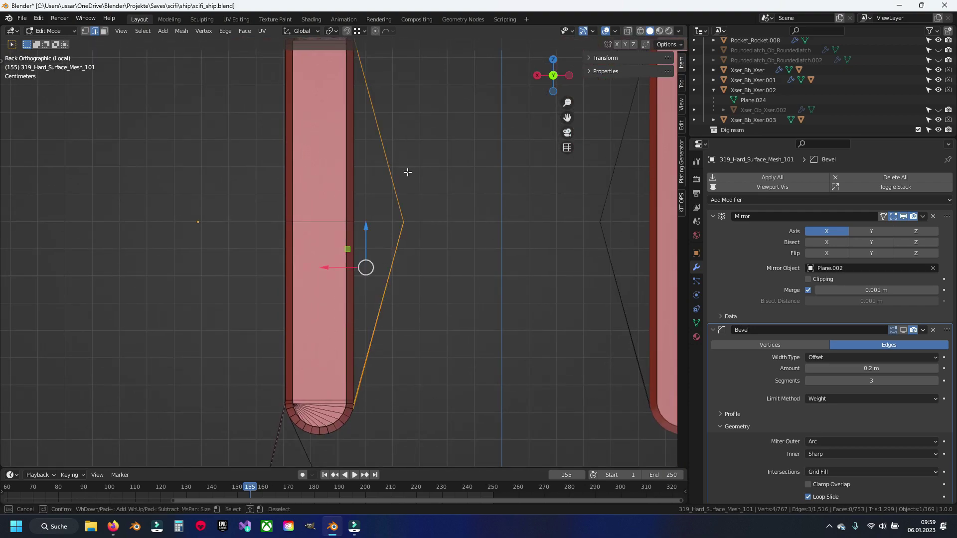
key(x)
click(408, 172)
Delete both long stray edges below the slot's lower rounded end, then check from the back view
drag(249, 442, 270, 317)
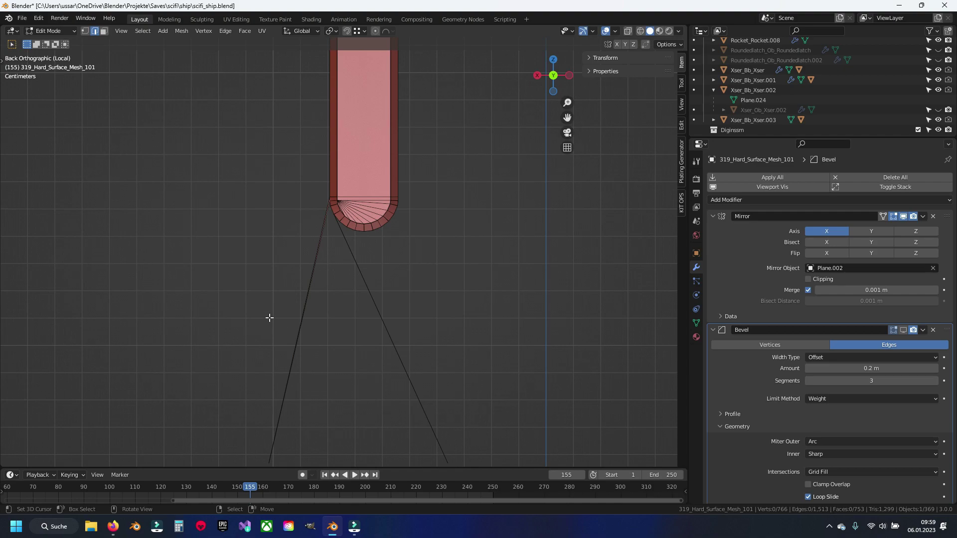
drag(272, 316, 456, 345)
key(x)
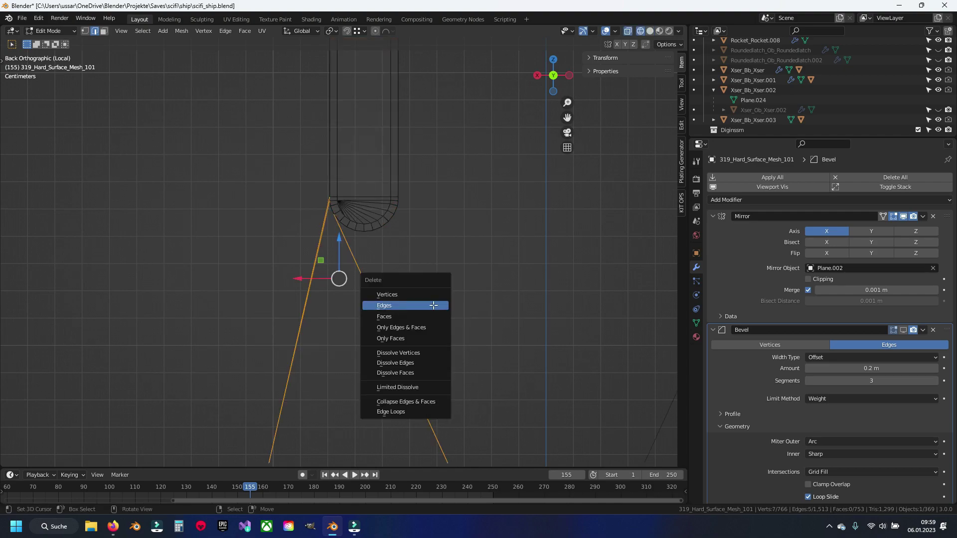
click(433, 304)
drag(433, 304, 430, 359)
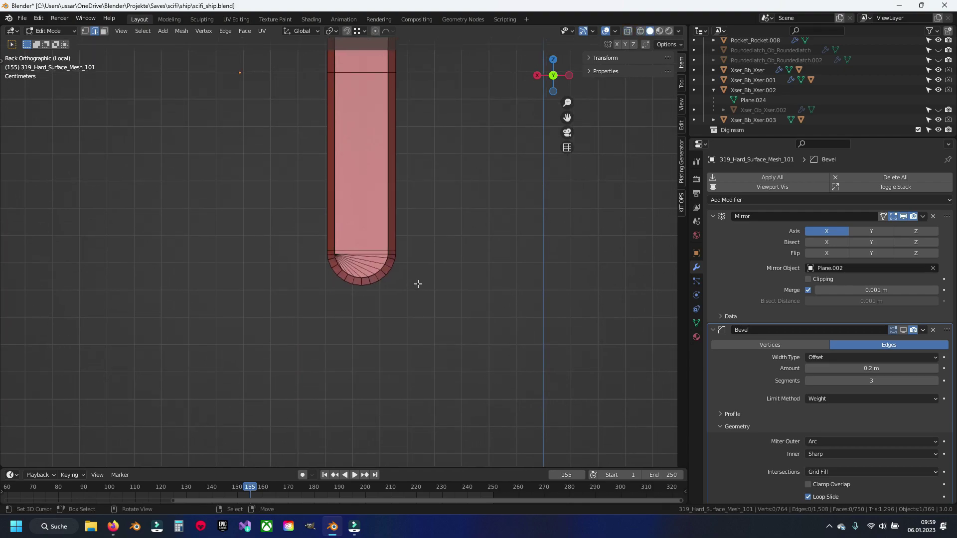
drag(375, 151, 416, 284)
key(ctrl+KP_1)
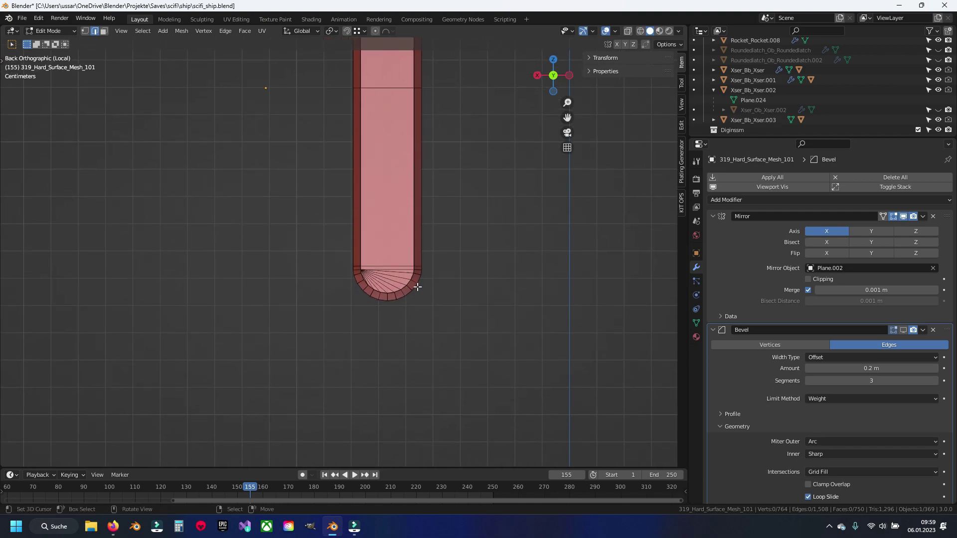
scroll(up, 3)
scroll(up, 3)
scroll(up, 3)
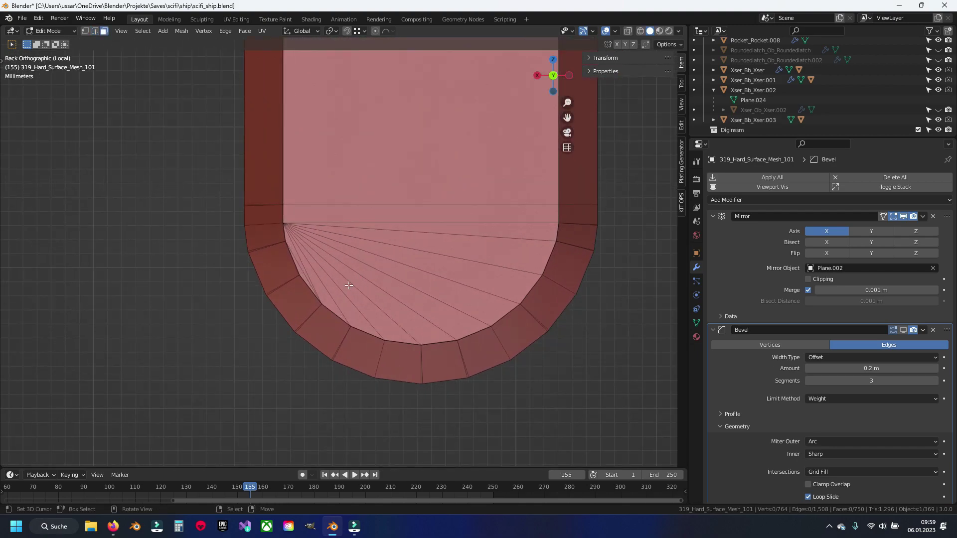
Select the strip and fan faces at the slot's rounded ends and merge them into one face
drag(305, 228, 310, 274)
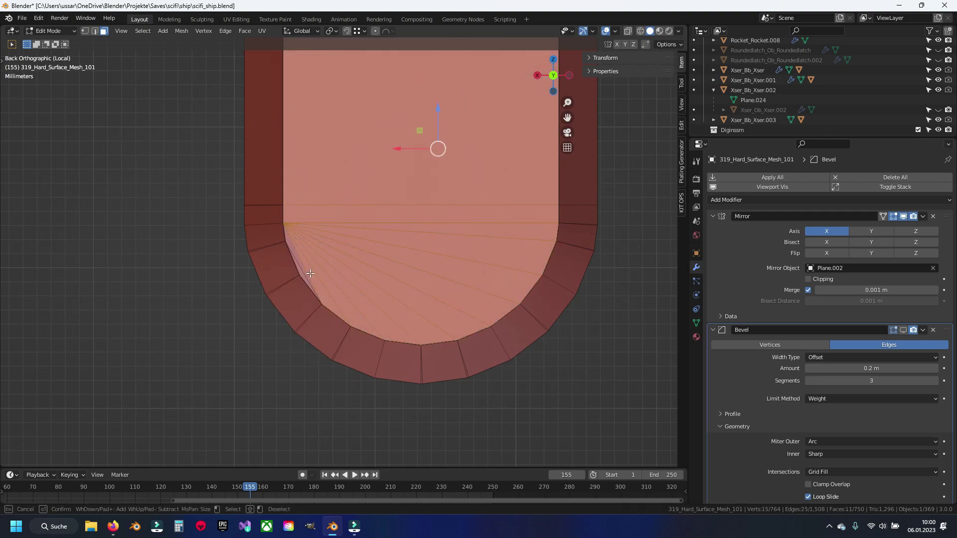
right_click(339, 278)
scroll(down, 3)
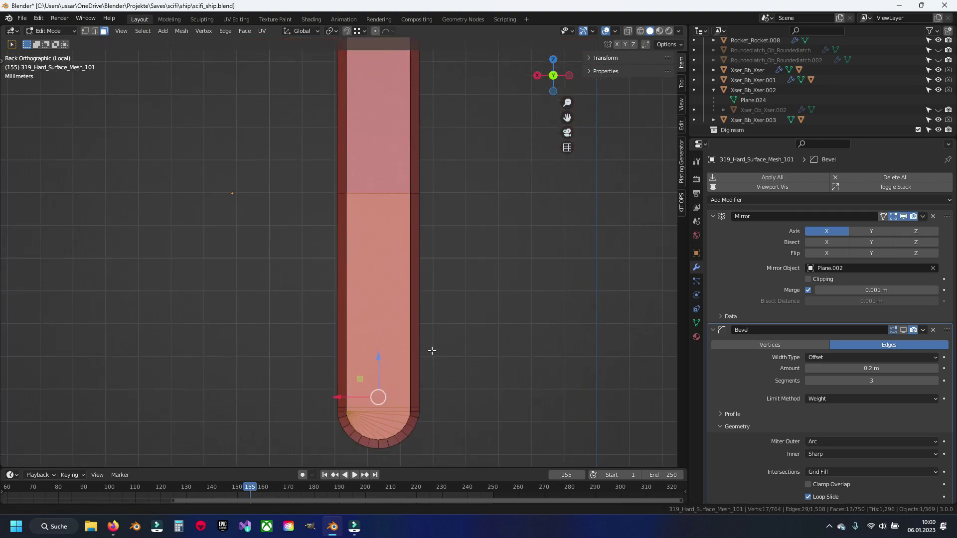
drag(431, 348, 391, 359)
scroll(up, 3)
key(c)
drag(344, 339, 330, 293)
right_click(334, 273)
key(ctrl+x)
key(alt+a)
scroll(down, 3)
scroll(up, 3)
Dissolve the six radial edges along the upper part of the slot's arch
drag(406, 314, 70, 263)
scroll(up, 3)
scroll(down, 3)
key(2)
scroll(down, 3)
scroll(up, 3)
scroll(up, 3)
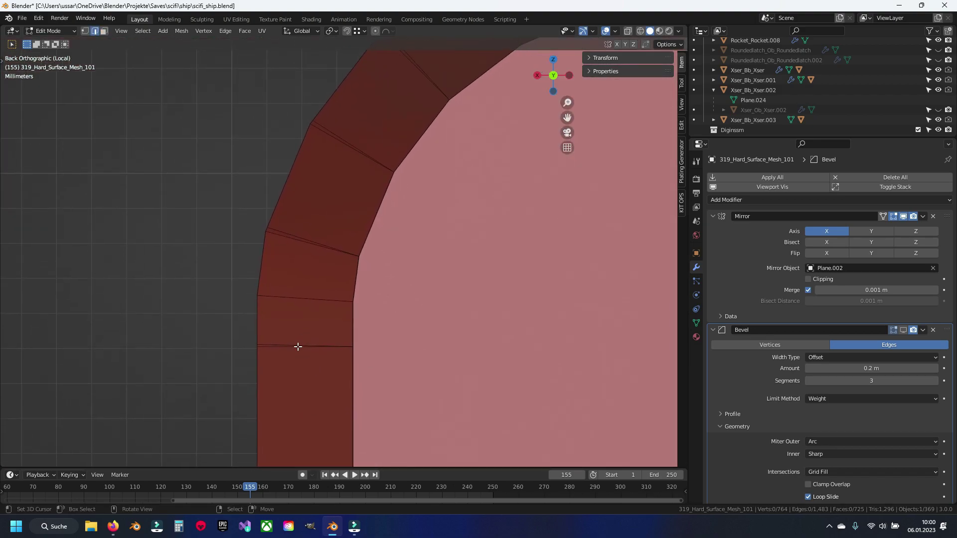
scroll(down, 3)
click(367, 154)
click(446, 102)
scroll(up, 3)
click(361, 238)
click(458, 249)
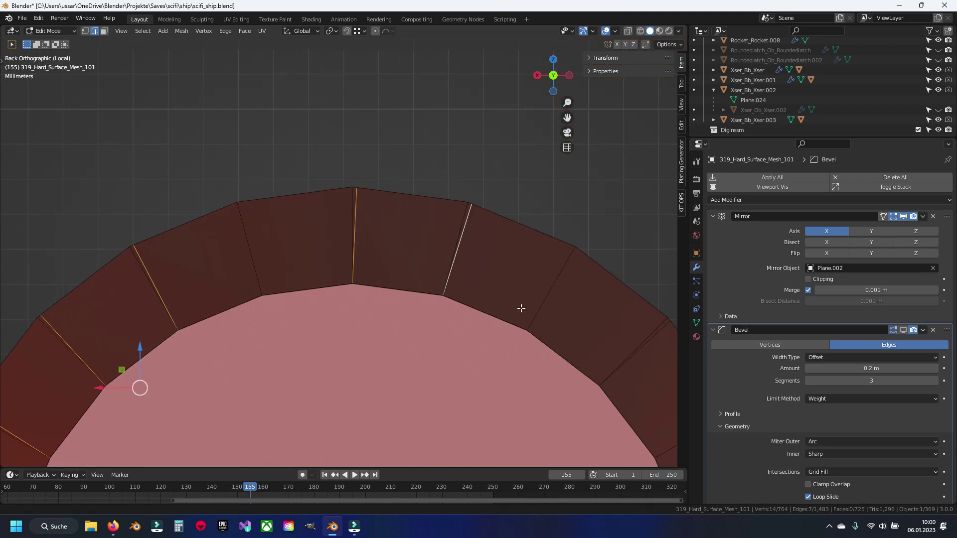
scroll(up, 3)
scroll(up, 3)
click(476, 312)
drag(480, 346, 455, 246)
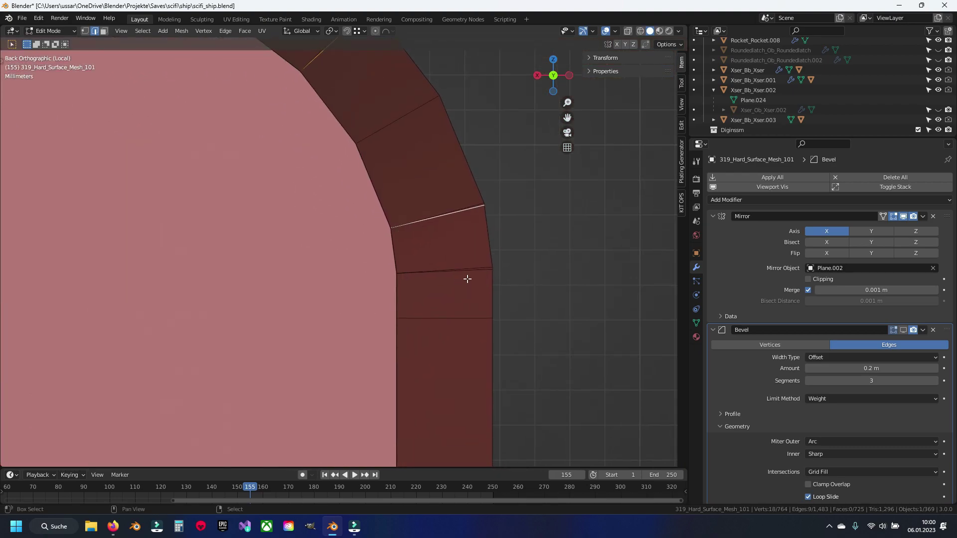
click(465, 274)
key(x)
click(468, 334)
Dissolve the remaining radial edges around the arch's corner and left side
scroll(down, 3)
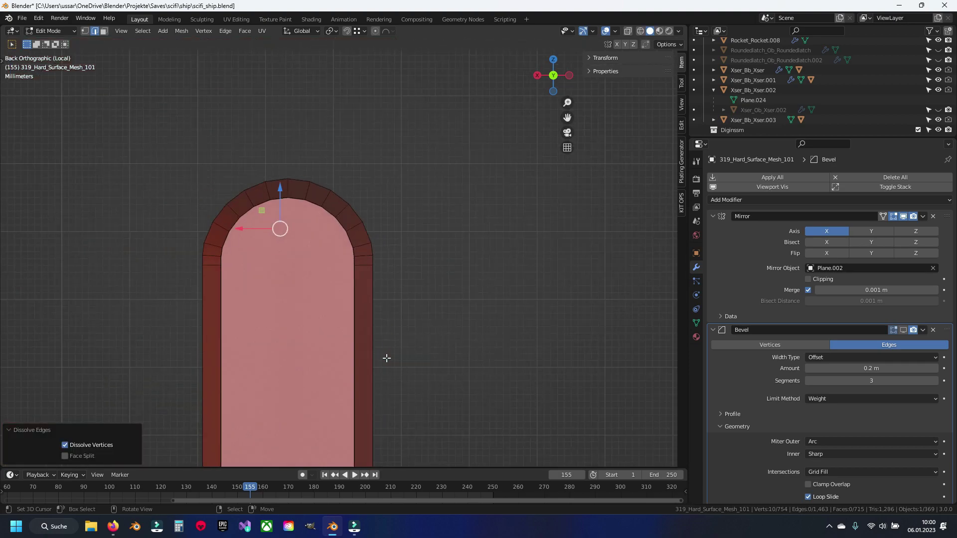
drag(329, 386, 338, 234)
scroll(down, 3)
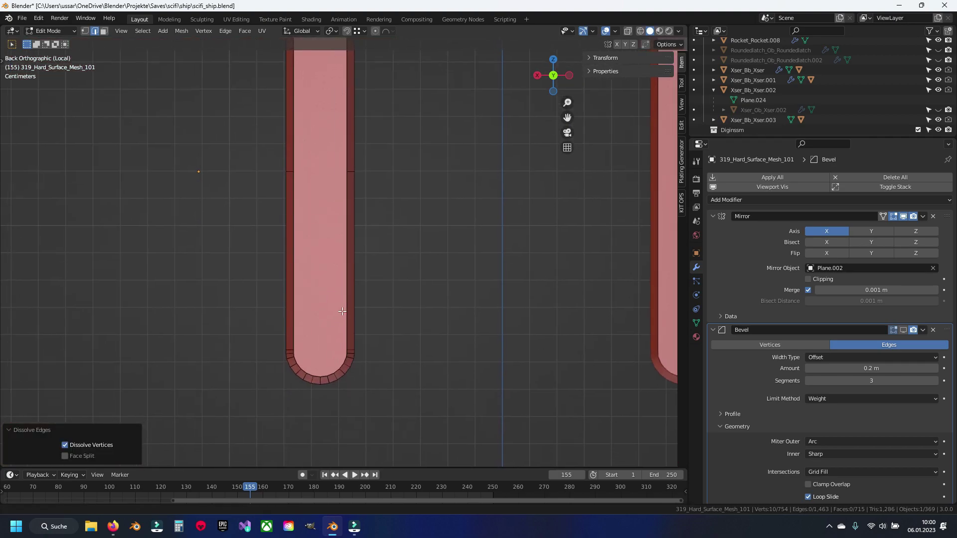
scroll(up, 3)
scroll(up, 3)
scroll(up, 3)
scroll(up, 3)
click(476, 120)
click(479, 196)
scroll(down, 3)
scroll(up, 3)
click(373, 307)
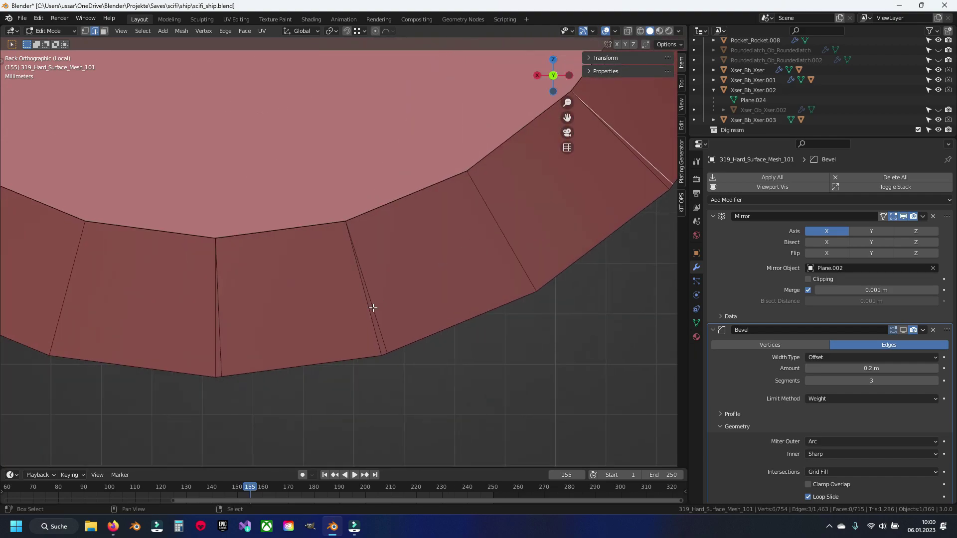
drag(242, 318, 357, 302)
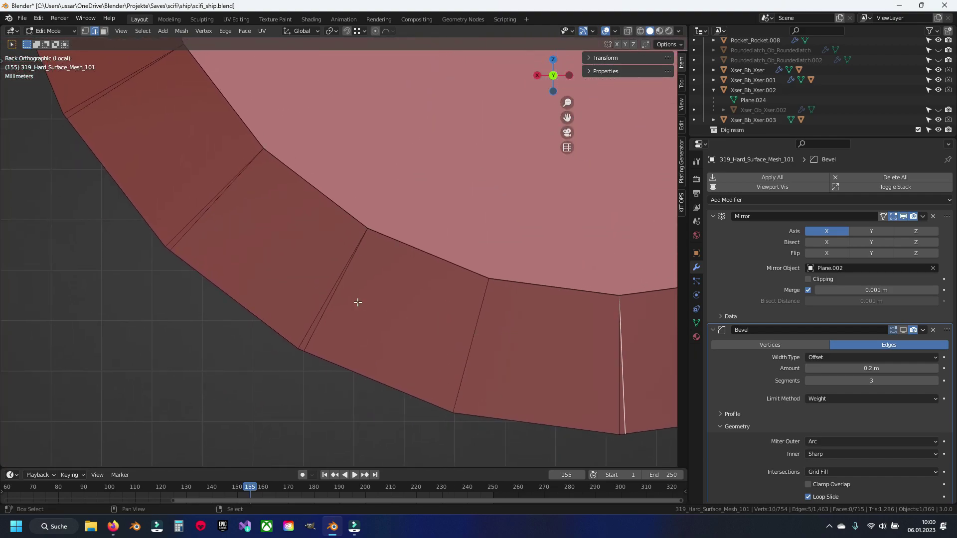
click(224, 229)
drag(213, 202, 247, 306)
click(246, 305)
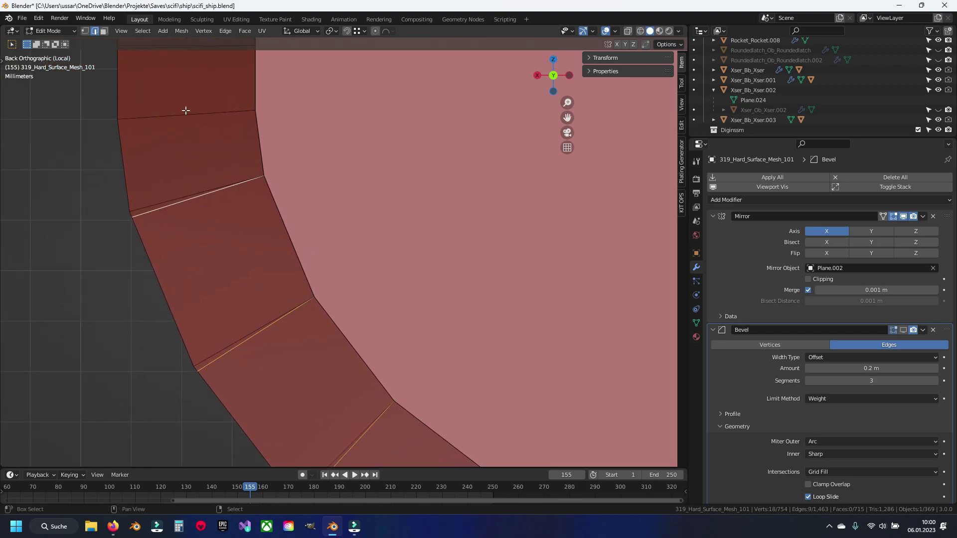
drag(185, 120, 228, 361)
click(218, 316)
scroll(down, 3)
key(x)
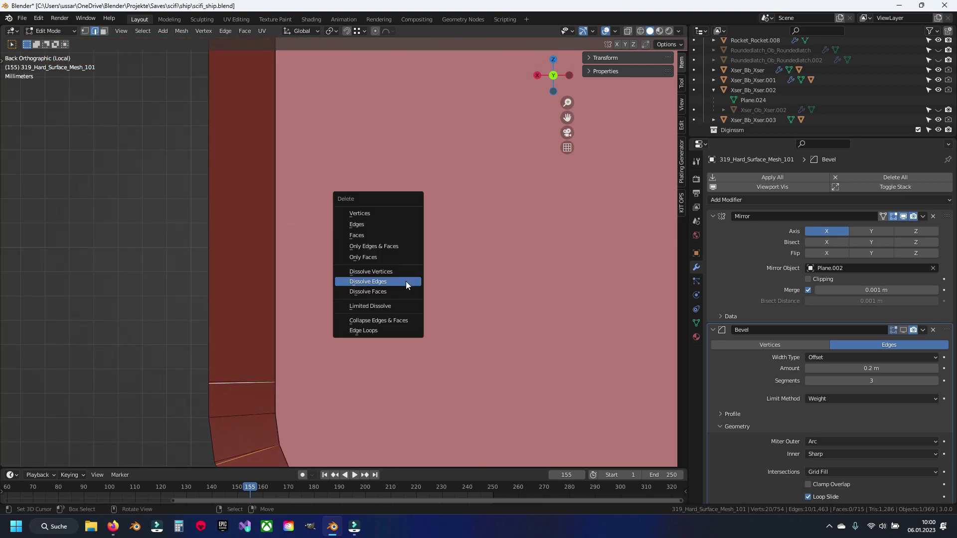
click(406, 281)
Save, then inset the slot's inner face to leave a rim of faces around it
scroll(down, 3)
scroll(up, 3)
scroll(up, 3)
scroll(up, 3)
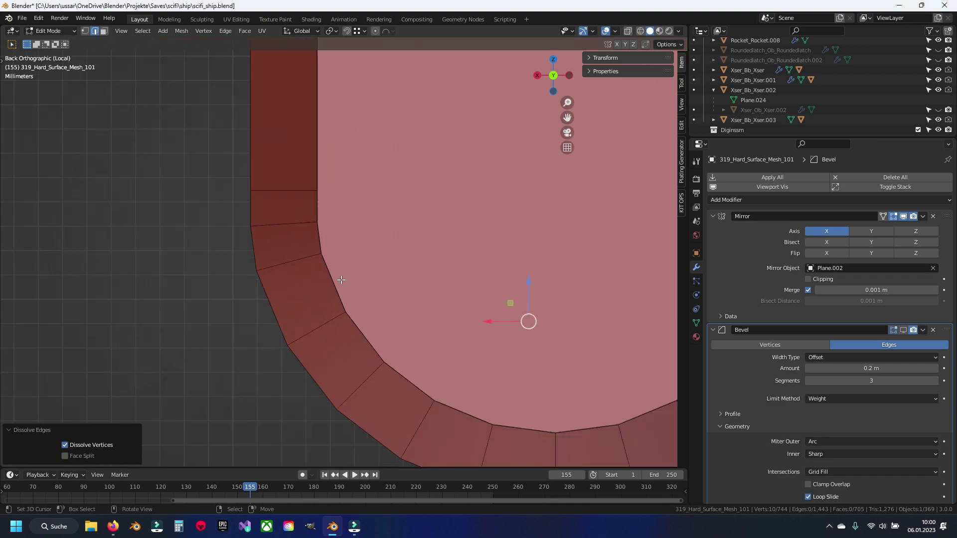
scroll(down, 3)
drag(312, 348, 330, 367)
scroll(down, 3)
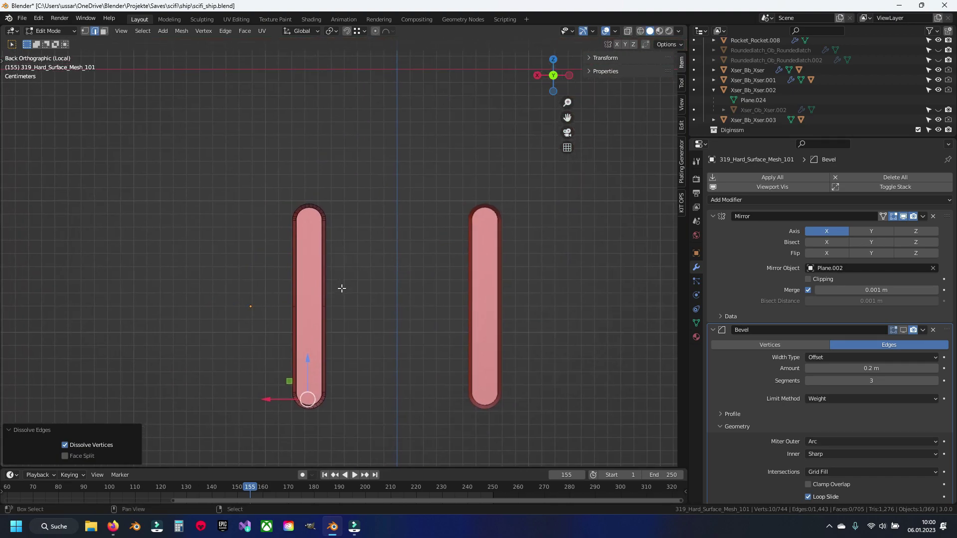
scroll(up, 3)
key(ctrl+s)
key(3)
click(319, 279)
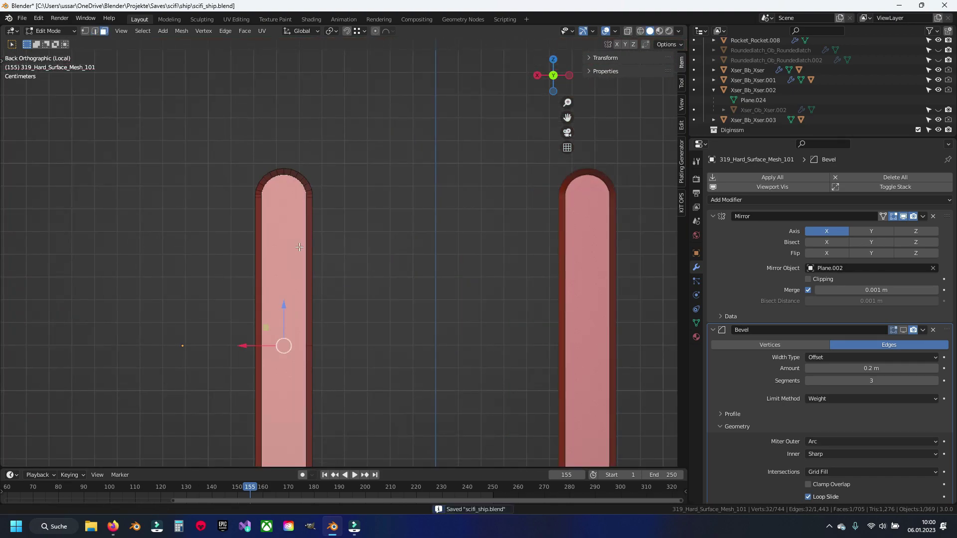
scroll(up, 3)
scroll(up, 3)
drag(458, 89, 532, 213)
key(i)
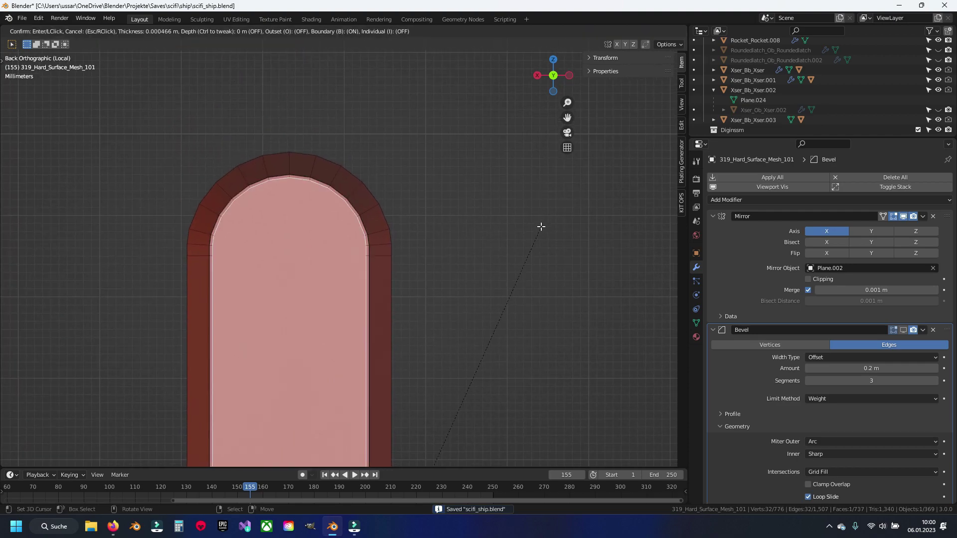
click(537, 232)
key(alt+a)
scroll(down, 3)
scroll(down, 3)
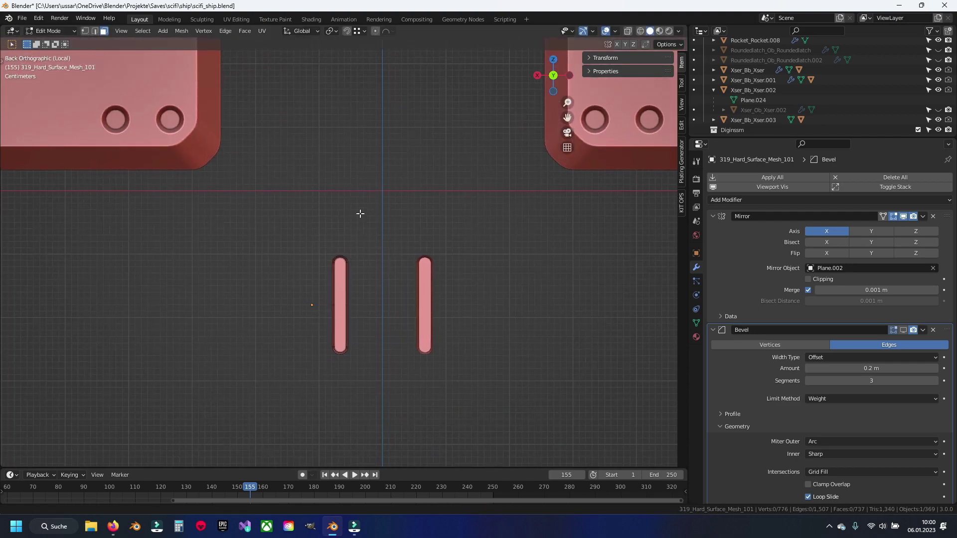
scroll(up, 3)
scroll(up, 3)
scroll(up, 3)
scroll(up, 3)
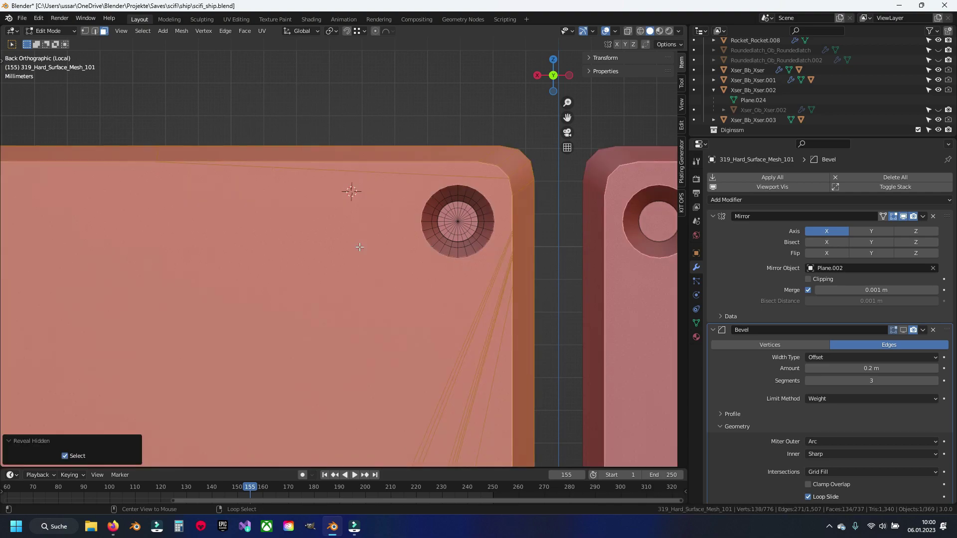
Save, then pick vertices on the corner hole's outer ring in vertex mode
key(ctrl+s)
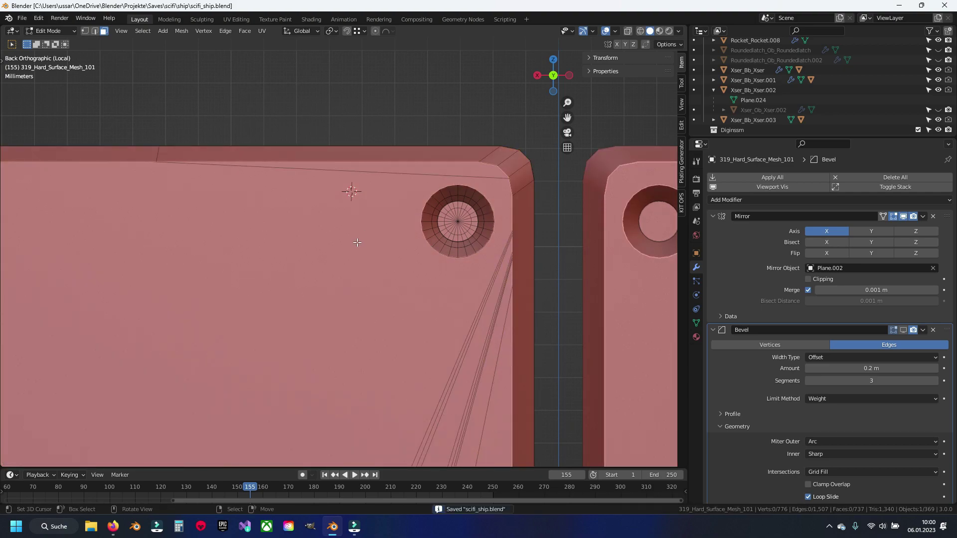
scroll(down, 3)
scroll(up, 3)
key(1)
click(256, 154)
key(KP_Decimal)
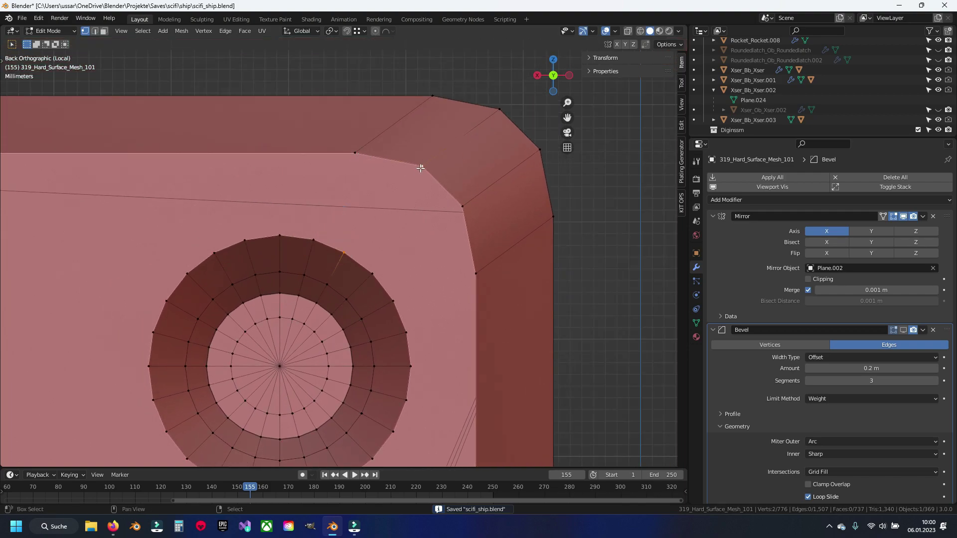
key(2)
key(alt+a)
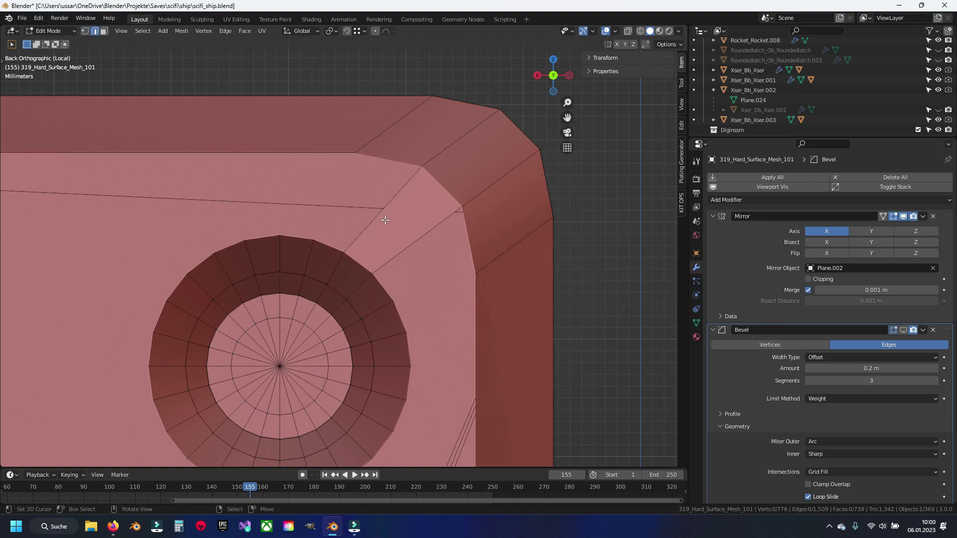
key(1)
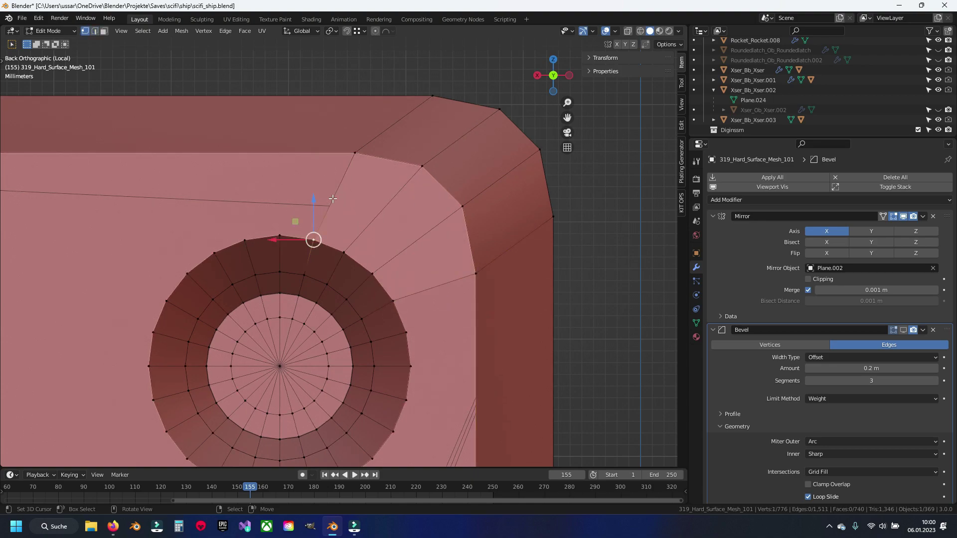
click(333, 198)
scroll(down, 3)
drag(675, 256, 638, 265)
click(396, 265)
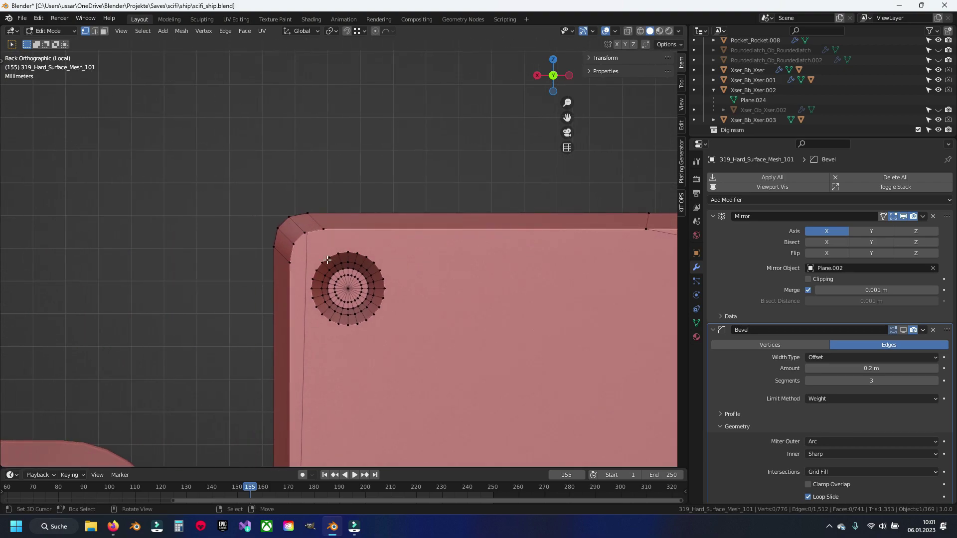
scroll(up, 3)
Join a vertex on the hole's outer ring to the plate corner vertex with a new edge
click(198, 191)
click(262, 287)
key(j)
key(alt+a)
Connect the hole to a vertex on the plate's top edge with a new edge
scroll(down, 3)
drag(406, 241, 558, 218)
click(544, 214)
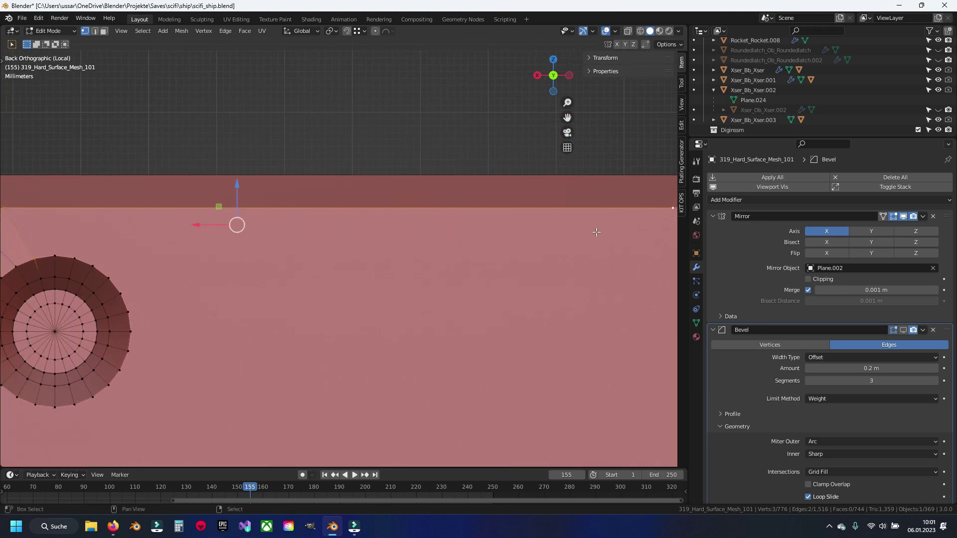
key(j)
key(alt+a)
Add horizontal loop-cut edges from the plate's top edge reaching the circle
scroll(down, 3)
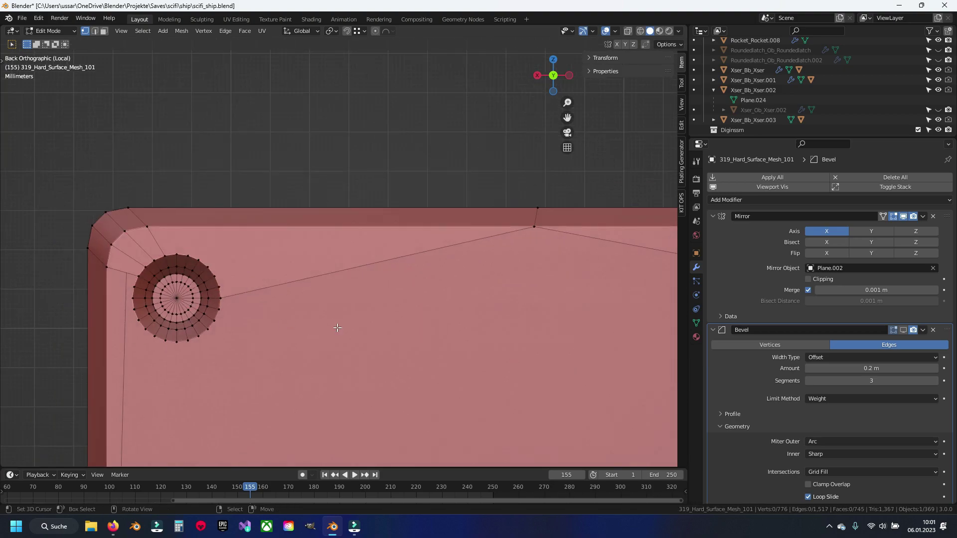
scroll(up, 3)
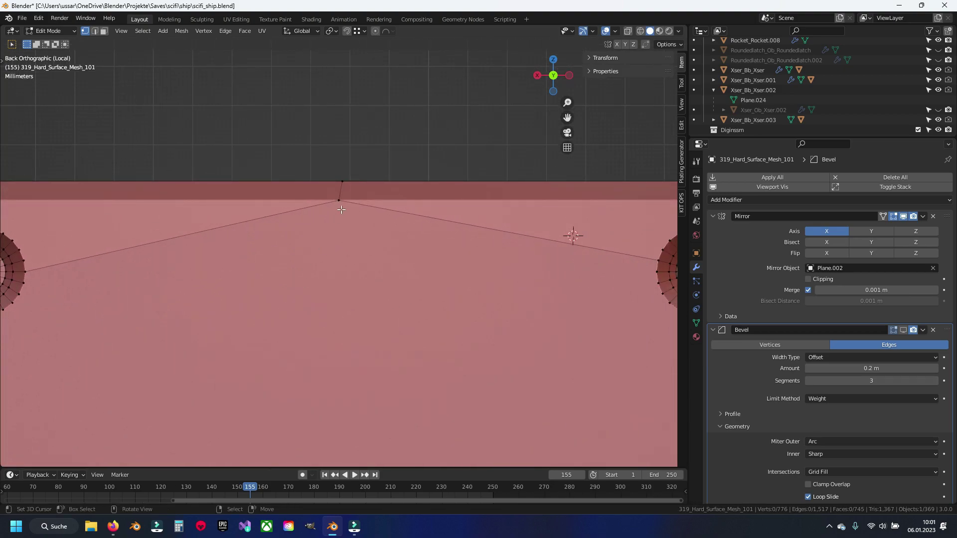
click(341, 210)
scroll(down, 3)
scroll(up, 3)
scroll(right, 3)
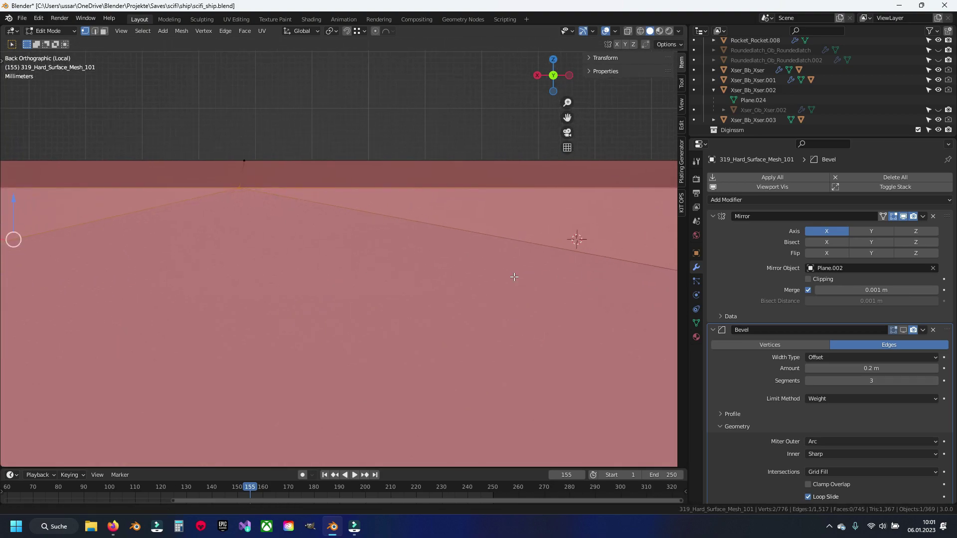
scroll(right, 3)
key(2)
key(shift+r)
key(shift+r)
key(shift+r)
key(shift+r)
Dissolve the stray selected edge, clear the selection and save scifi_ship.blend
scroll(left, 3)
scroll(down, 3)
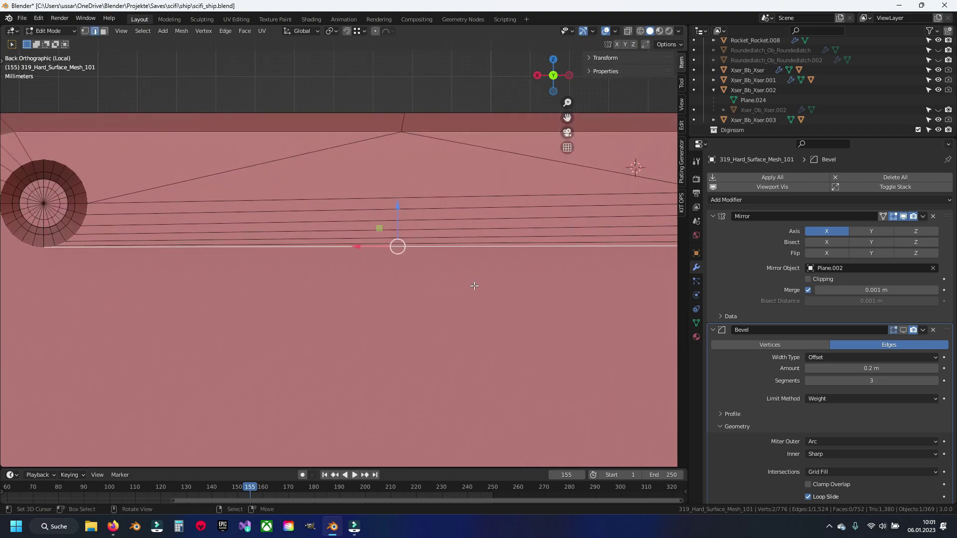
scroll(left, 3)
scroll(left, 3)
key(ctrl+x)
key(1)
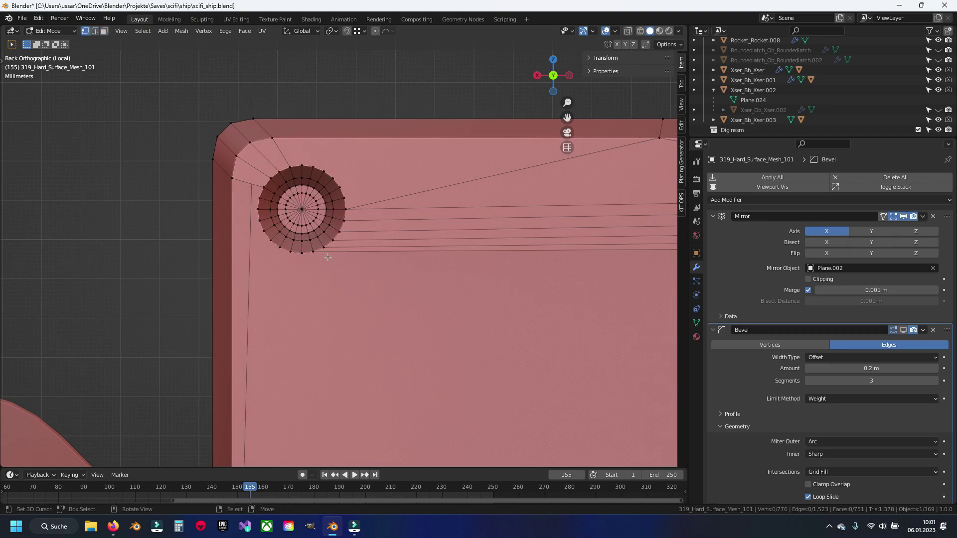
scroll(down, 3)
key(a)
scroll(down, 3)
key(alt+a)
key(ctrl+s)
Slide the edge below the holes upward along the plate
click(324, 298)
key(g)
key(g)
click(327, 179)
Knife a horizontal cut across the left hull plate below the holes
click(347, 216)
drag(362, 266, 300, 281)
key(k)
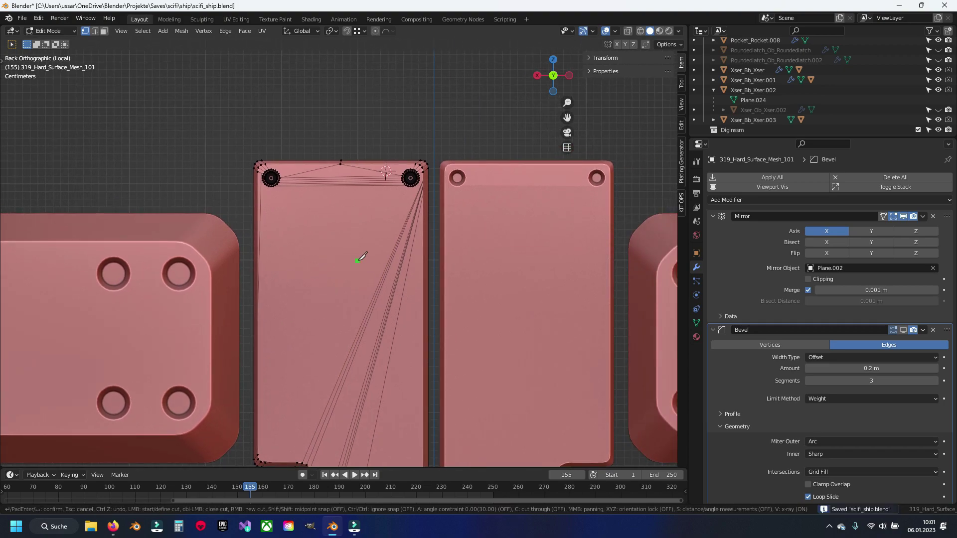
click(436, 215)
click(227, 218)
key(Return)
Subdivide the new horizontal edge loop to add extra vertices
scroll(up, 3)
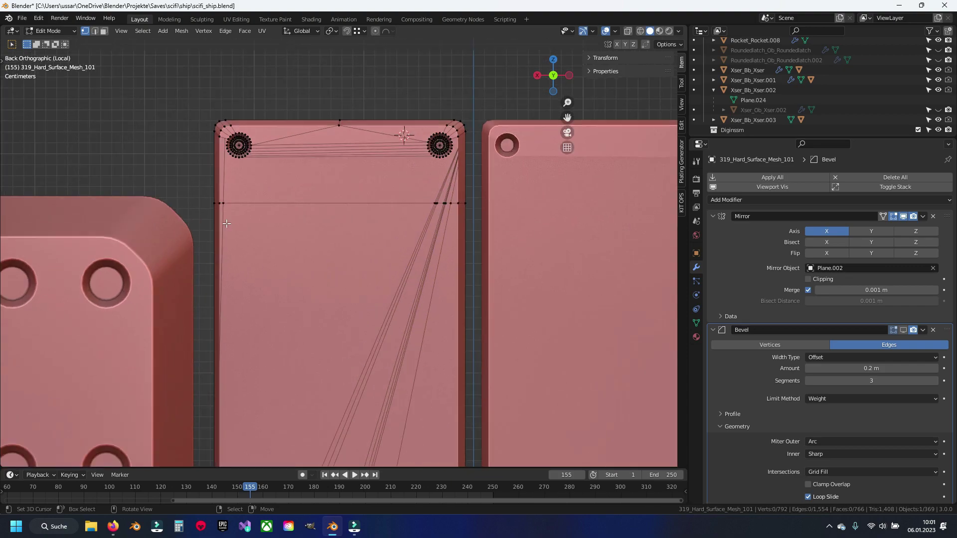
scroll(up, 3)
scroll(up, 3)
scroll(up, 3)
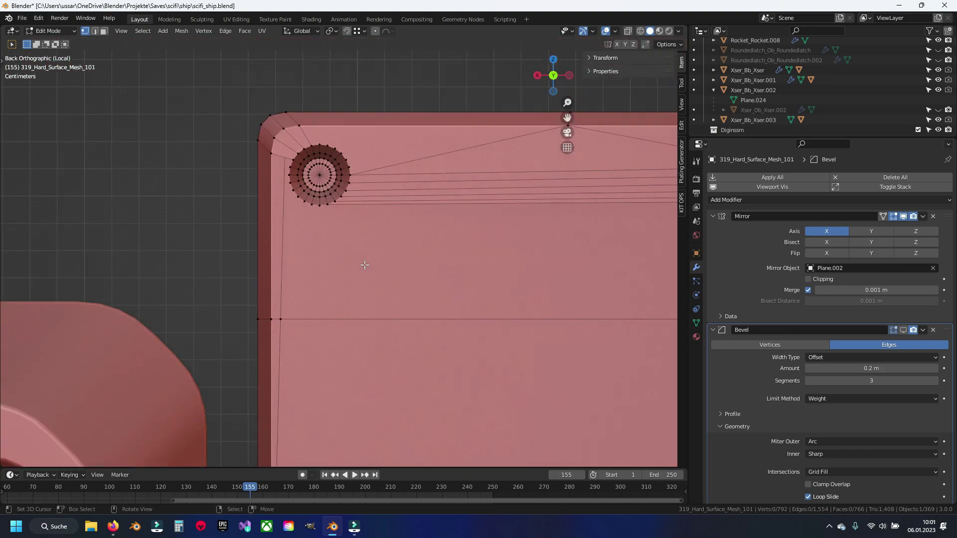
scroll(down, 3)
key(2)
click(356, 247)
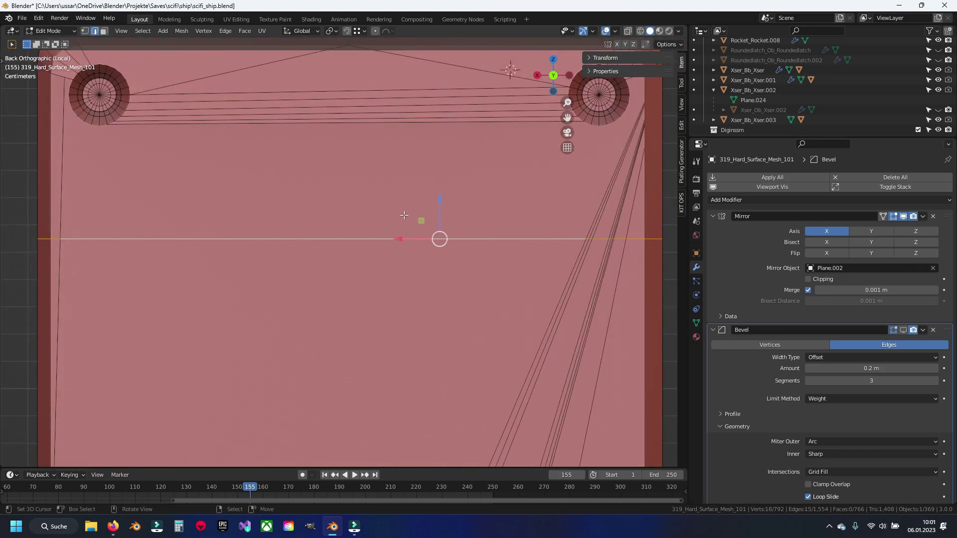
right_click(404, 214)
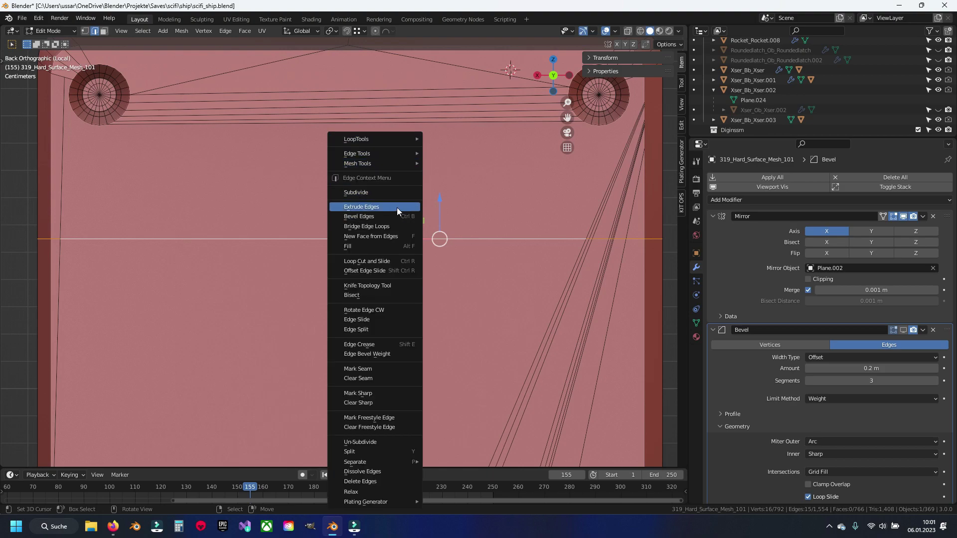
click(392, 192)
key(alt+a)
Bring both mirrored corner holes into view, save, and select a vertex near the plate corner
scroll(up, 3)
scroll(up, 3)
drag(548, 327, 482, 291)
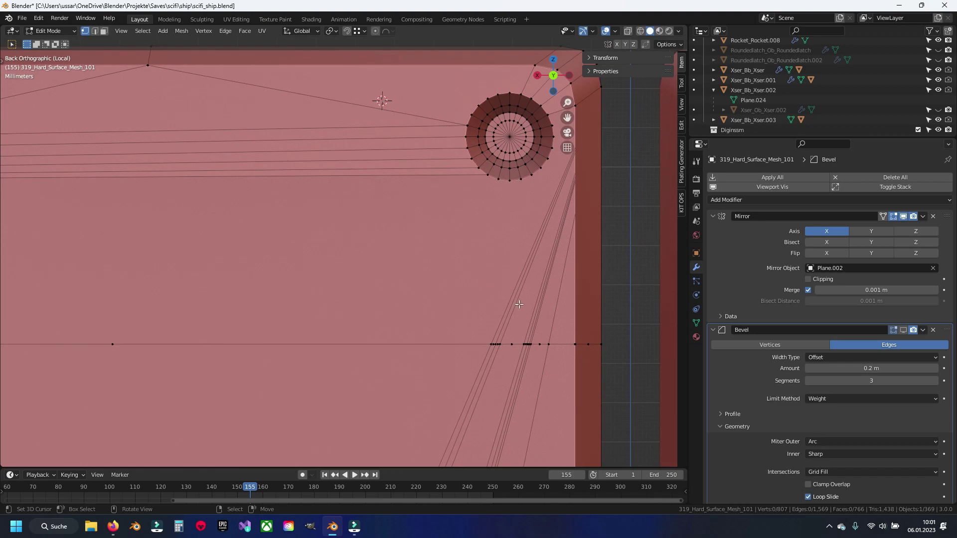
drag(508, 201, 297, 312)
key(ctrl+s)
click(340, 225)
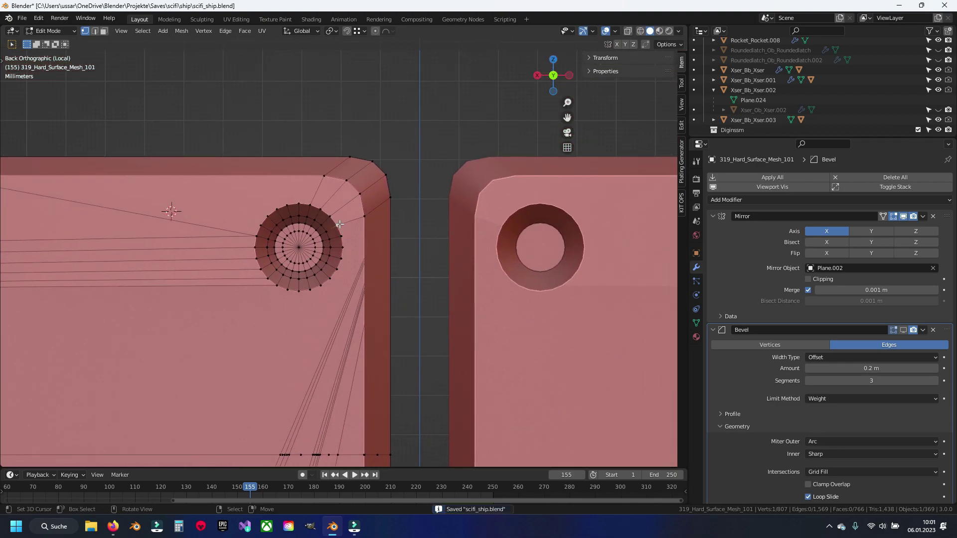
Join the circle's bottom vertex to the plate corner with a new edge
drag(387, 375, 378, 312)
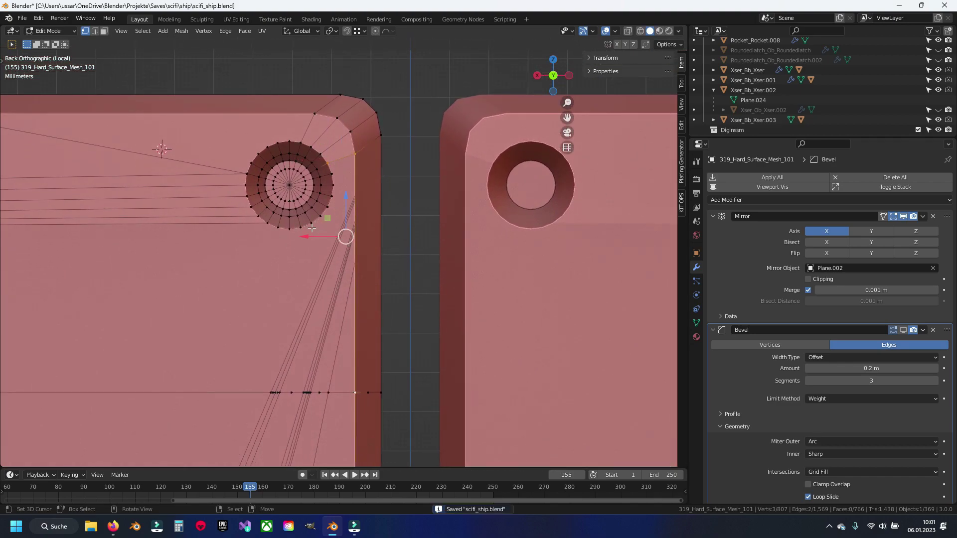
key(j)
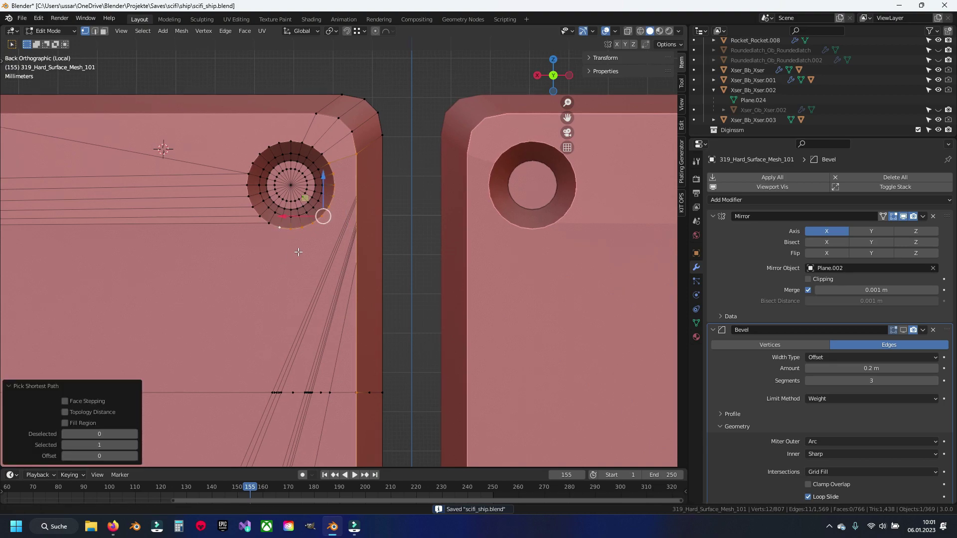
drag(275, 230, 322, 210)
key(alt+a)
Save, then fill a face between the plate-edge vertices and the circle's bottom vertex
click(401, 370)
scroll(down, 3)
key(ctrl+s)
drag(375, 363, 391, 300)
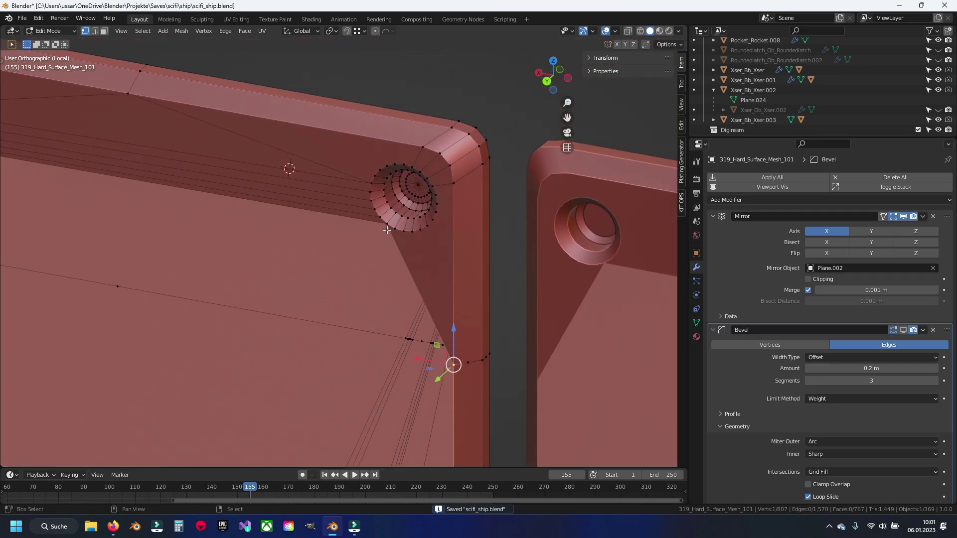
click(386, 229)
drag(349, 259, 406, 261)
click(177, 286)
key(f)
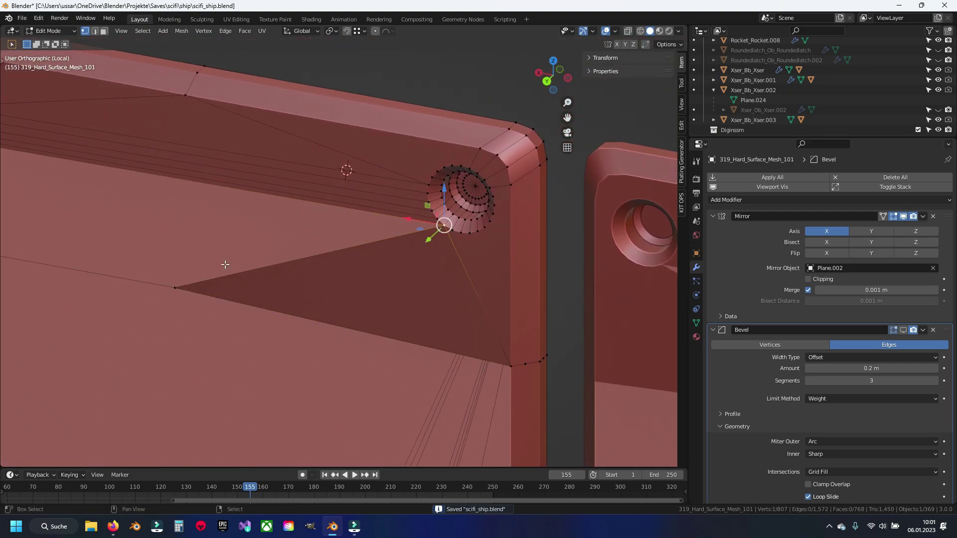
Fill a second face from a hole-rim vertex and a neighbouring vertex
drag(273, 256, 496, 271)
click(398, 303)
click(145, 150)
key(f)
key(alt+a)
Join more hole-edge vertices to the surrounding plate vertices with new edges
drag(143, 169, 235, 255)
click(199, 109)
scroll(down, 3)
scroll(up, 3)
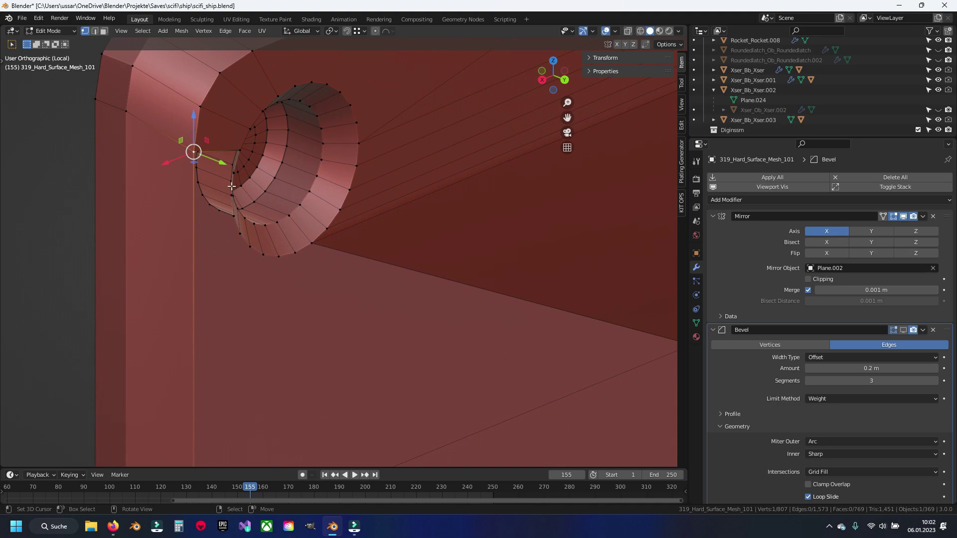
key(j)
scroll(up, 3)
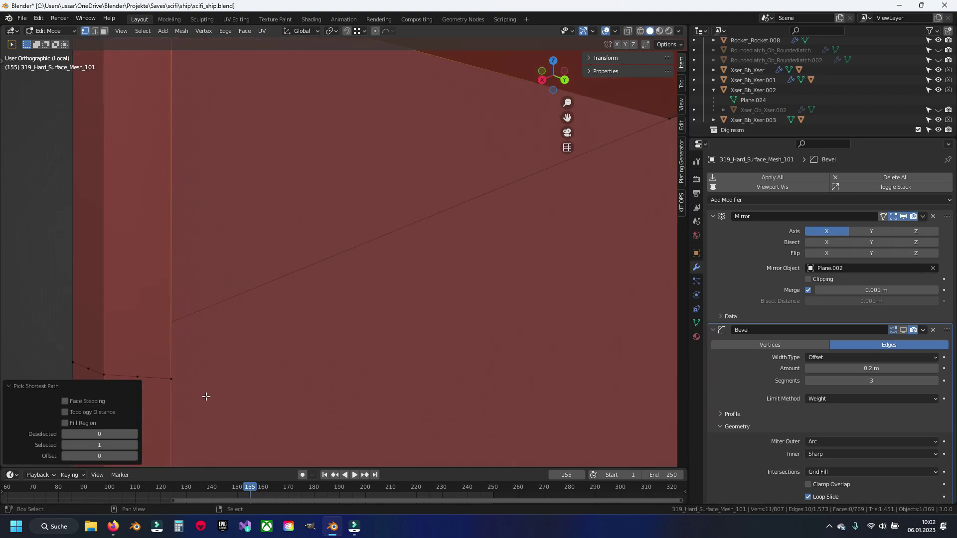
click(171, 378)
scroll(down, 3)
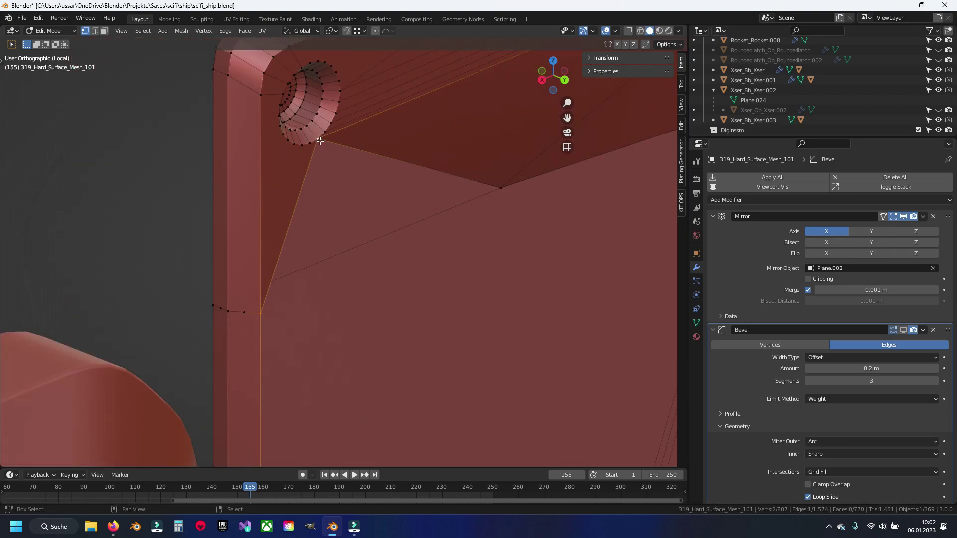
key(j)
key(alt+a)
Undo the two unwanted fills and bring up the Delete menu for the selection
scroll(down, 3)
drag(385, 252, 342, 229)
scroll(up, 3)
scroll(up, 3)
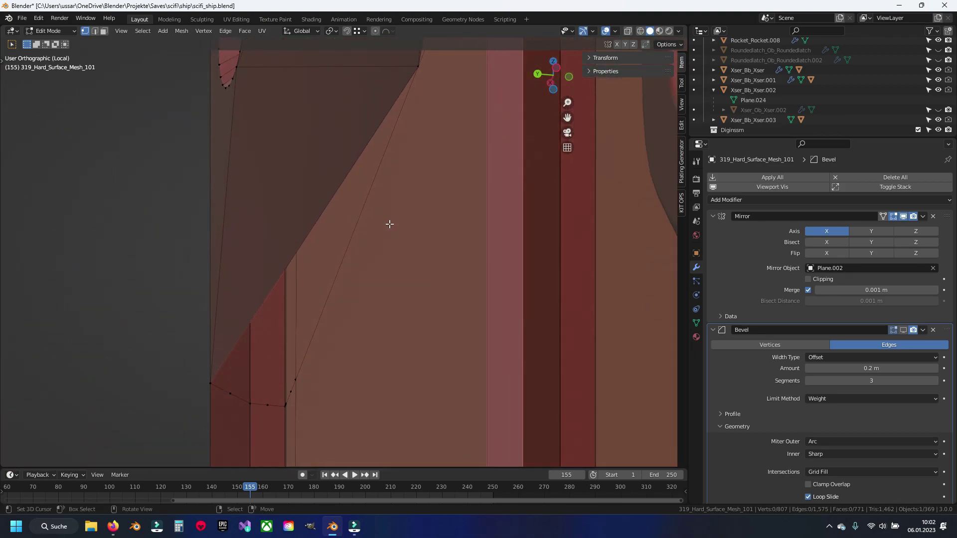
key(ctrl+z)
key(ctrl+z)
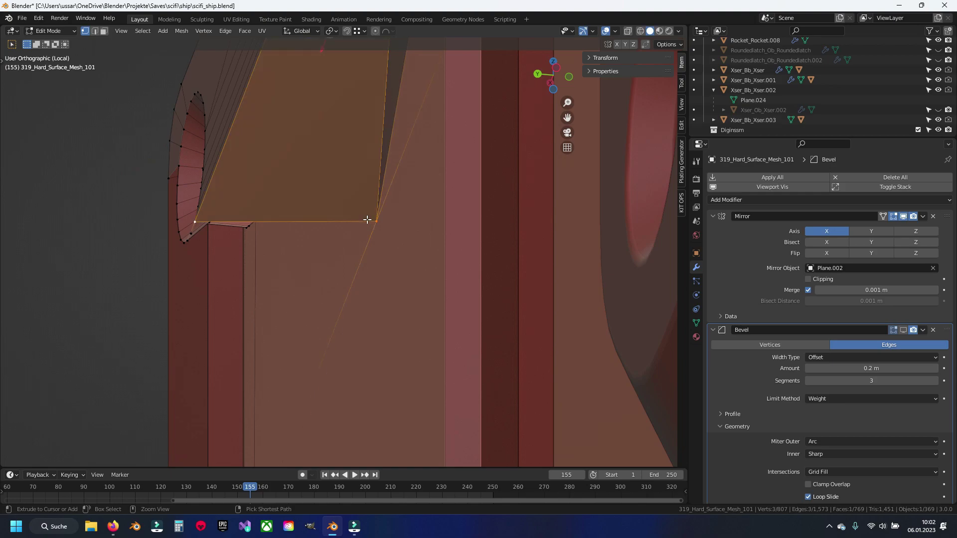
key(ctrl+z)
drag(361, 250, 424, 267)
scroll(down, 3)
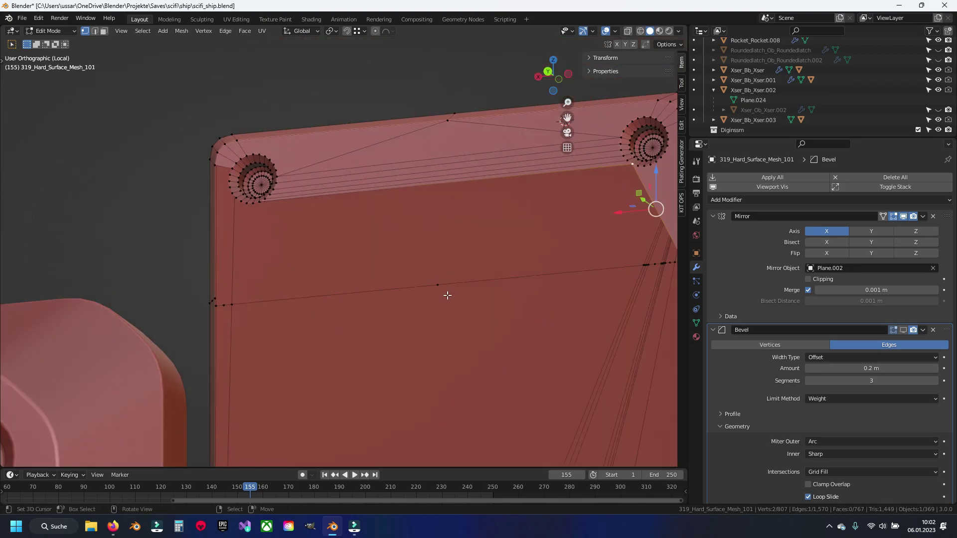
key(x)
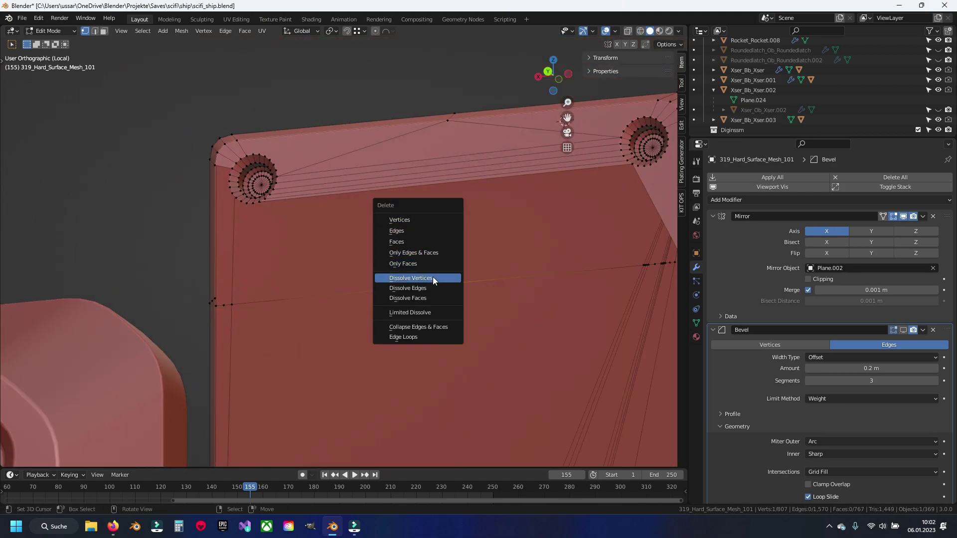
Dissolve the stray vertex, clear the selection and save the file
click(433, 278)
key(a)
scroll(down, 3)
key(alt+a)
key(ctrl+s)
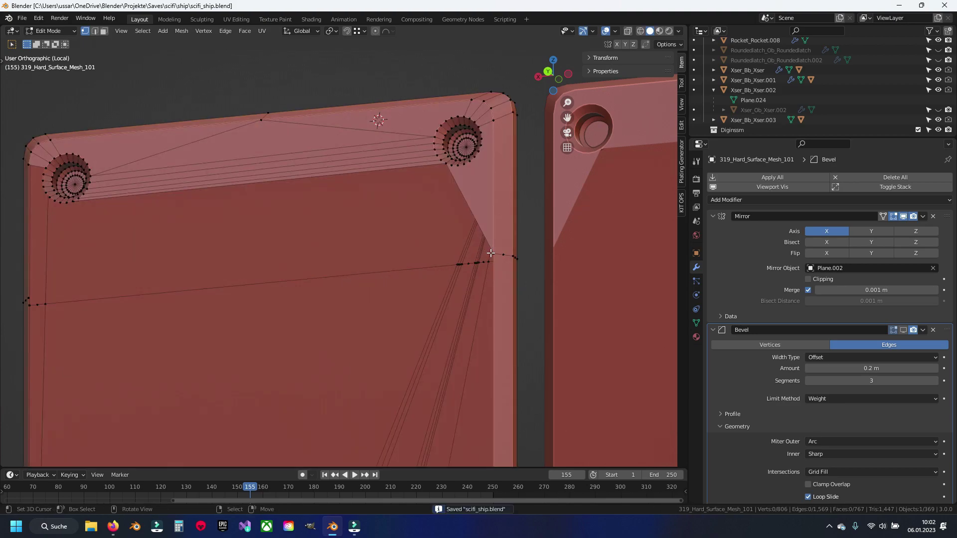
Fill a face using the diagonal edge beside the top-left hole
drag(490, 253, 445, 346)
scroll(up, 3)
click(381, 164)
drag(261, 175, 497, 199)
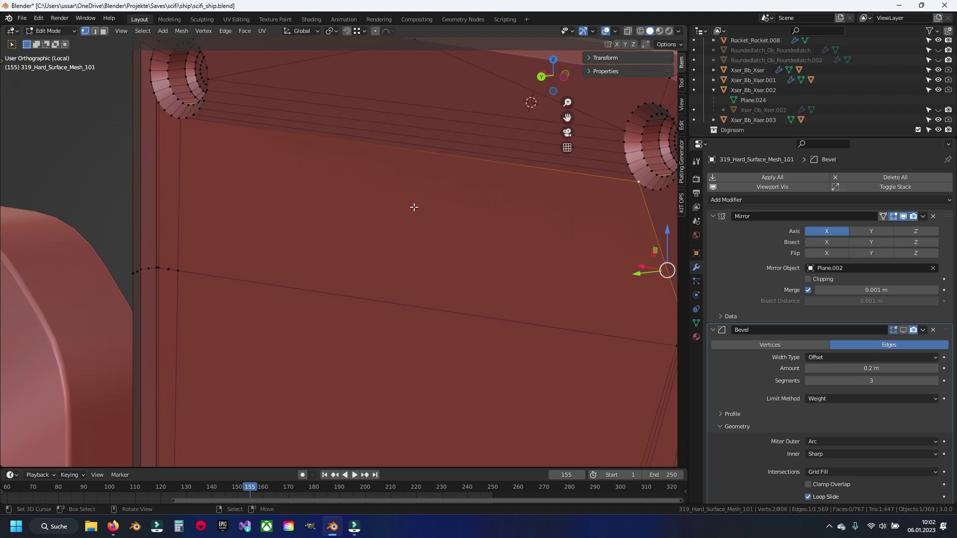
scroll(down, 3)
scroll(up, 3)
scroll(up, 3)
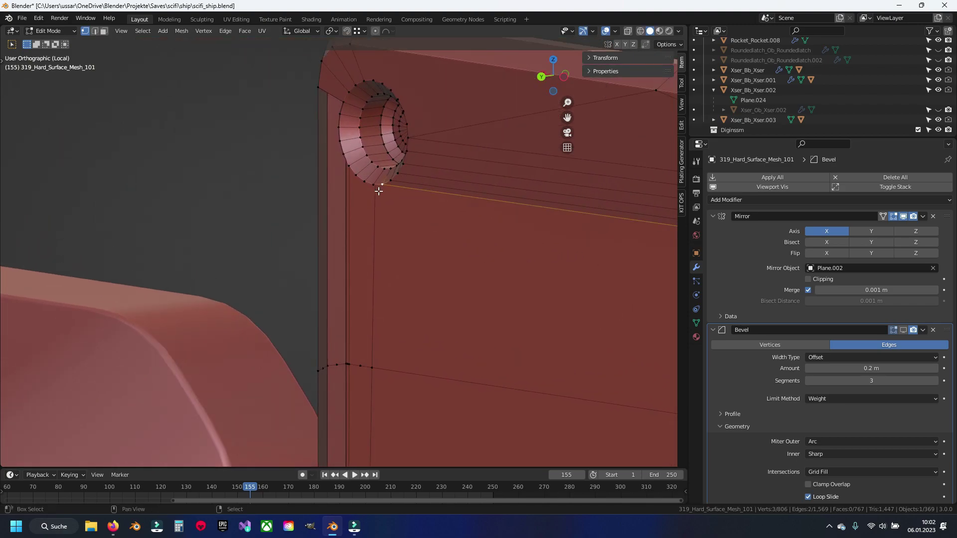
drag(338, 379, 295, 323)
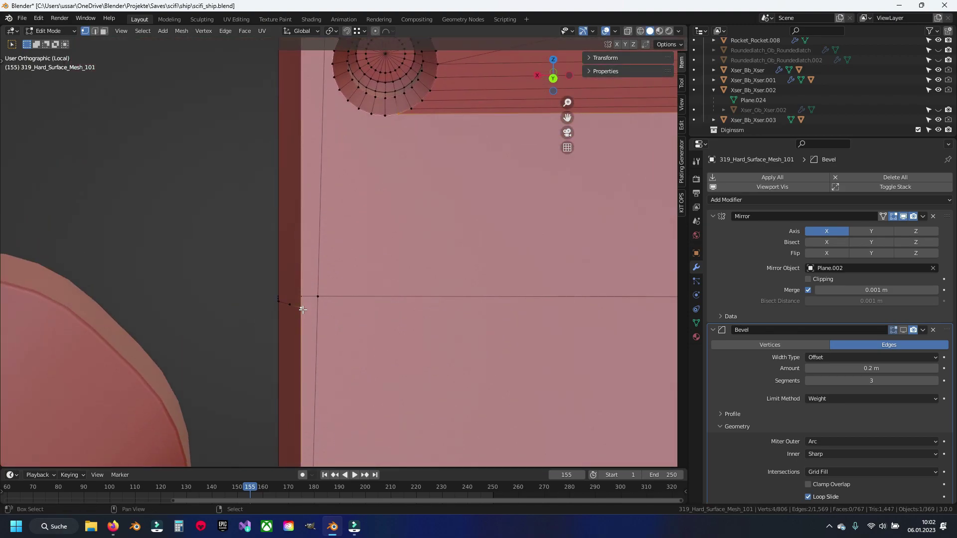
key(f)
key(alt+a)
Fill the remaining corner gap beside the hole, then view the whole panel
drag(381, 153, 347, 284)
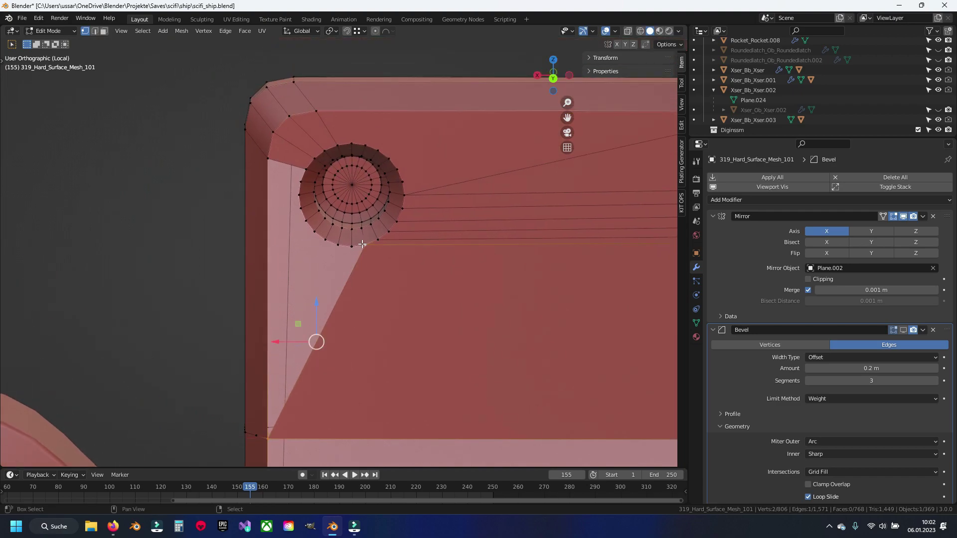
key(f)
key(alt+a)
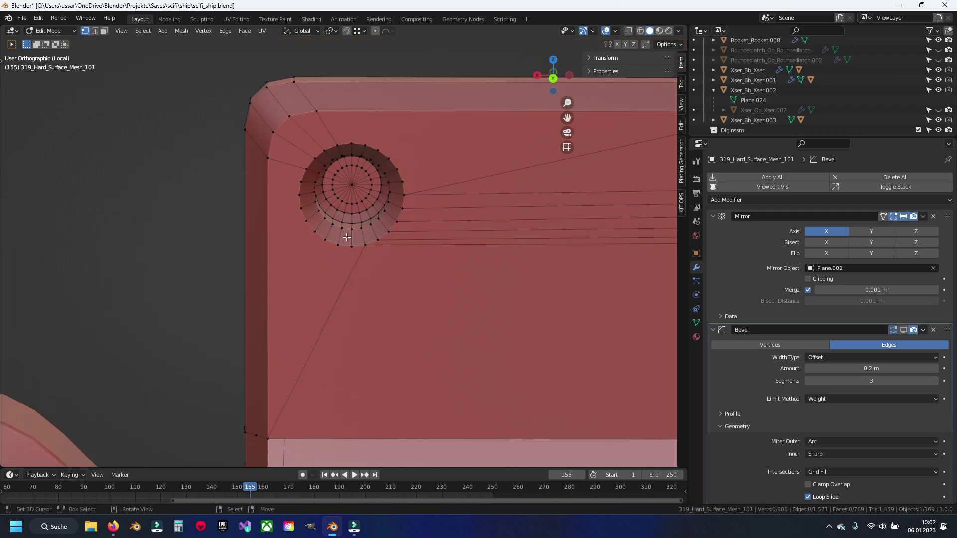
scroll(down, 3)
drag(376, 242, 373, 175)
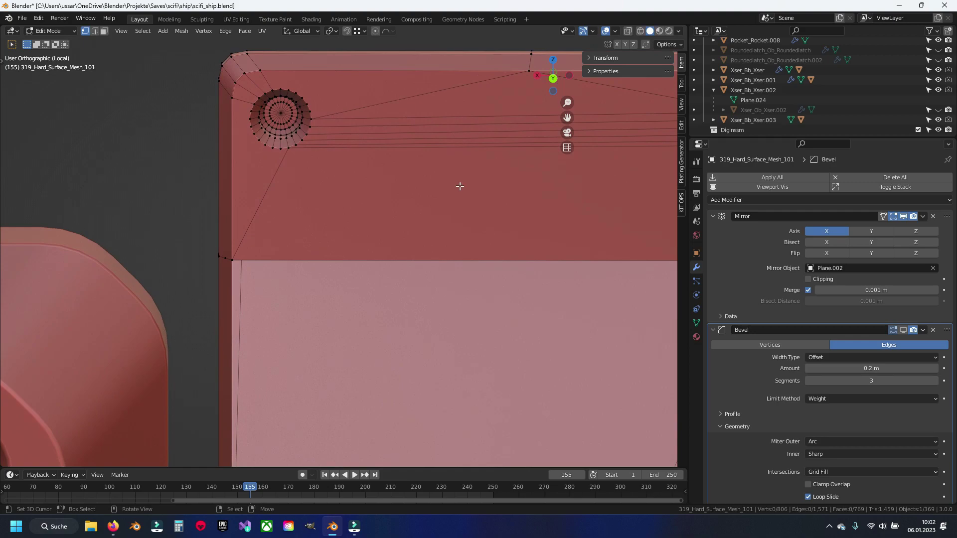
scroll(down, 3)
drag(392, 243, 312, 229)
drag(314, 286, 399, 124)
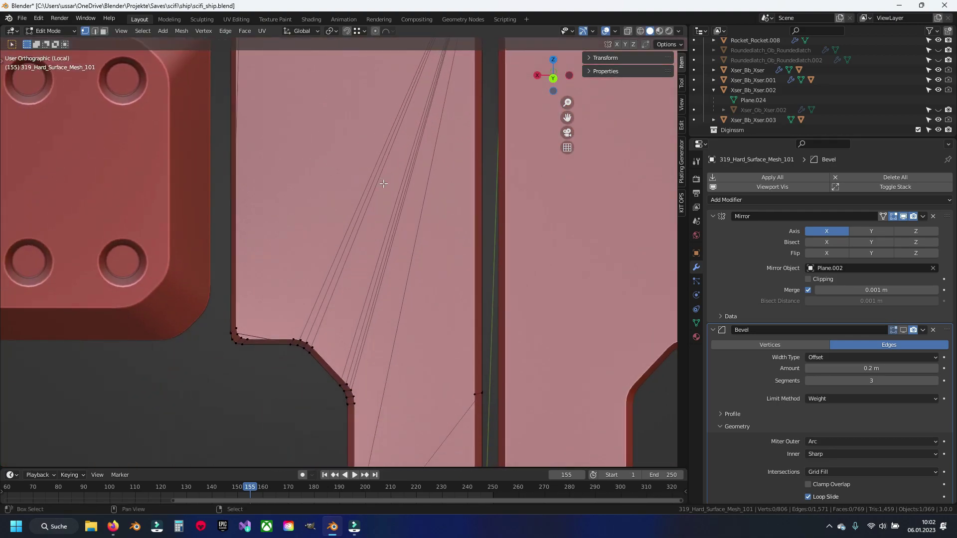
Save, then fill a face between the slot's left-side edge and a lower vertex
scroll(up, 3)
scroll(up, 3)
drag(427, 179, 314, 241)
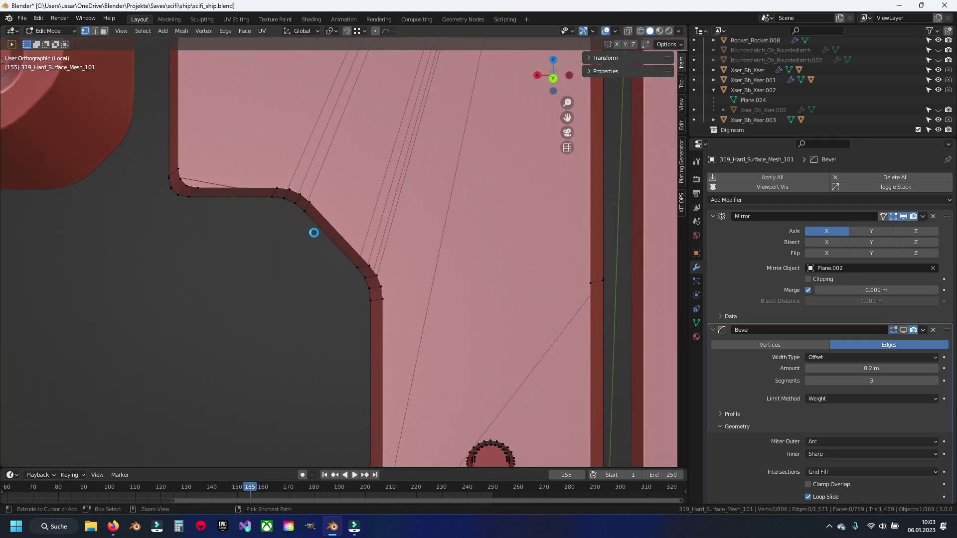
key(ctrl+s)
scroll(down, 3)
scroll(down, 3)
drag(379, 300, 333, 276)
scroll(up, 3)
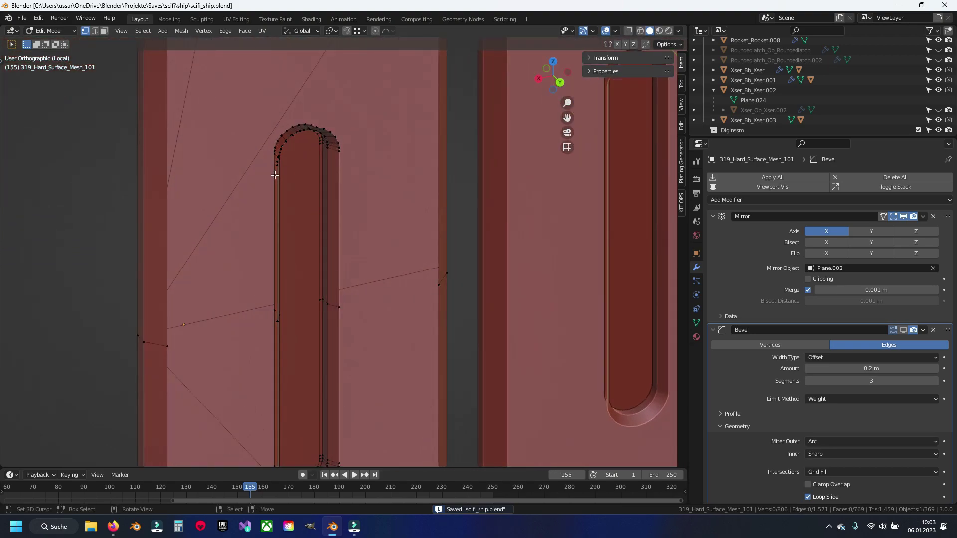
scroll(up, 3)
click(298, 254)
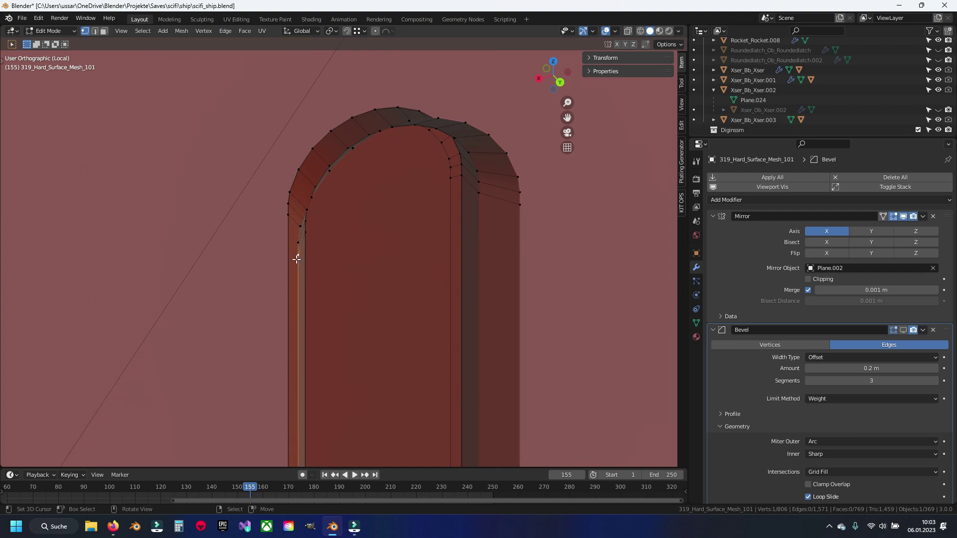
scroll(up, 3)
click(141, 315)
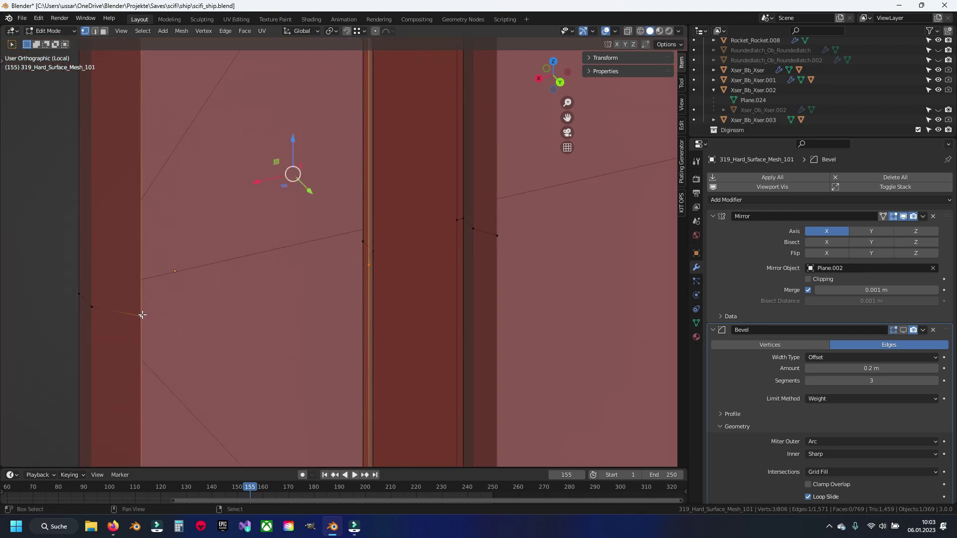
scroll(down, 3)
key(f)
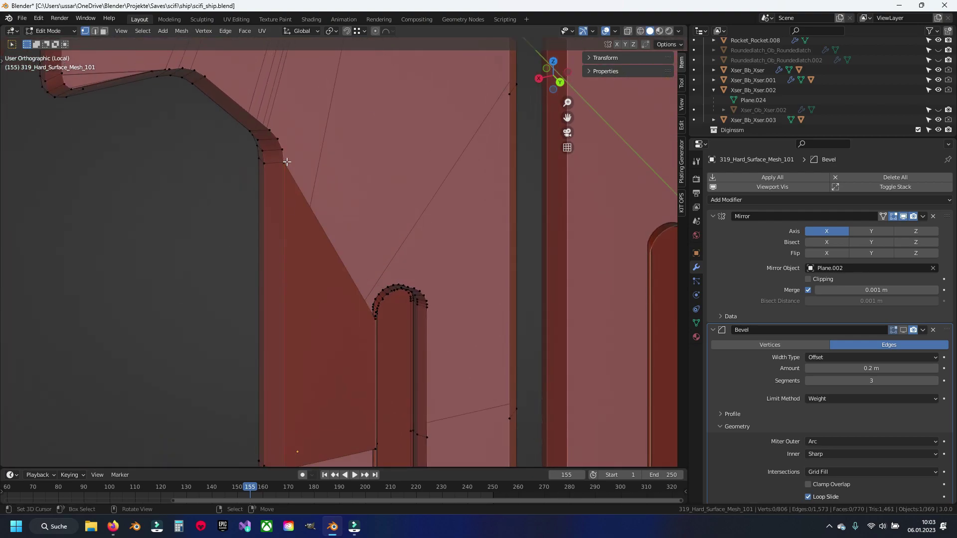
Select the diagonal edge beside the slot, undo the extra geometry, and deselect
key(2)
click(315, 225)
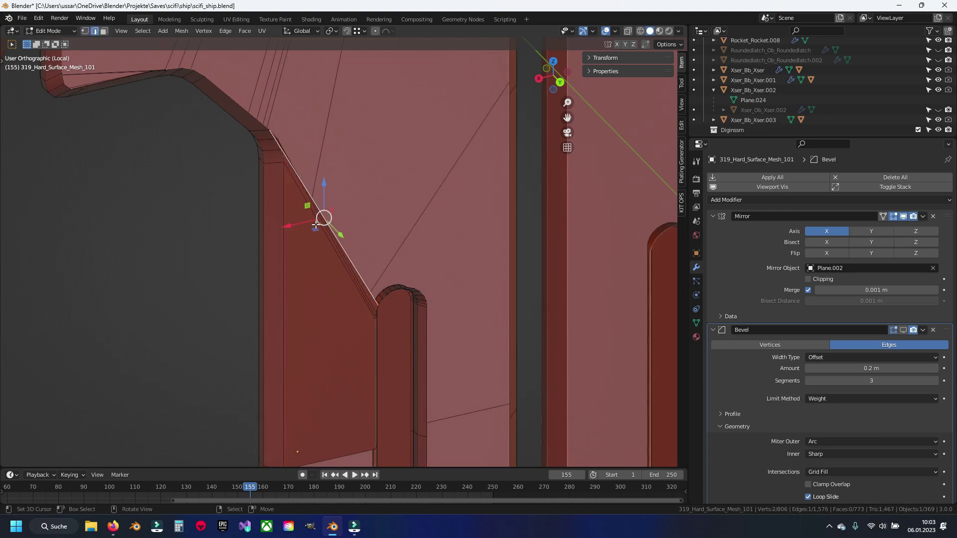
key(ctrl+z)
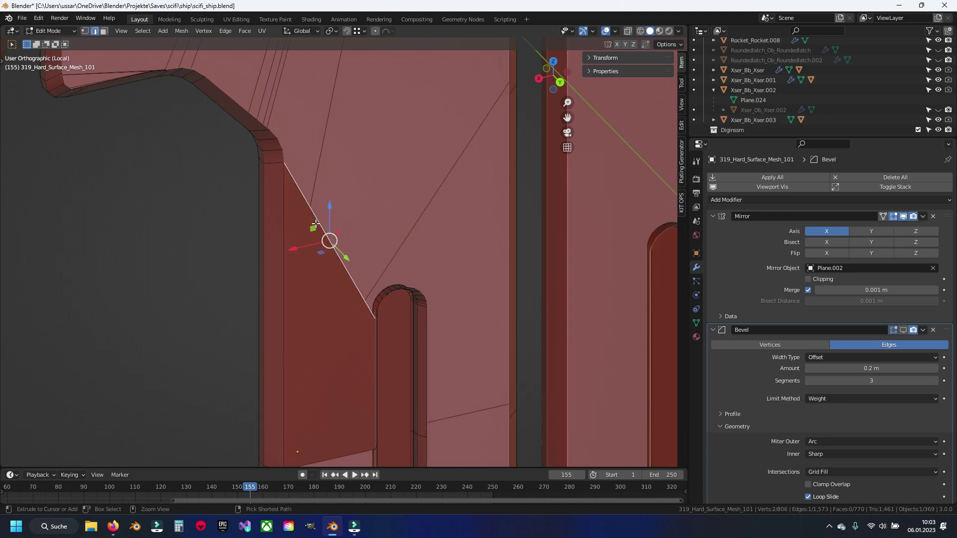
key(alt+a)
key(ctrl+s)
drag(363, 258, 370, 281)
key(1)
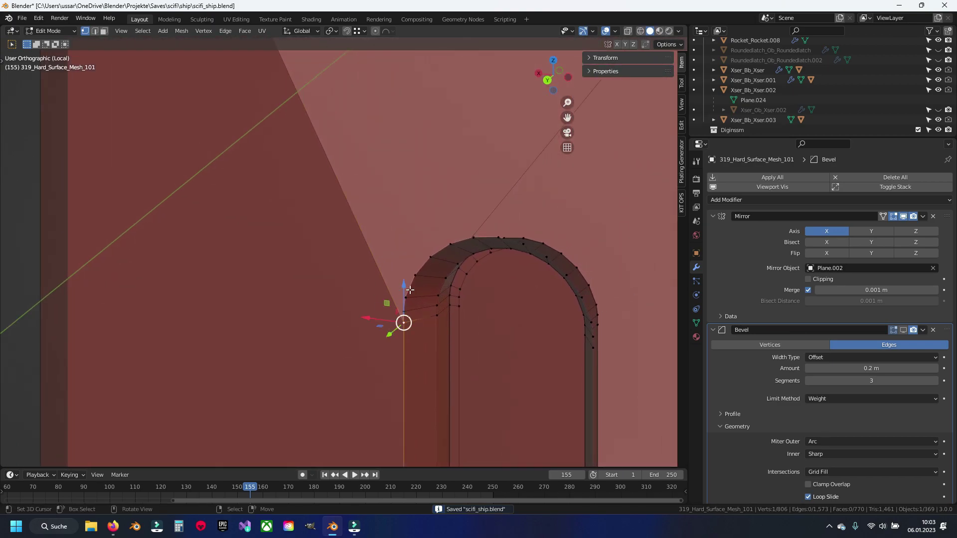
Connect a vertex path along the arch with J
click(470, 238)
drag(470, 238, 312, 132)
scroll(up, 3)
scroll(down, 3)
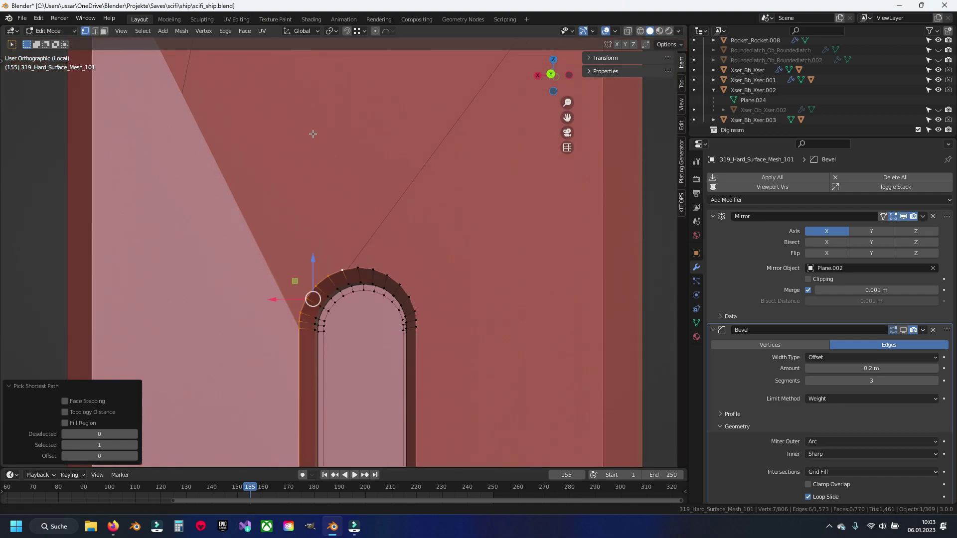
scroll(up, 3)
scroll(down, 3)
key(j)
key(alt+a)
Fill a face from the edge path around the arch and a vertical edge
drag(326, 223, 379, 141)
scroll(up, 3)
scroll(up, 3)
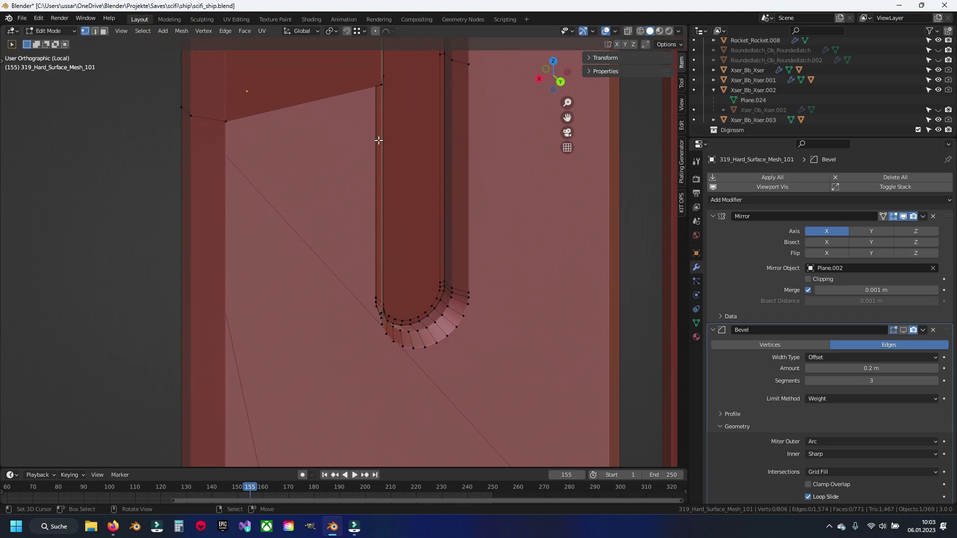
drag(367, 325, 414, 348)
drag(403, 395, 397, 215)
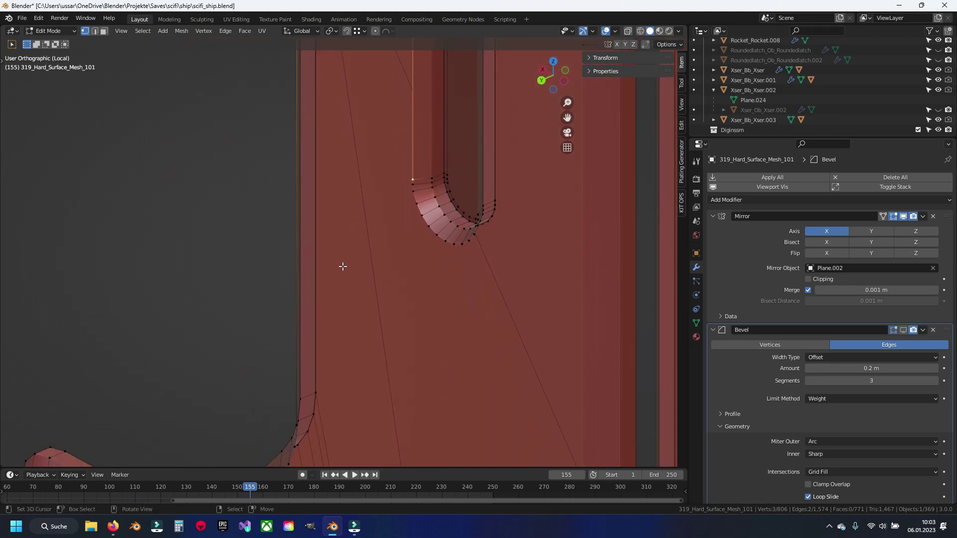
drag(340, 267, 387, 253)
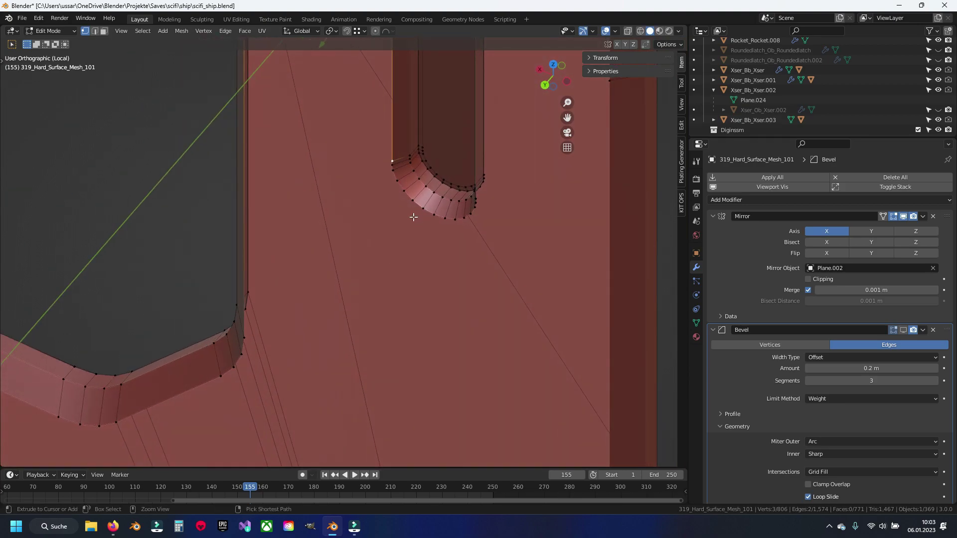
click(413, 201)
drag(412, 201, 365, 246)
click(249, 395)
key(f)
drag(249, 395, 352, 170)
key(alt+a)
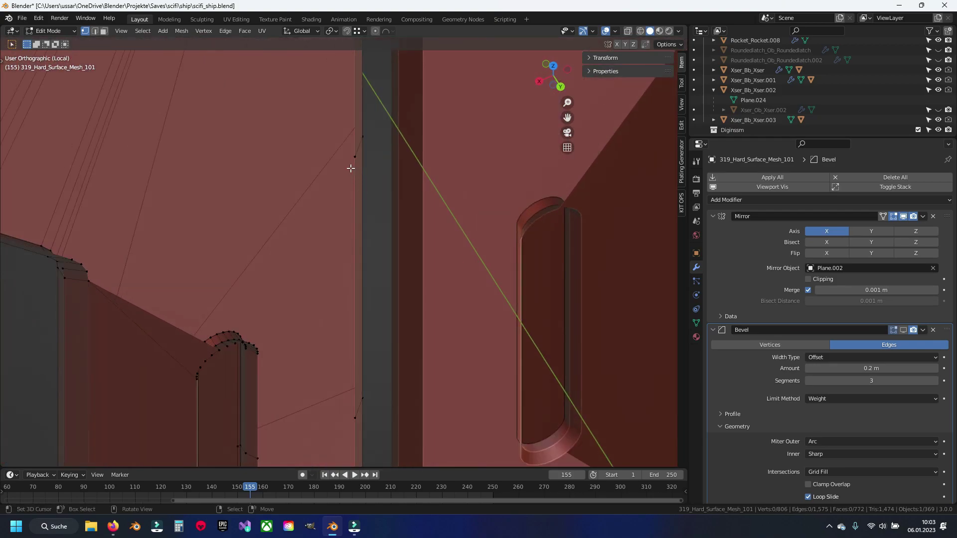
Select a trial vertex path from near the slot along the arch, then clear it
drag(351, 419, 339, 340)
click(288, 373)
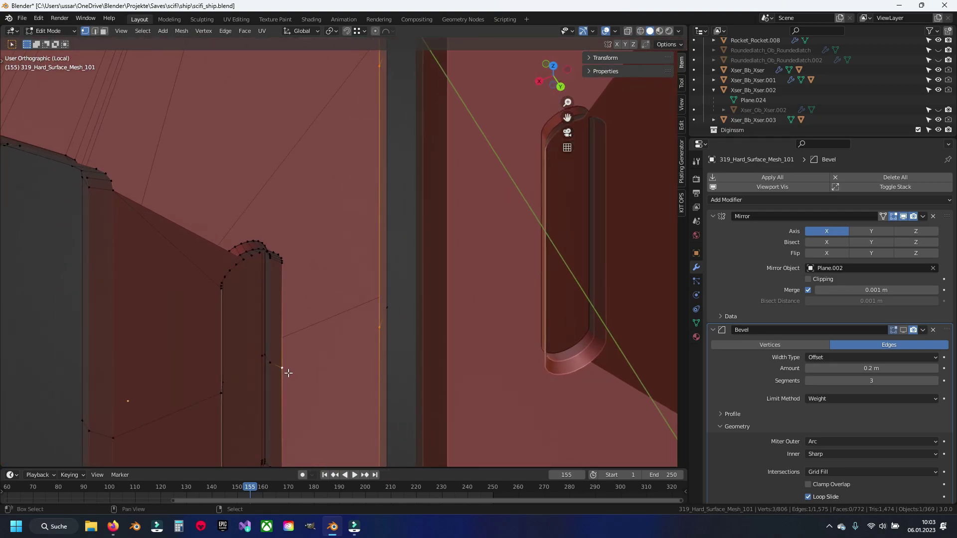
drag(282, 277, 292, 204)
click(291, 204)
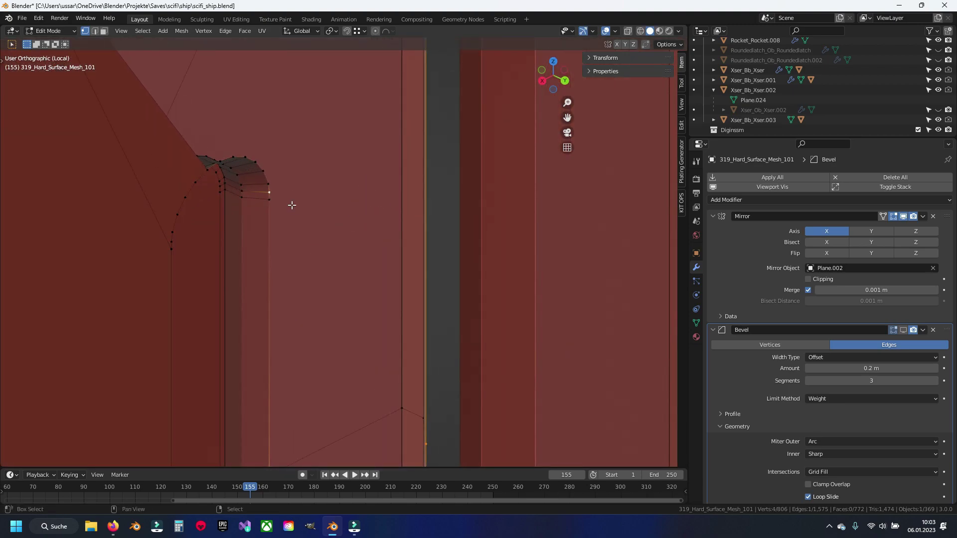
drag(261, 155, 338, 267)
click(266, 209)
key(alt+a)
Connect a vertex path across the arch top to a corner vertex with a new edge
scroll(up, 3)
scroll(down, 3)
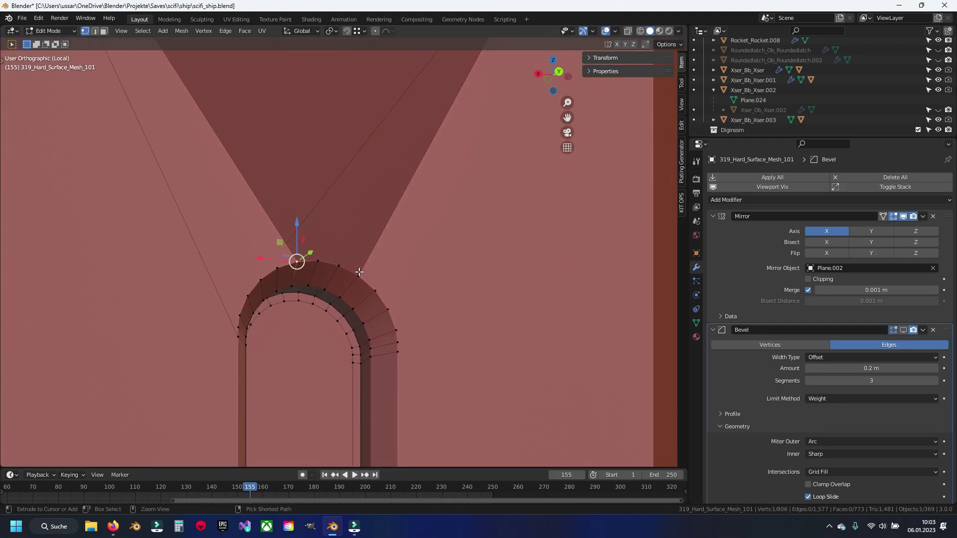
click(359, 270)
scroll(down, 3)
scroll(up, 3)
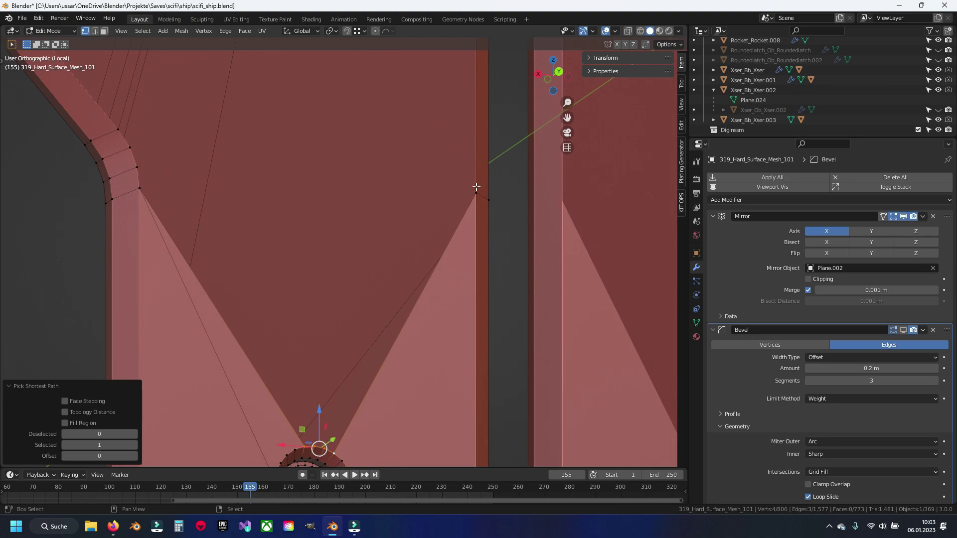
click(476, 186)
scroll(up, 3)
scroll(up, 3)
scroll(up, 3)
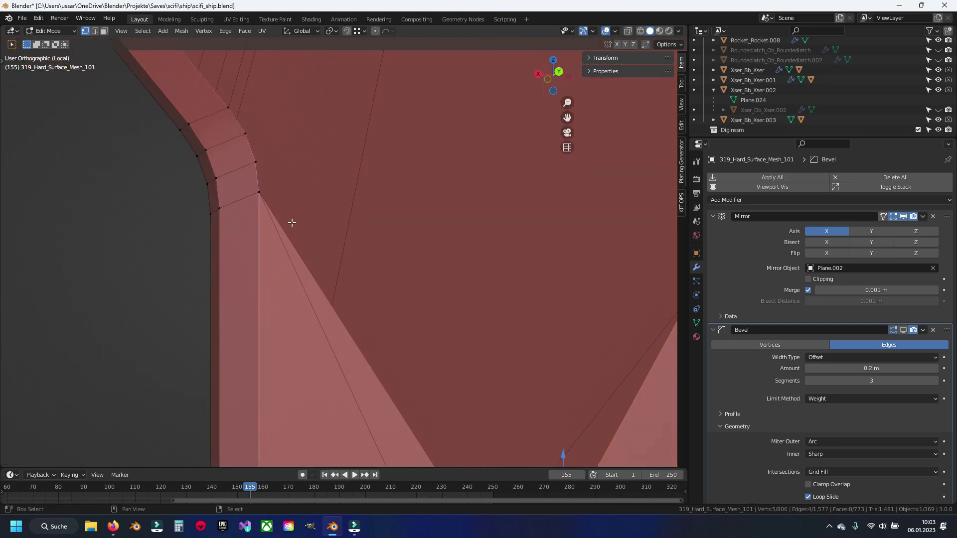
key(j)
key(alt+a)
Fill a face around the slot's lower rounded end
scroll(down, 3)
scroll(up, 3)
scroll(up, 3)
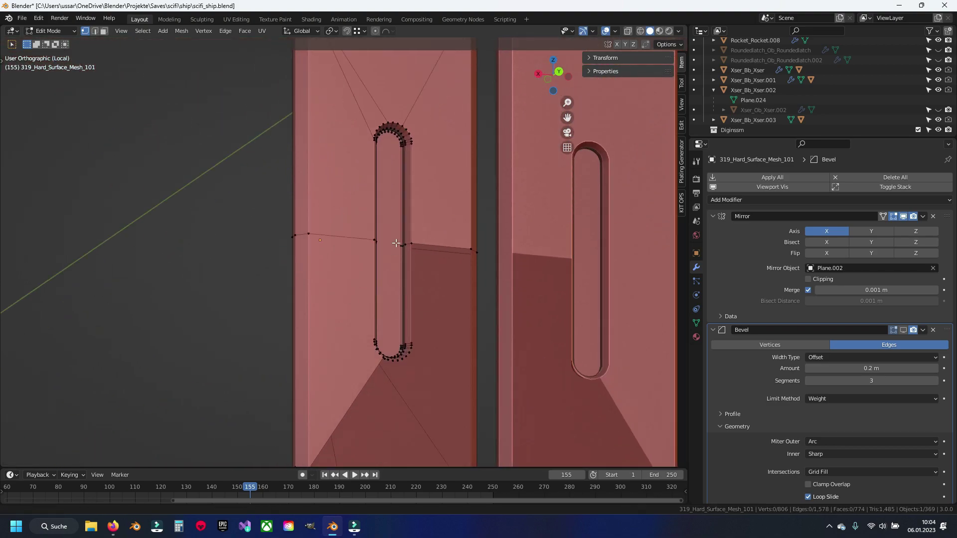
scroll(down, 3)
drag(397, 298, 380, 228)
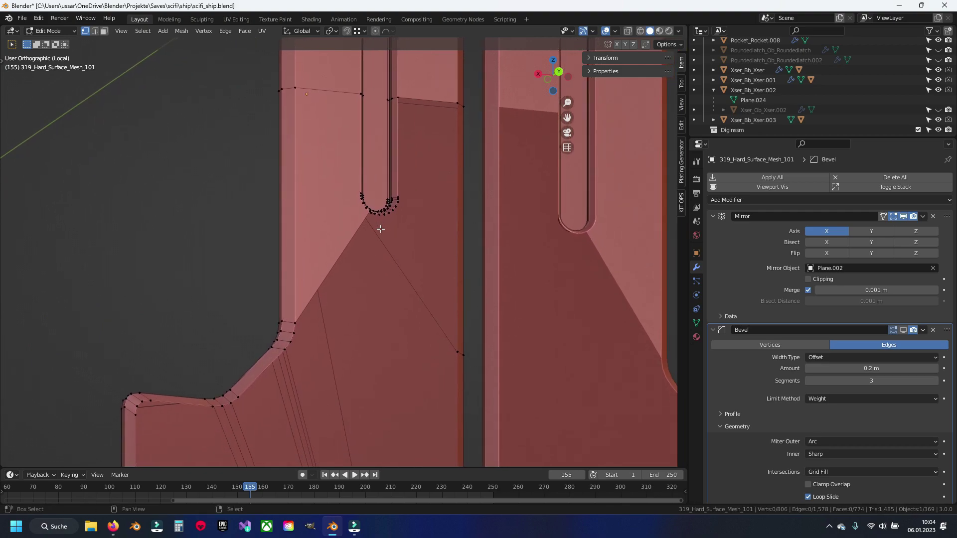
scroll(up, 3)
scroll(up, 3)
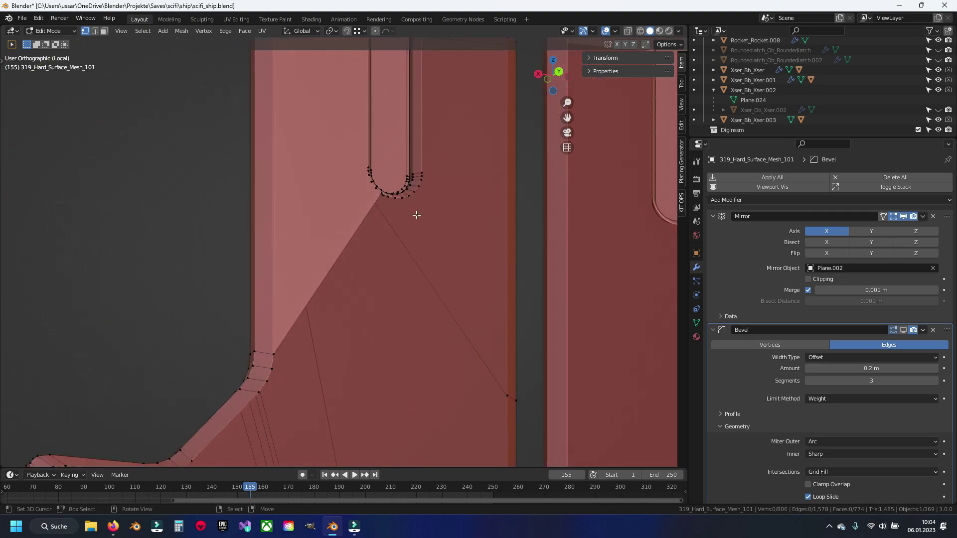
drag(441, 210, 373, 352)
drag(336, 402, 320, 292)
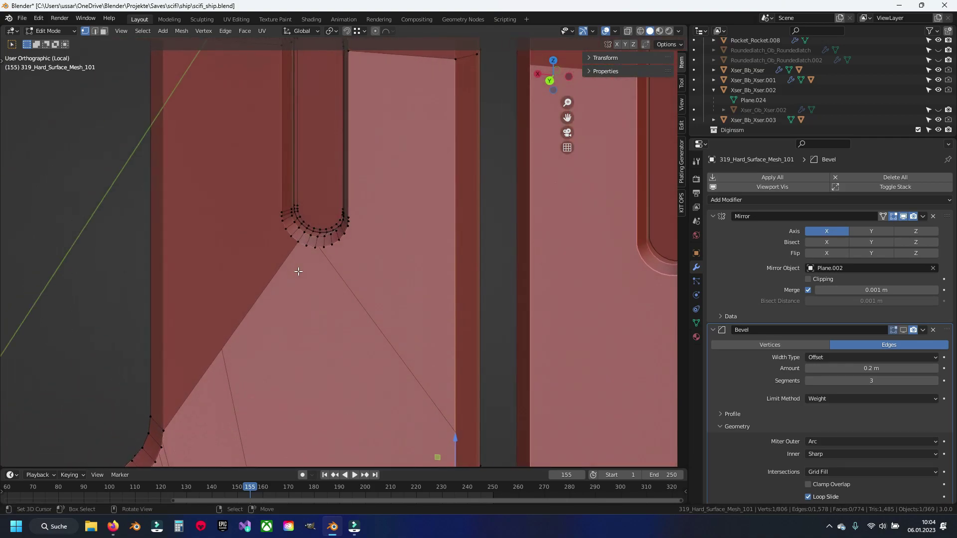
click(342, 192)
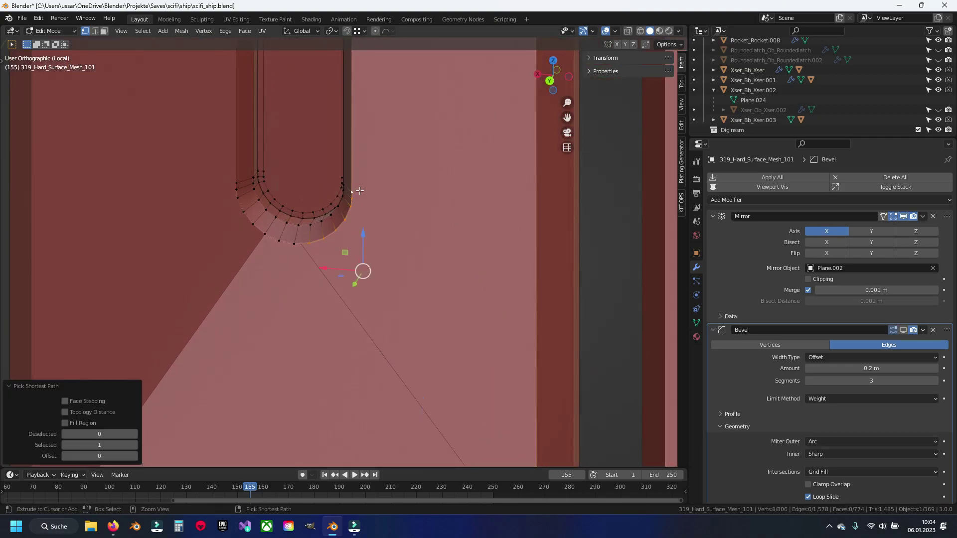
drag(349, 194, 259, 406)
key(f)
scroll(down, 3)
key(alt+a)
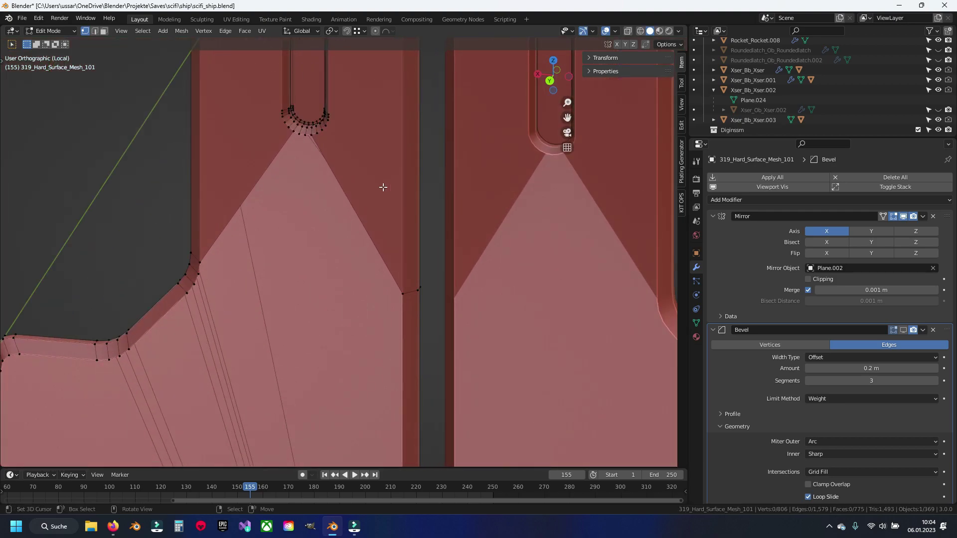
Fill a face from a vertex path around the notch corner
scroll(up, 3)
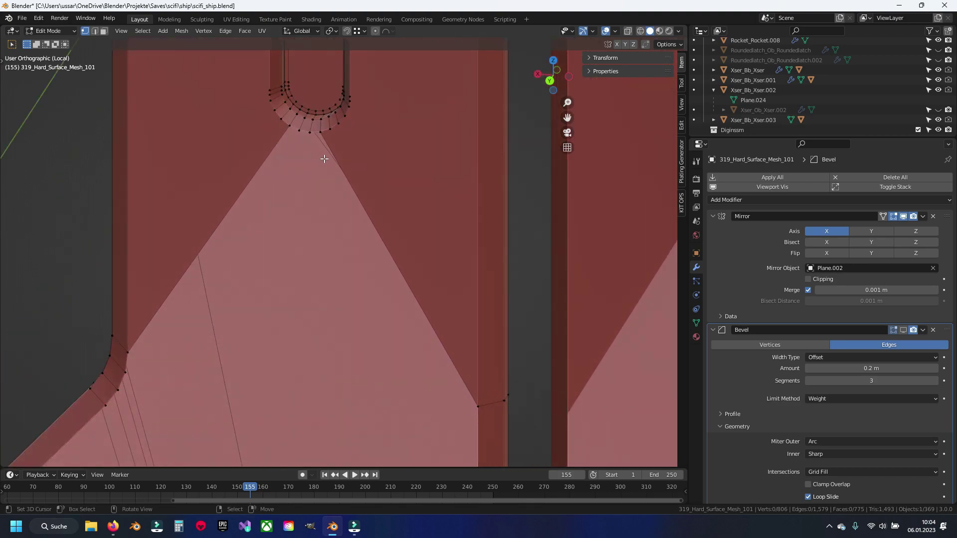
click(289, 126)
scroll(up, 3)
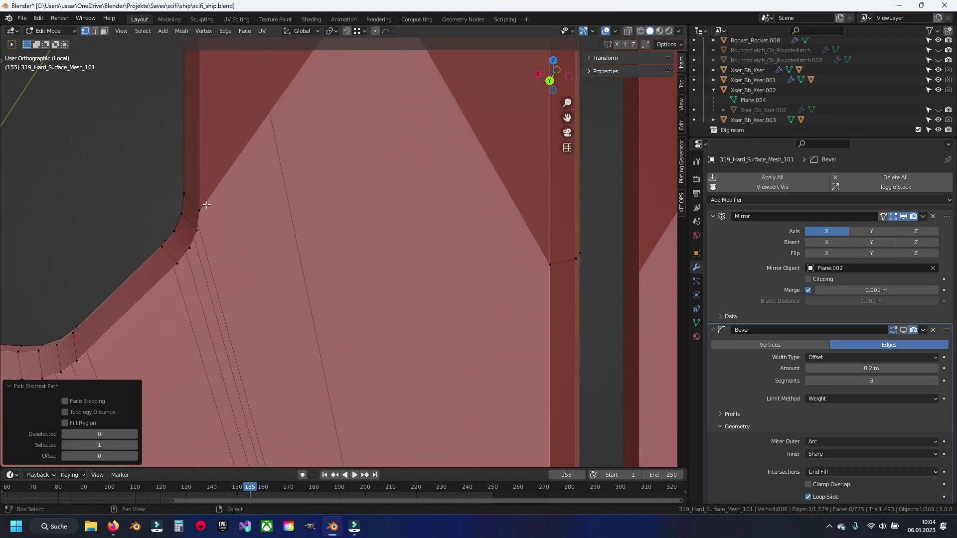
key(f)
scroll(down, 3)
scroll(down, 3)
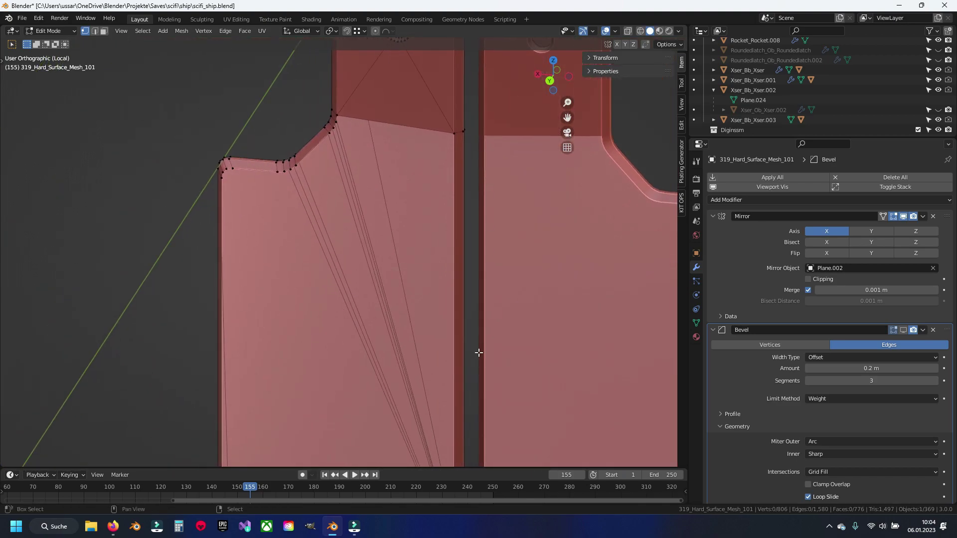
scroll(down, 3)
key(alt+a)
scroll(up, 3)
scroll(up, 3)
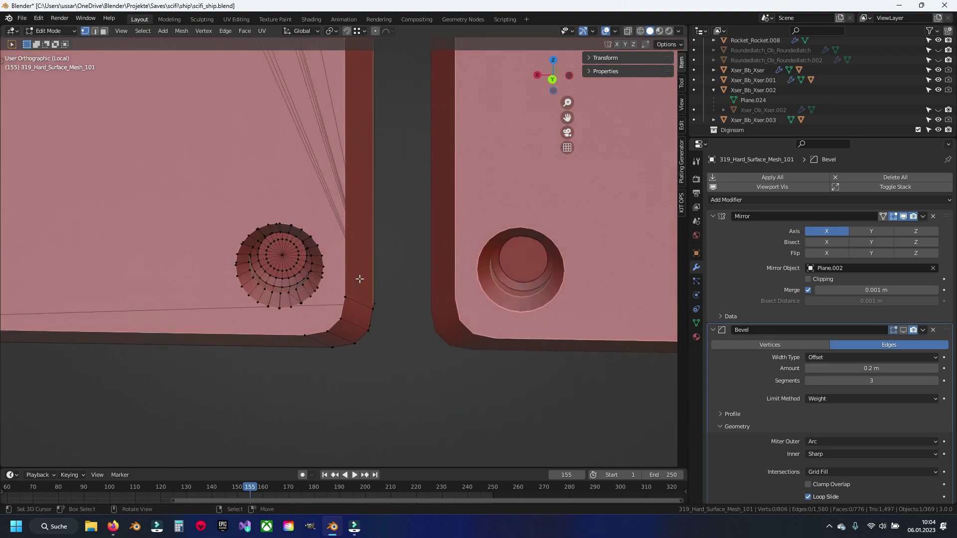
Save, then select three radial edges on the circular hole's outer ring
scroll(up, 3)
key(2)
click(299, 262)
scroll(up, 3)
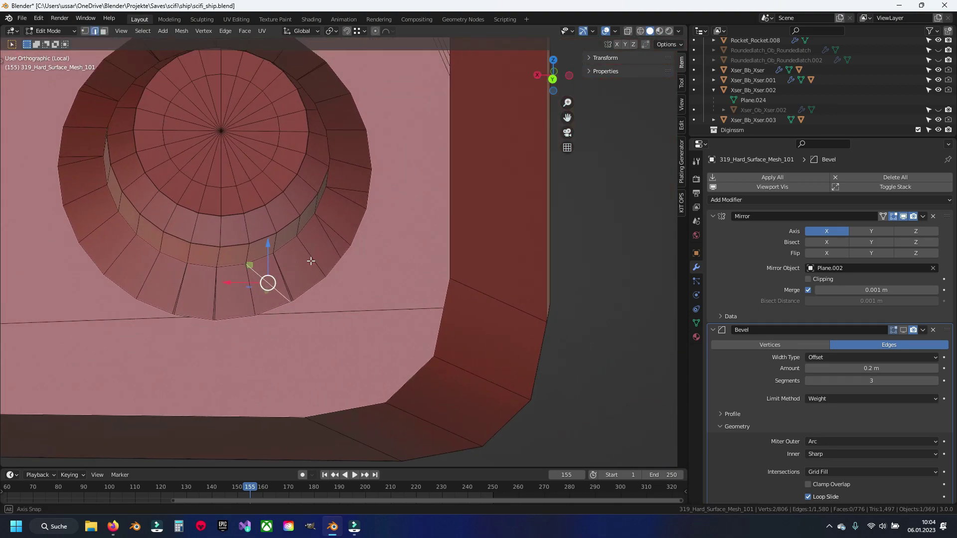
scroll(up, 3)
key(ctrl+s)
scroll(up, 3)
click(393, 170)
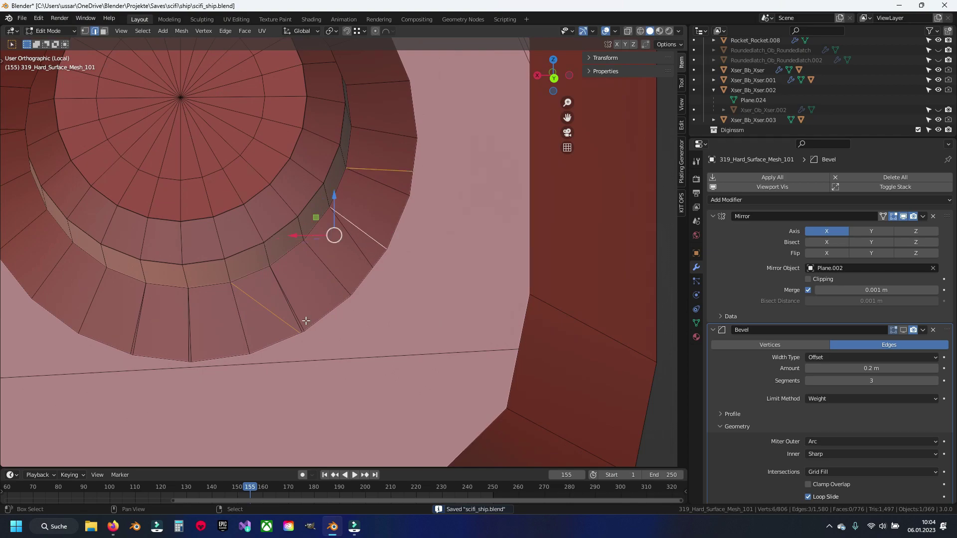
drag(109, 258, 226, 360)
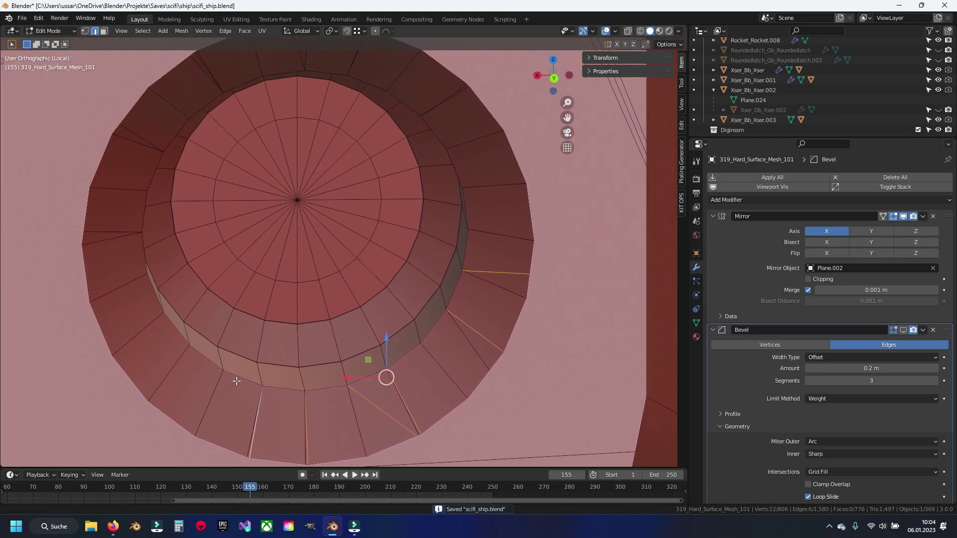
click(141, 129)
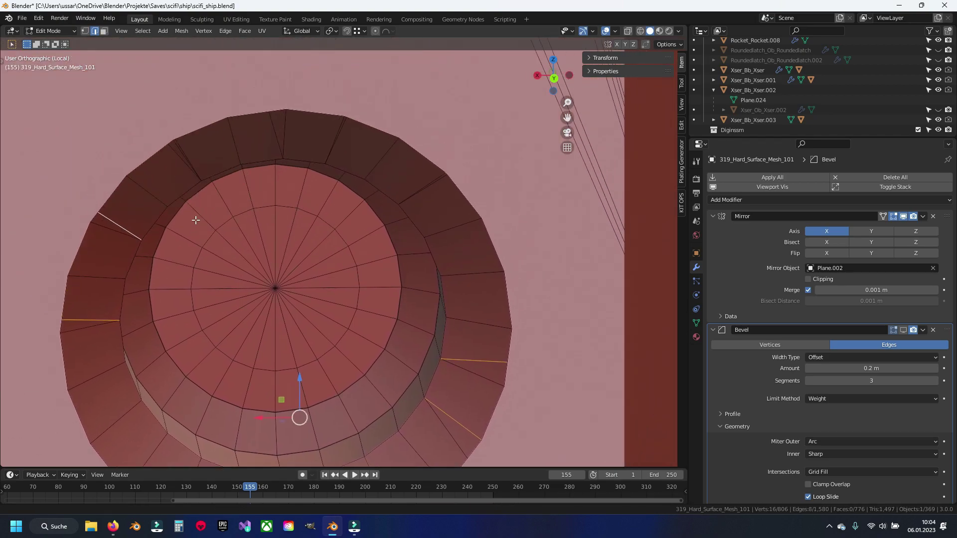
scroll(up, 3)
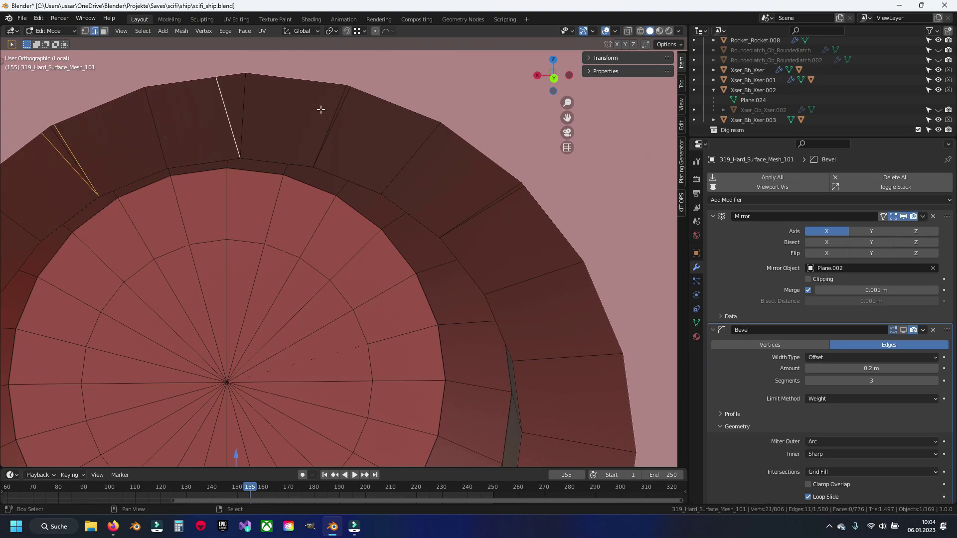
Dissolve the three selected radial edges, redoing the dissolve after one undo
drag(566, 329, 410, 310)
key(x)
click(453, 291)
scroll(down, 3)
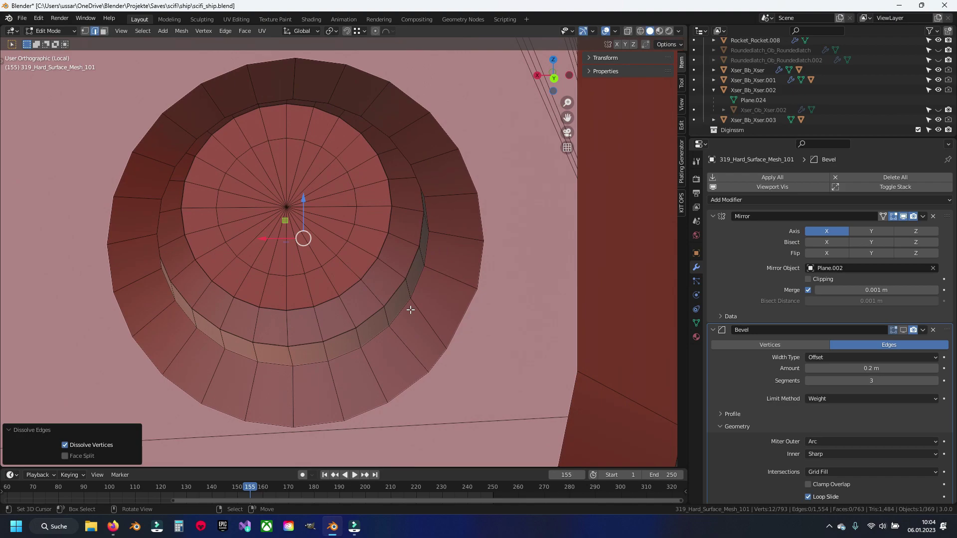
key(ctrl+z)
key(x)
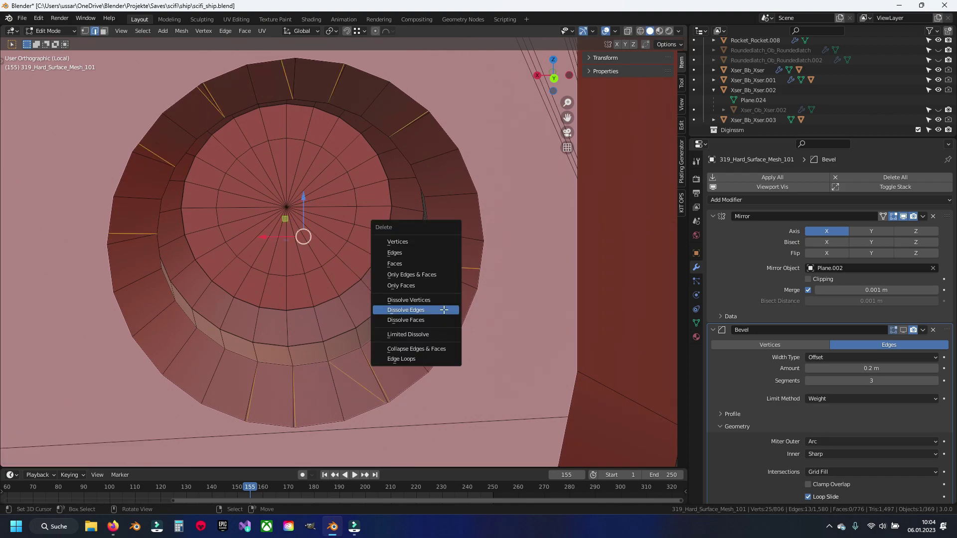
click(443, 307)
scroll(down, 3)
scroll(up, 3)
drag(435, 251, 117, 251)
scroll(down, 3)
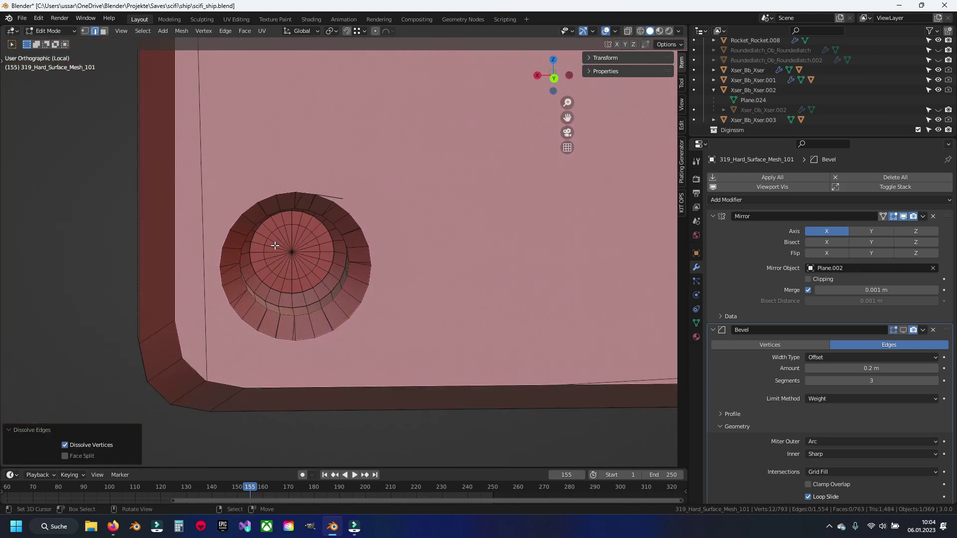
scroll(up, 3)
Delete the stray edge and leftover vertex at the hole's rim
click(316, 110)
key(x)
key(Escape)
key(x)
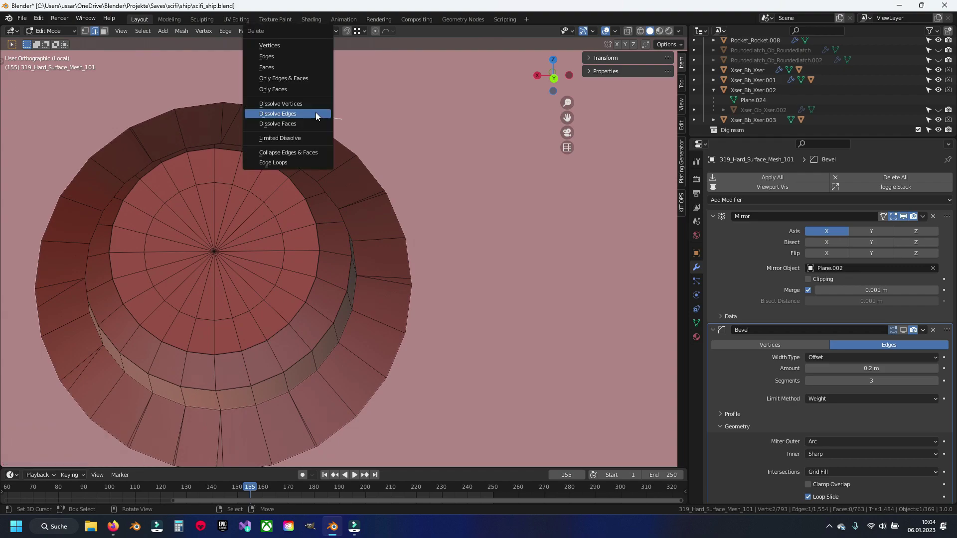
click(303, 58)
key(x)
click(319, 107)
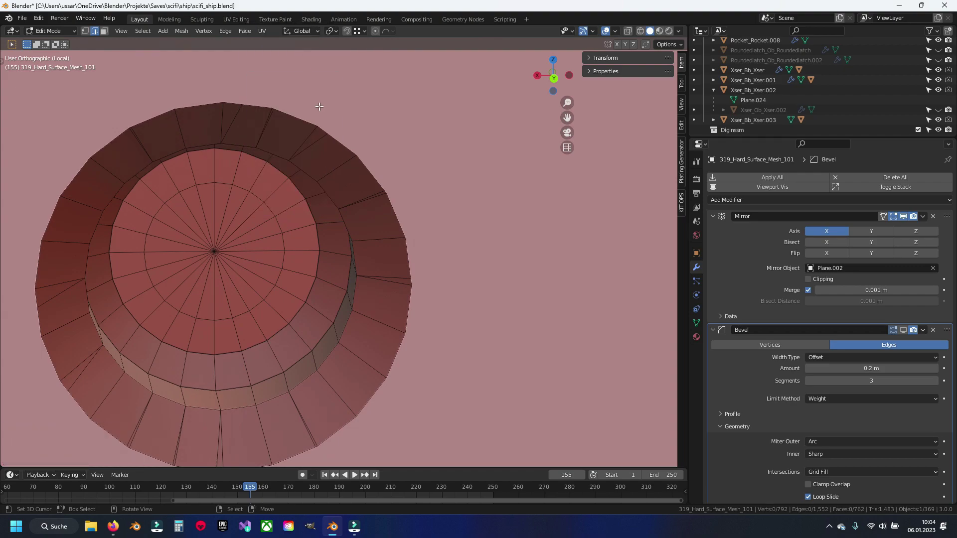
scroll(up, 3)
scroll(up, 3)
Select five more radial edges around the hole and dissolve them
click(329, 84)
click(439, 122)
click(518, 248)
scroll(down, 3)
drag(514, 428, 450, 293)
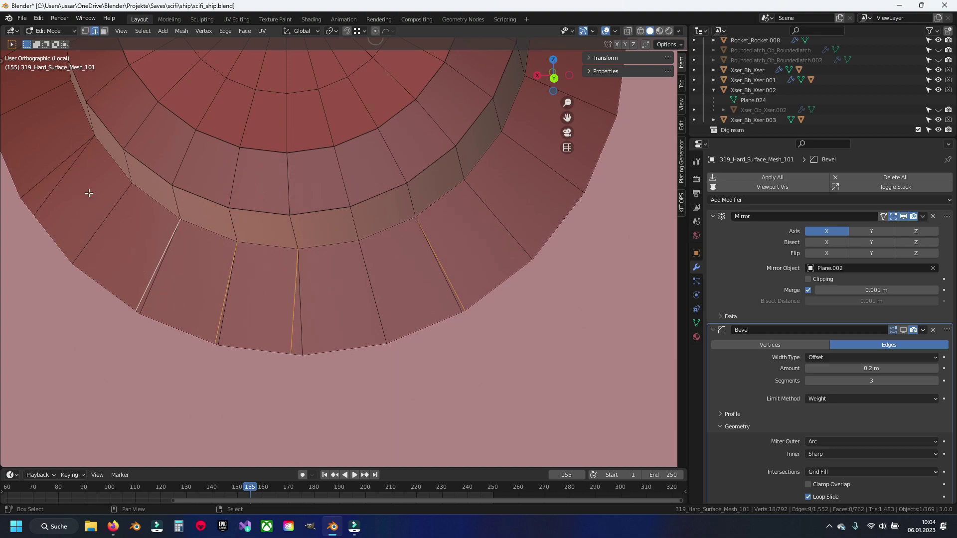
drag(90, 193, 209, 294)
click(193, 197)
drag(193, 198, 203, 314)
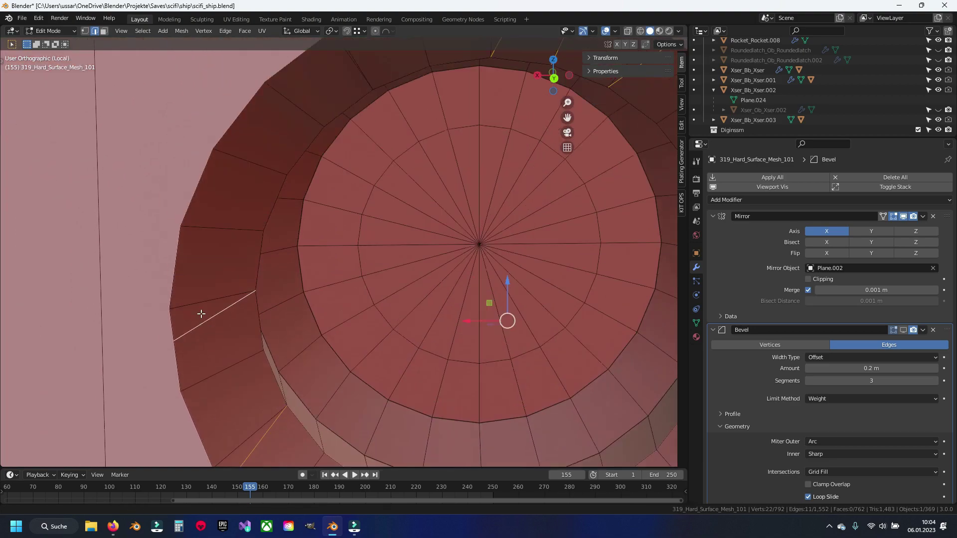
click(351, 119)
key(x)
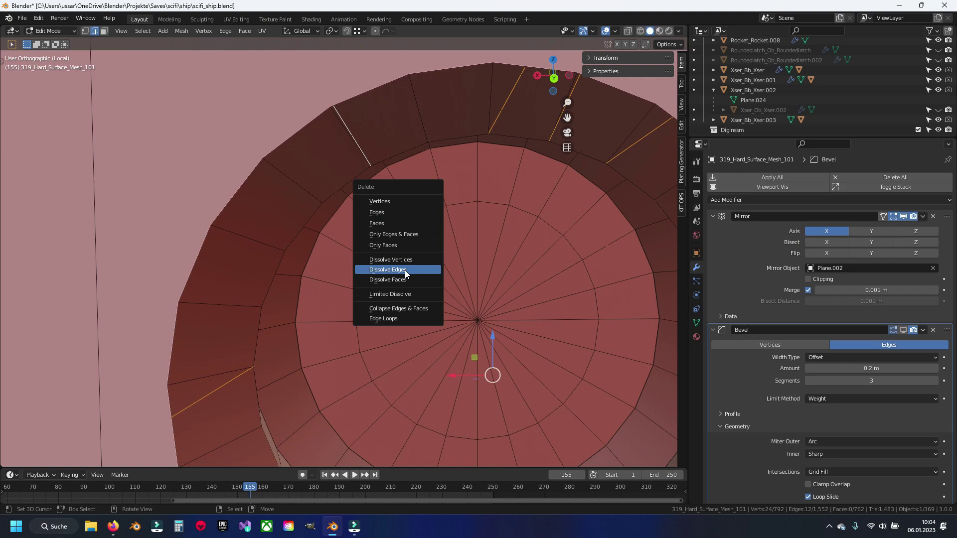
click(405, 270)
scroll(down, 3)
scroll(down, 3)
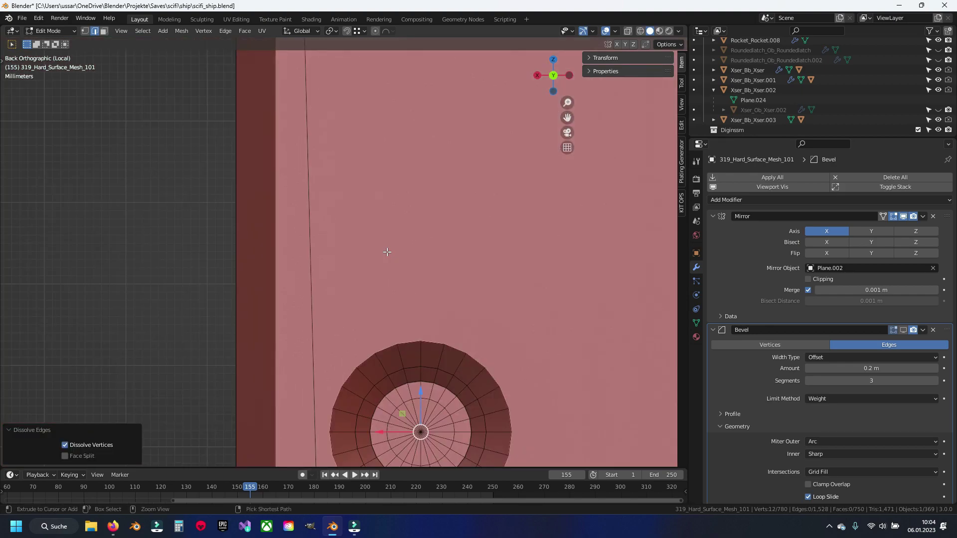
Save, then extrude a hole's outer loop in place and cancel its scaling
key(ctrl+s)
drag(421, 295, 363, 104)
click(459, 254)
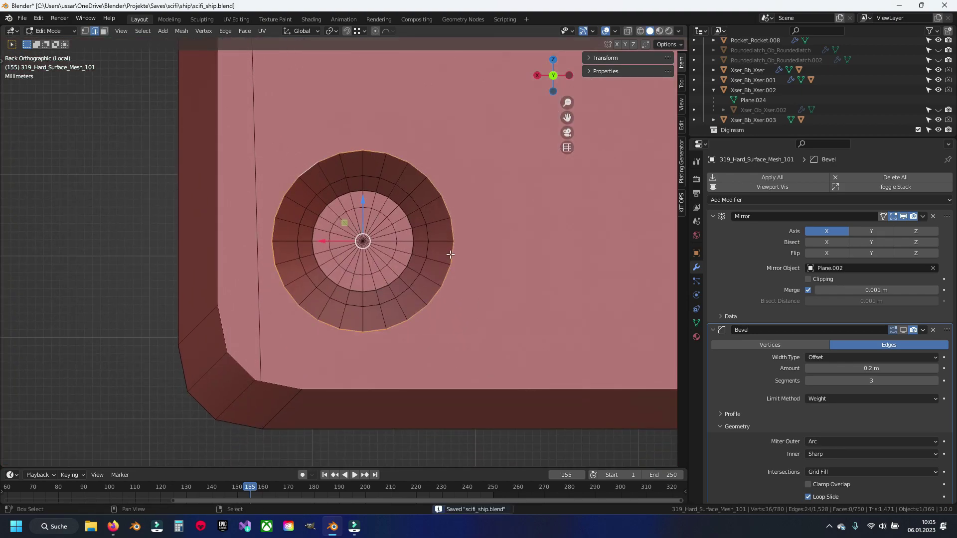
key(e)
right_click(473, 258)
key(s)
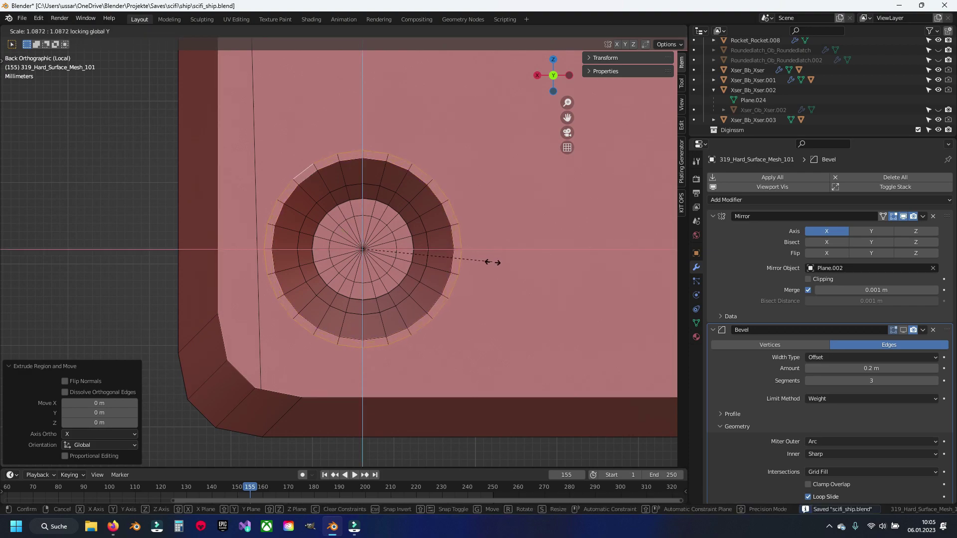
right_click(501, 269)
Extrude the bottom-left hole's outer loop into a ring scaled outward, then deselect and save
scroll(down, 3)
drag(279, 249, 518, 249)
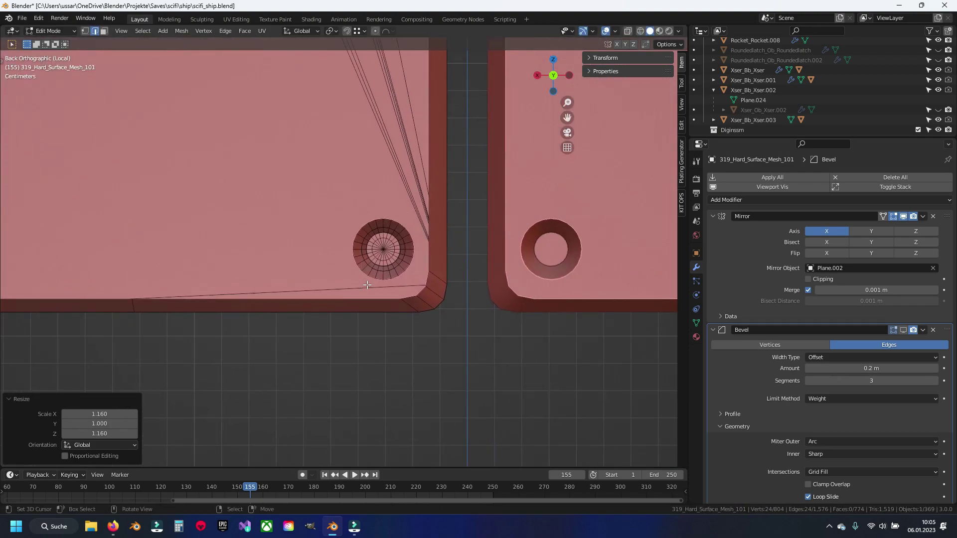
scroll(up, 3)
click(375, 225)
key(e)
right_click(454, 274)
key(s)
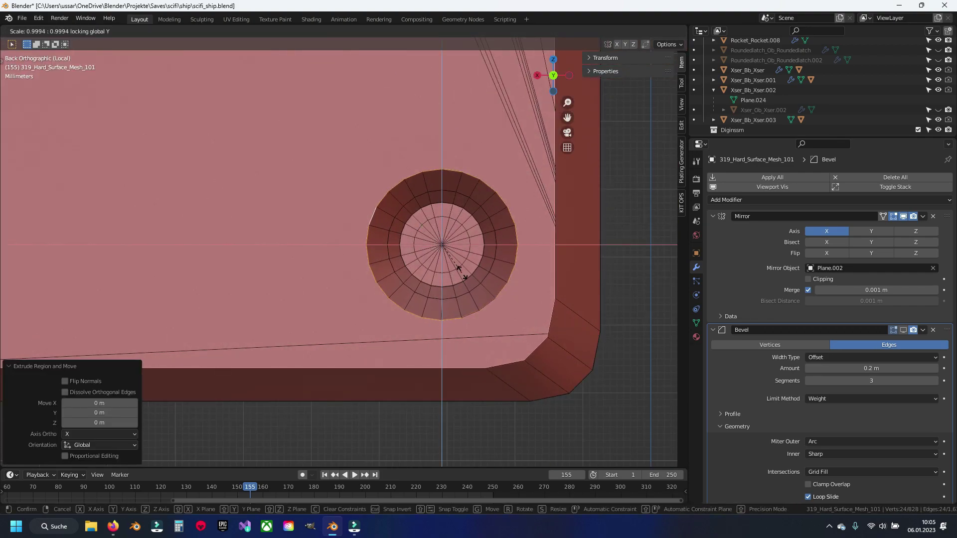
click(466, 273)
key(alt+a)
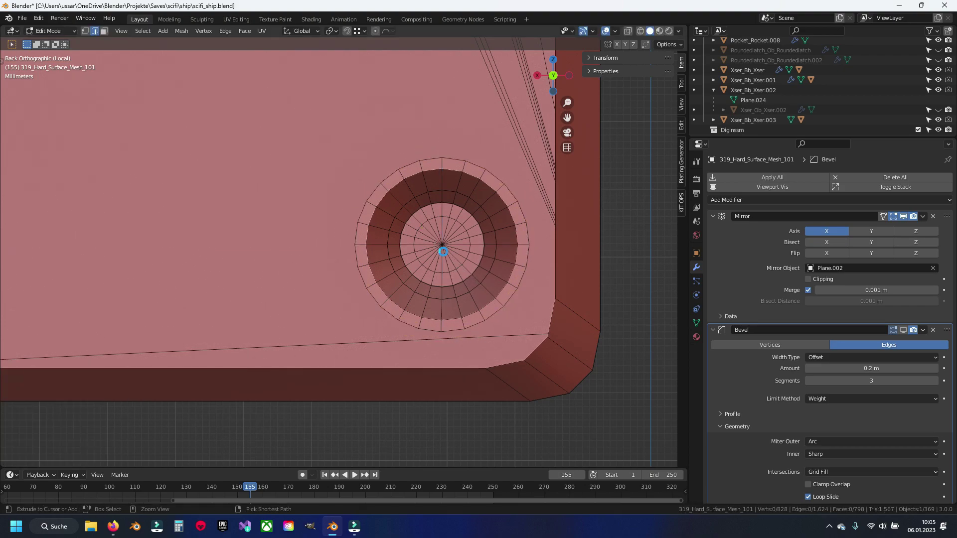
key(ctrl+s)
Move the view to the plate corner and select a vertex on the new outer ring
drag(393, 225, 355, 250)
scroll(up, 3)
click(458, 270)
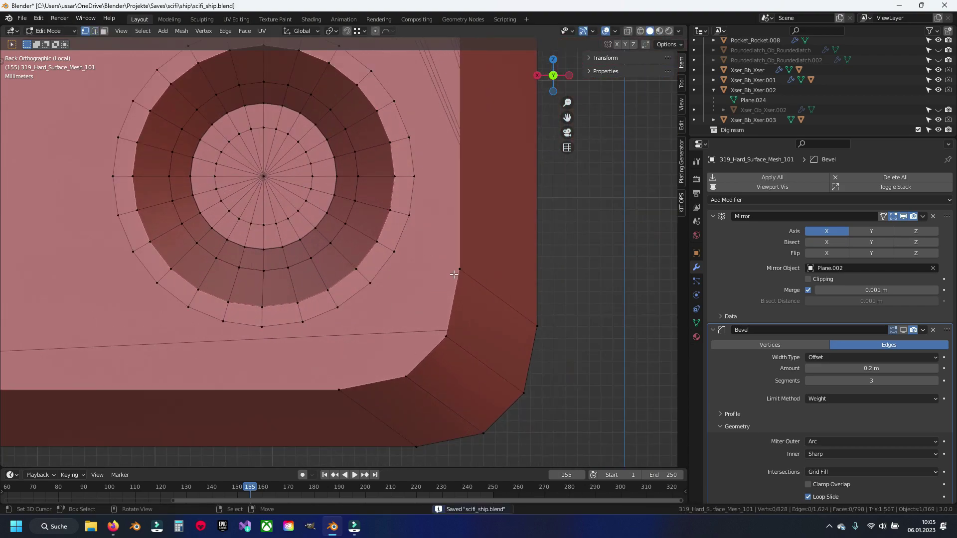
Join a ring vertex to the plate corner with a new edge path using J
key(2)
click(405, 304)
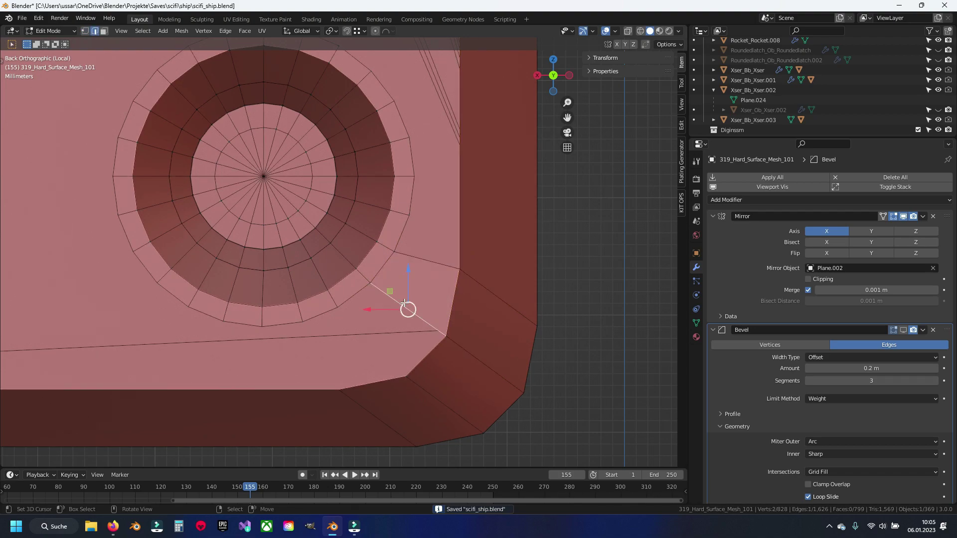
key(alt+a)
scroll(down, 3)
key(1)
click(360, 251)
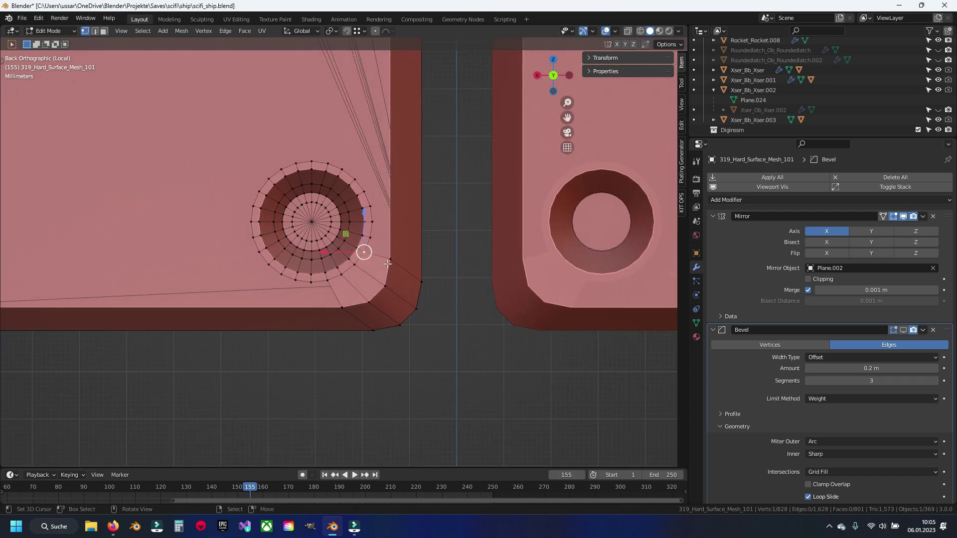
scroll(down, 3)
click(337, 136)
click(351, 286)
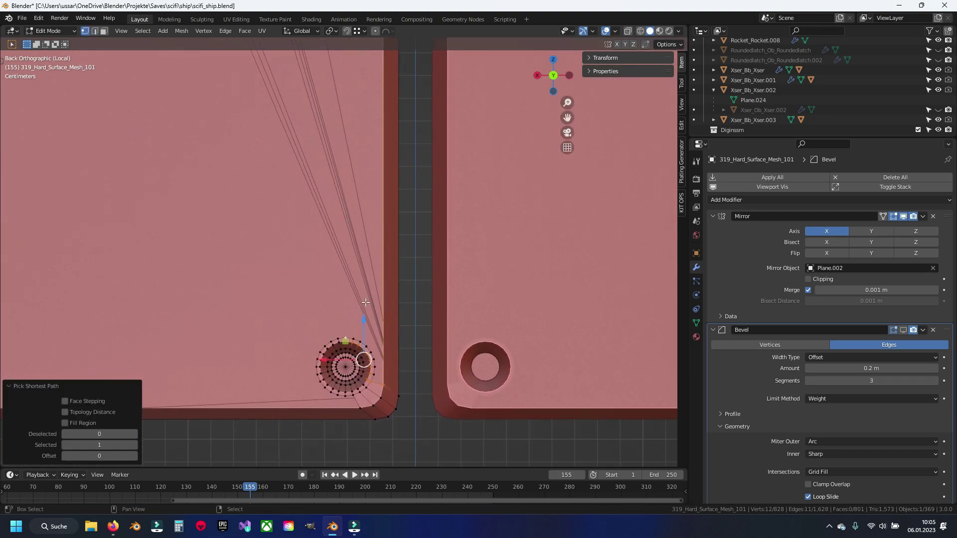
scroll(up, 3)
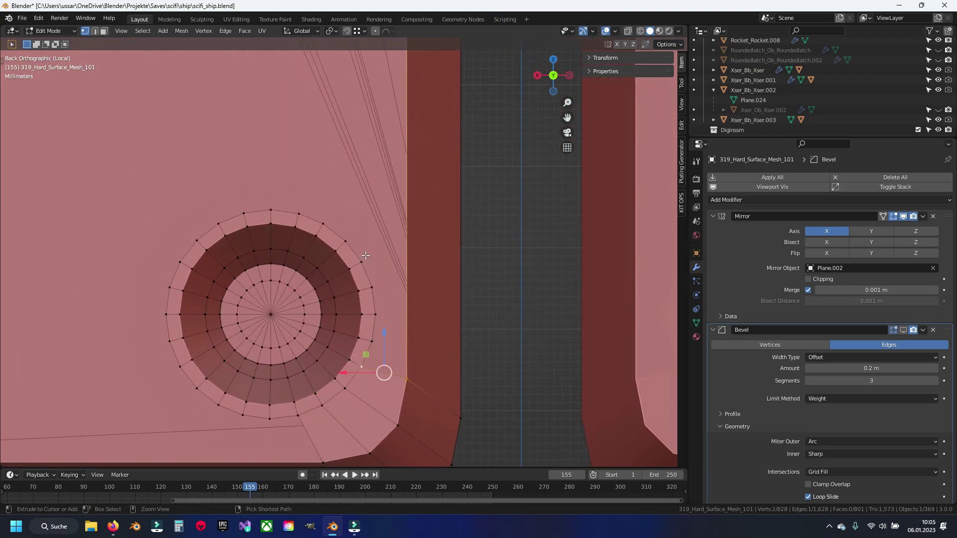
click(365, 256)
scroll(up, 3)
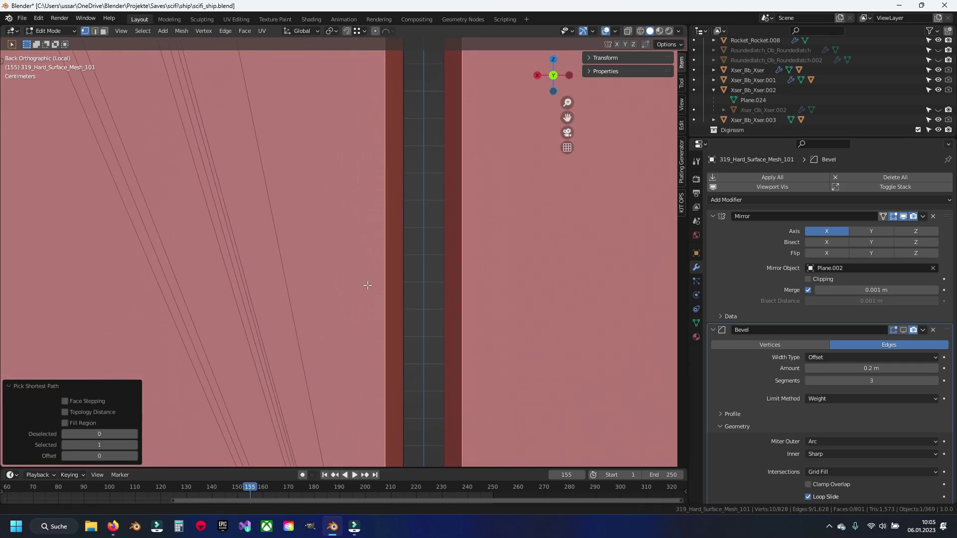
scroll(down, 3)
key(j)
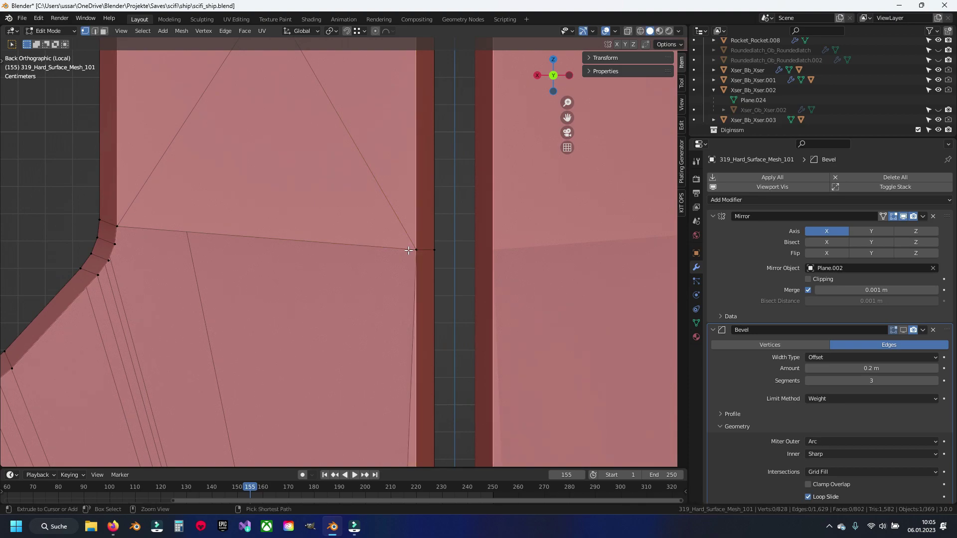
Check the new edges along the hole border, clear the selection and save
click(409, 251)
scroll(down, 3)
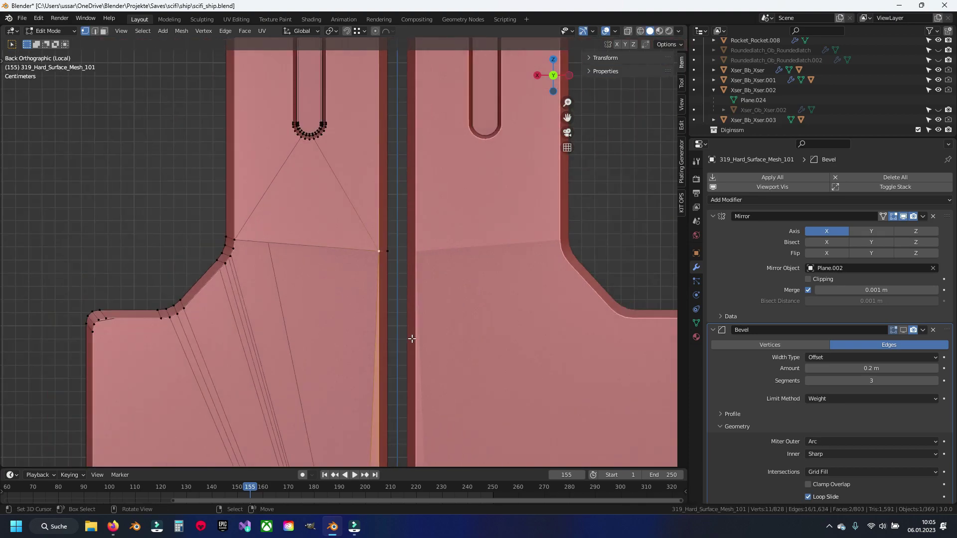
scroll(up, 3)
scroll(down, 3)
key(alt+a)
scroll(up, 3)
key(ctrl+s)
Select a vertex on the plate's bottom border, inspect the area, and save
drag(374, 285, 373, 144)
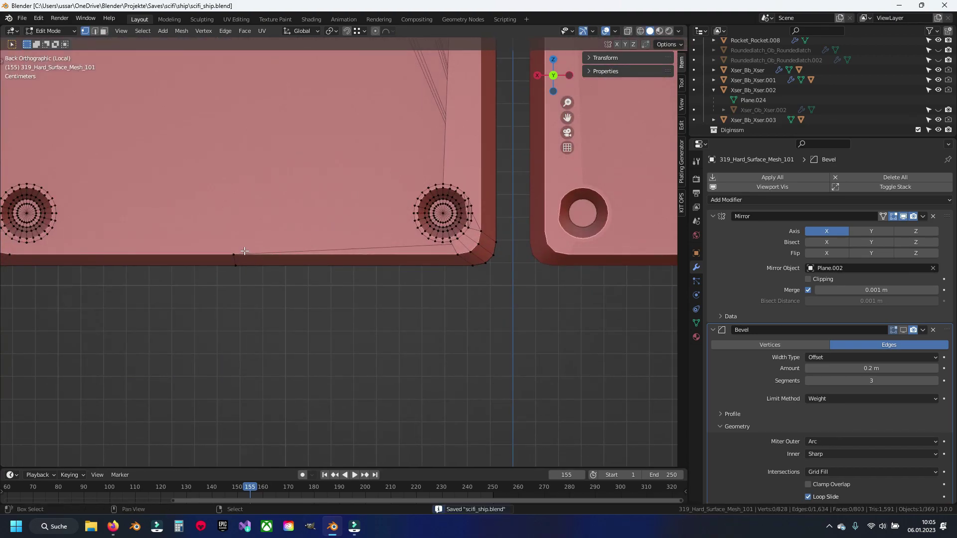
click(320, 292)
scroll(down, 3)
scroll(up, 3)
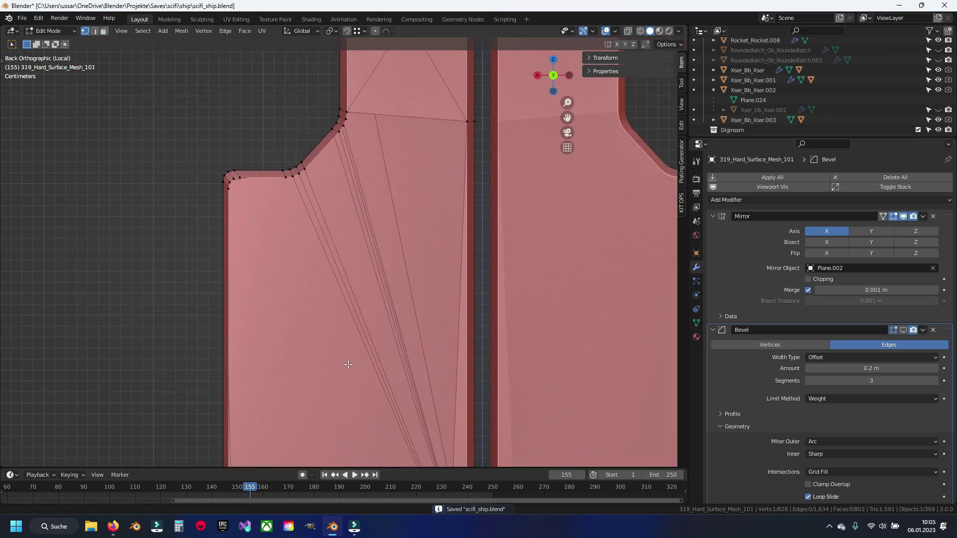
scroll(down, 3)
scroll(up, 3)
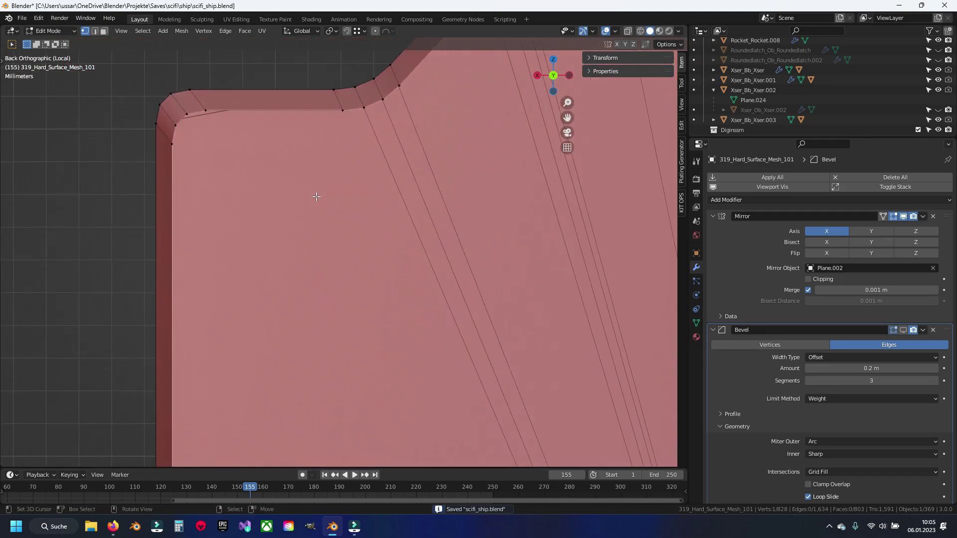
scroll(up, 3)
scroll(up, 3)
scroll(down, 3)
key(ctrl+s)
scroll(down, 3)
scroll(down, 3)
scroll(up, 3)
scroll(up, 3)
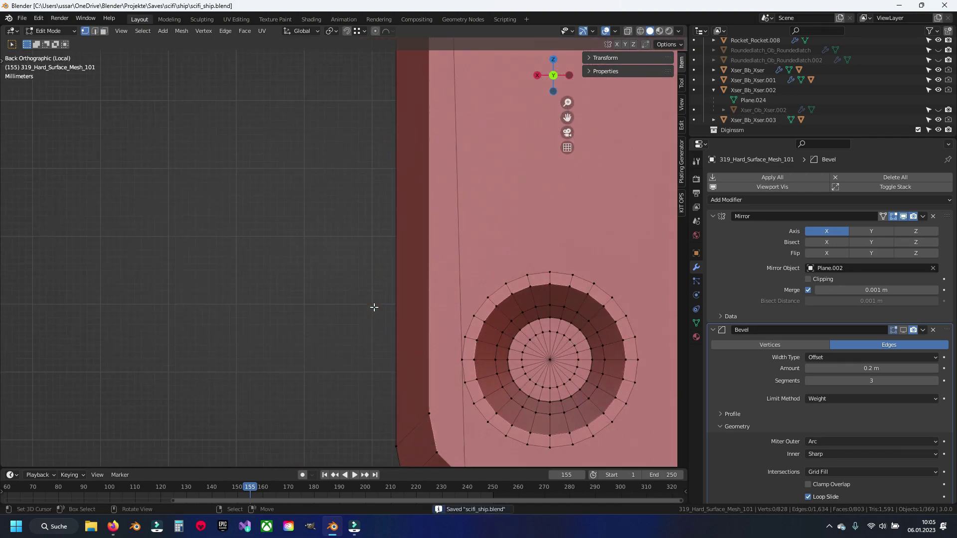
scroll(down, 3)
scroll(up, 3)
Join outer-ring vertices to the corner vertices with two new edges
click(238, 280)
click(300, 239)
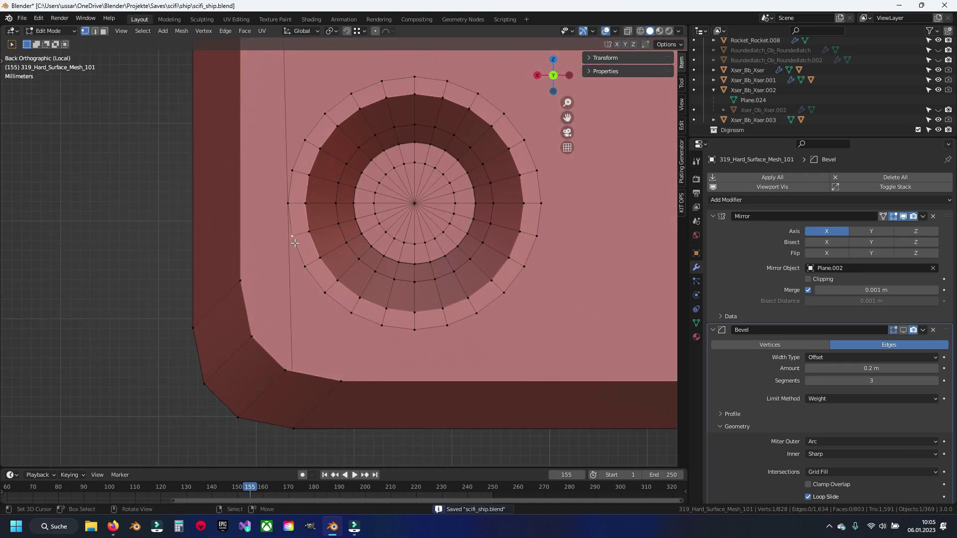
key(j)
key(2)
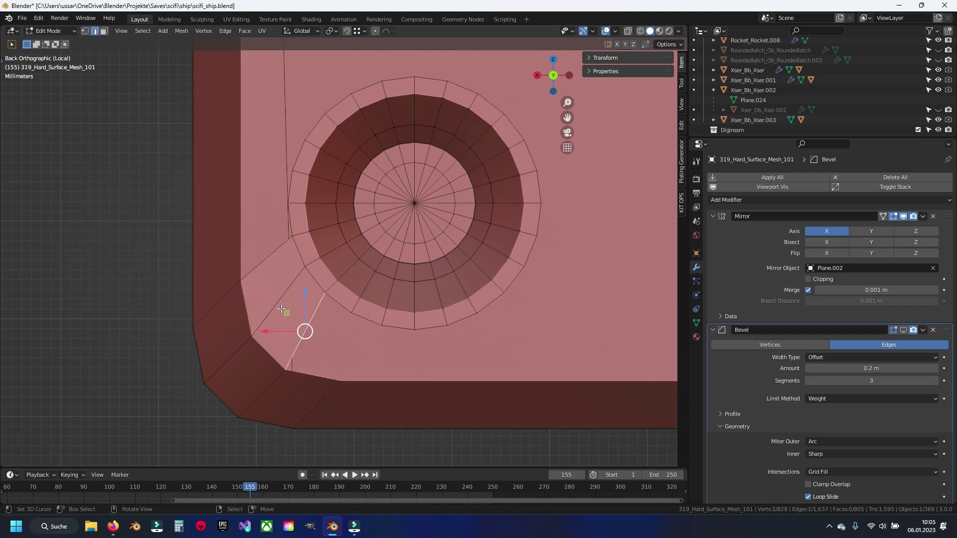
key(1)
drag(335, 312, 297, 339)
click(371, 318)
key(ctrl+KP_1)
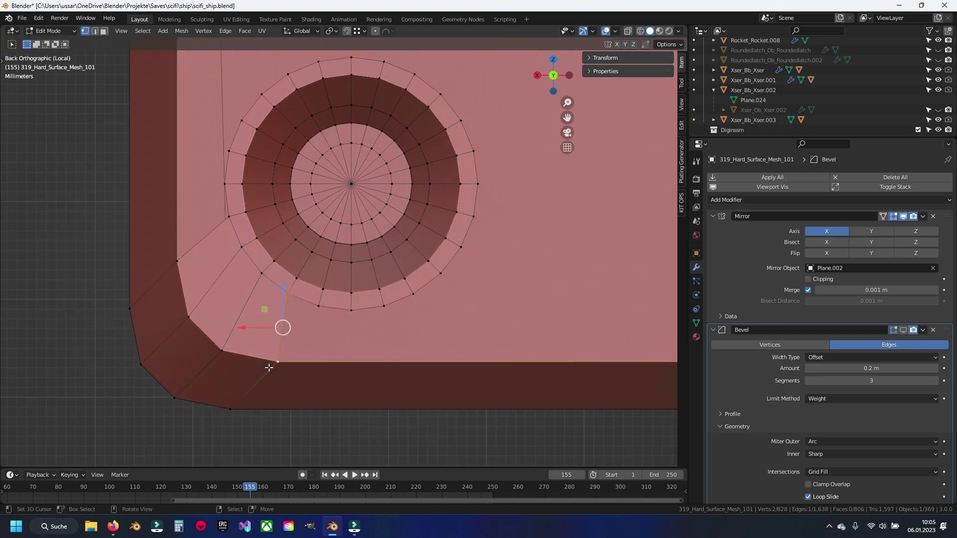
scroll(down, 3)
scroll(up, 3)
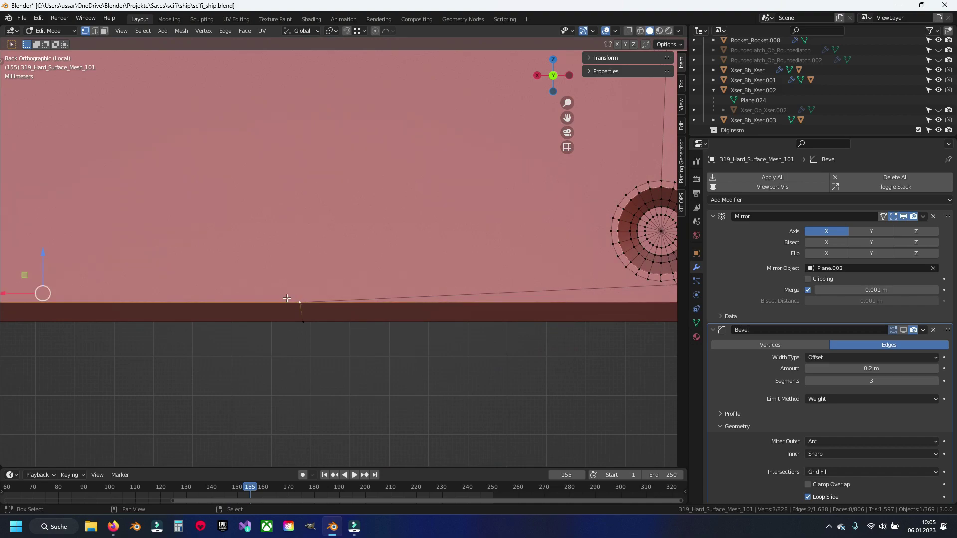
scroll(down, 3)
scroll(up, 3)
key(j)
Connect an outer-ring vertex to the plate's bottom border
click(328, 232)
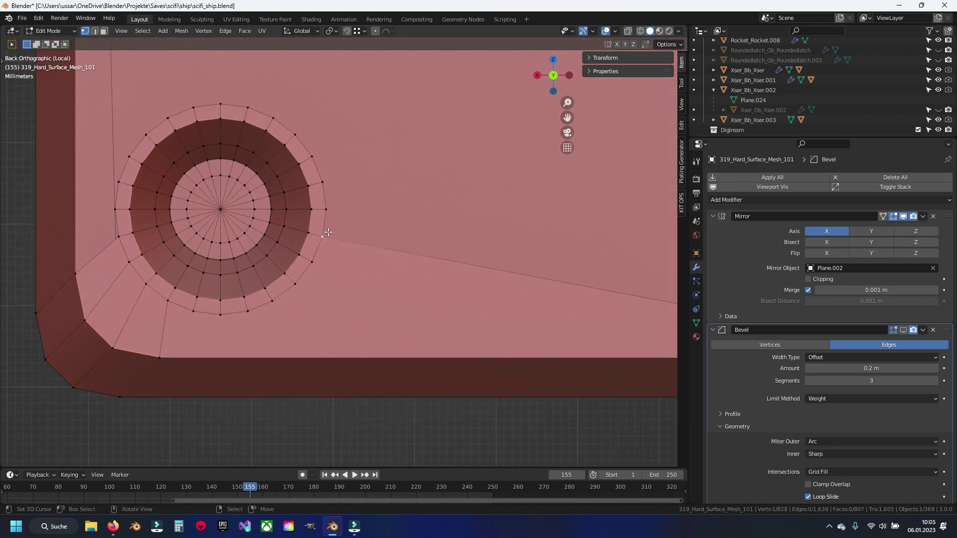
scroll(down, 3)
click(418, 318)
drag(419, 318, 390, 309)
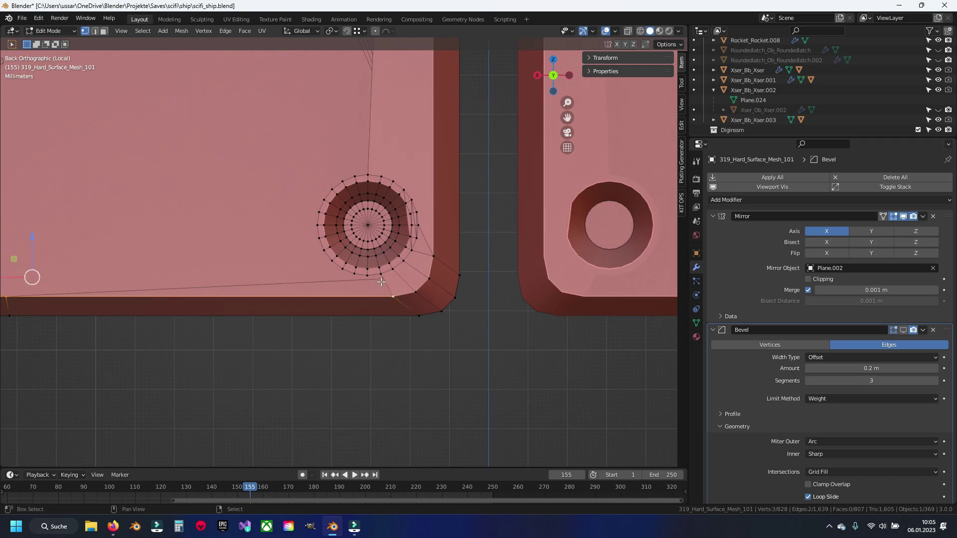
key(alt+a)
key(j)
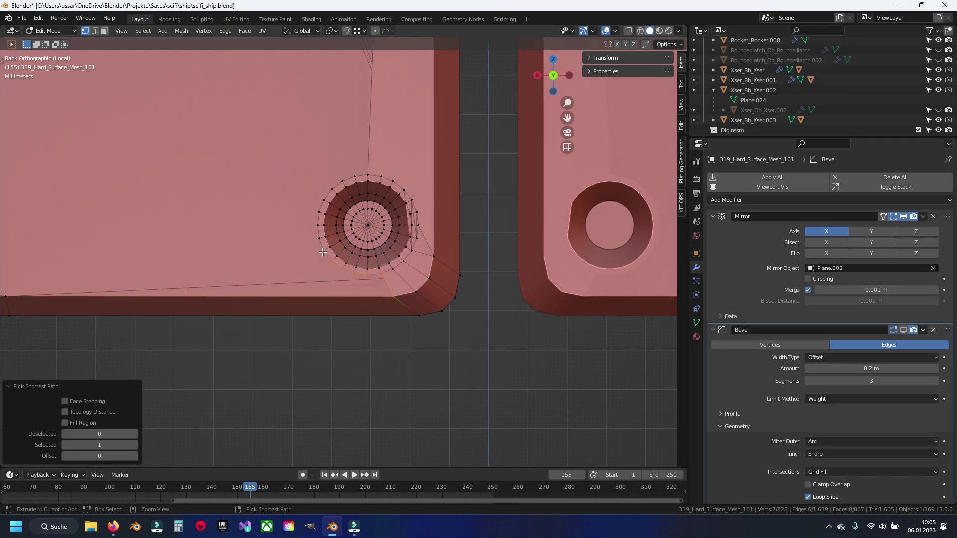
drag(117, 315, 281, 298)
key(alt+a)
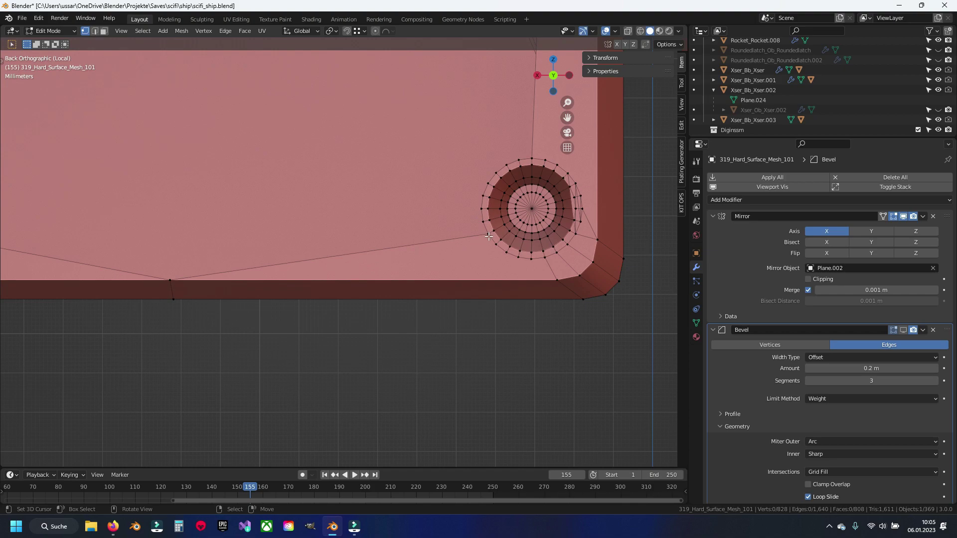
Reposition an edge near the plate's lower-right corner, then save
click(158, 273)
drag(549, 232, 531, 308)
click(128, 279)
key(g)
click(424, 303)
drag(315, 294, 274, 363)
key(ctrl+s)
Select a vertex path from the ring and join it with a new edge using F
scroll(up, 3)
scroll(up, 3)
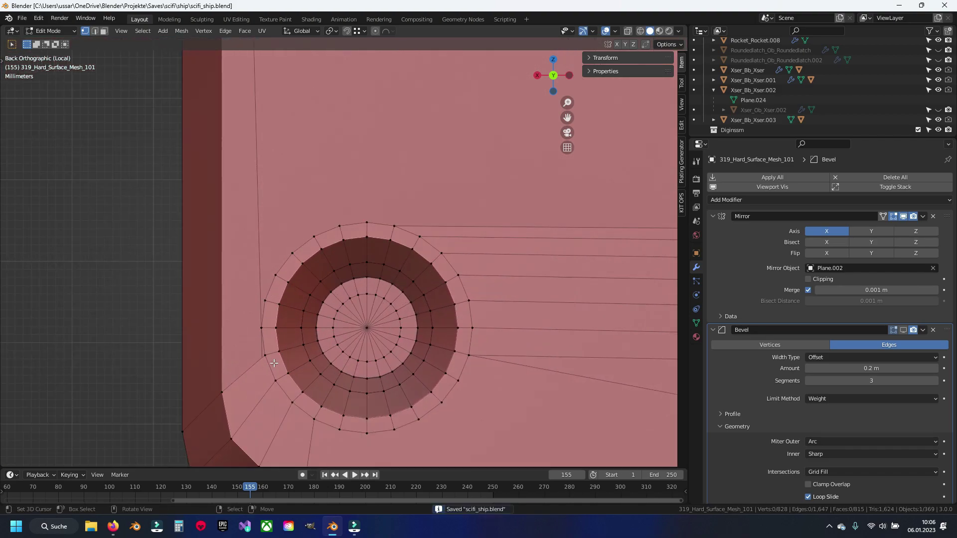
click(339, 226)
scroll(down, 3)
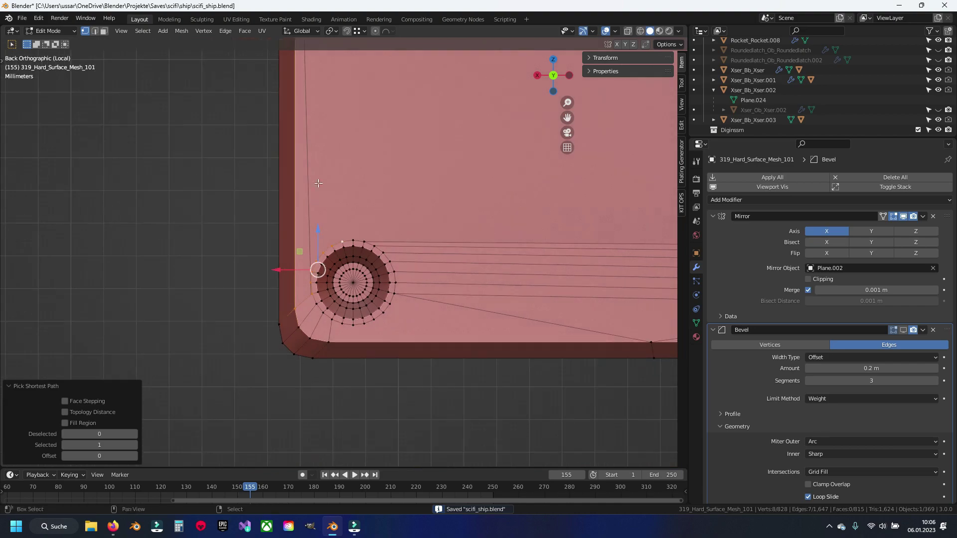
scroll(up, 3)
key(f)
scroll(down, 3)
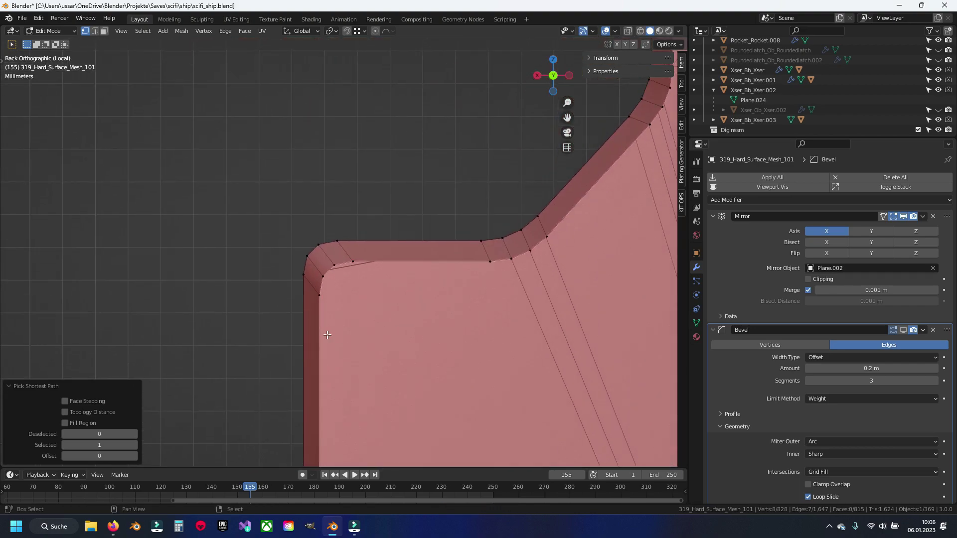
click(292, 352)
scroll(down, 3)
scroll(down, 3)
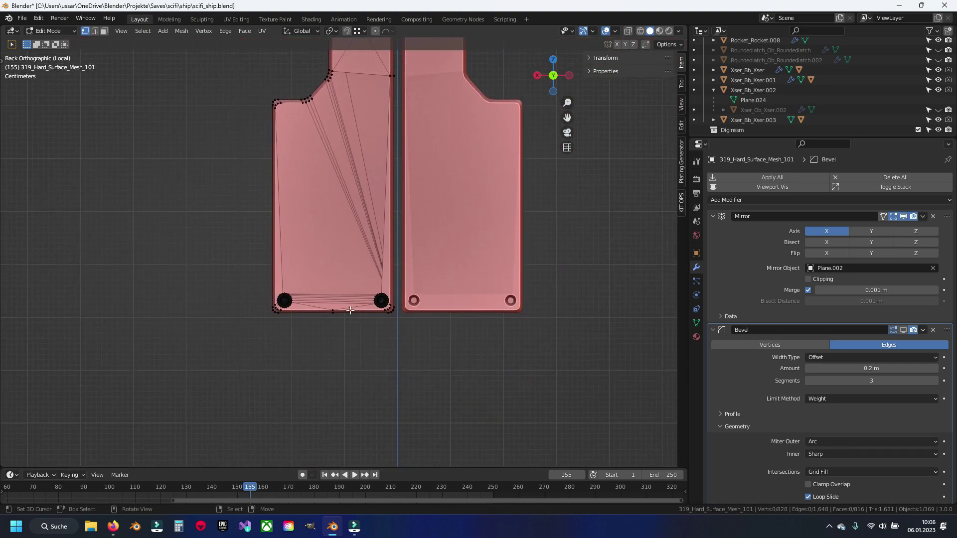
Cut a diagonal edge from the left corner vertex path to the opposite corner
scroll(up, 3)
scroll(up, 3)
drag(158, 271, 229, 289)
scroll(up, 3)
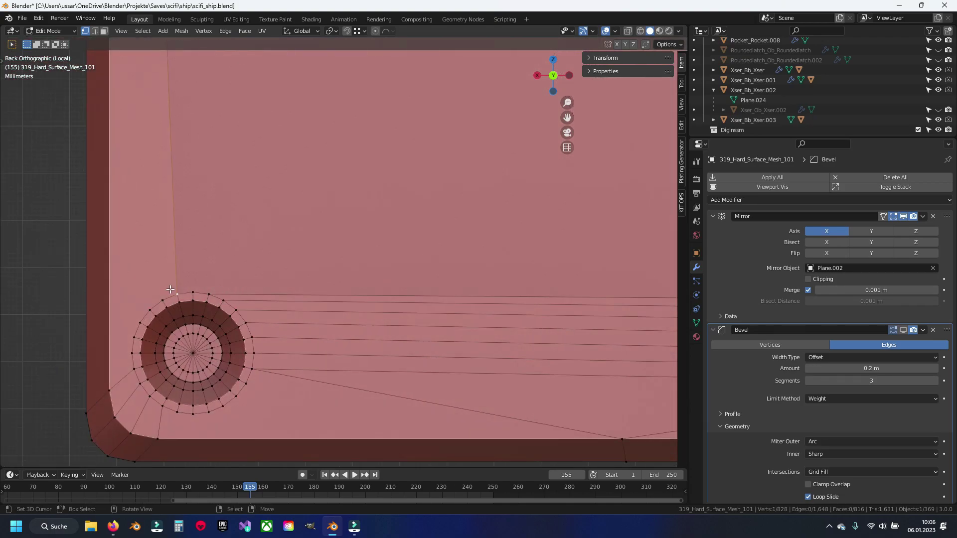
click(170, 289)
scroll(down, 3)
scroll(up, 3)
click(447, 292)
scroll(down, 3)
scroll(up, 3)
scroll(down, 3)
scroll(up, 3)
click(244, 252)
click(274, 221)
key(j)
Clear the vertex selection and save the file
scroll(down, 3)
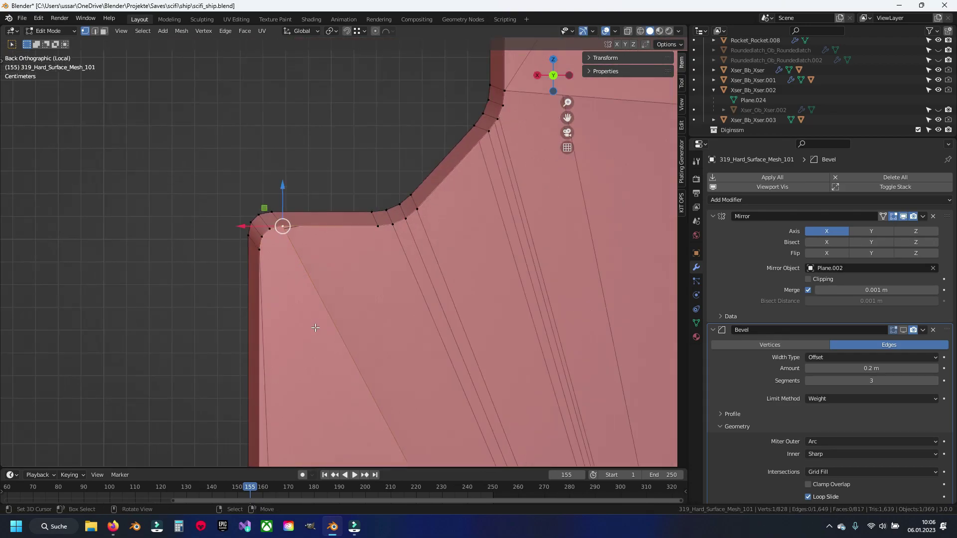
scroll(down, 3)
scroll(up, 3)
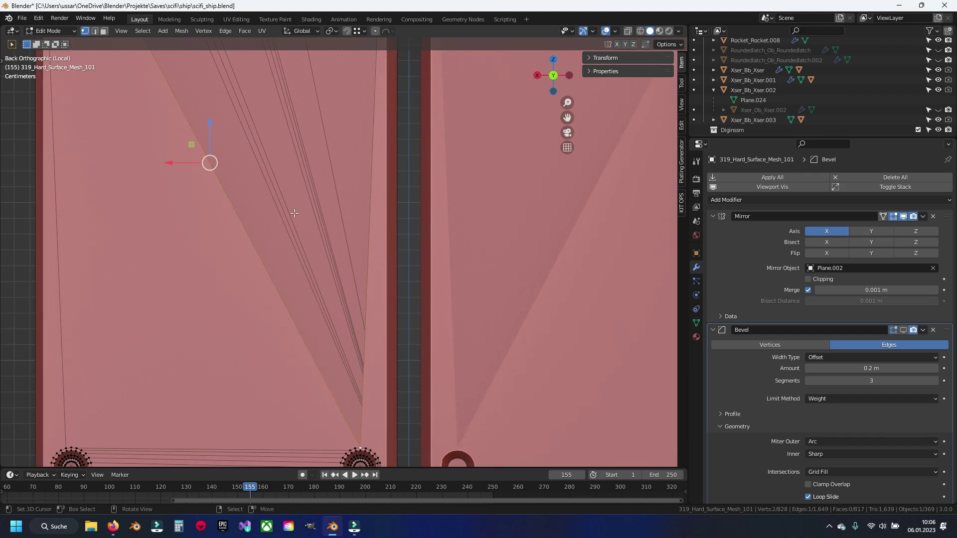
scroll(down, 3)
scroll(up, 3)
scroll(down, 3)
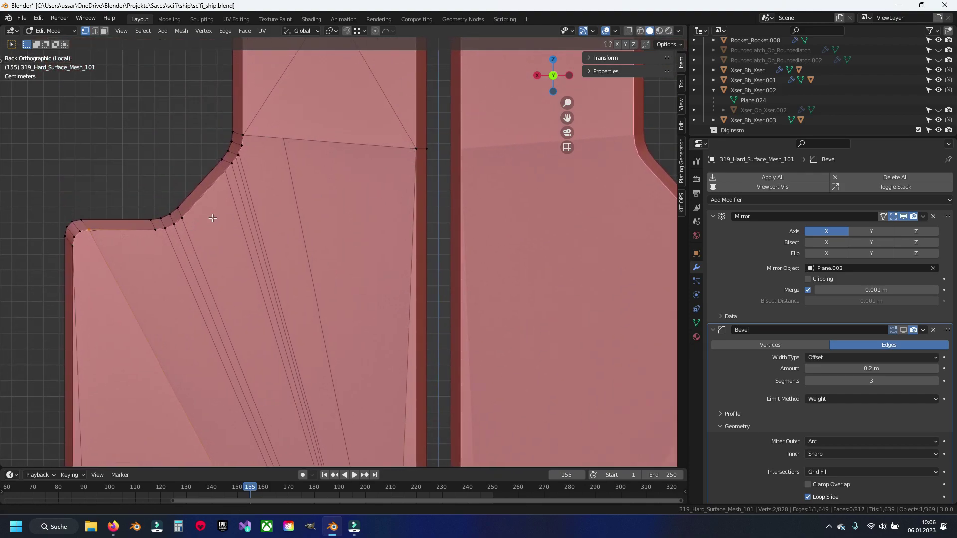
scroll(up, 3)
key(alt+a)
key(ctrl+s)
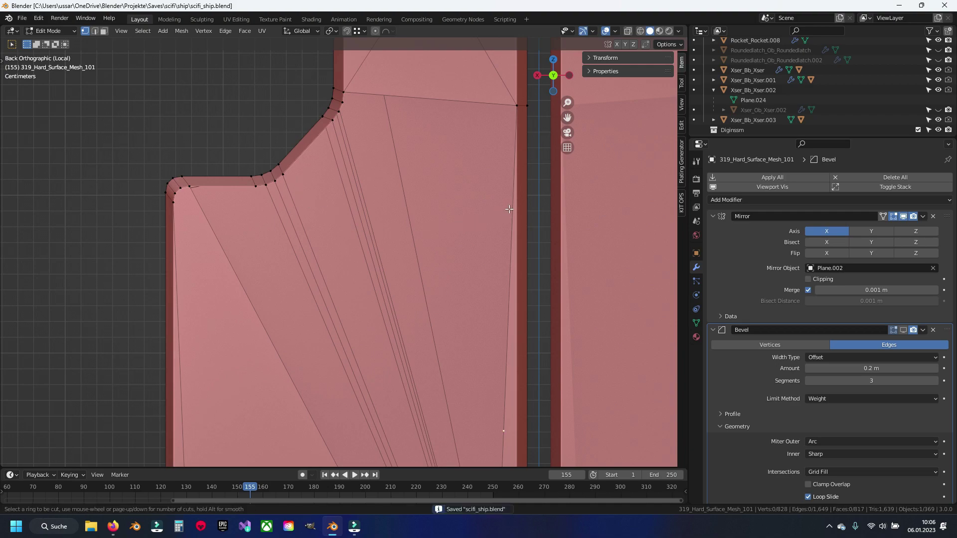
Join the bevelled corner vertex to the far-side vertex with a new edge, undoing a stray change
scroll(down, 3)
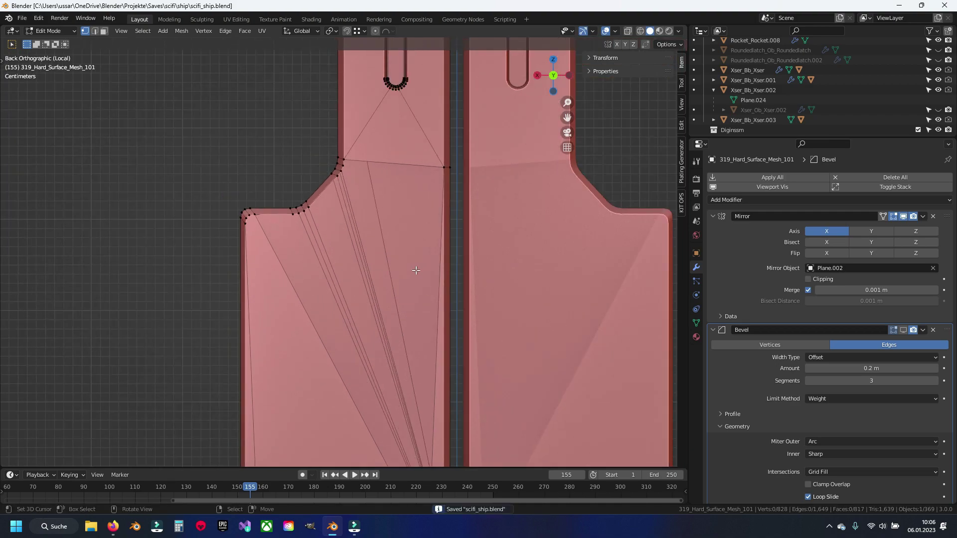
scroll(up, 3)
scroll(up, 3)
scroll(up, 3)
click(227, 229)
click(539, 204)
key(j)
key(alt+a)
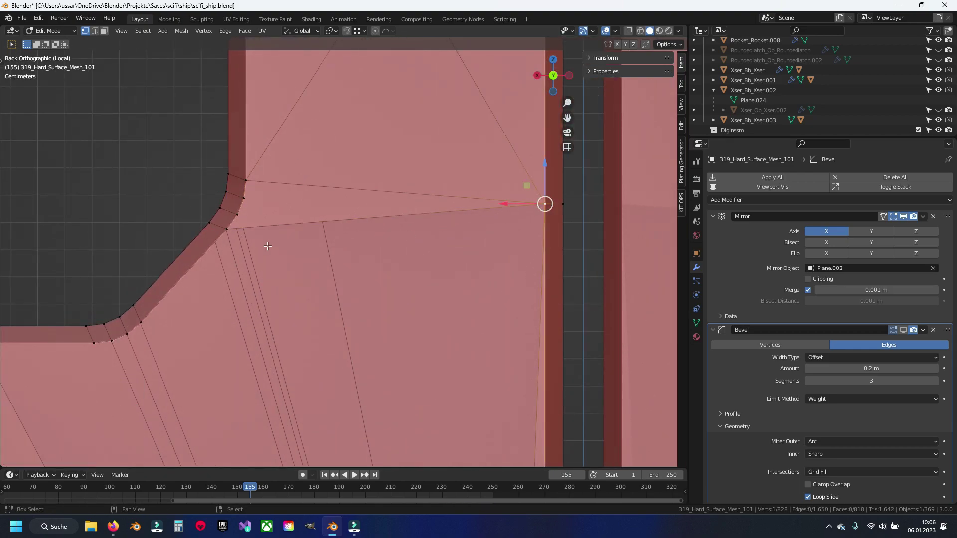
click(86, 349)
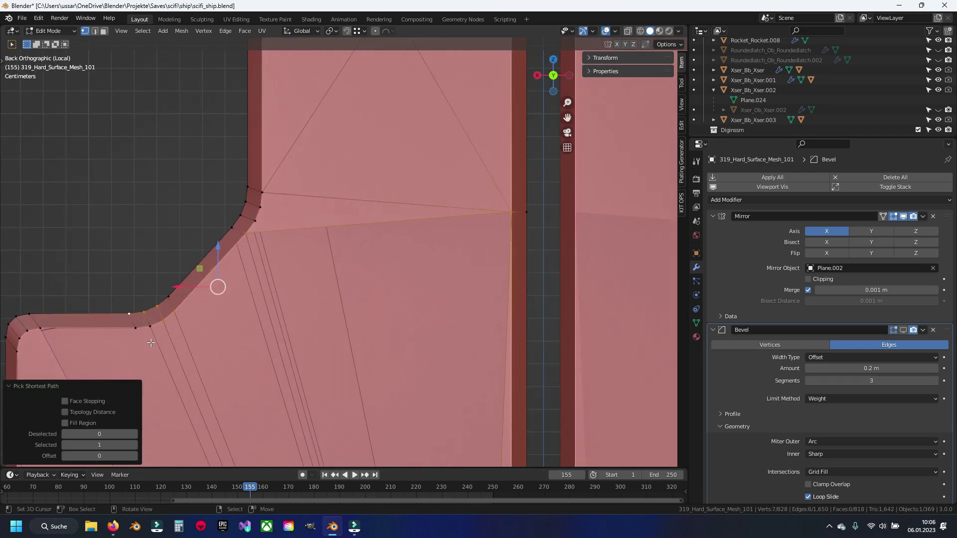
key(ctrl+z)
Connect the vertex path around the corner with an edge using F
click(91, 340)
scroll(down, 3)
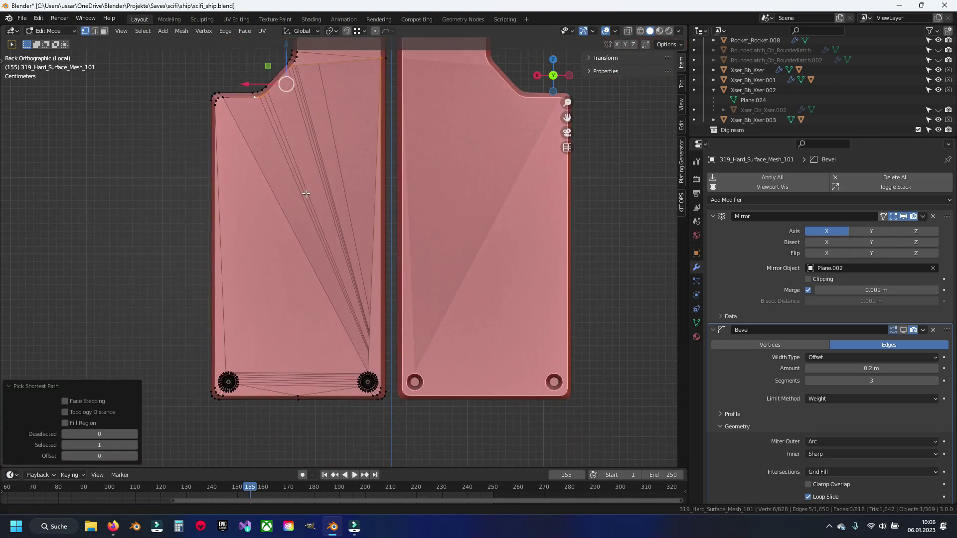
scroll(up, 3)
scroll(up, 3)
key(f)
key(alt+a)
Inspect the upper notched corner, then return to Object Mode to check the result
scroll(down, 3)
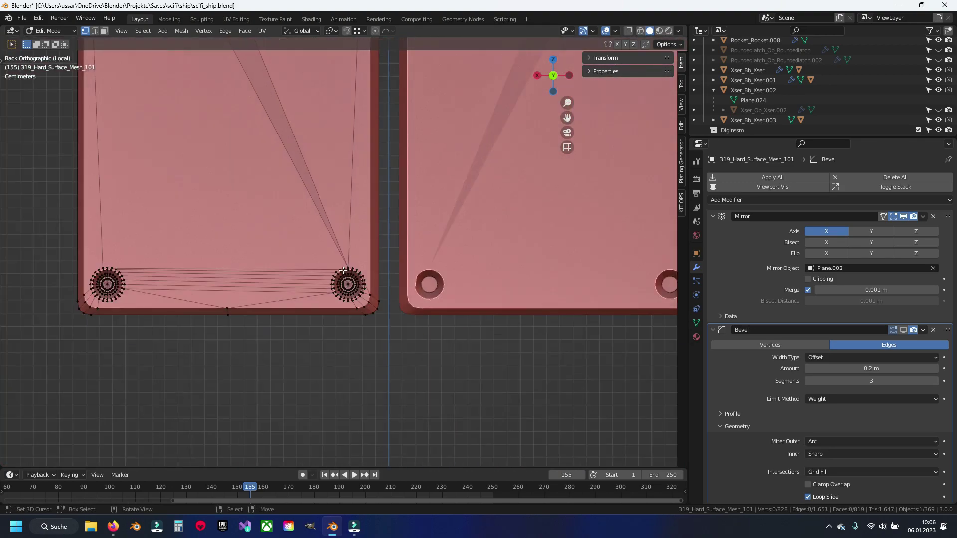
scroll(up, 3)
scroll(down, 3)
scroll(up, 3)
click(267, 352)
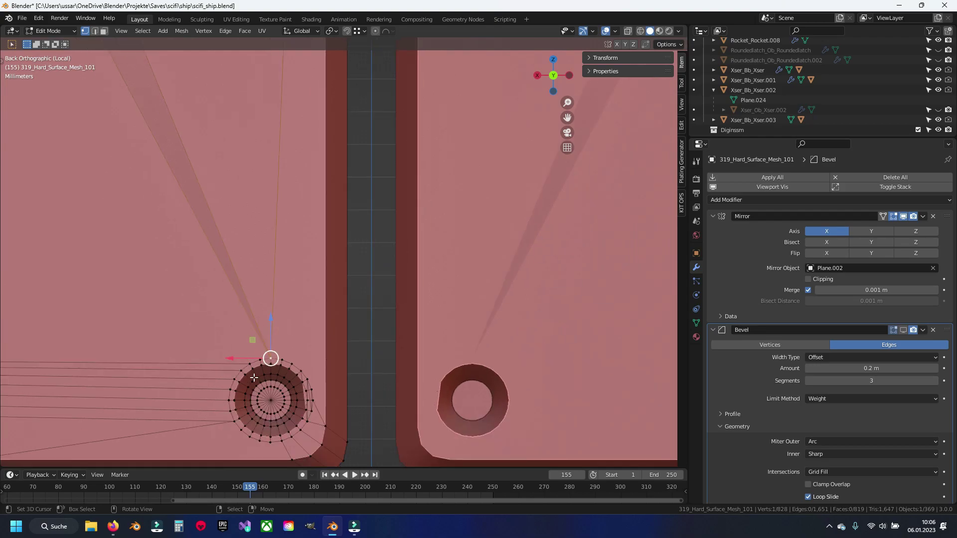
drag(267, 352, 323, 308)
scroll(up, 3)
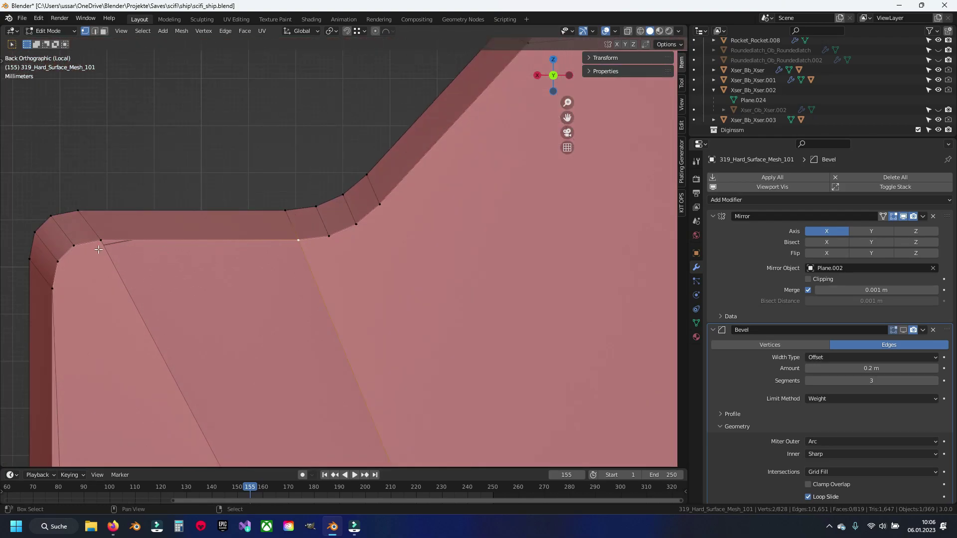
scroll(down, 3)
drag(299, 199, 309, 339)
key(Tab)
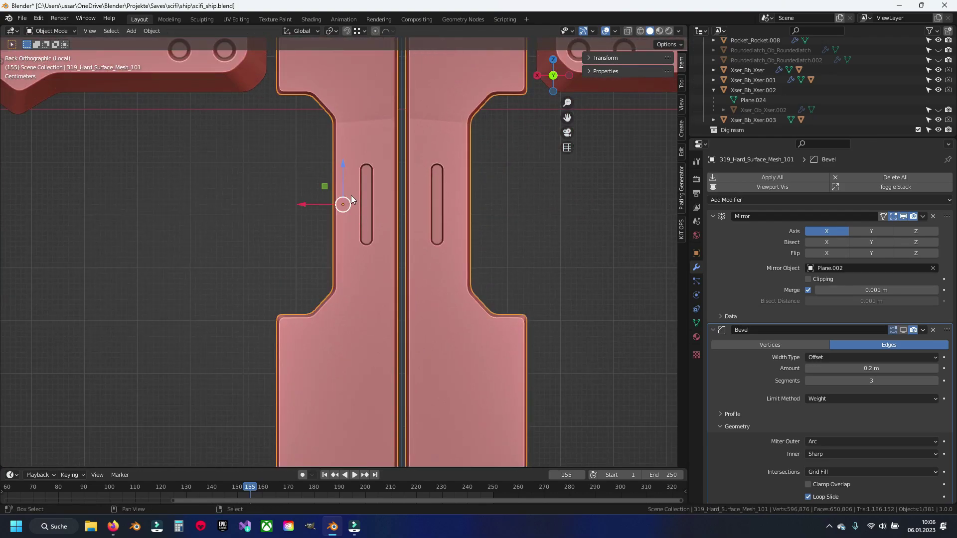
Save, then re-enter Edit Mode in the straight back view
key(ctrl+s)
drag(320, 275, 337, 255)
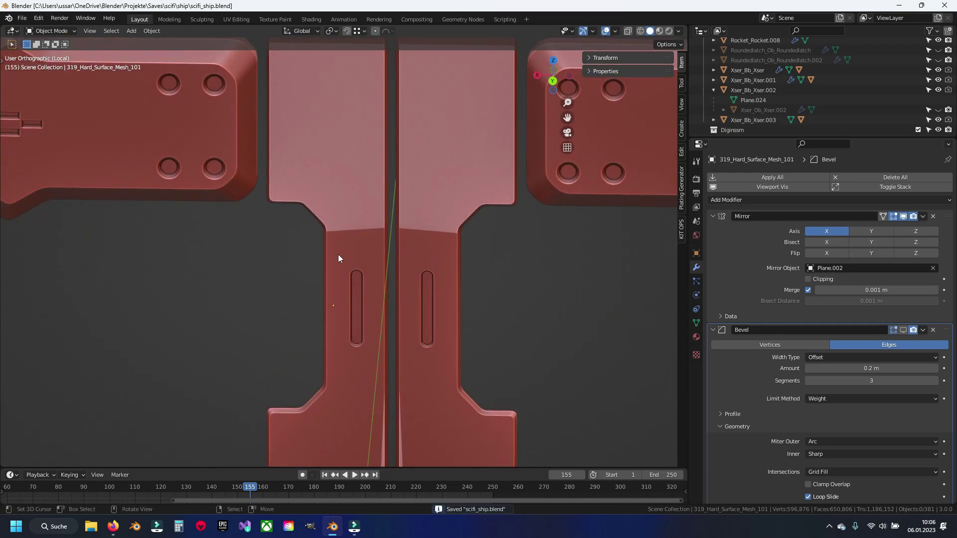
scroll(up, 3)
key(ctrl+KP_1)
key(Tab)
scroll(up, 3)
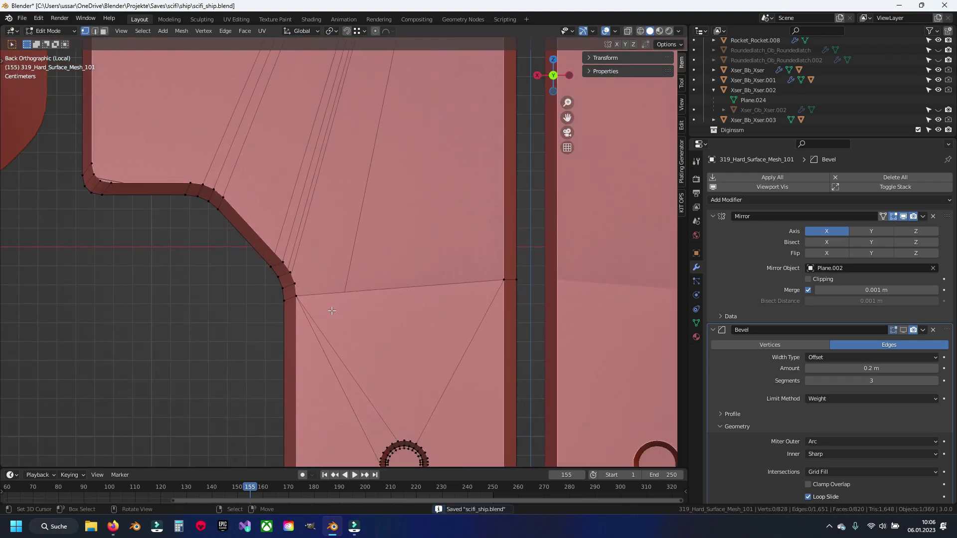
Join the bevel-corner vertex to the right-hand vertex and connect the corner vertices across
click(274, 264)
click(535, 285)
key(j)
key(alt+a)
drag(256, 193, 382, 330)
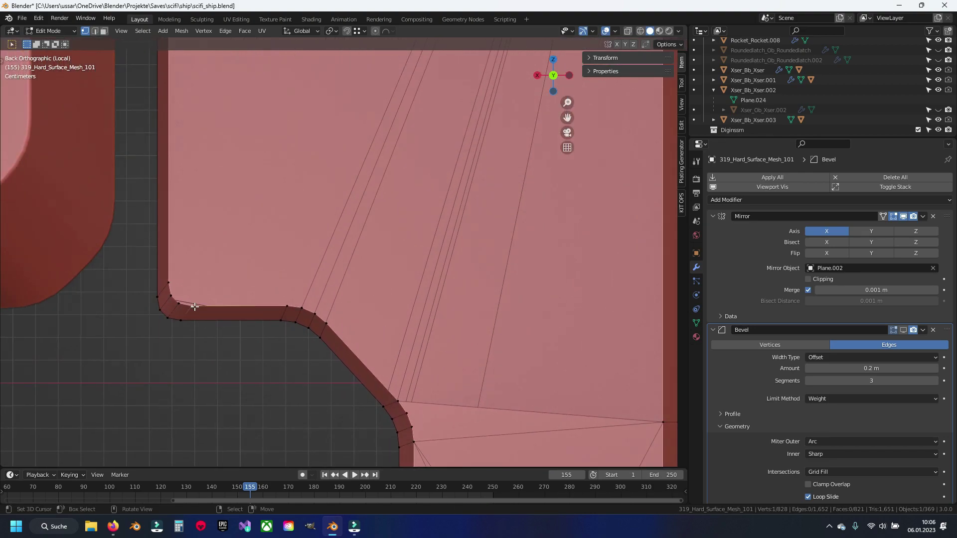
click(160, 295)
click(287, 306)
key(j)
Connect three more corner vertices along the plate with a new edge
click(169, 282)
drag(280, 154, 280, 289)
scroll(down, 3)
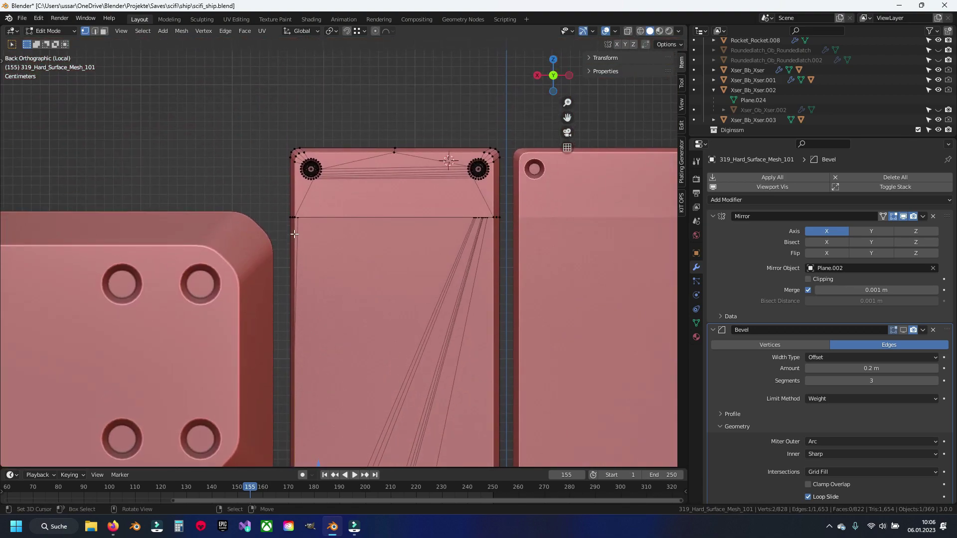
scroll(up, 3)
scroll(up, 3)
scroll(down, 3)
scroll(down, 3)
click(557, 239)
key(j)
key(alt+a)
Join the vertices where the edges converge at the top of the plate
scroll(down, 3)
scroll(up, 3)
drag(394, 196, 364, 308)
click(386, 154)
scroll(up, 3)
scroll(up, 3)
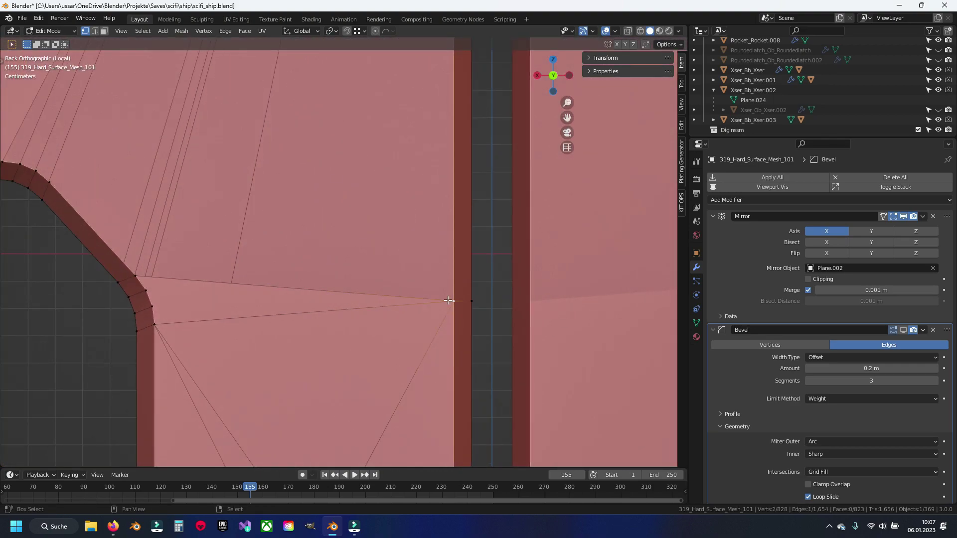
key(j)
Fill the remaining corner gap with a new face
click(138, 279)
drag(15, 169, 244, 309)
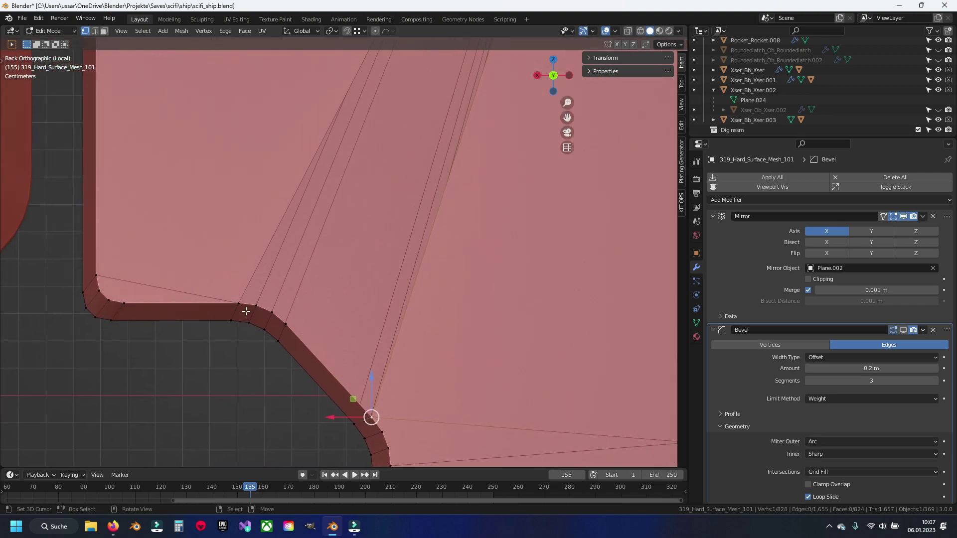
click(237, 301)
key(f)
key(alt+a)
Leave Edit Mode to view the whole mirrored model and save the file
scroll(down, 3)
scroll(down, 3)
scroll(up, 3)
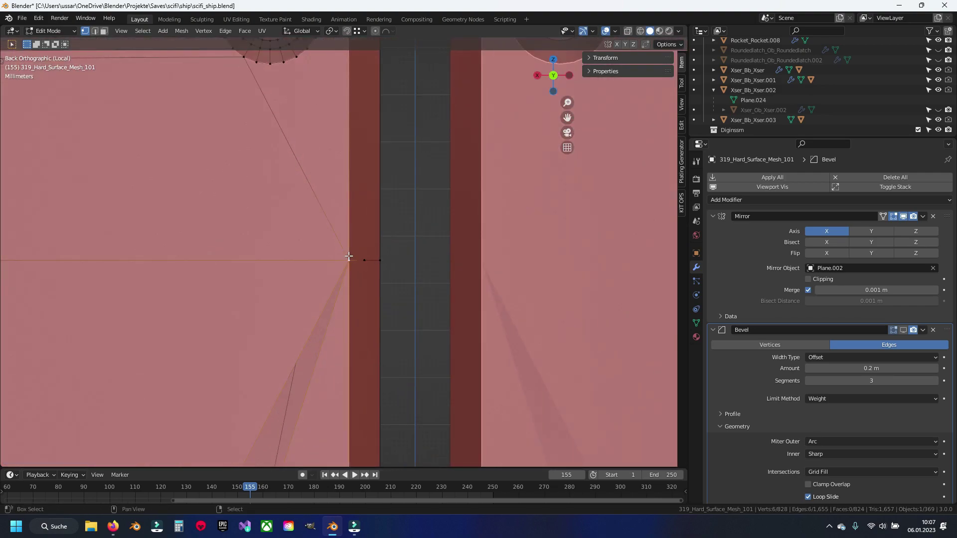
scroll(down, 3)
scroll(down, 3)
scroll(down, 3)
drag(334, 189, 349, 284)
key(Tab)
key(ctrl+s)
Select the hull plate mesh, re-enter Edit Mode and save again
drag(344, 239, 341, 106)
click(320, 391)
key(Tab)
key(Tab)
key(ctrl+s)
key(Tab)
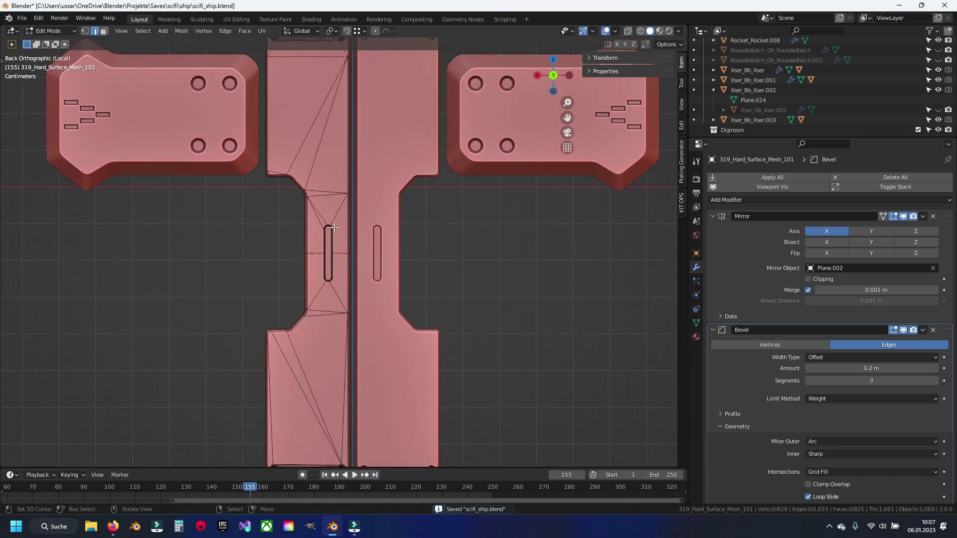
Merge the whole plate mesh by distance, removing 0 vertices
key(a)
key(m)
click(329, 156)
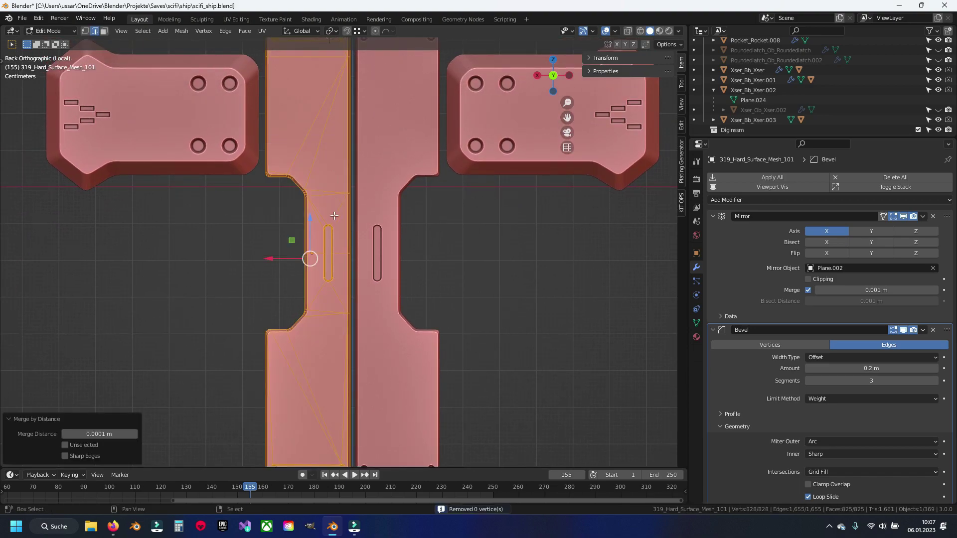
drag(333, 212, 349, 235)
key(Tab)
Apply rotation and scale to the mirrored hull plate object
click(339, 162)
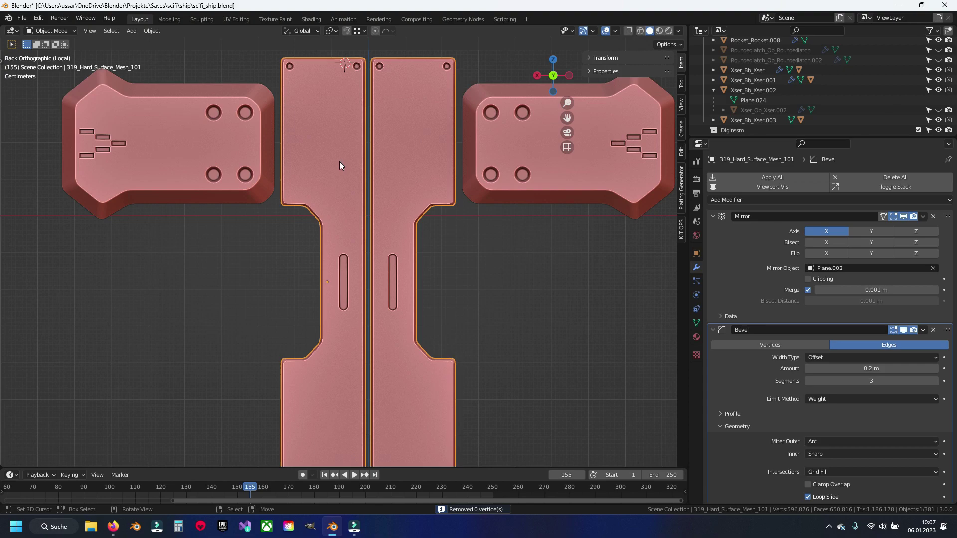
key(ctrl+a)
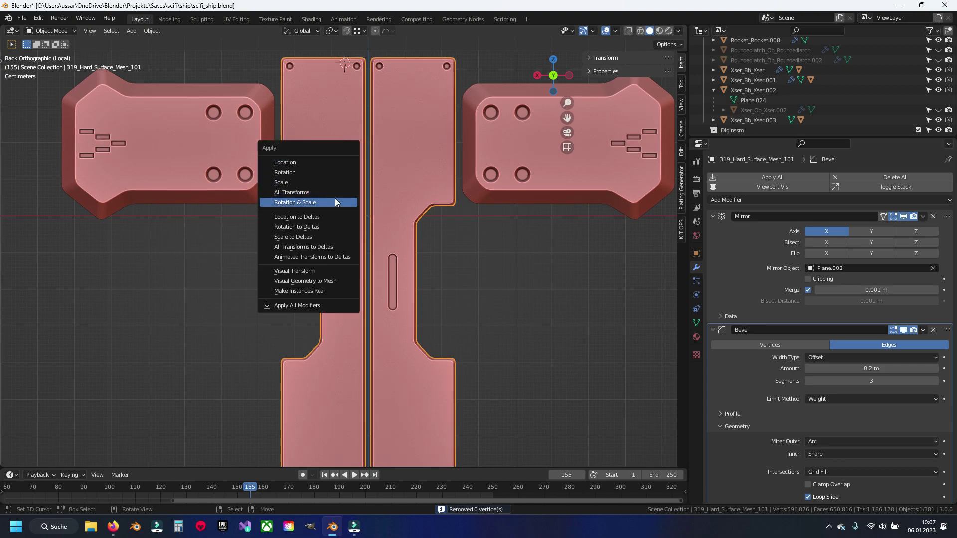
click(336, 193)
scroll(up, 3)
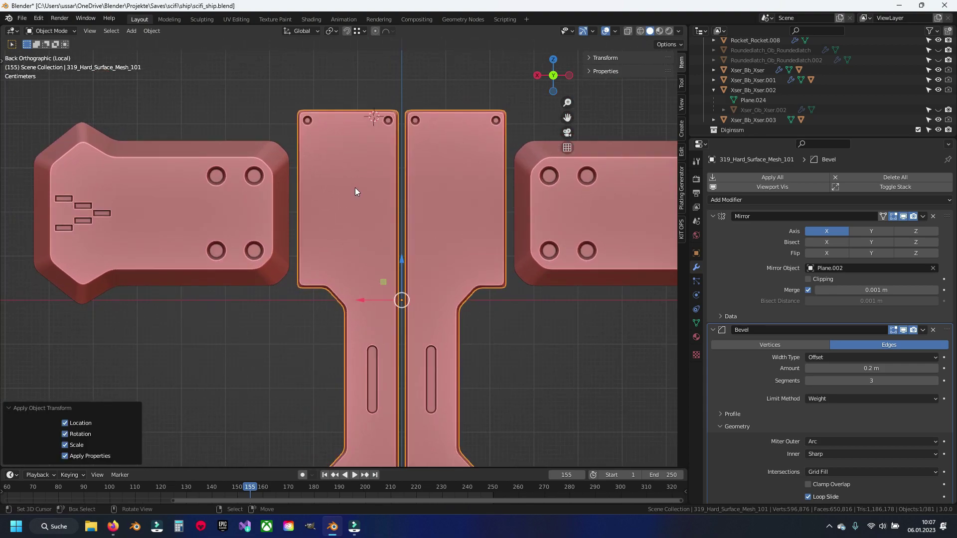
click(586, 58)
key(Tab)
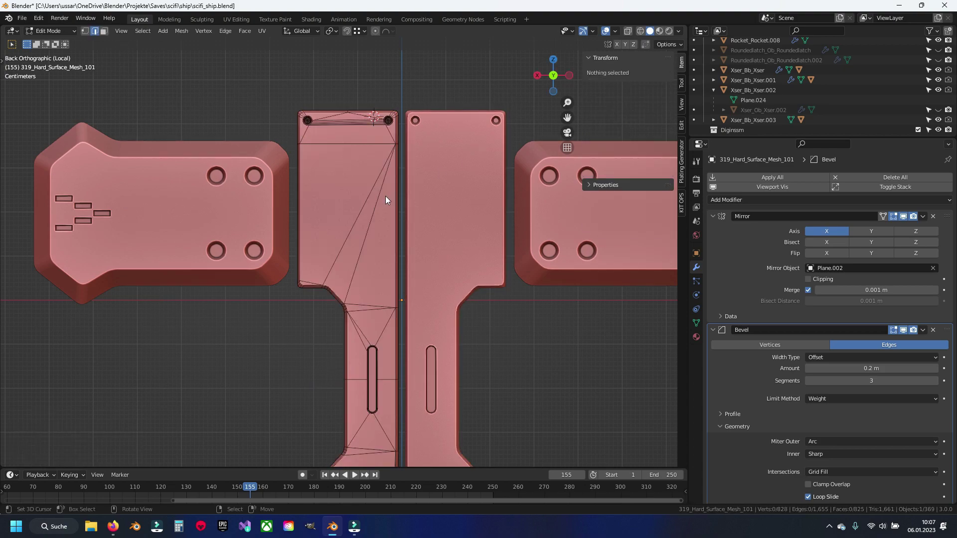
Select the plate's sharp edges and give them a bevel weight of 0.20
key(q)
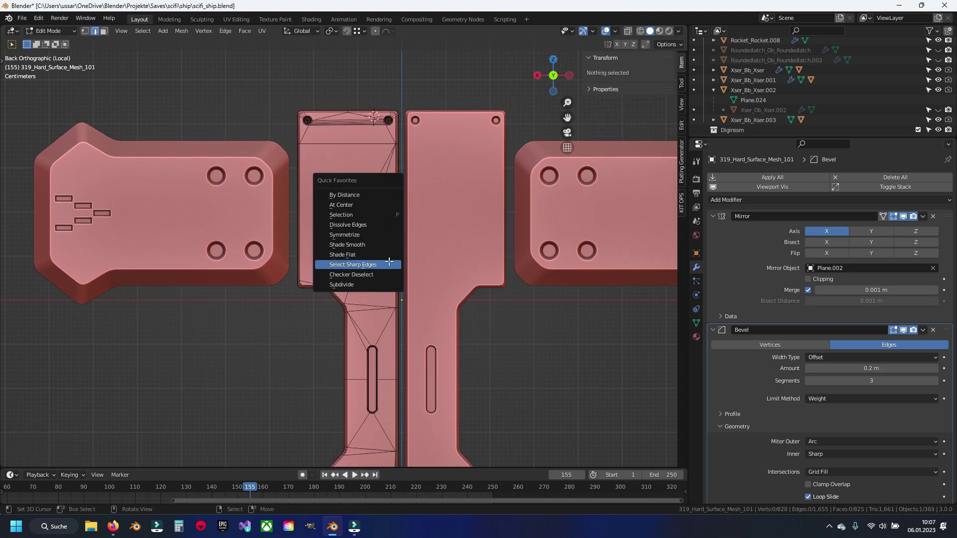
click(387, 264)
click(643, 158)
key(Return)
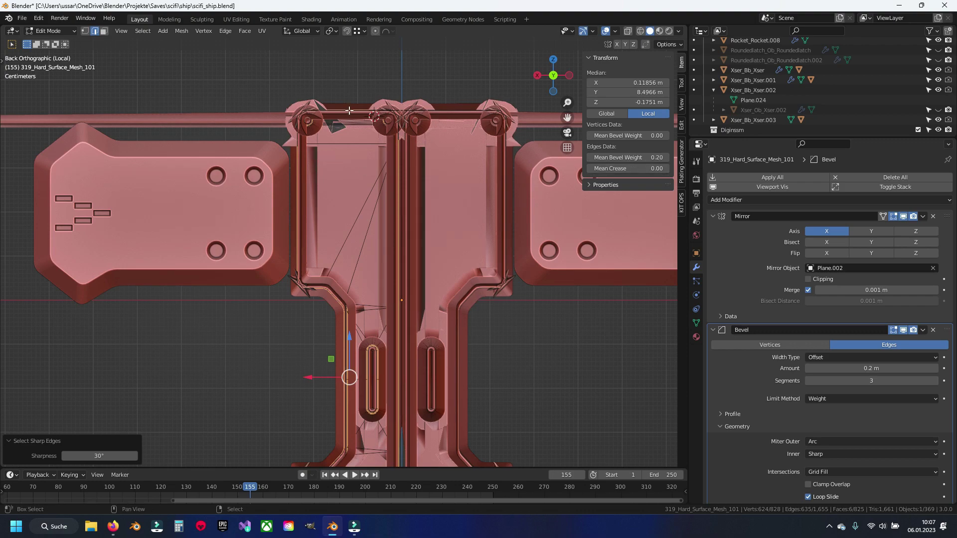
Try bevel weights of 0.15 and 0.05, then reset the sharp edges to 0.00
scroll(up, 3)
scroll(up, 3)
click(626, 158)
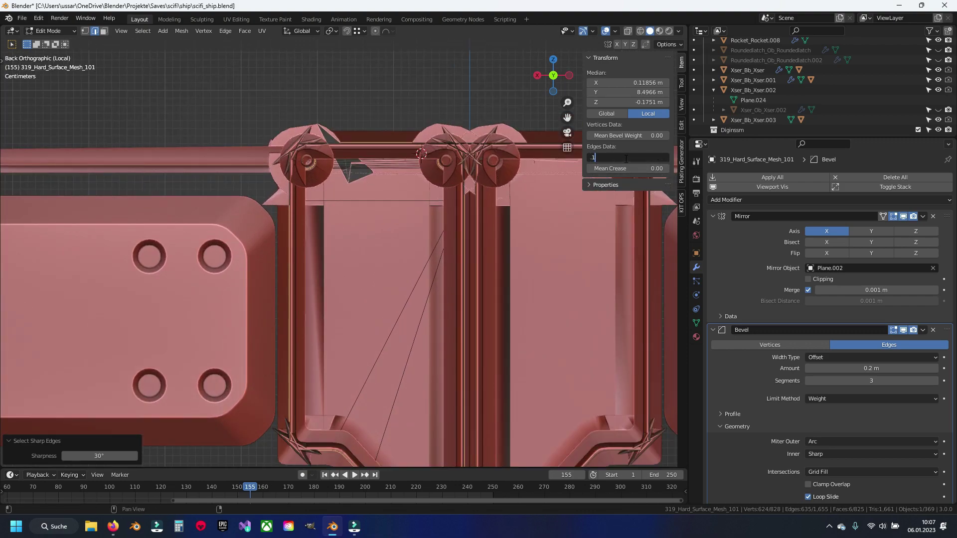
text(.15)
key(Return)
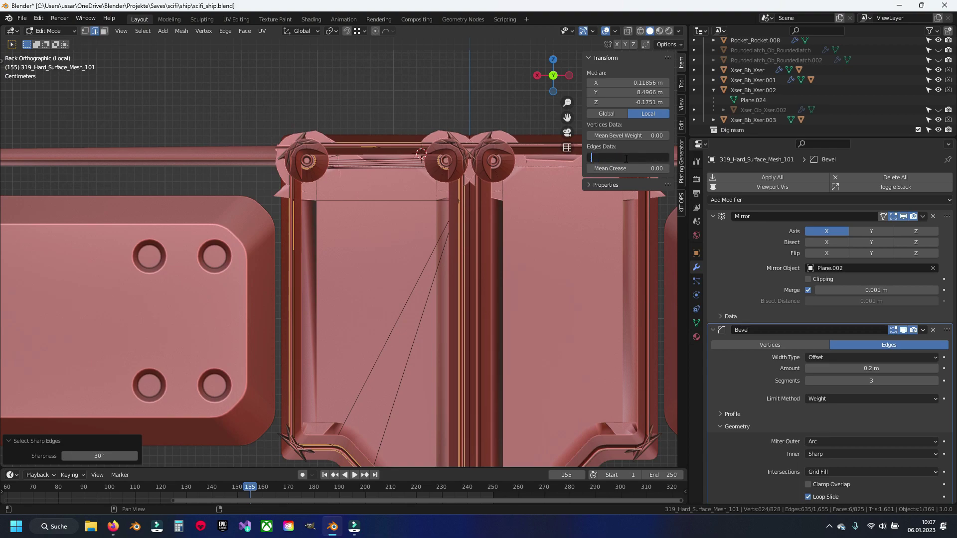
text(5)
key(Return)
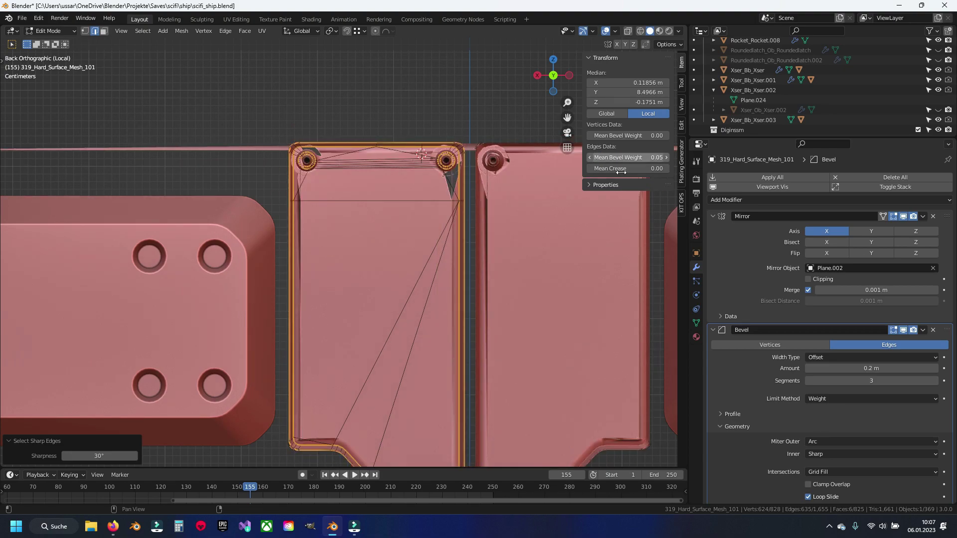
click(626, 160)
key(Return)
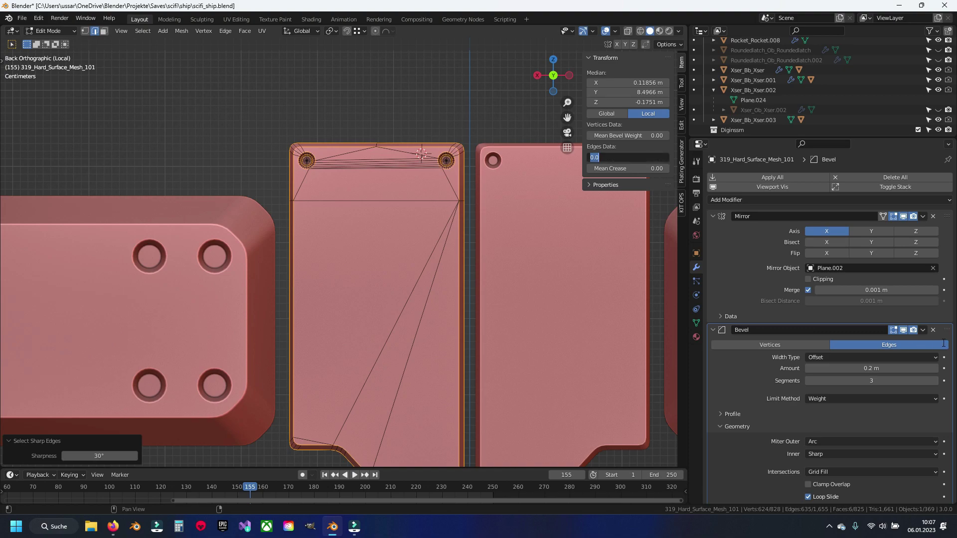
Move the Bevel modifier above Mirror and give the sharp edges bevel weight 0.2
key(Return)
drag(948, 327, 891, 229)
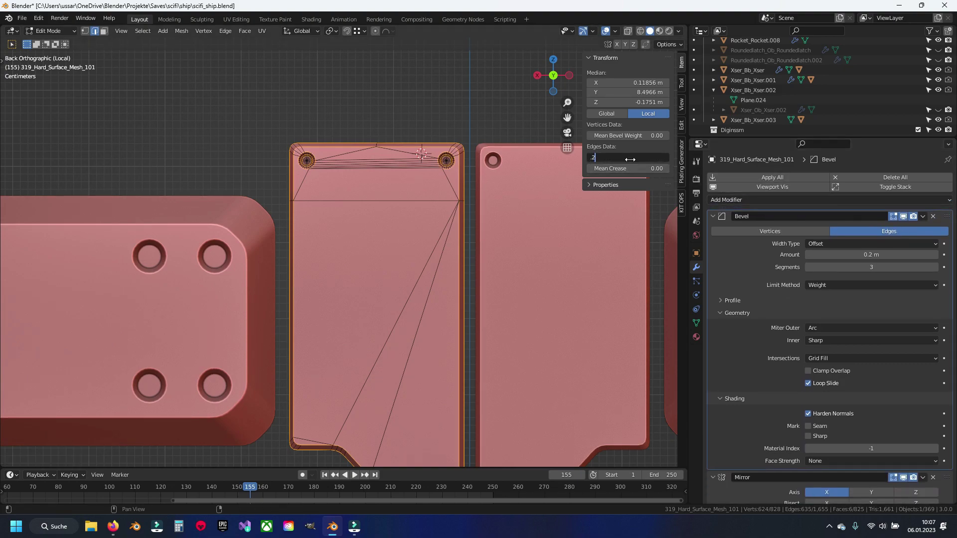
key(Return)
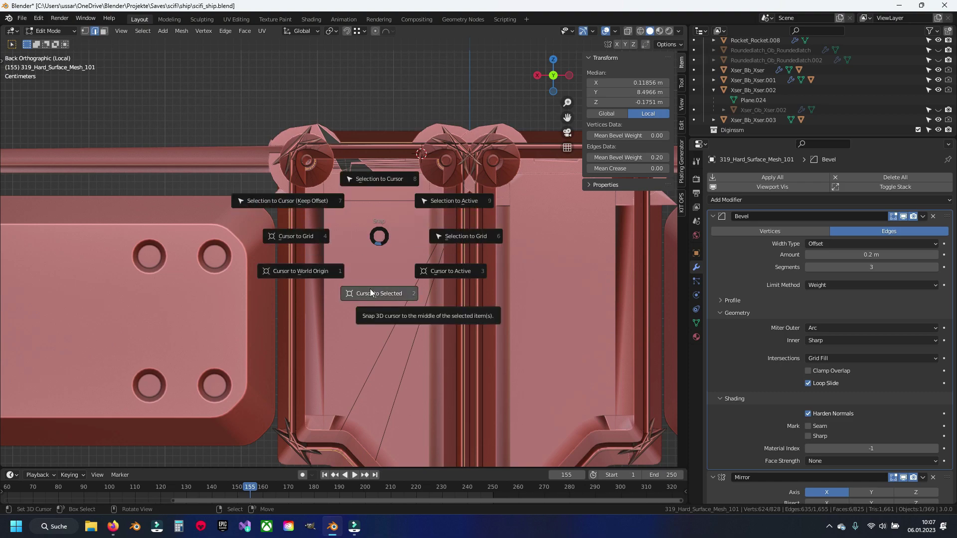
Snap the 3D cursor to the selection and set the panel's origin to the 3D cursor
click(370, 289)
scroll(down, 3)
drag(344, 279, 412, 261)
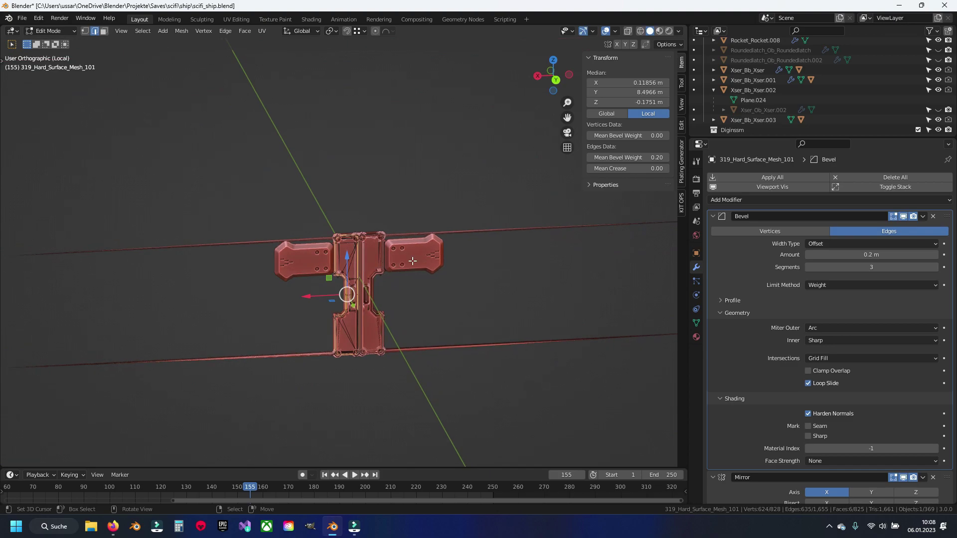
key(ctrl+Tab)
click(418, 256)
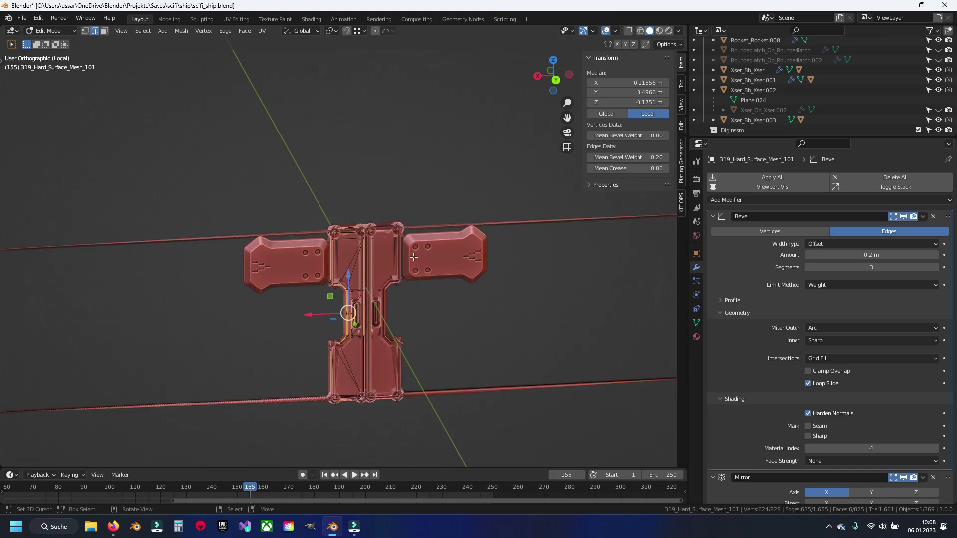
scroll(up, 3)
key(ctrl+shift+alt+c)
click(400, 307)
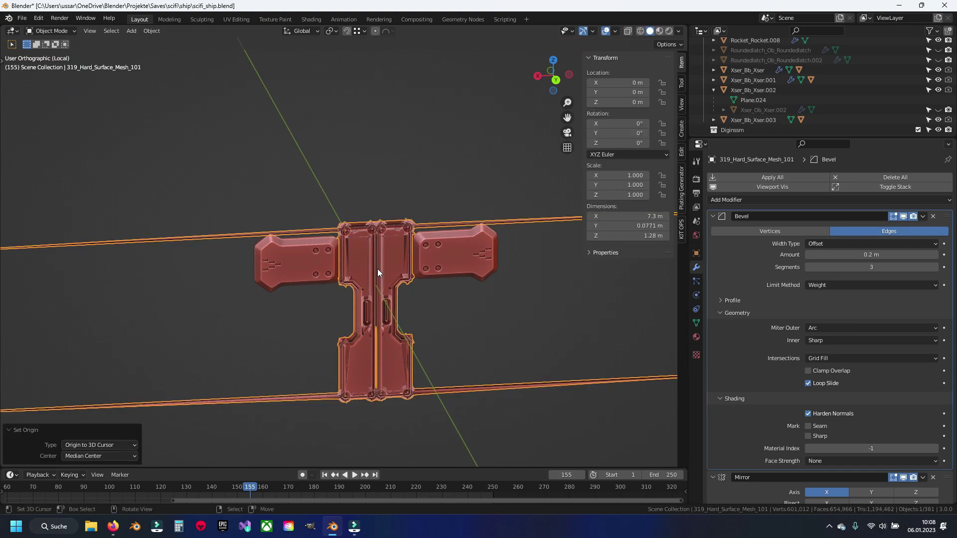
scroll(down, 3)
scroll(up, 3)
Save the file and apply all transforms to the panel mesh
key(ctrl+s)
key(ctrl+a)
click(431, 275)
scroll(up, 3)
key(Tab)
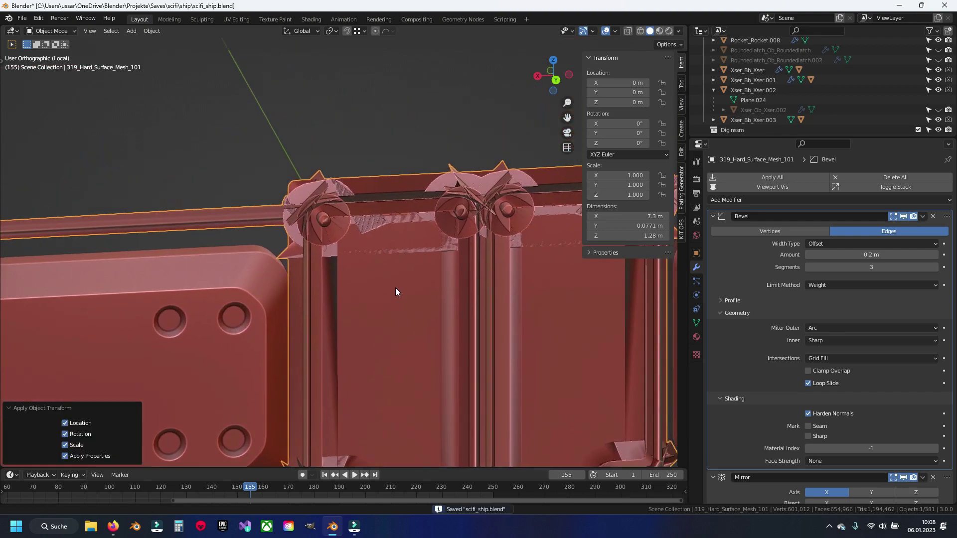
scroll(up, 3)
scroll(up, 3)
scroll(up, 3)
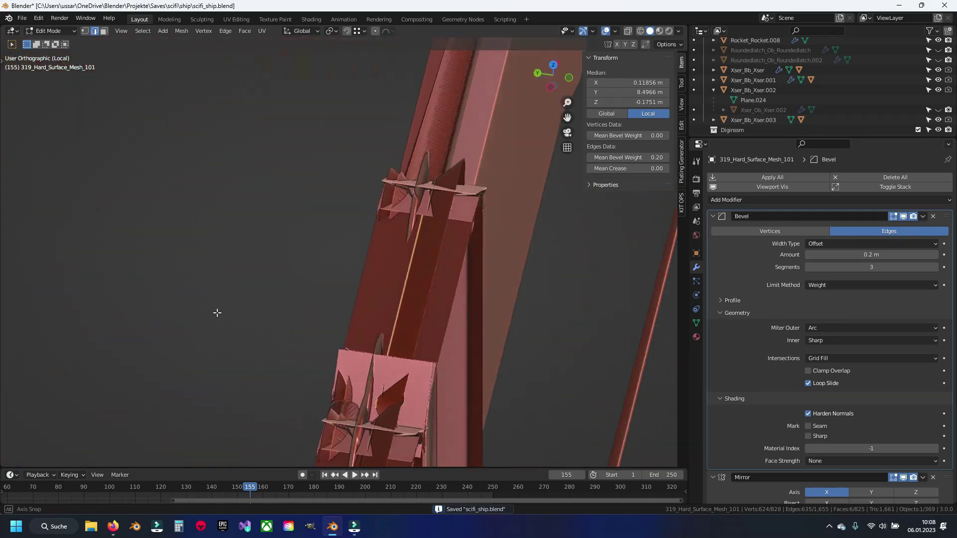
drag(319, 269, 335, 299)
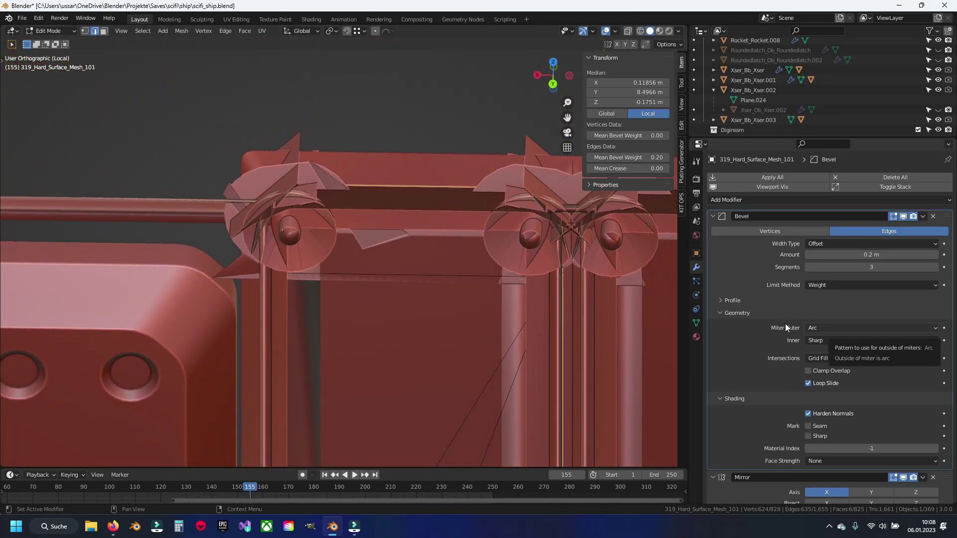
Reselect panel mesh 319_Hard_Surface_Mesh_101 and set its Bevel amount to 0.02 m
key(Tab)
click(192, 298)
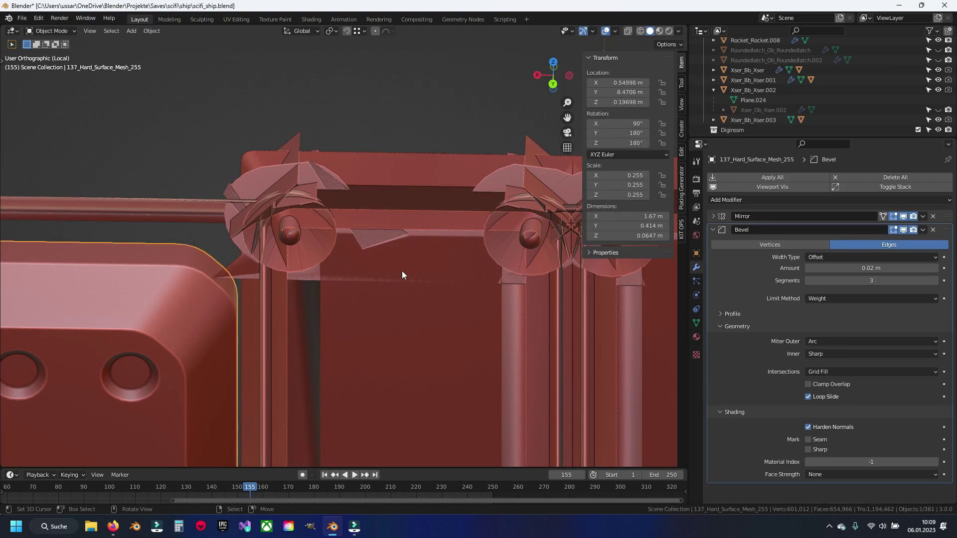
click(402, 271)
double_click(849, 254)
key(Return)
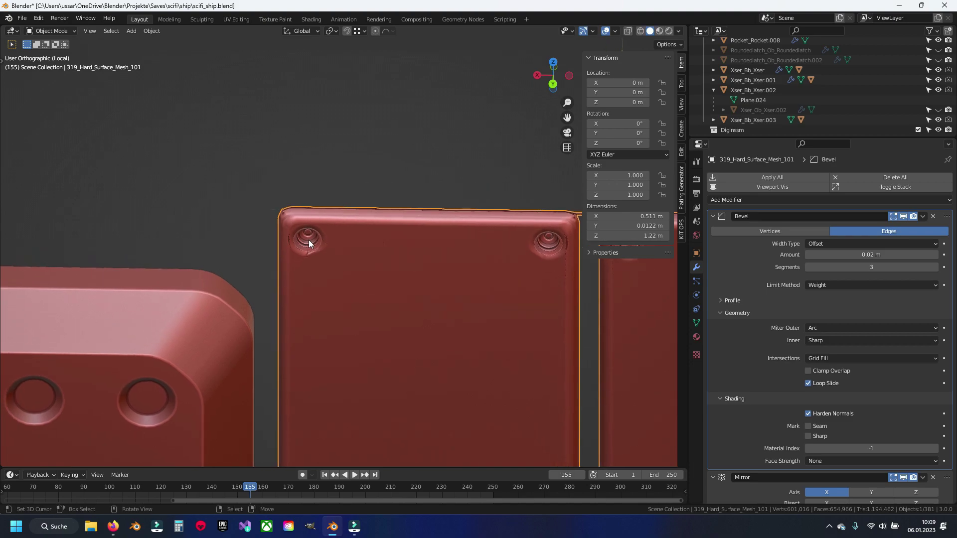
scroll(up, 3)
scroll(up, 3)
key(Tab)
Give the selected sharp edges a bevel weight of 0.15
drag(339, 239, 324, 215)
text(.15)
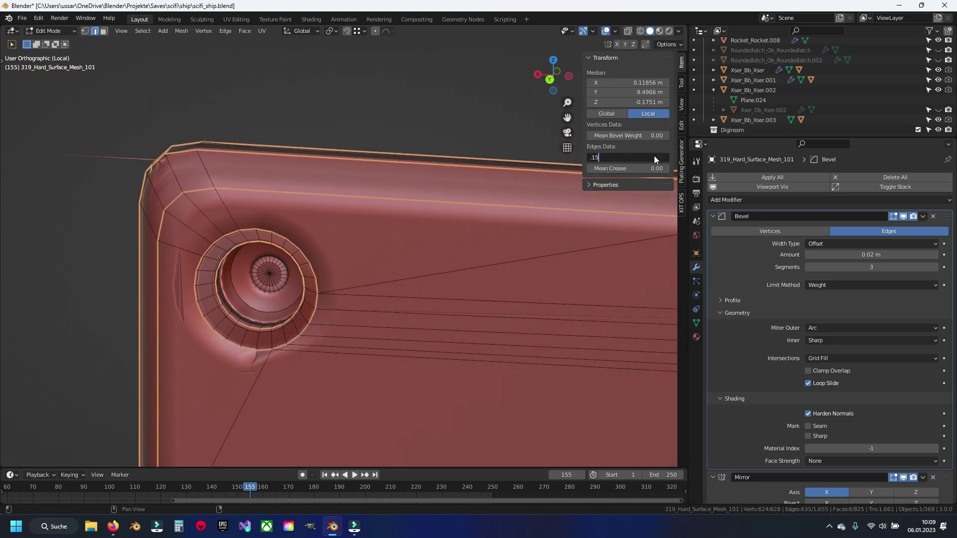
key(Return)
scroll(up, 3)
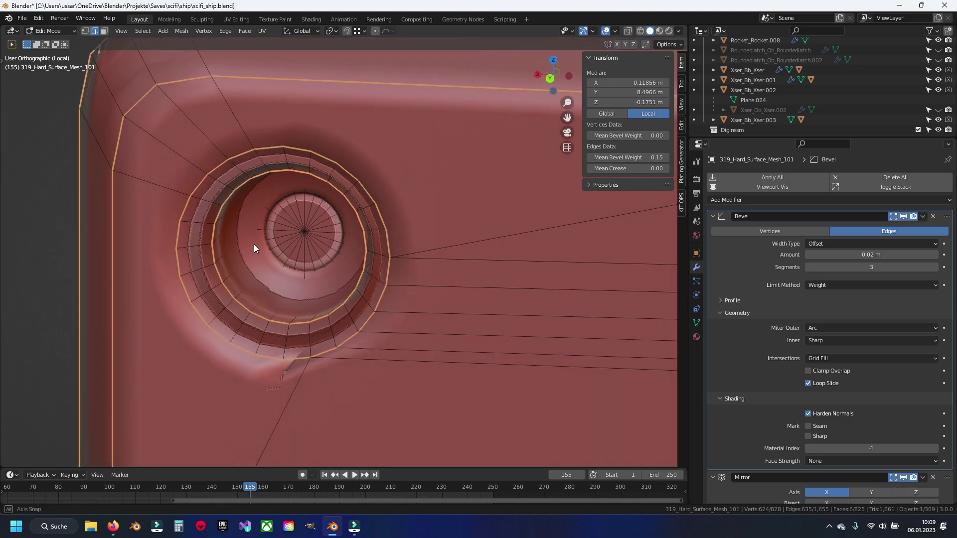
scroll(up, 3)
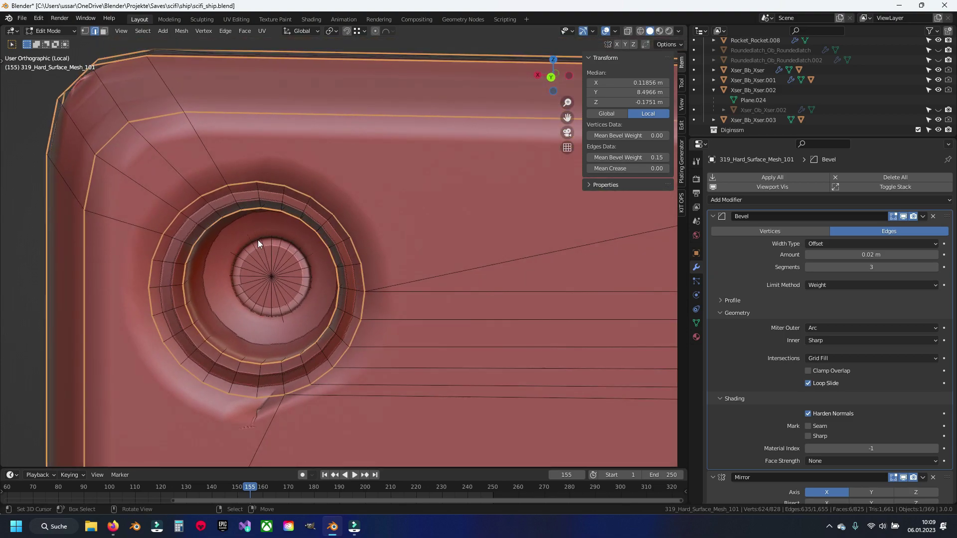
Clear the selection and select the fastener's complete outer ring edge loop
key(alt+a)
click(351, 331)
click(361, 276)
key(shift+space)
key(g)
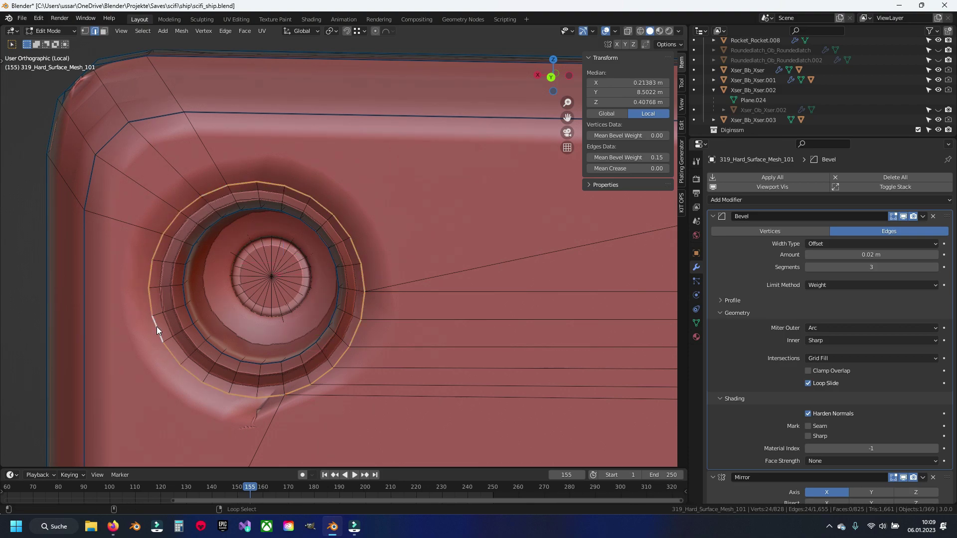
scroll(down, 3)
scroll(up, 3)
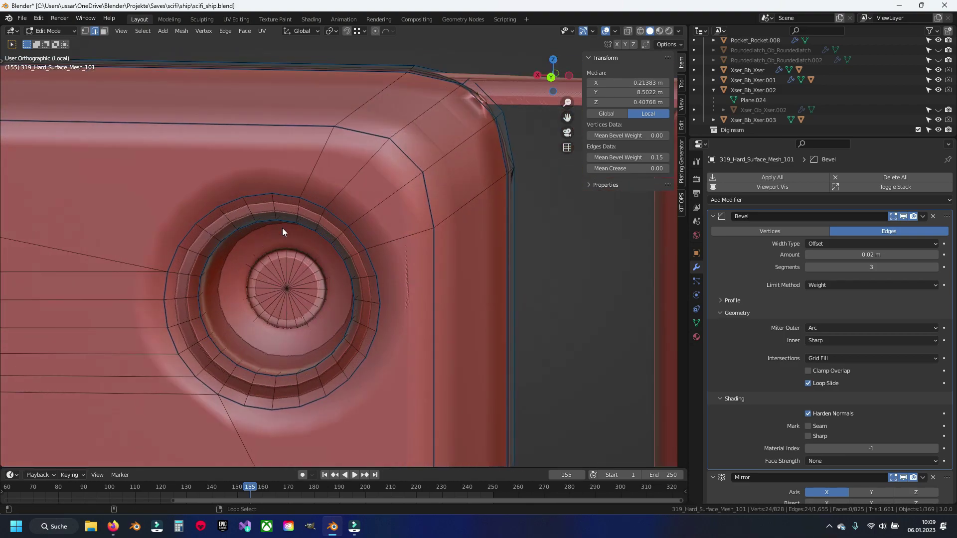
click(318, 205)
click(379, 312)
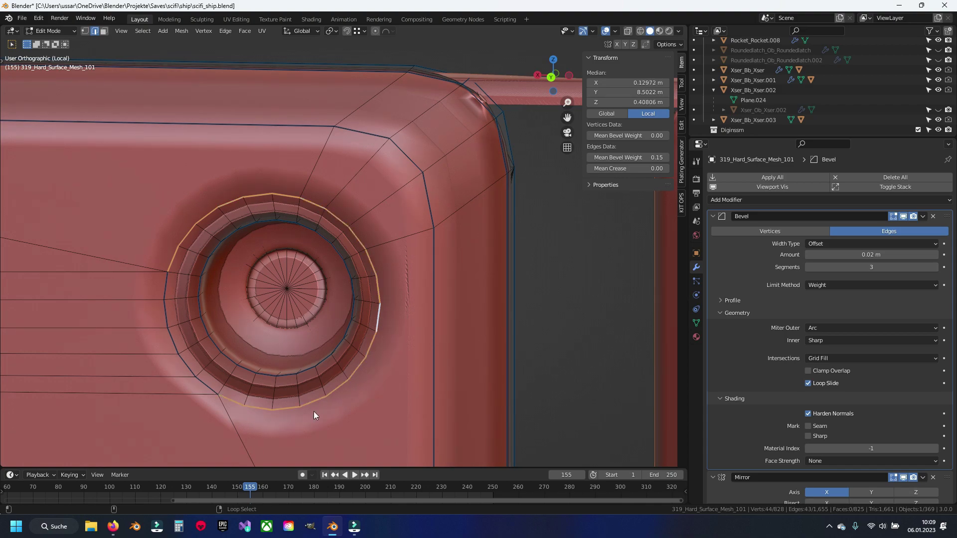
click(198, 386)
scroll(down, 3)
scroll(up, 3)
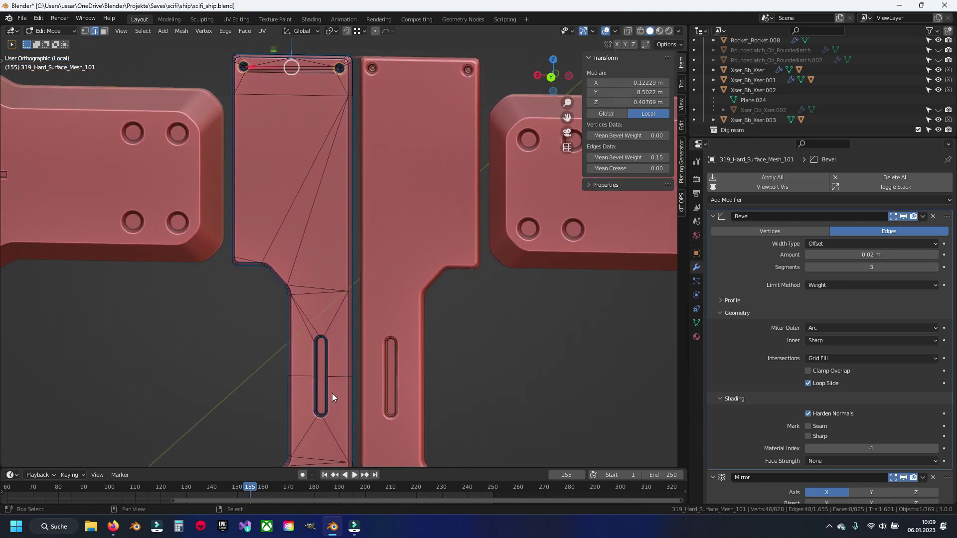
scroll(up, 3)
scroll(up, 3)
scroll(up, 3)
Add the slot's side and bottom edge loops to the selection
click(323, 241)
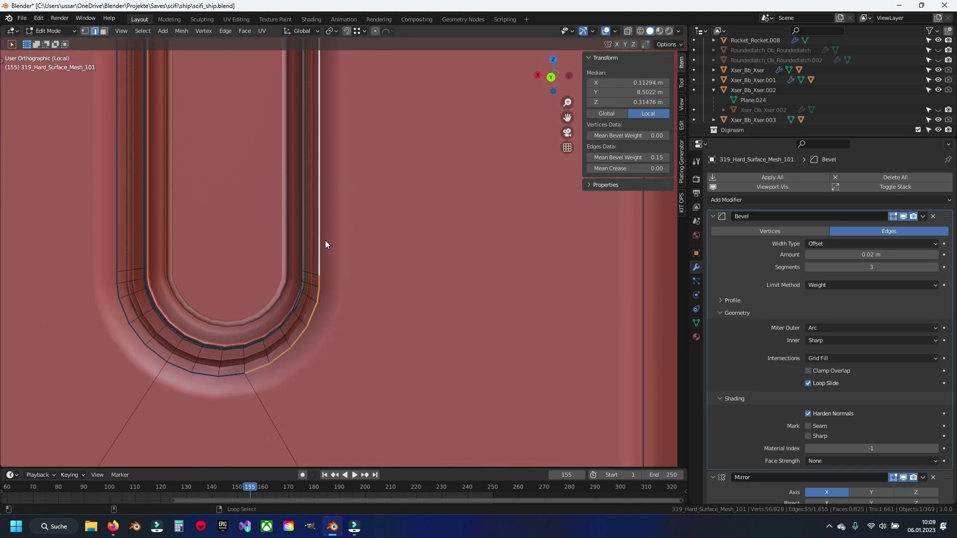
click(199, 385)
scroll(down, 3)
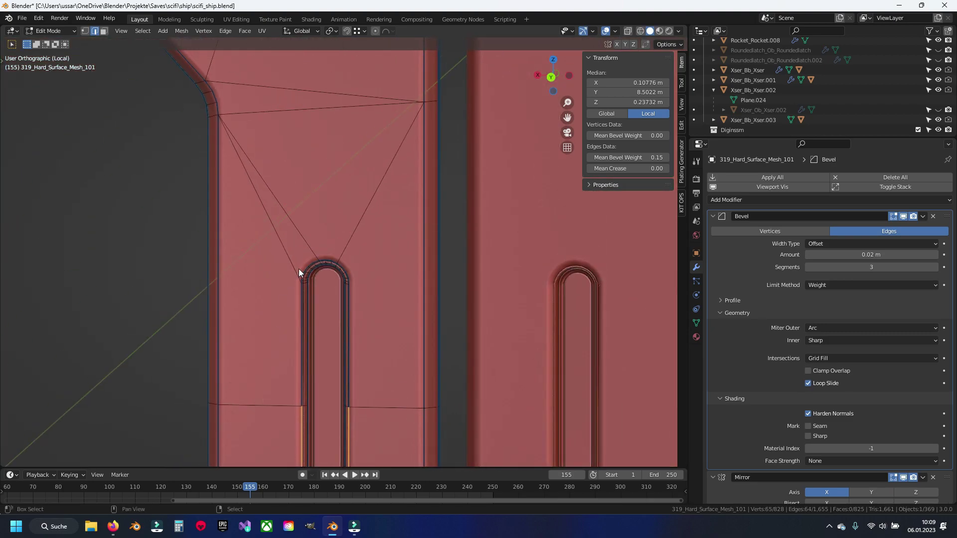
scroll(up, 3)
scroll(up, 3)
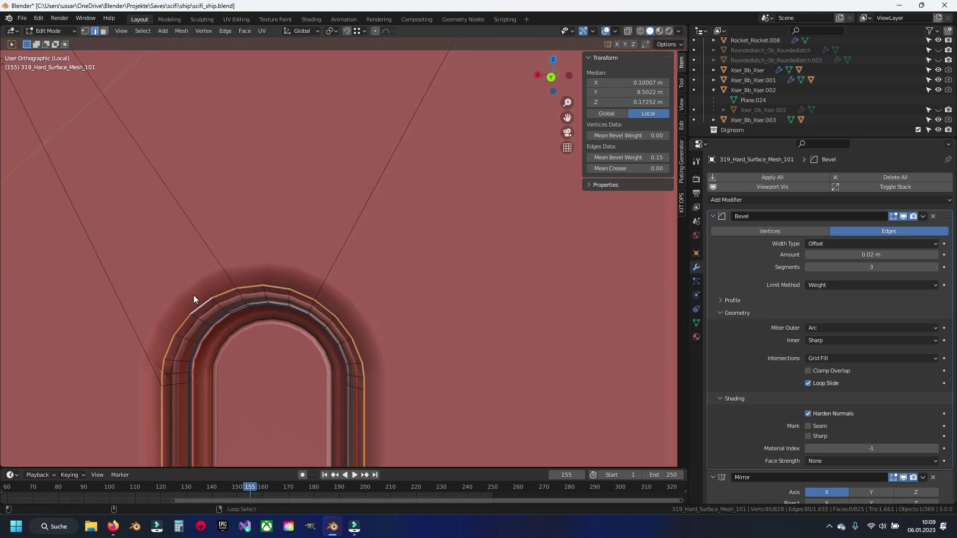
scroll(down, 3)
scroll(down, 3)
scroll(up, 3)
drag(382, 350, 283, 225)
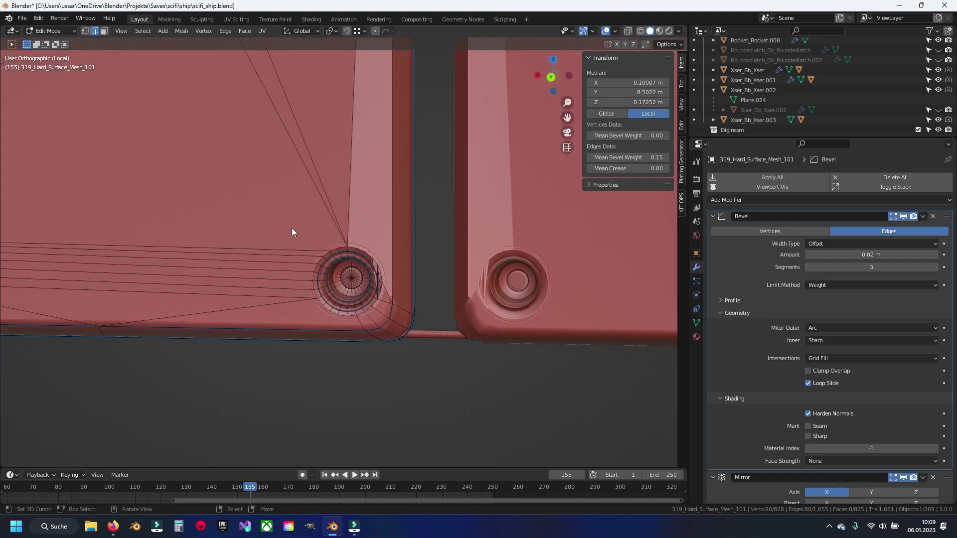
scroll(up, 3)
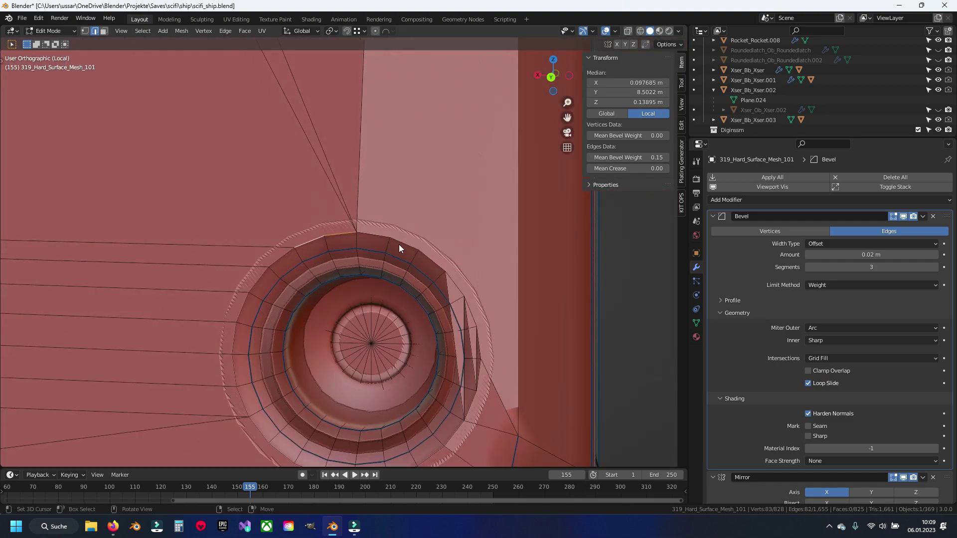
Undo the top-rim edge selection and inspect the panel's bottom edge and top-left fastener
key(ctrl+z)
scroll(down, 3)
drag(397, 250, 600, 237)
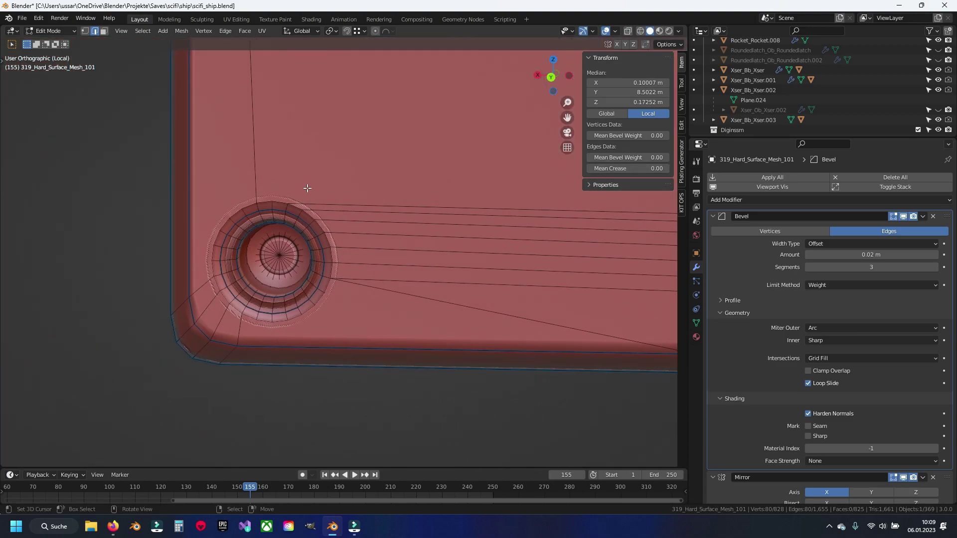
scroll(down, 3)
scroll(up, 3)
drag(289, 115, 437, 422)
scroll(up, 3)
scroll(up, 3)
scroll(down, 3)
scroll(down, 3)
scroll(up, 3)
scroll(up, 3)
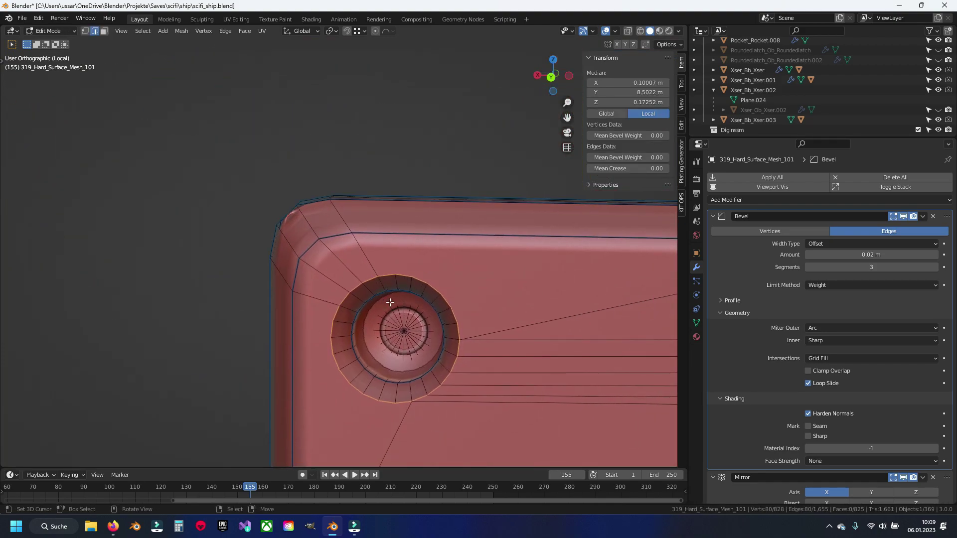
Check the fastener's ring loop in wireframe back view, then clear the edge selection
key(shift+z)
drag(384, 308, 361, 235)
scroll(up, 3)
key(a)
key(alt+a)
key(a)
click(366, 230)
key(Tab)
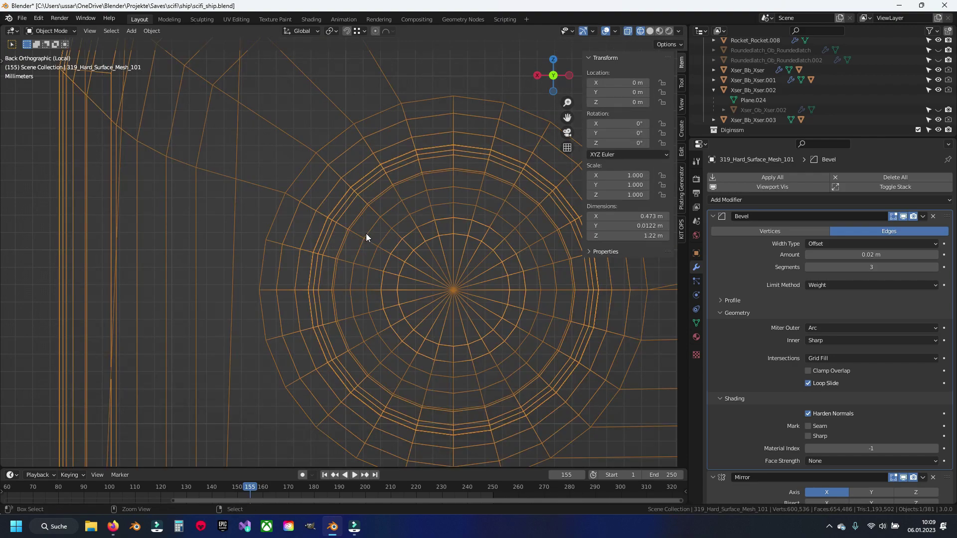
key(shift+z)
key(Tab)
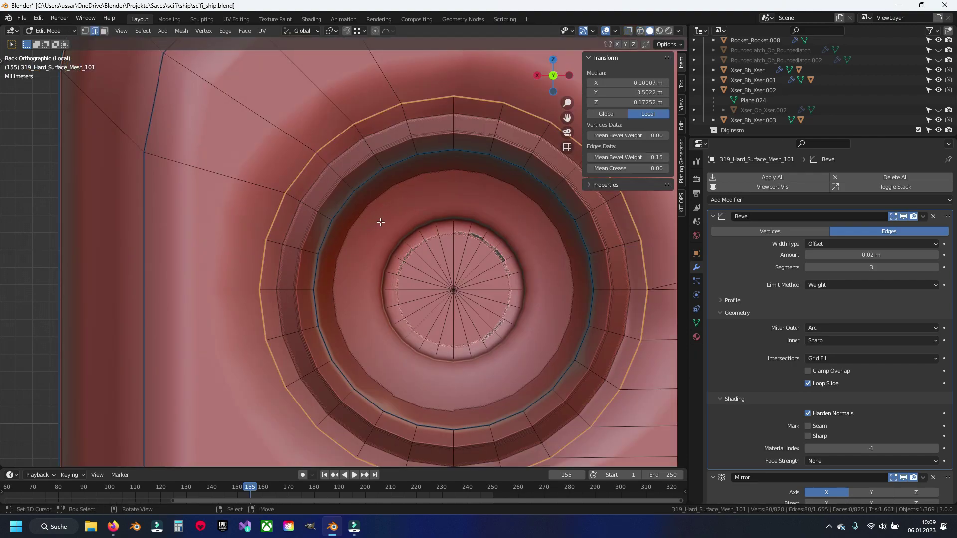
key(alt+a)
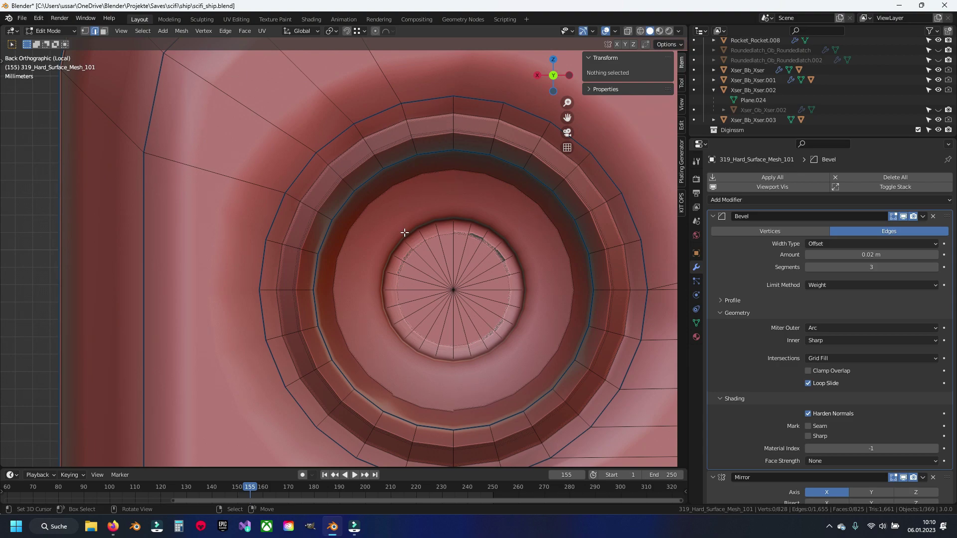
Select all sharp edges and give them a bevel weight of 0.1
key(shift+g)
click(399, 306)
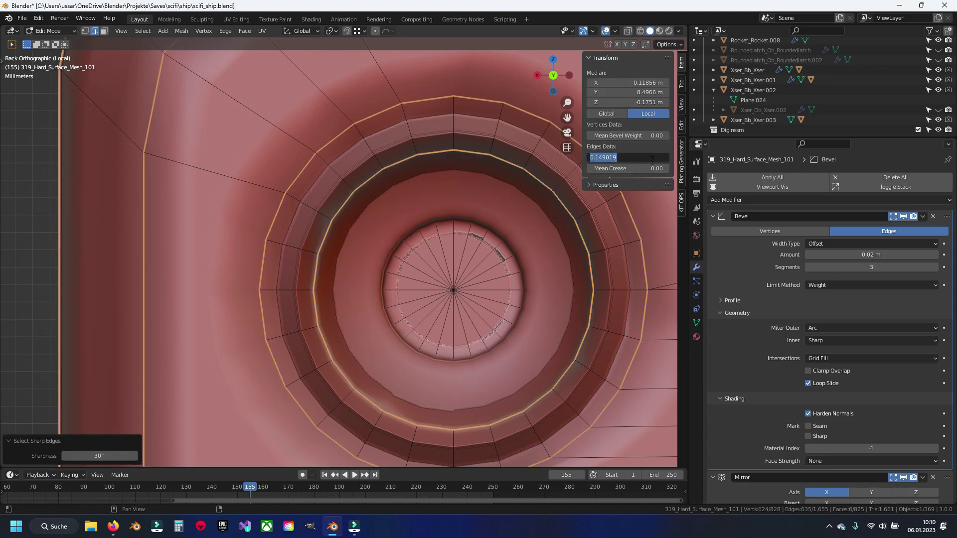
text(0.1)
key(Return)
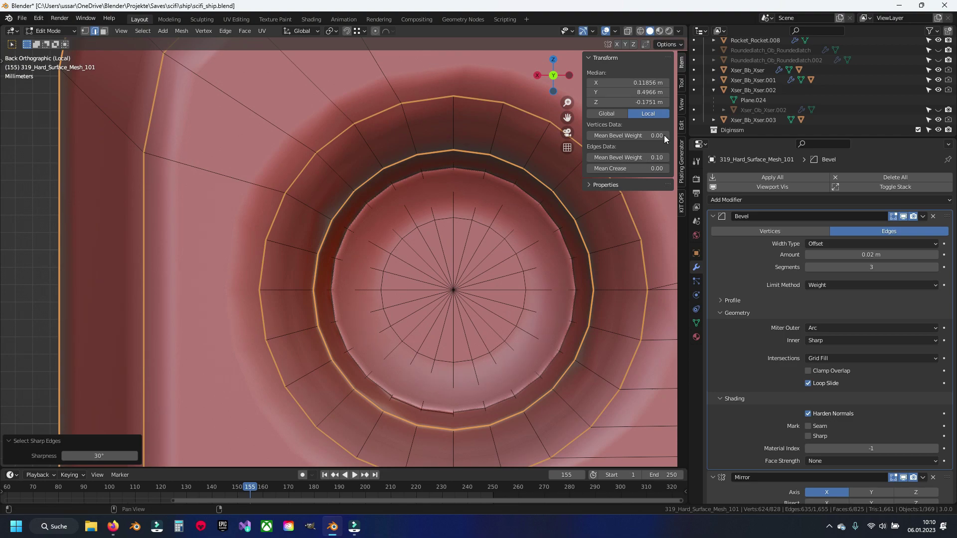
scroll(down, 3)
scroll(down, 3)
key(Tab)
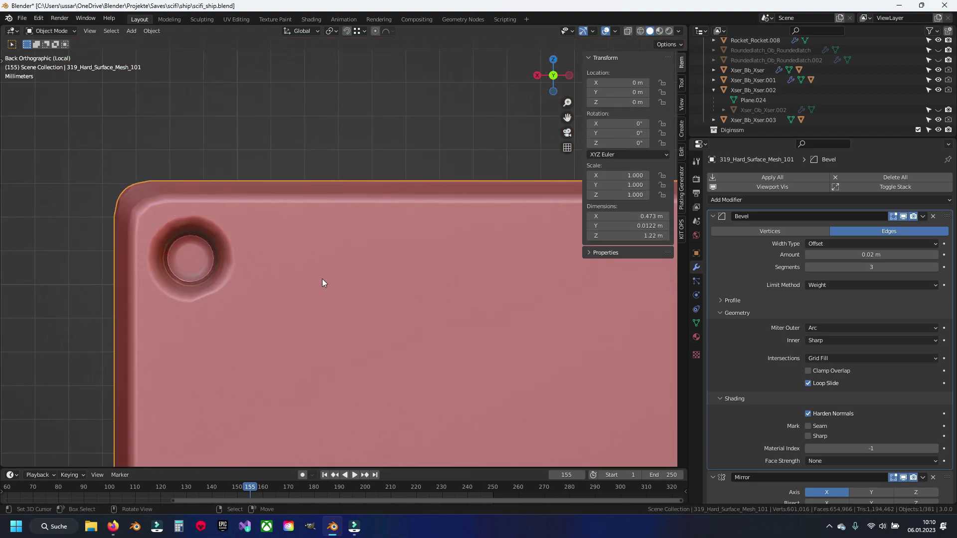
Frame the edge loops around the hole and set their bevel weight to 0.05
key(Tab)
key(KP_Decimal)
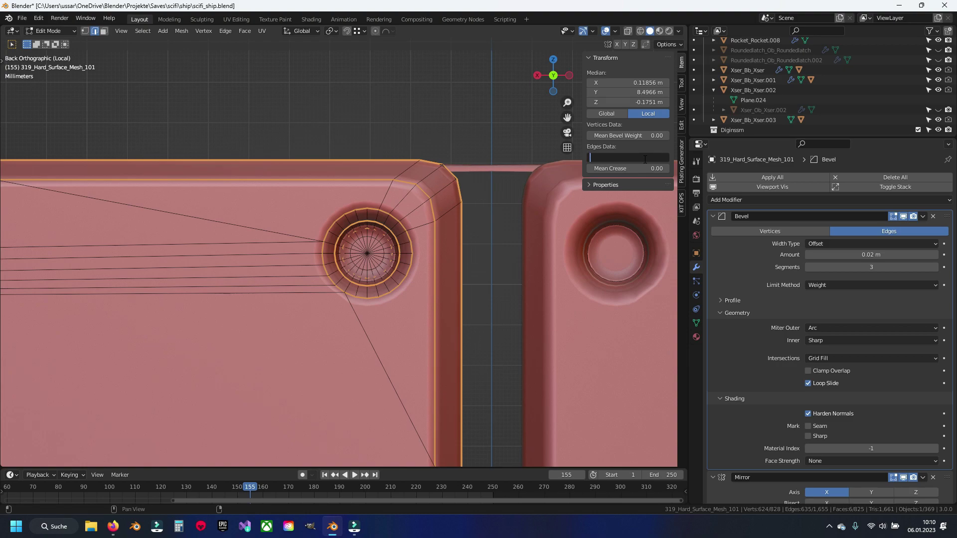
text(05)
key(Return)
Inspect the newly rounded hole bevel in object mode, zooming in and out
key(Tab)
scroll(down, 3)
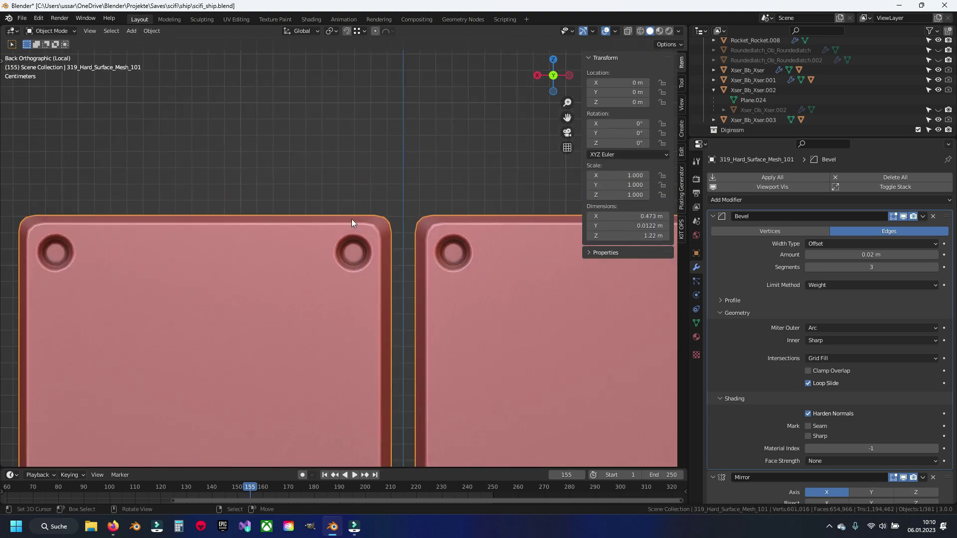
scroll(up, 3)
scroll(down, 3)
scroll(down, 3)
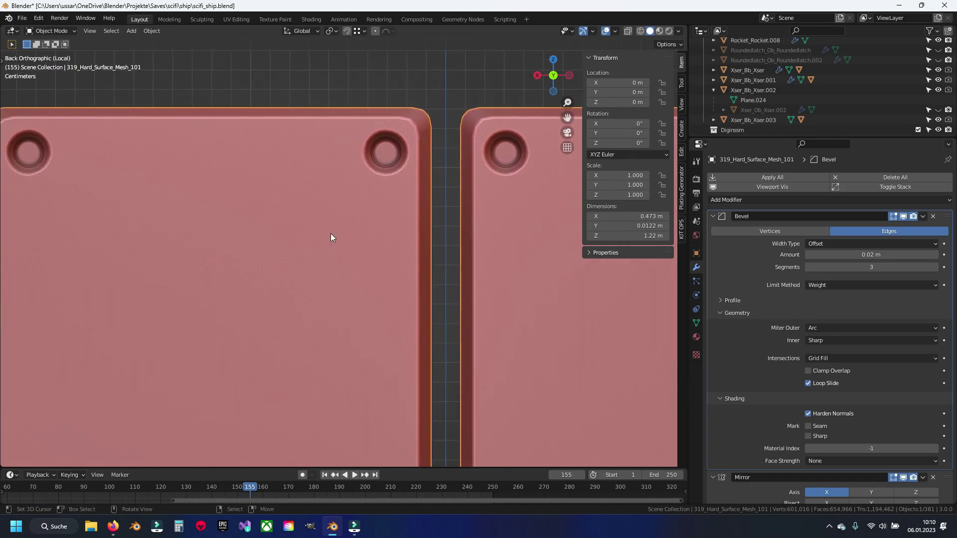
scroll(down, 3)
scroll(down, 3)
scroll(up, 3)
scroll(down, 3)
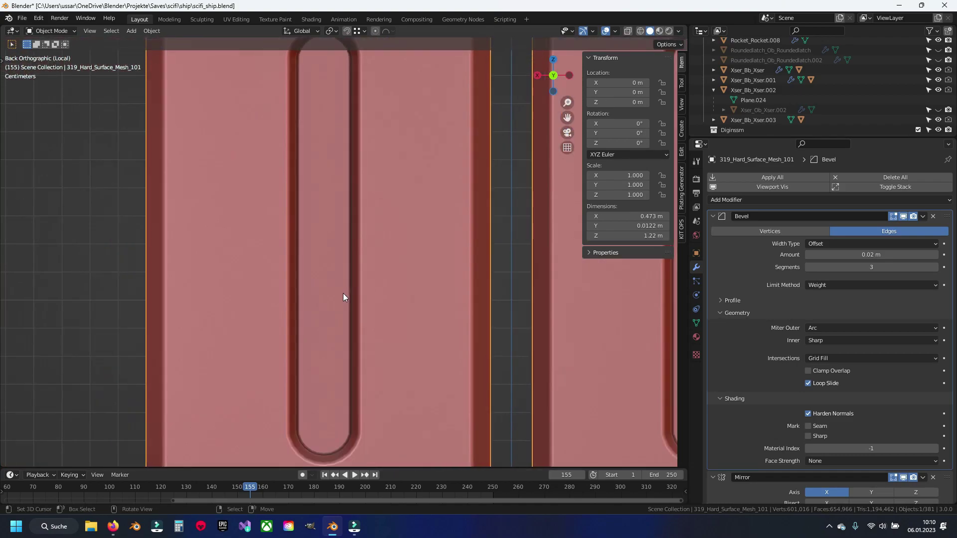
scroll(down, 3)
scroll(down, 3)
scroll(down, 3)
scroll(up, 3)
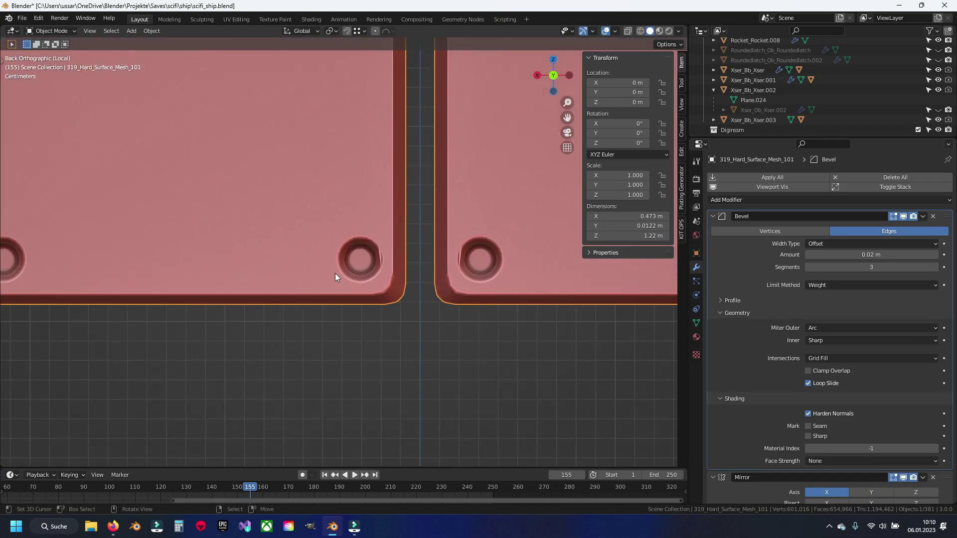
scroll(up, 3)
scroll(up, 3)
scroll(up, 3)
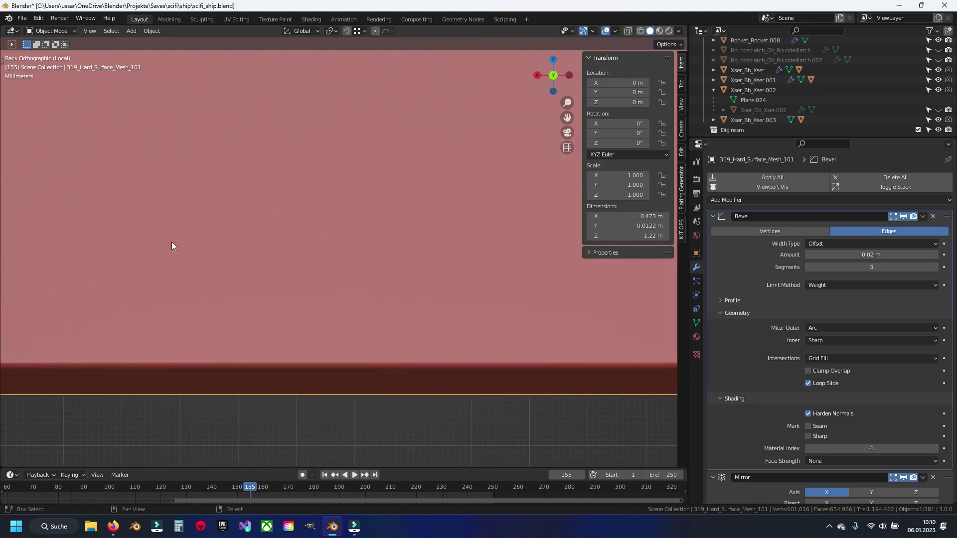
scroll(down, 3)
scroll(down, 3)
scroll(down, 3)
scroll(up, 3)
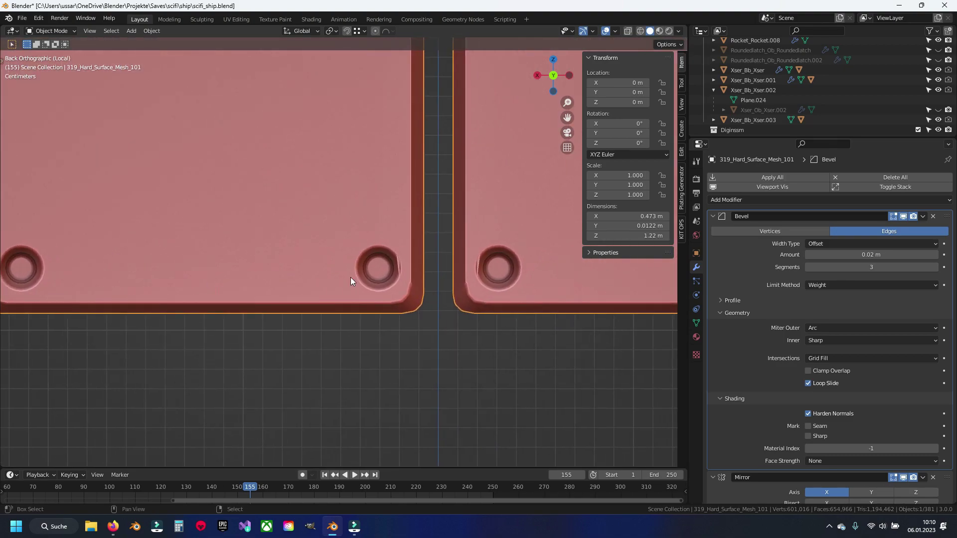
scroll(up, 3)
key(Tab)
scroll(up, 3)
Select all edges, run a Delete cleanup to remove sliver geometry, and save
scroll(up, 3)
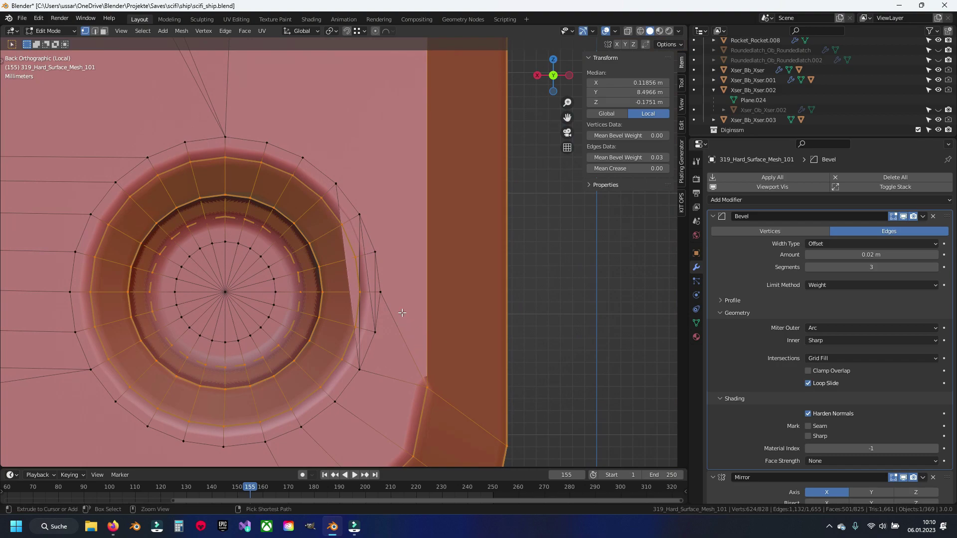
key(alt+a)
key(2)
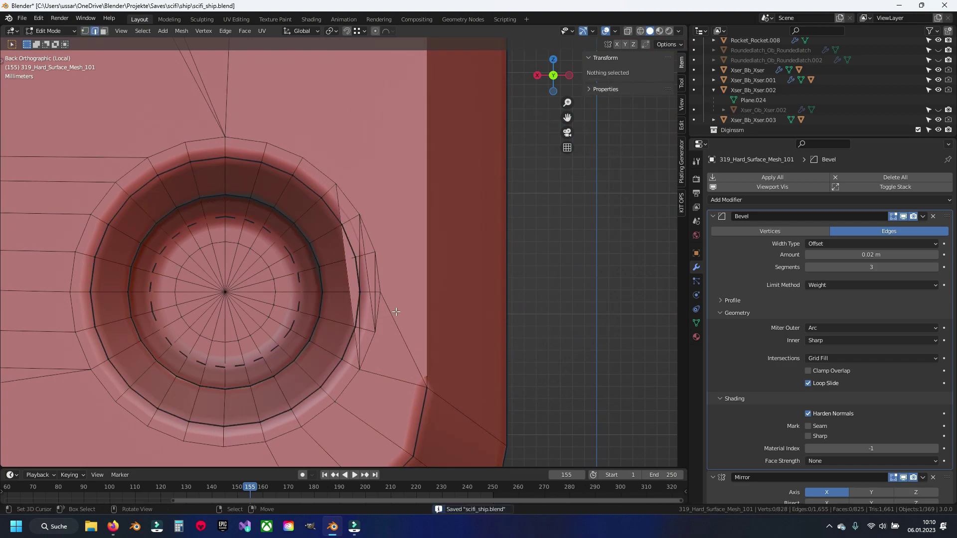
key(a)
key(x)
click(375, 141)
key(1)
key(a)
key(alt+a)
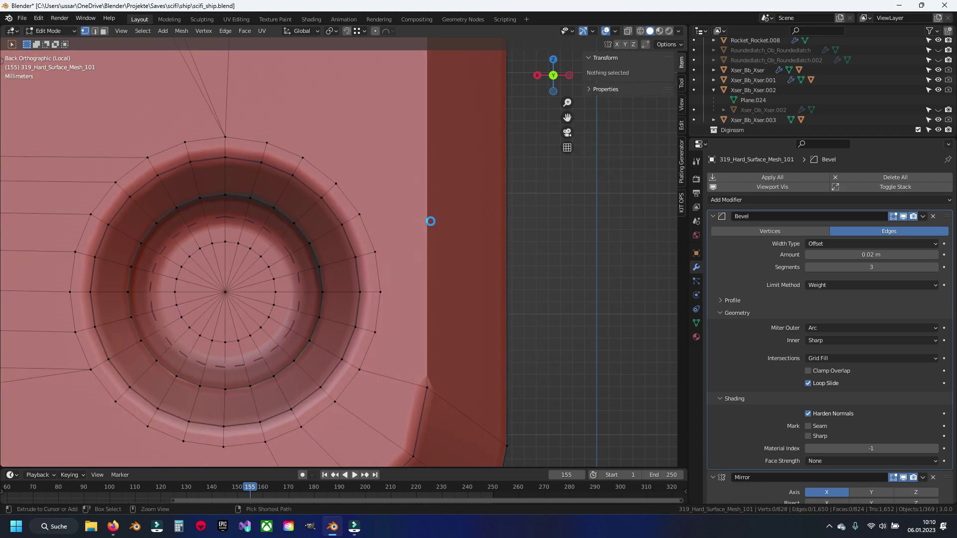
key(ctrl+s)
Add a loop cut across the left panel
key(ctrl+r)
scroll(down, 3)
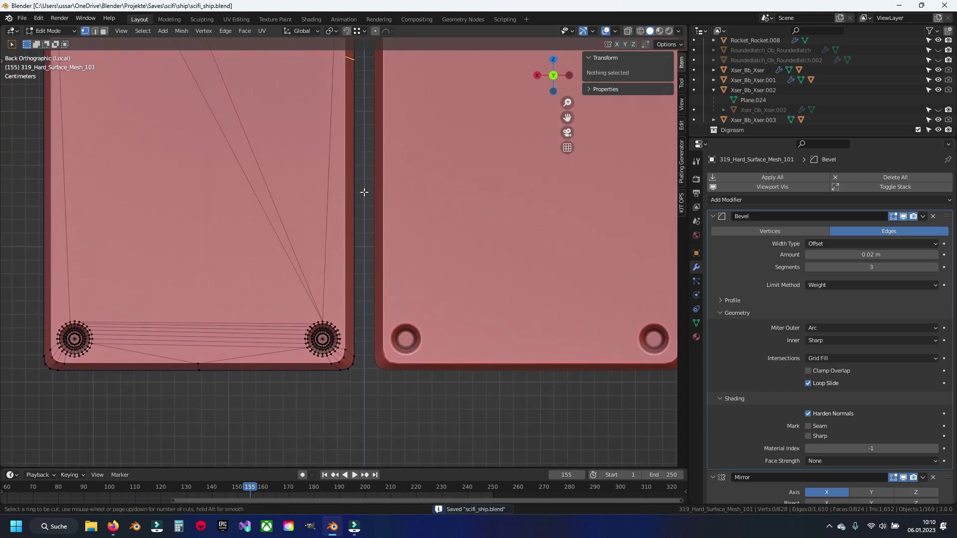
click(353, 199)
click(383, 444)
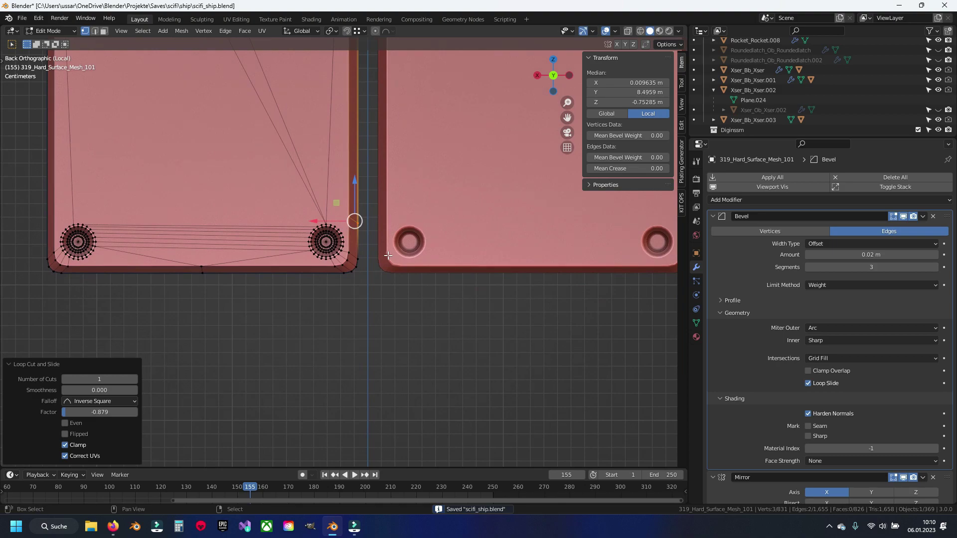
scroll(up, 3)
Connect the hole's outer ring vertex to the corner vertex with a new edge
click(371, 252)
scroll(up, 3)
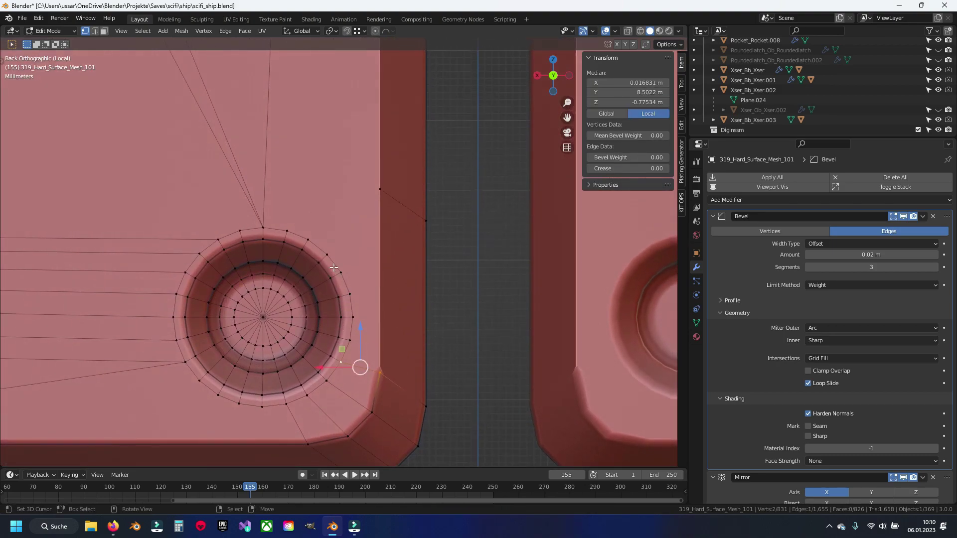
scroll(up, 3)
click(298, 243)
click(403, 146)
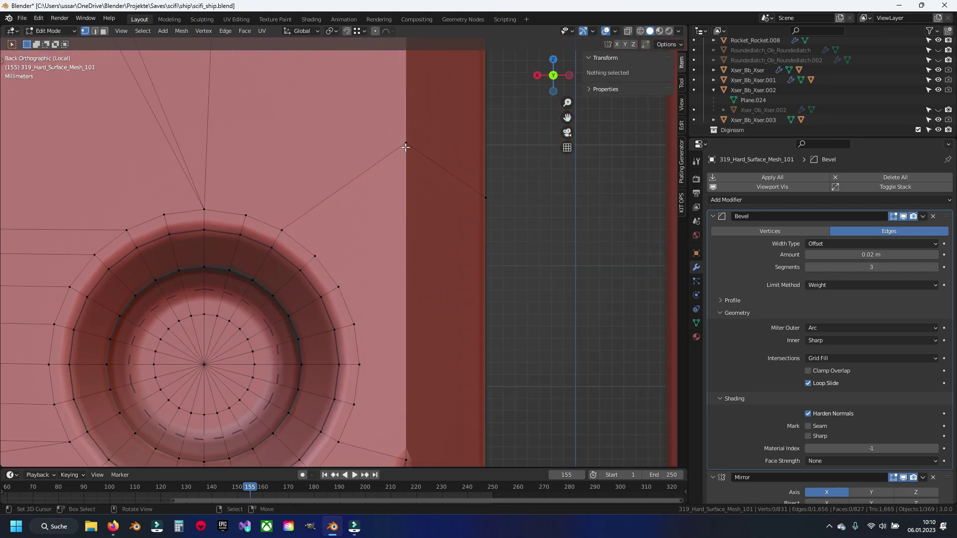
drag(283, 218, 361, 217)
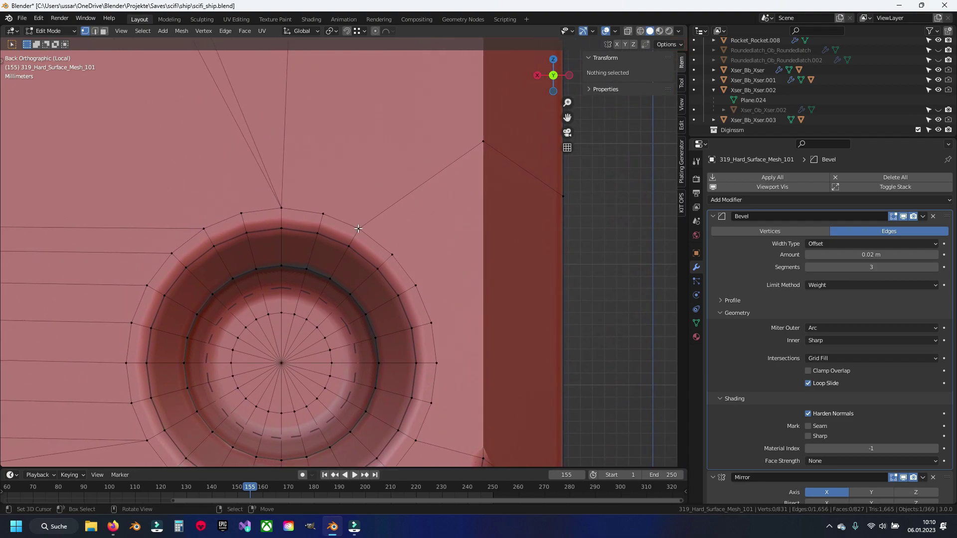
click(358, 229)
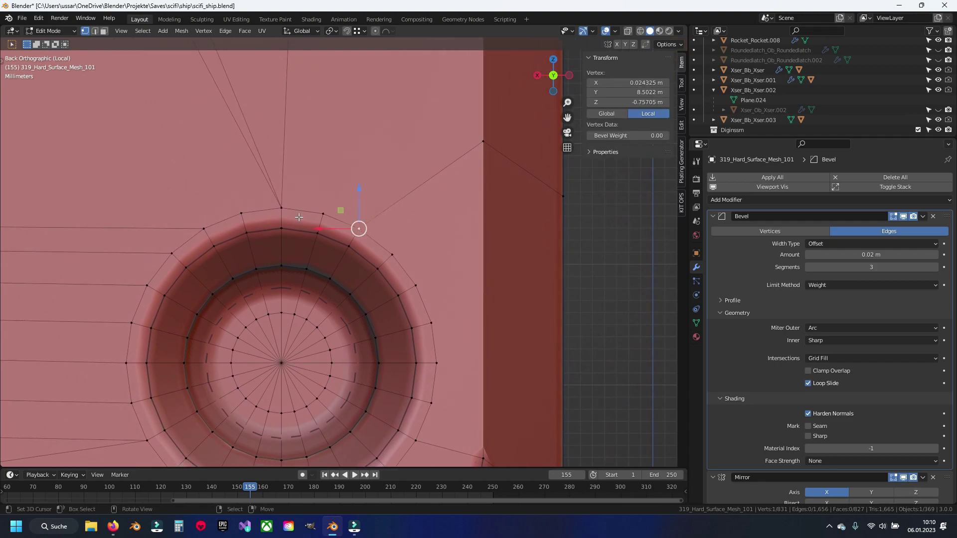
click(288, 210)
click(473, 144)
click(474, 144)
click(280, 209)
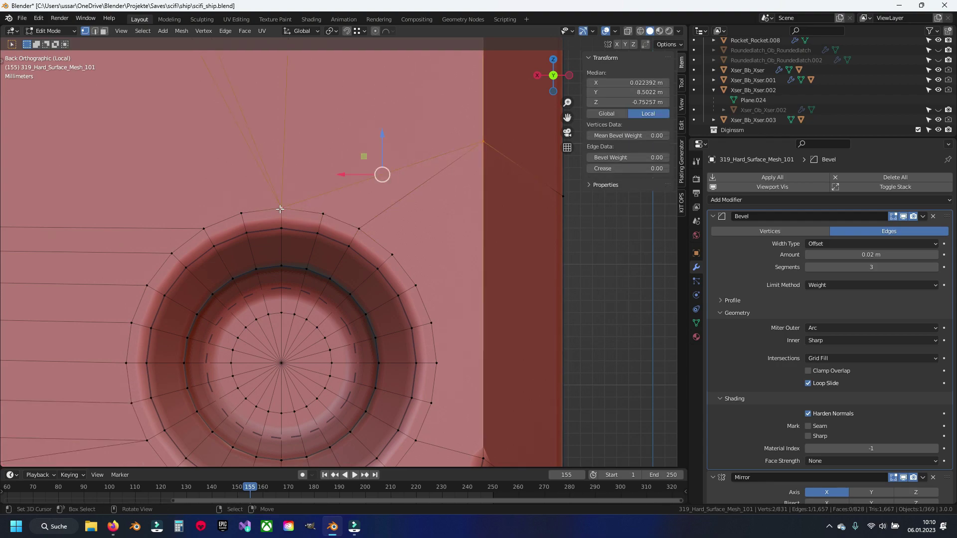
Bring the gap between the panels into view and clear the vertex selection
scroll(down, 3)
scroll(up, 3)
drag(356, 423, 351, 391)
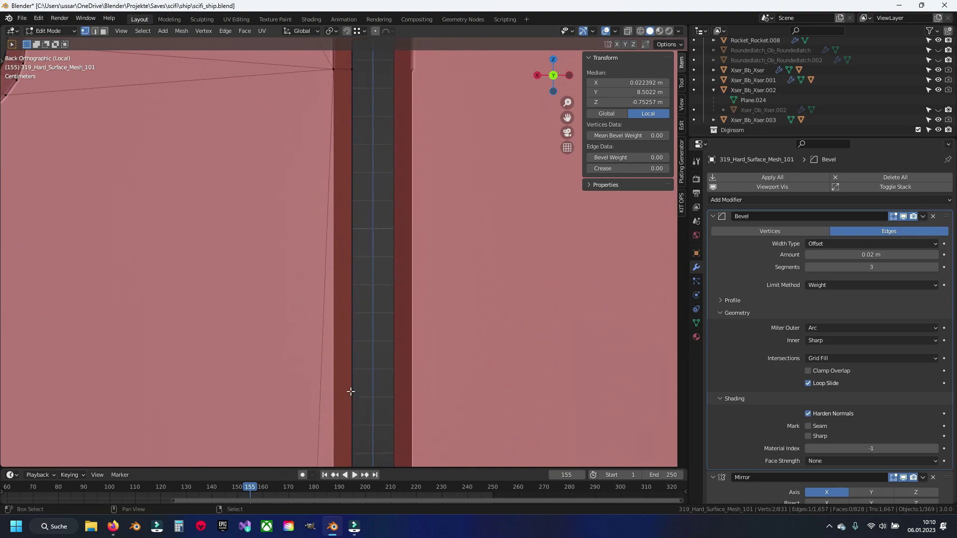
scroll(up, 3)
click(343, 231)
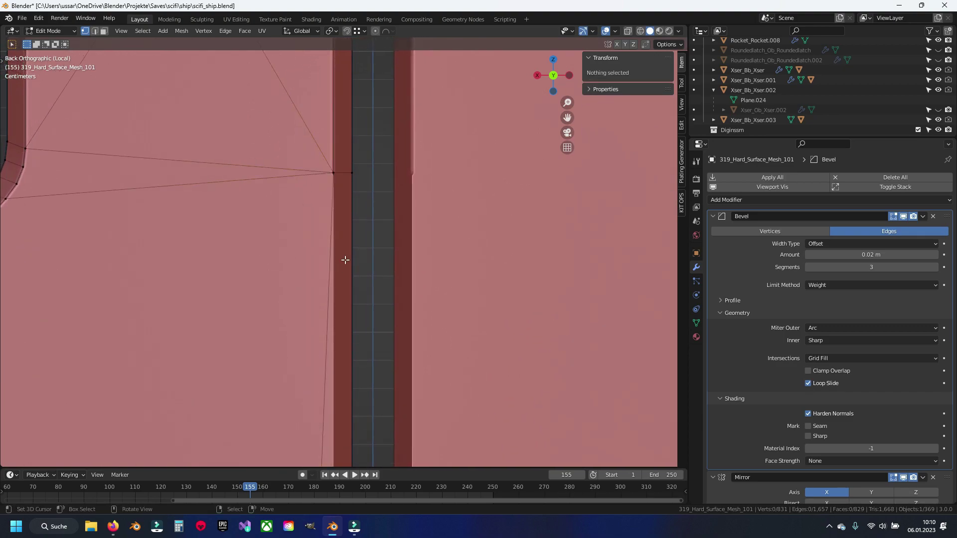
scroll(down, 3)
scroll(down, 3)
scroll(up, 3)
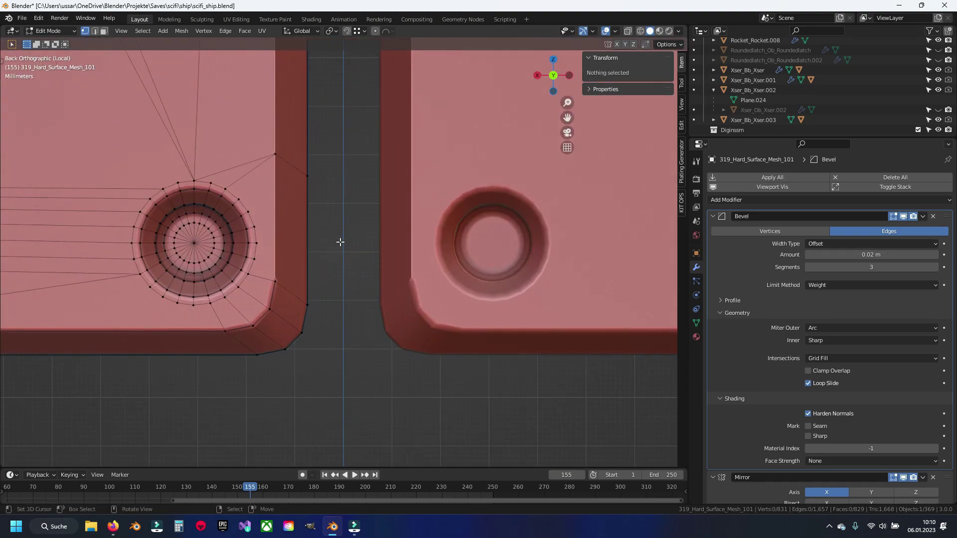
Review the panels in Object Mode, save the file, and check a corner edge
key(Tab)
scroll(up, 3)
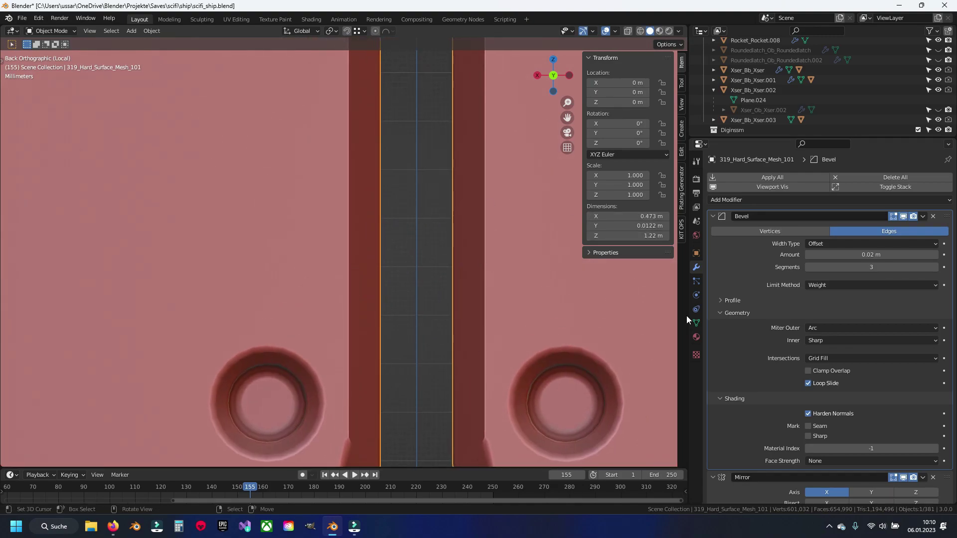
key(Tab)
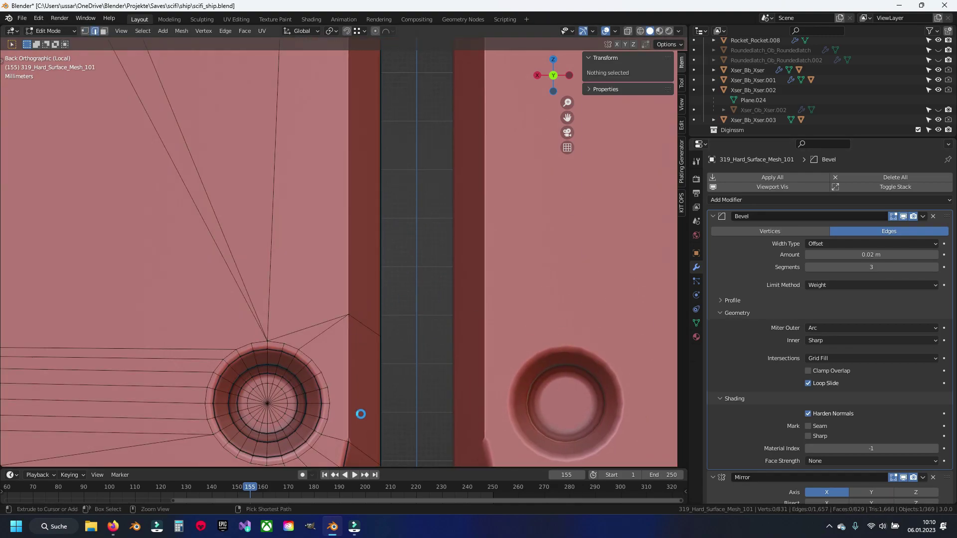
key(ctrl+s)
scroll(down, 3)
click(333, 368)
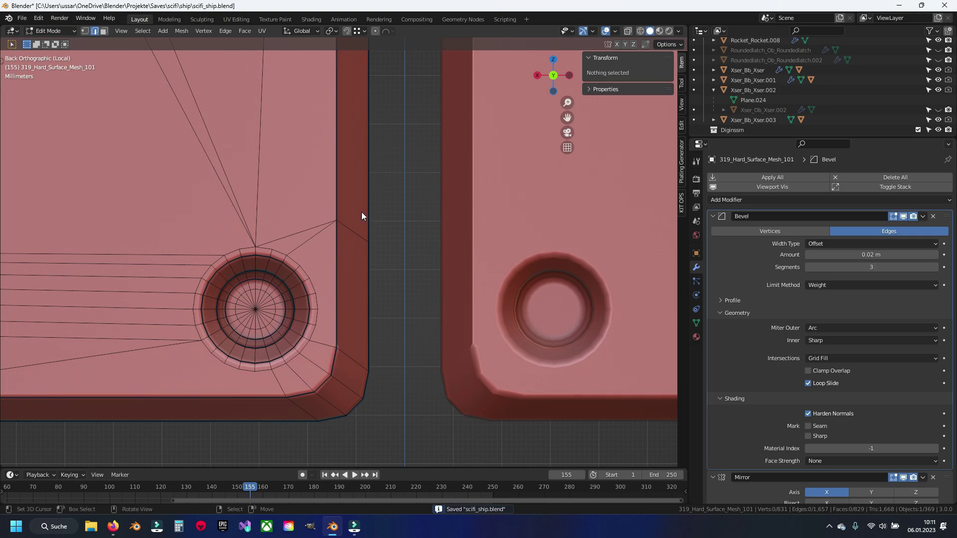
scroll(down, 3)
scroll(up, 3)
scroll(up, 3)
key(Tab)
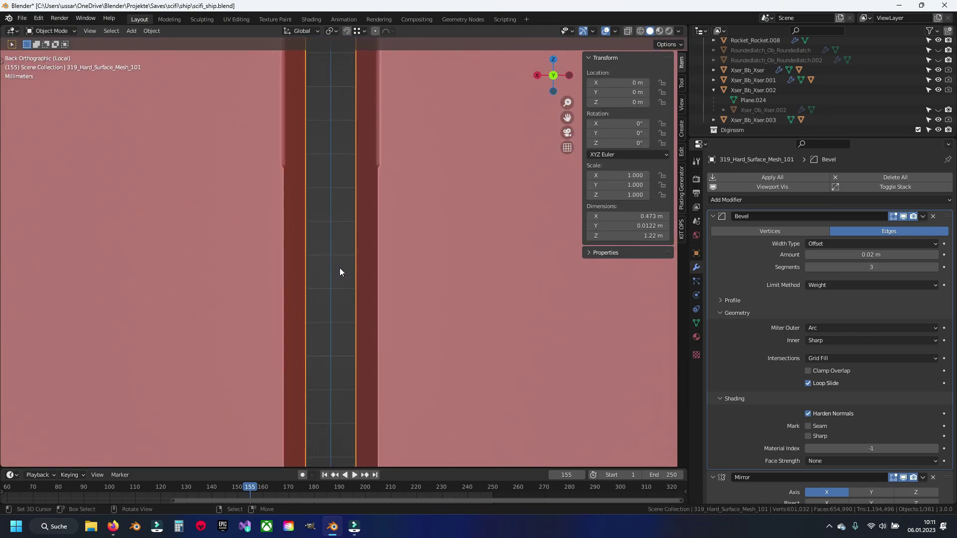
Select the strip junction vertex, centre the view on it, and orbit for an angled look
drag(283, 321, 330, 217)
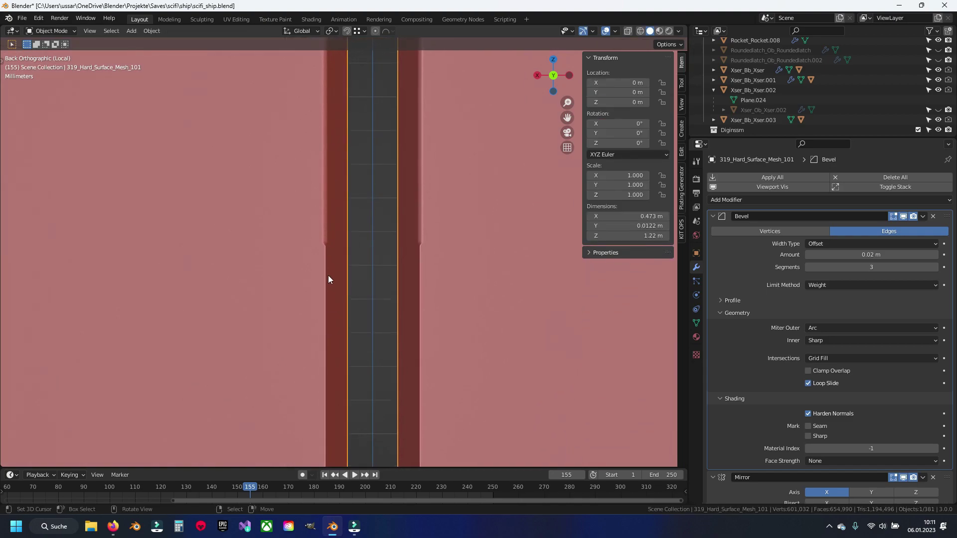
key(Tab)
scroll(up, 3)
click(279, 365)
key(1)
click(286, 220)
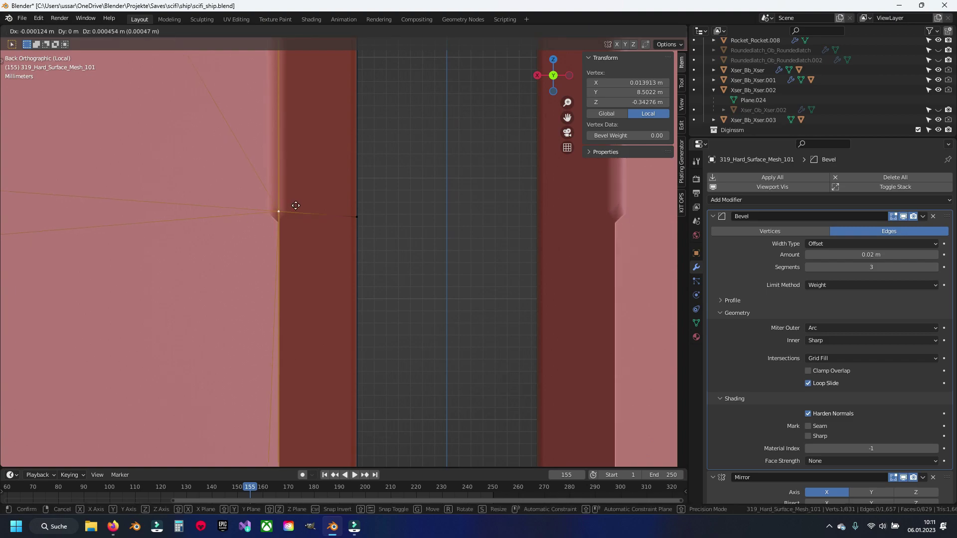
key(KP_Decimal)
drag(275, 219, 306, 136)
click(316, 348)
Inspect a vertical strip edge and its top vertex, then view the bevels in Object Mode
scroll(up, 3)
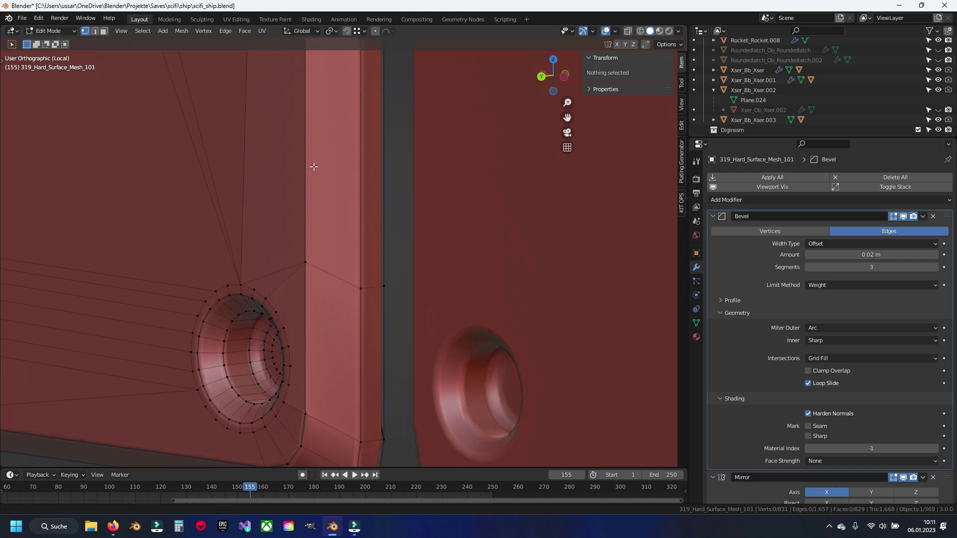
scroll(up, 3)
click(263, 244)
key(1)
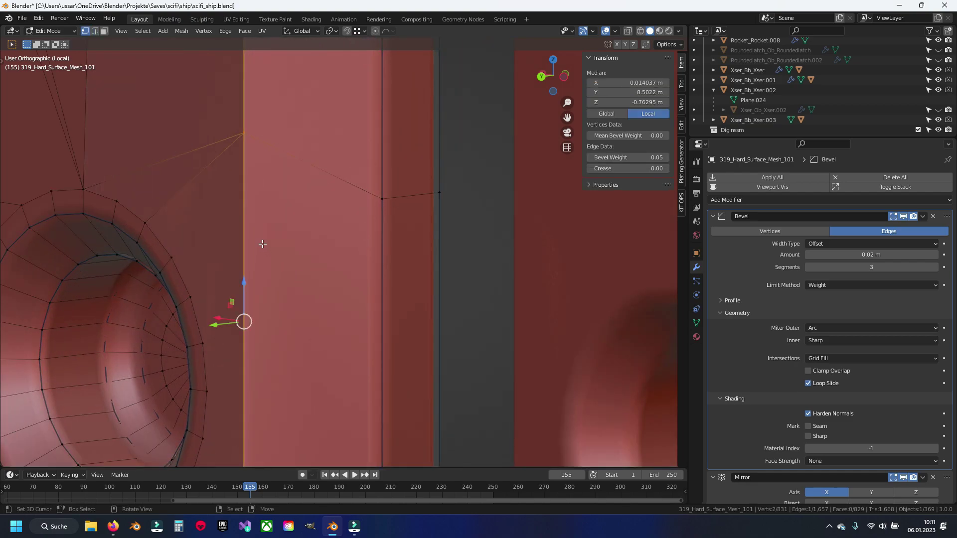
click(244, 131)
drag(258, 220, 283, 150)
key(Tab)
Orbit to the plates' round holes, re-enter Edit Mode, and save scifi_ship.blend
scroll(down, 3)
scroll(down, 3)
scroll(up, 3)
scroll(up, 3)
drag(258, 219, 337, 262)
key(Tab)
key(alt+a)
key(ctrl+s)
Select all vertices, search F3 for 're', then cancel and deselect everything
key(1)
click(617, 30)
key(a)
key(F3)
text(rec)
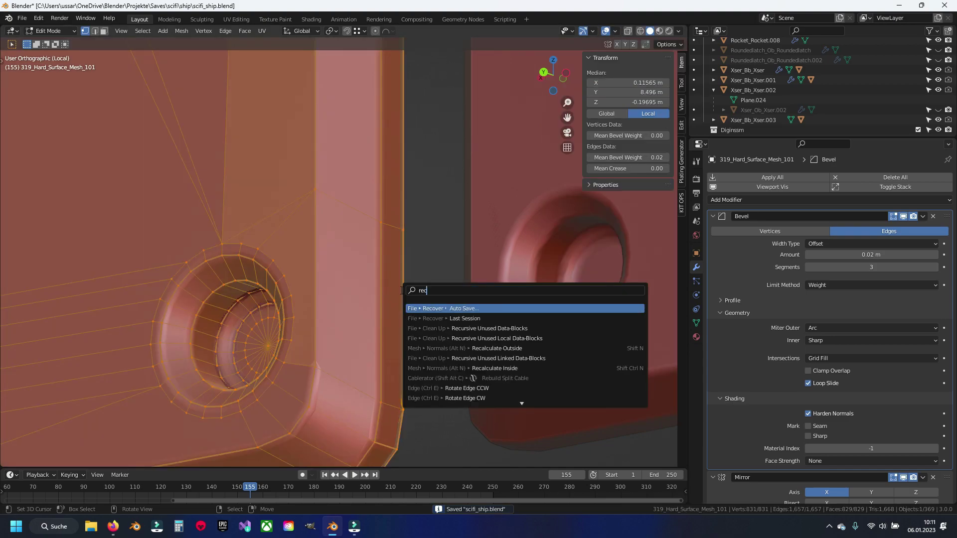
key(Escape)
key(alt+a)
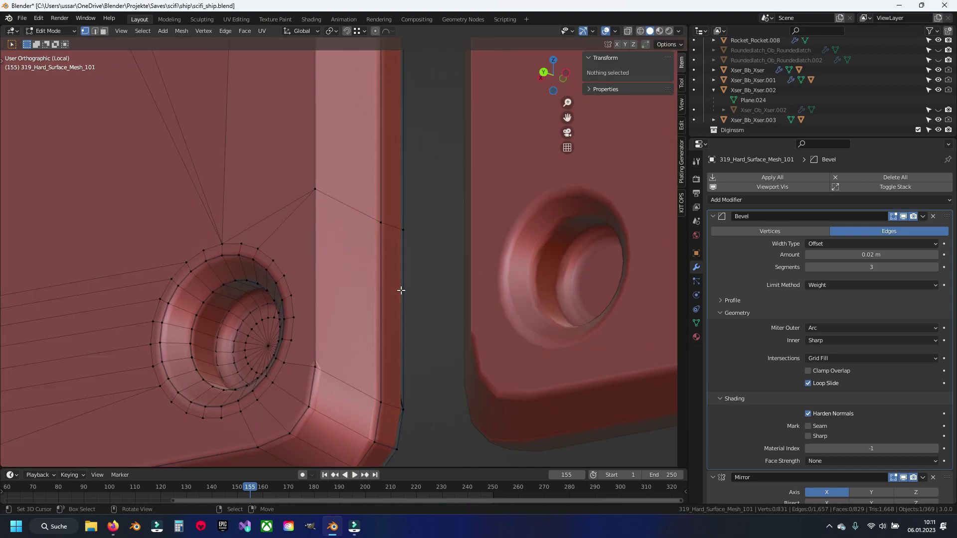
In face select mode, hide the light strip faces beside the ring
key(3)
click(342, 294)
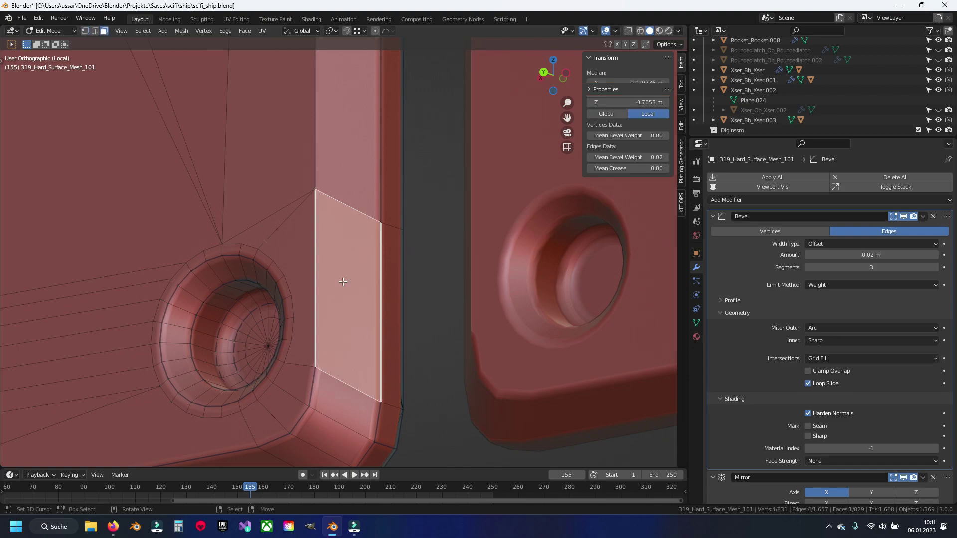
click(344, 141)
key(h)
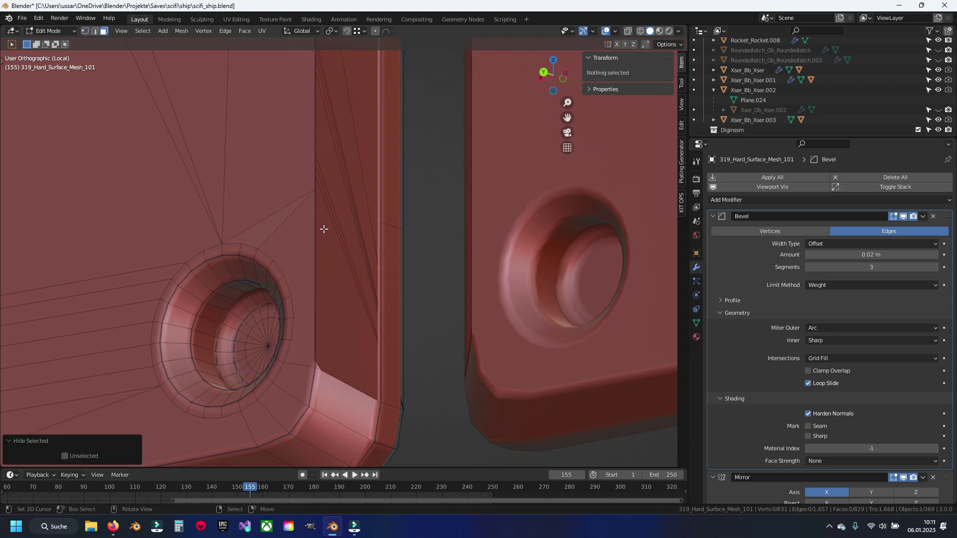
click(344, 189)
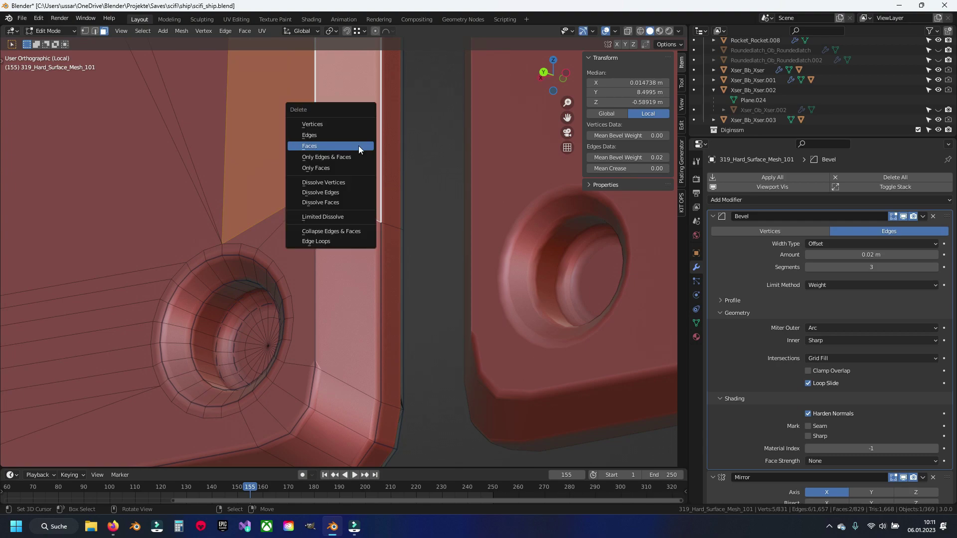
key(shift+g)
click(358, 145)
key(h)
click(317, 277)
key(shift+g)
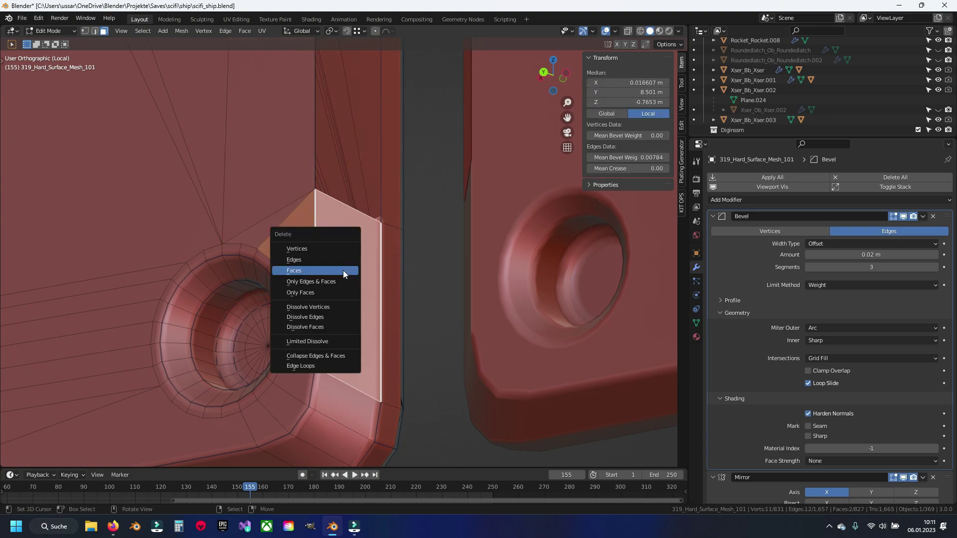
click(343, 270)
key(h)
Hide the diagonal edge, triangle and large face beside the ring, then save
click(280, 223)
key(h)
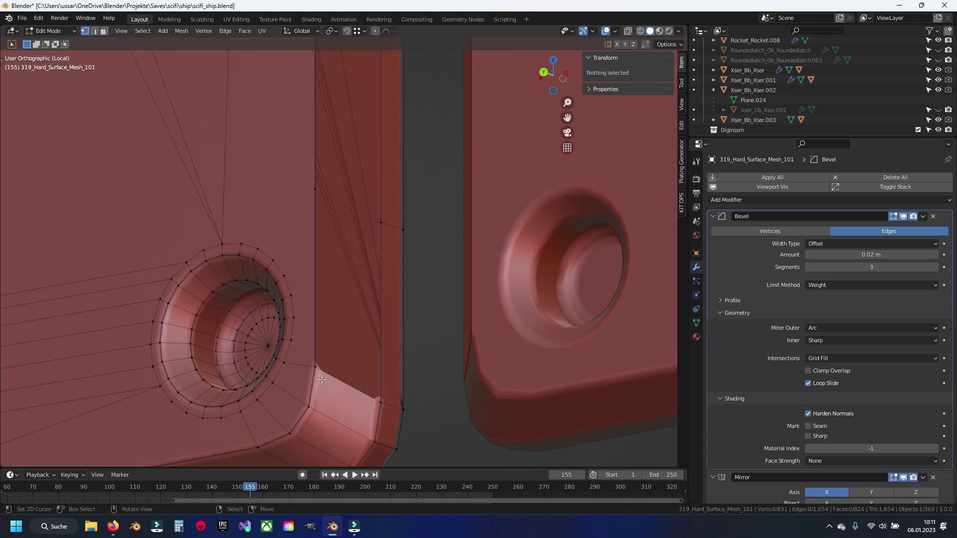
click(291, 201)
key(shift+g)
click(291, 201)
key(h)
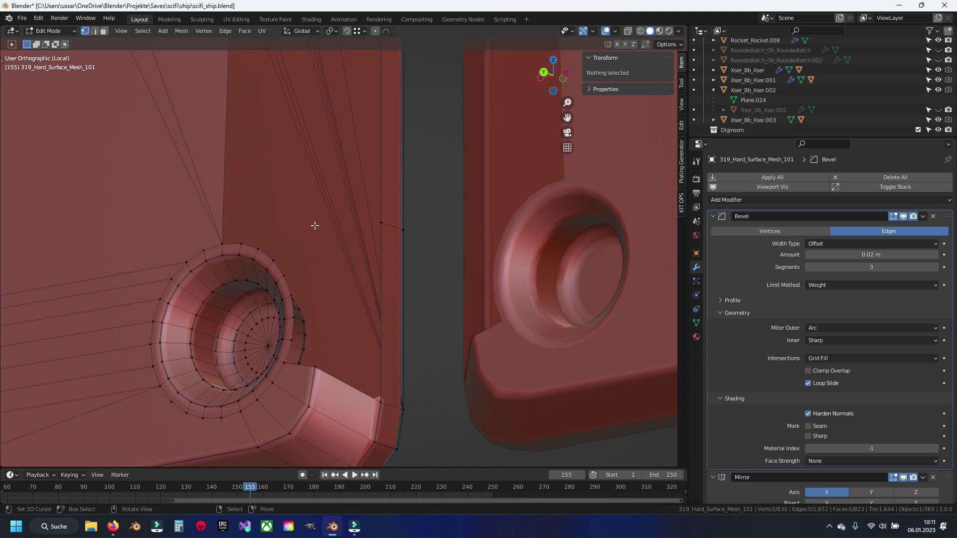
drag(313, 225, 328, 306)
key(ctrl+s)
Dissolve the vertical face strip into a single face
click(370, 276)
key(alt+a)
click(256, 253)
click(240, 157)
click(238, 215)
key(x)
key(alt+a)
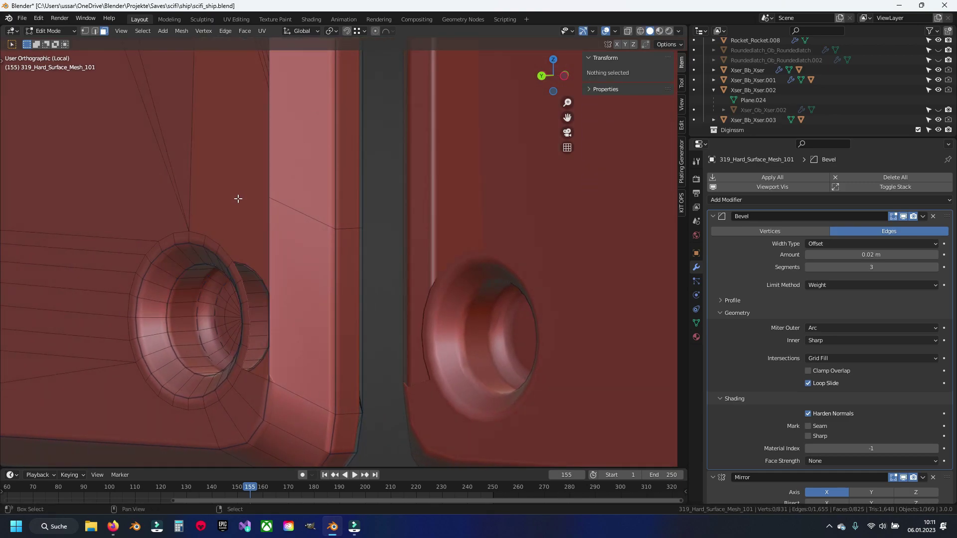
Save, join the top ring vertex to the lower vertex with J, and return to Object Mode
drag(235, 183, 306, 280)
key(1)
key(a)
key(ctrl+s)
key(alt+a)
click(251, 270)
click(338, 407)
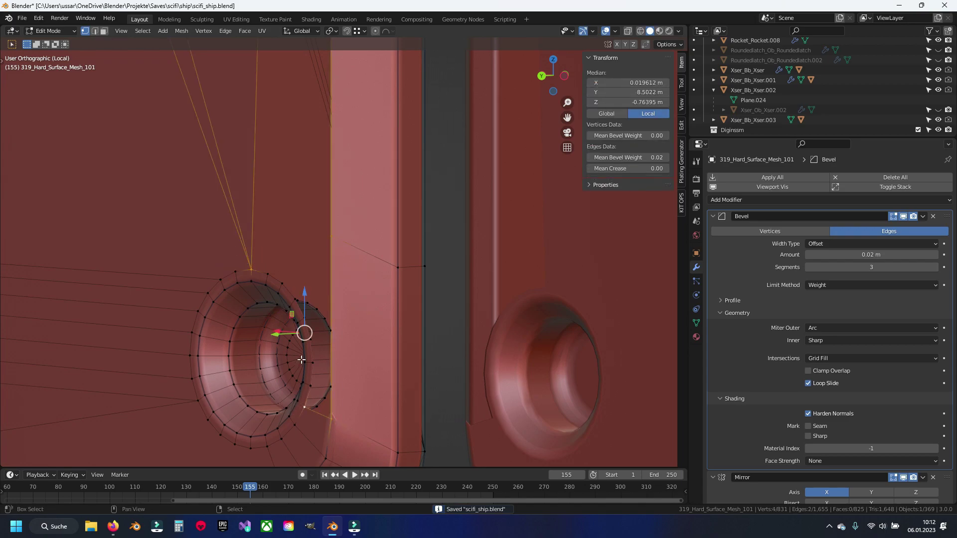
key(j)
key(alt+a)
click(268, 270)
key(Tab)
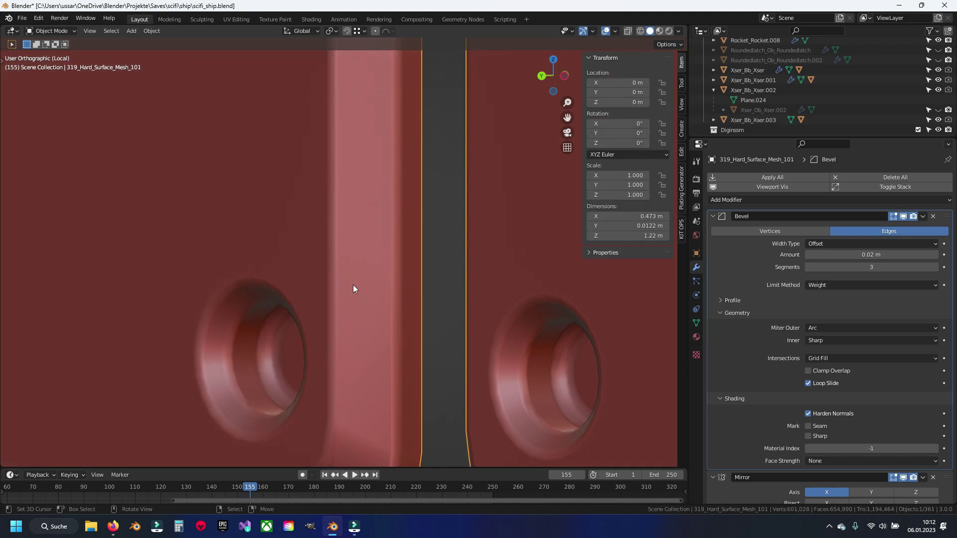
Pan across the panels and exit local view to show the surrounding objects
scroll(down, 3)
scroll(down, 3)
drag(339, 293, 263, 192)
scroll(up, 3)
scroll(down, 3)
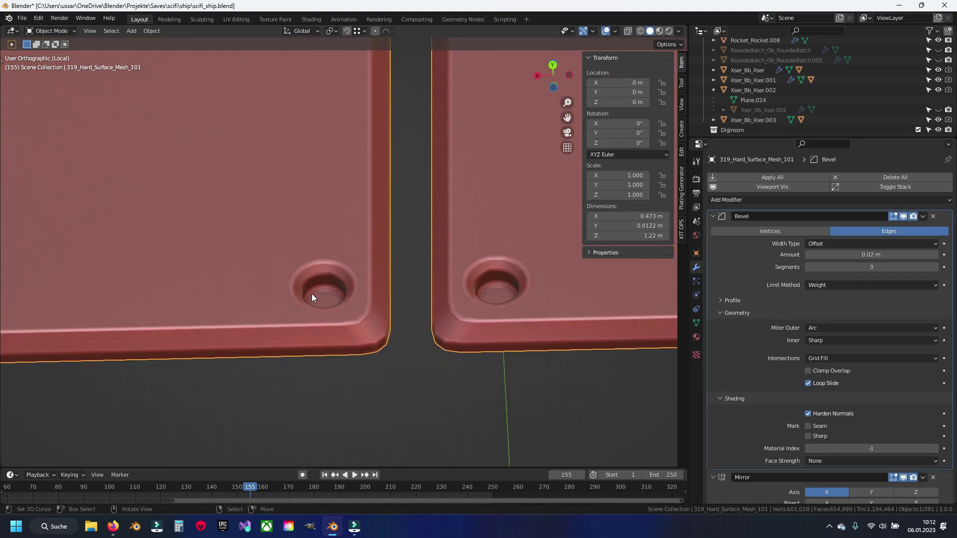
scroll(up, 3)
scroll(down, 3)
key(KP_Divide)
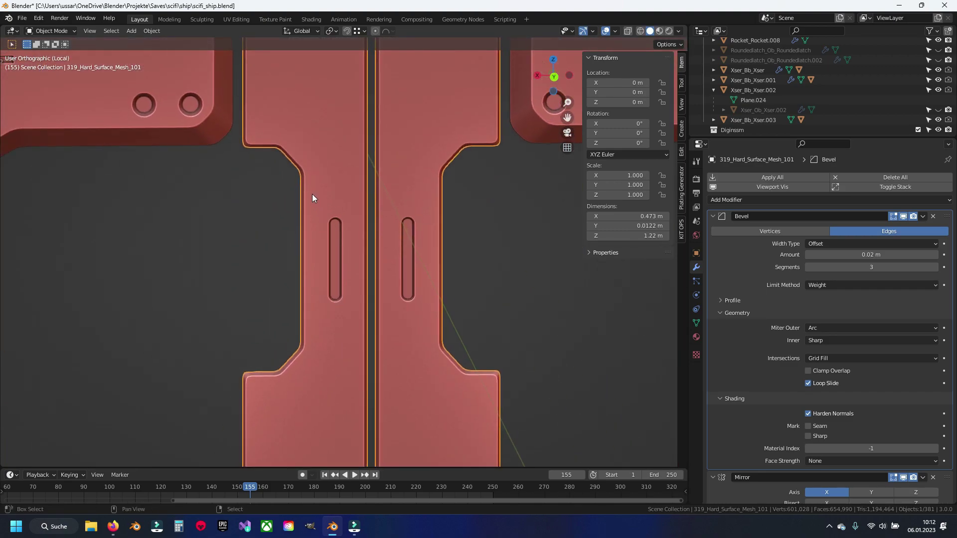
From the back view, delete the octagonal block and central panels, then save
drag(313, 198, 348, 345)
key(ctrl+KP_1)
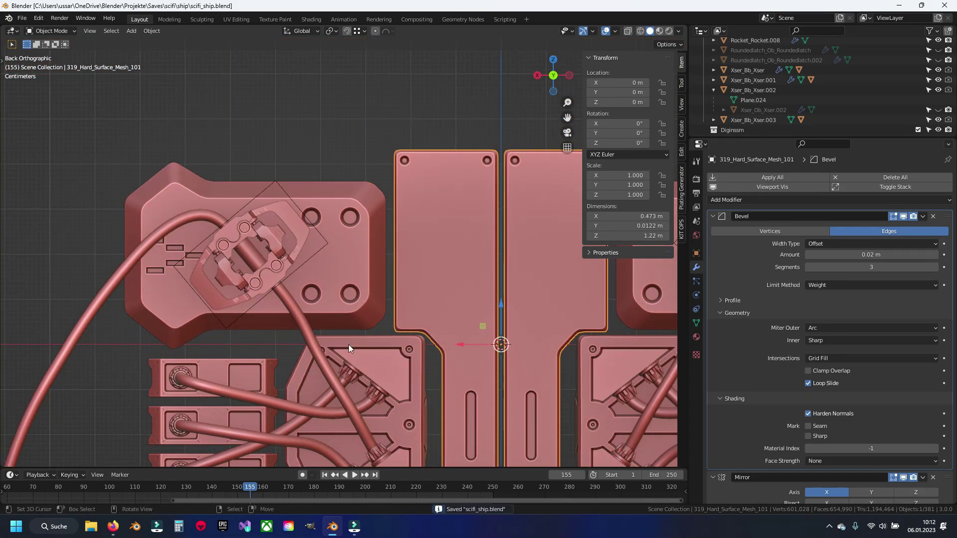
click(336, 265)
key(Delete)
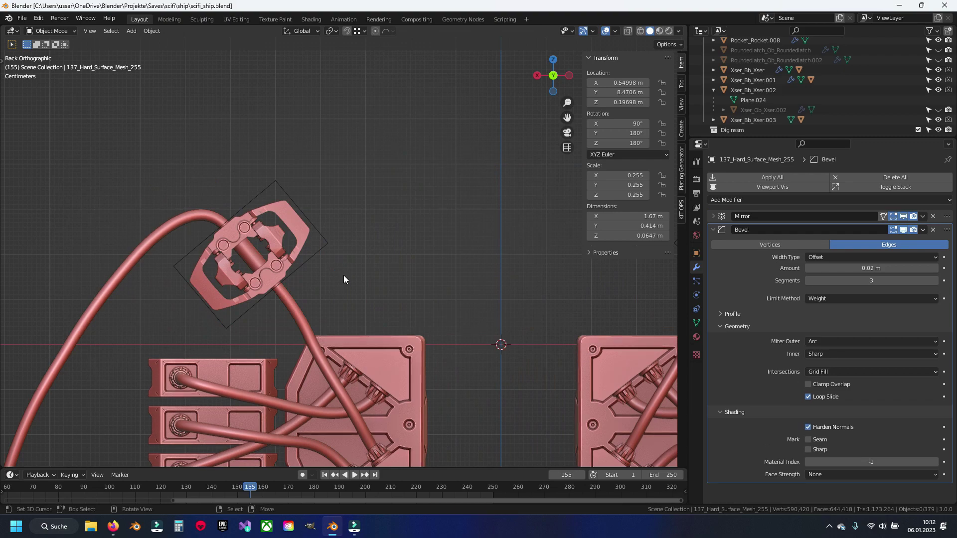
key(ctrl+s)
Zoom in toward the latch object and select it
drag(342, 278, 441, 240)
scroll(up, 3)
scroll(up, 3)
scroll(up, 3)
click(358, 190)
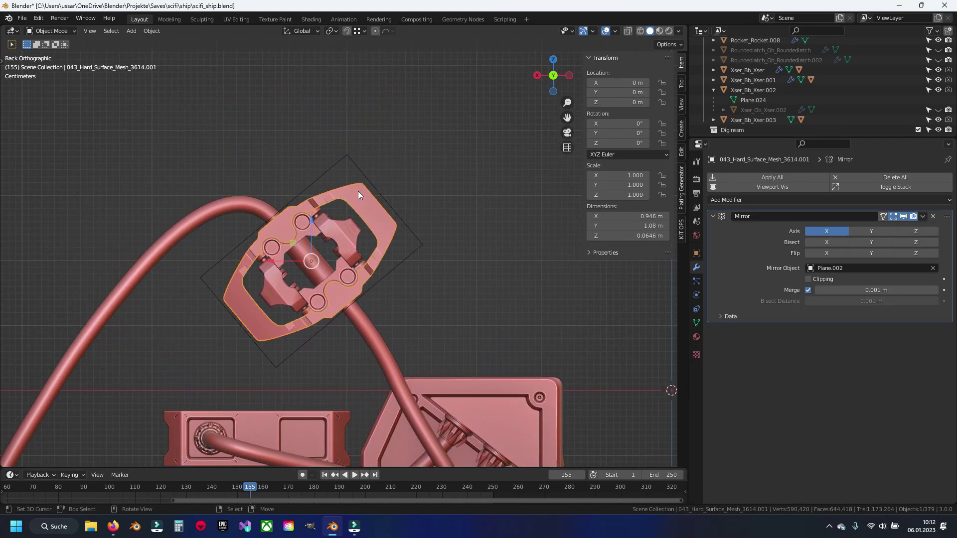
Delete the wire bounding box cube around the latch
key(KP_Decimal)
key(x)
click(339, 121)
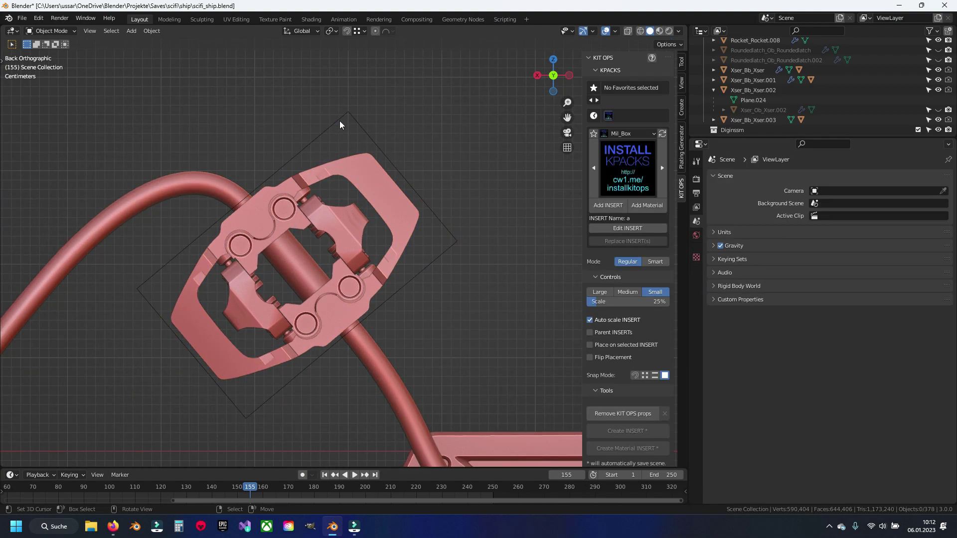
click(339, 121)
key(x)
click(340, 167)
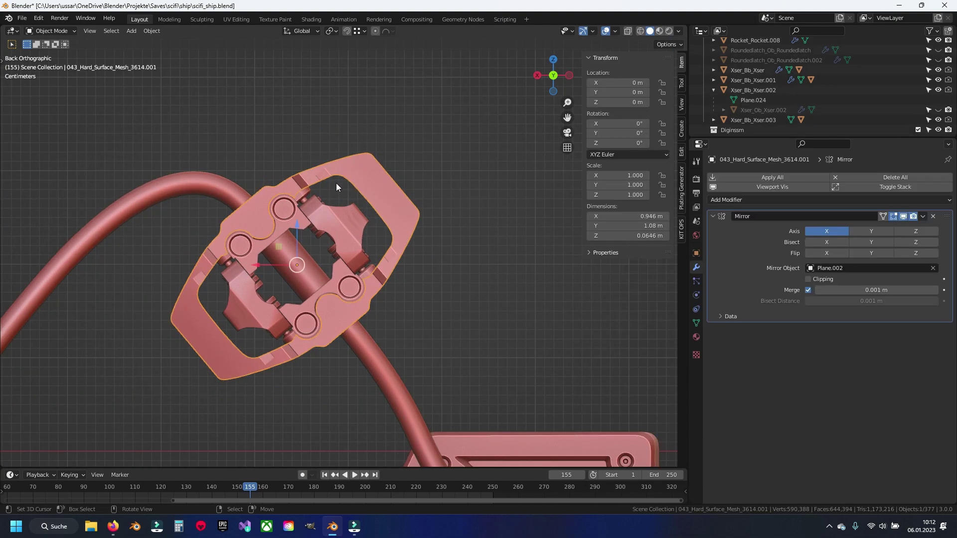
Mark all of the latch mesh's edges sharp in Edit Mode, then save the file
key(Tab)
scroll(up, 3)
scroll(up, 3)
key(a)
key(ctrl+e)
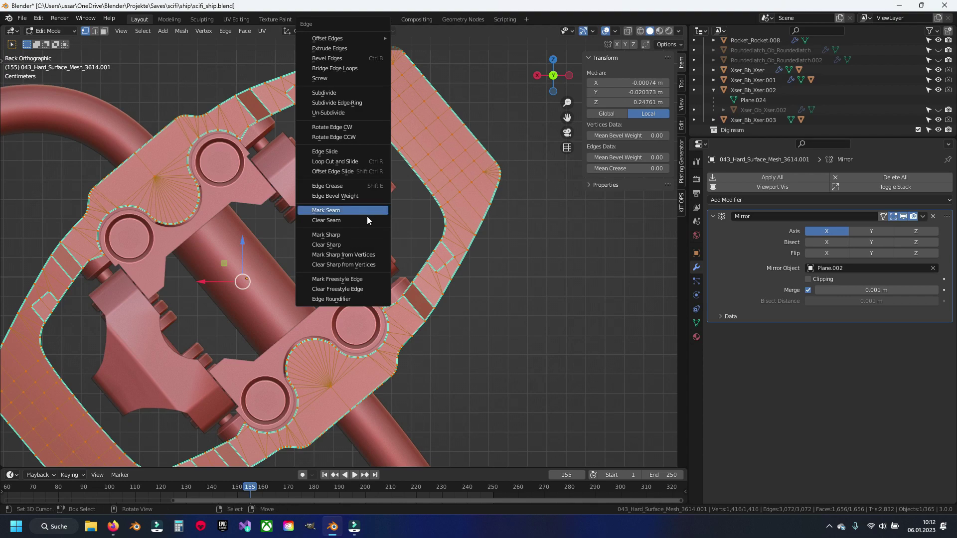
click(347, 244)
key(alt+a)
drag(325, 248, 370, 232)
key(2)
key(ctrl+s)
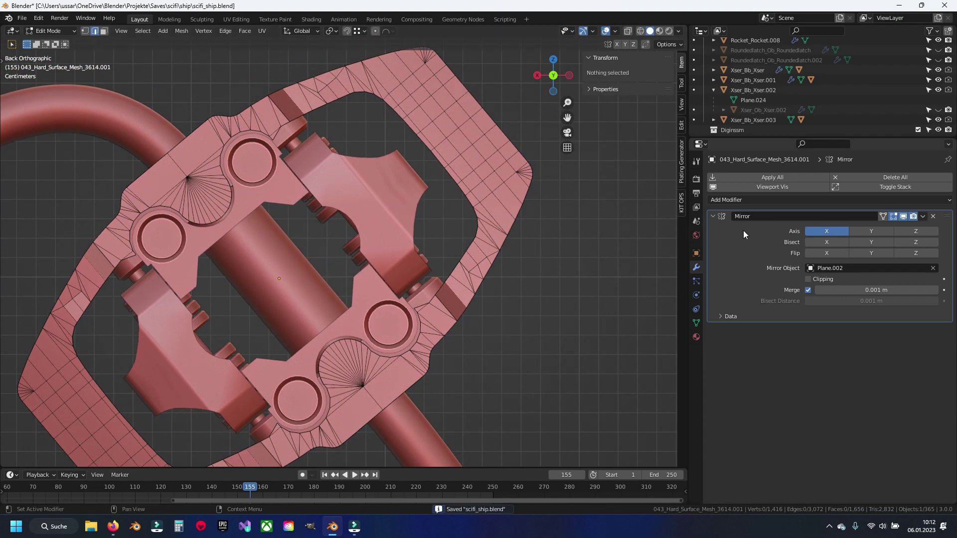
Add a Bevel modifier to the latch: Amount 0.02 m, Limit Method Weight, Outer Miter Arc
click(726, 200)
click(760, 239)
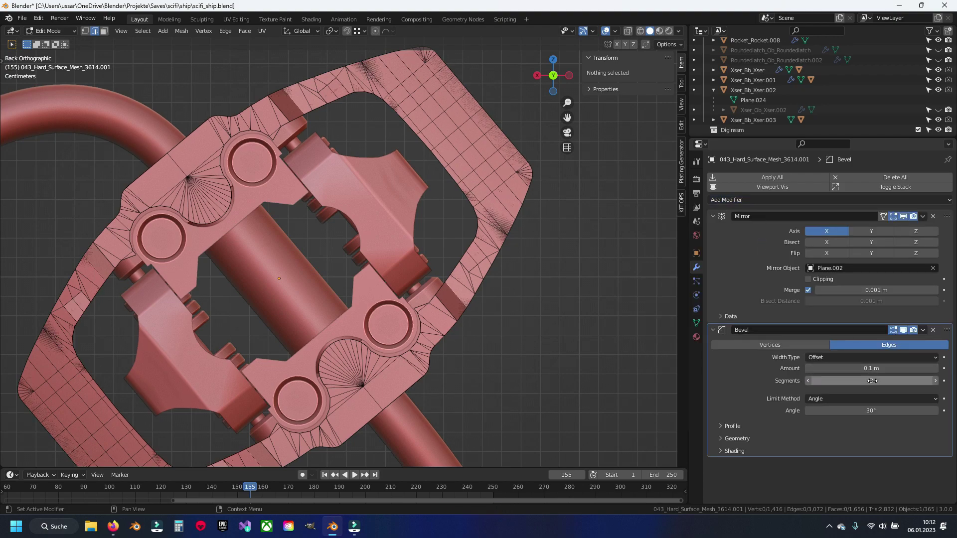
click(871, 399)
click(872, 410)
click(876, 368)
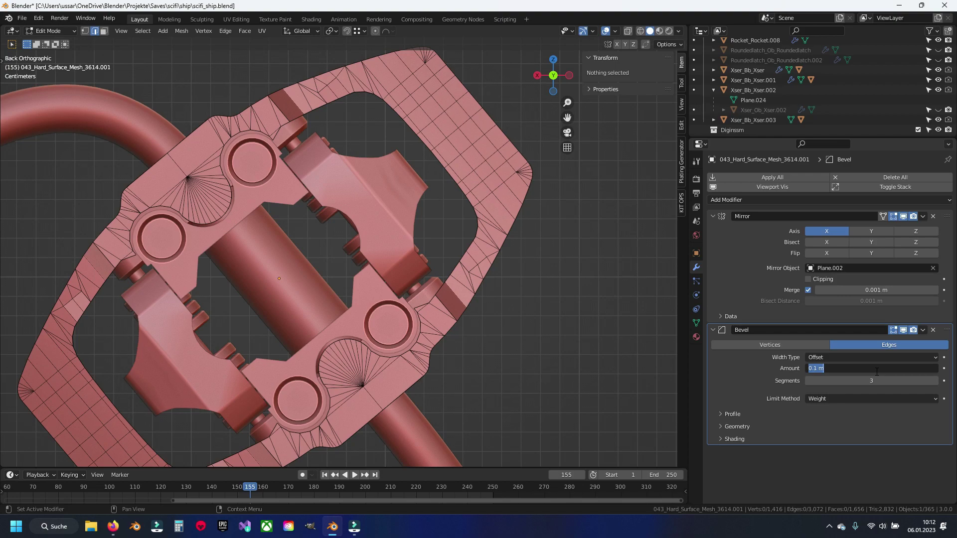
text(.02)
key(Return)
click(737, 426)
click(822, 442)
click(820, 475)
scroll(down, 3)
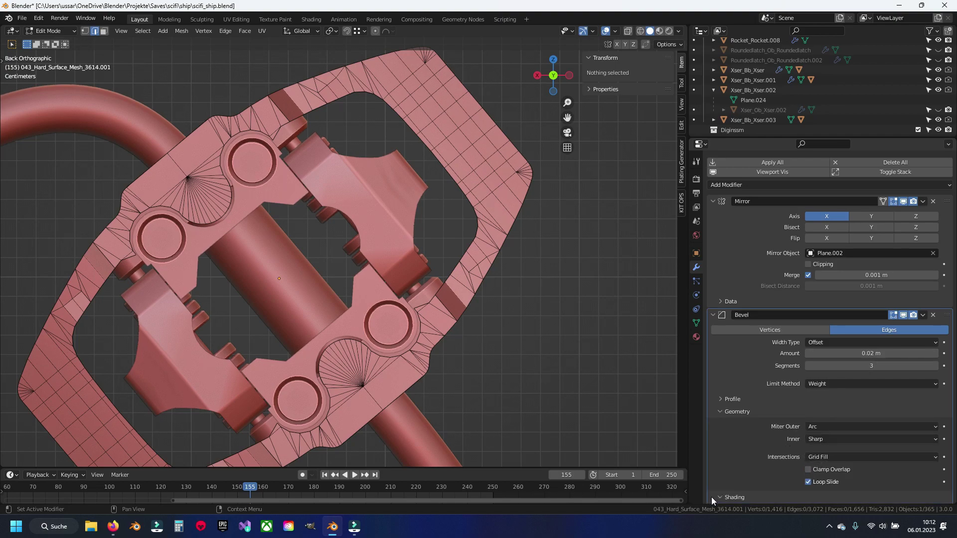
scroll(down, 3)
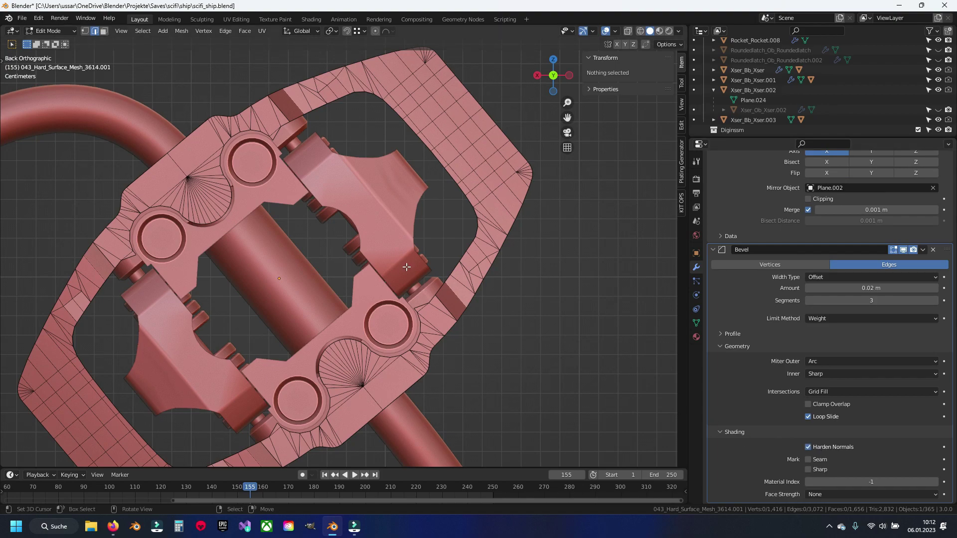
Select the latch's sharp edges and give them a bevel weight of 0.15
key(1)
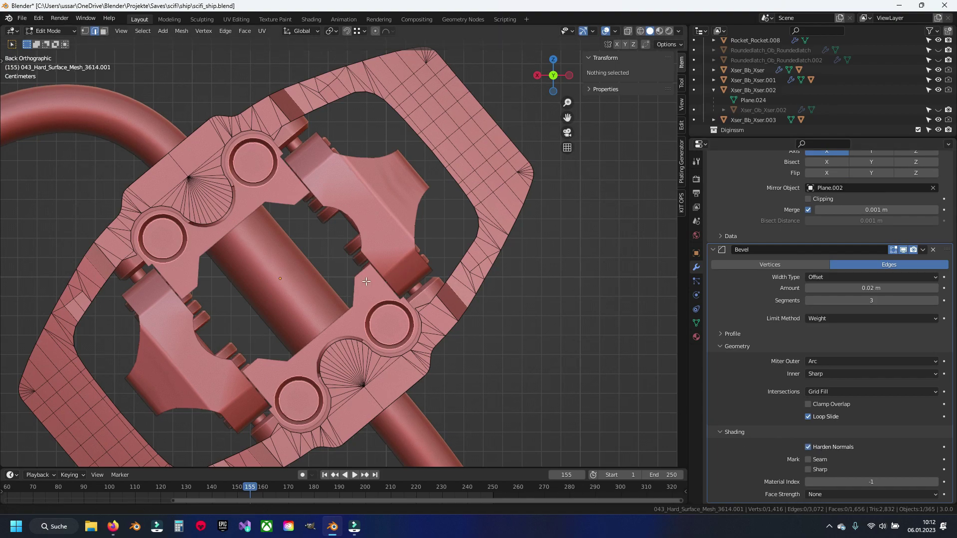
drag(341, 288, 396, 268)
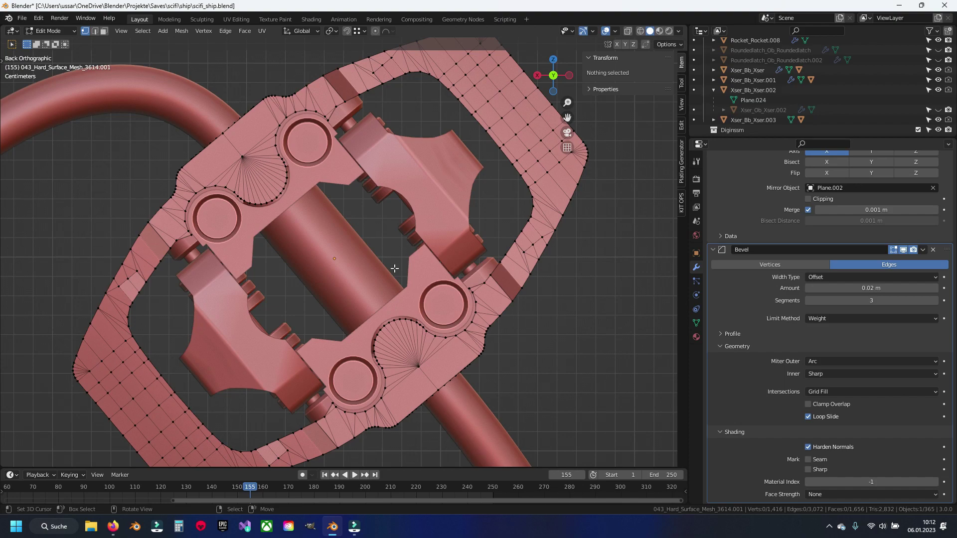
key(2)
key(q)
click(394, 268)
click(644, 158)
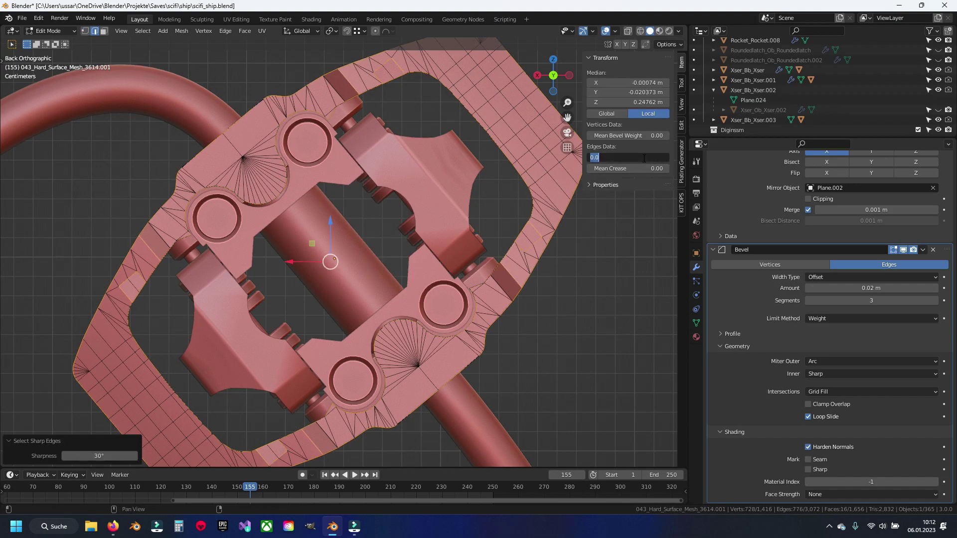
text(5)
key(Return)
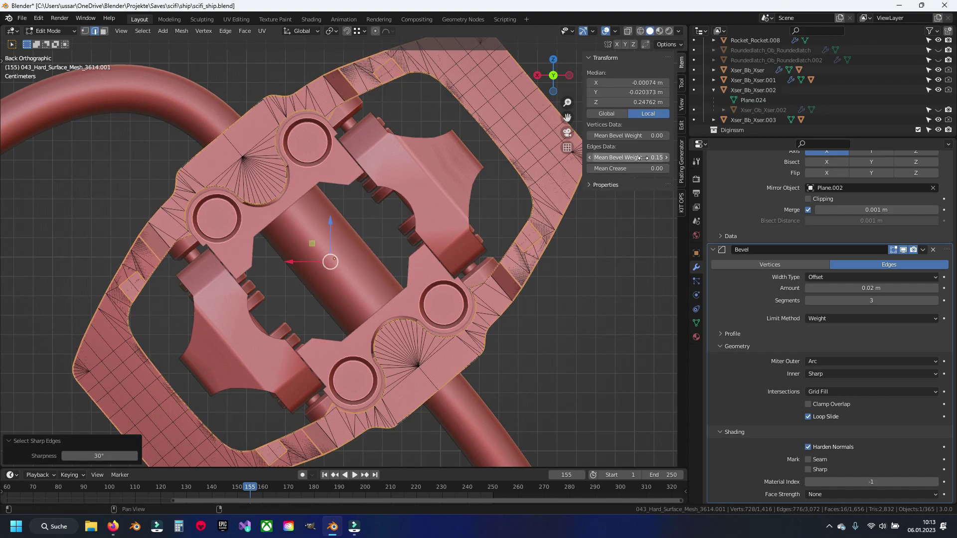
Delete the overlapping unbevelled duplicate latch object
key(Tab)
drag(454, 252, 367, 270)
key(Tab)
scroll(up, 3)
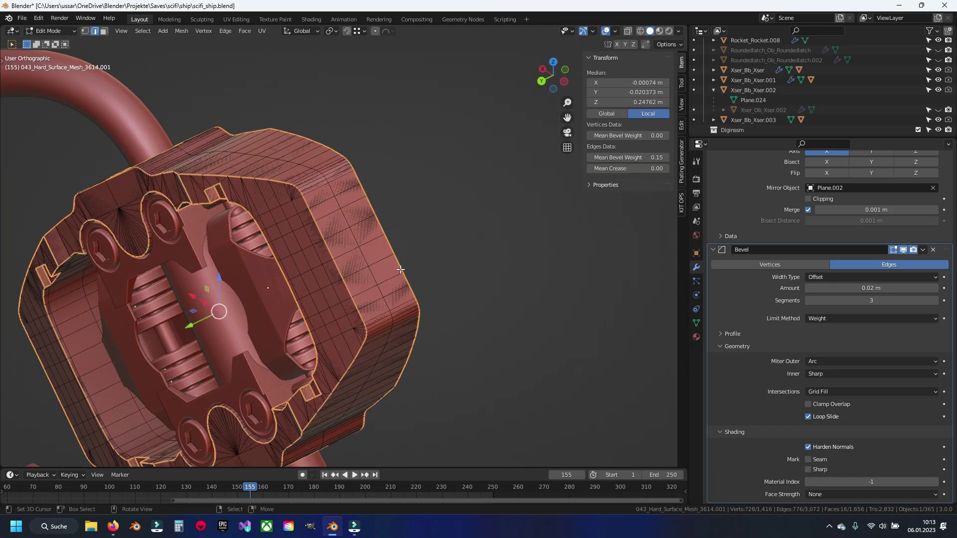
key(ctrl+l)
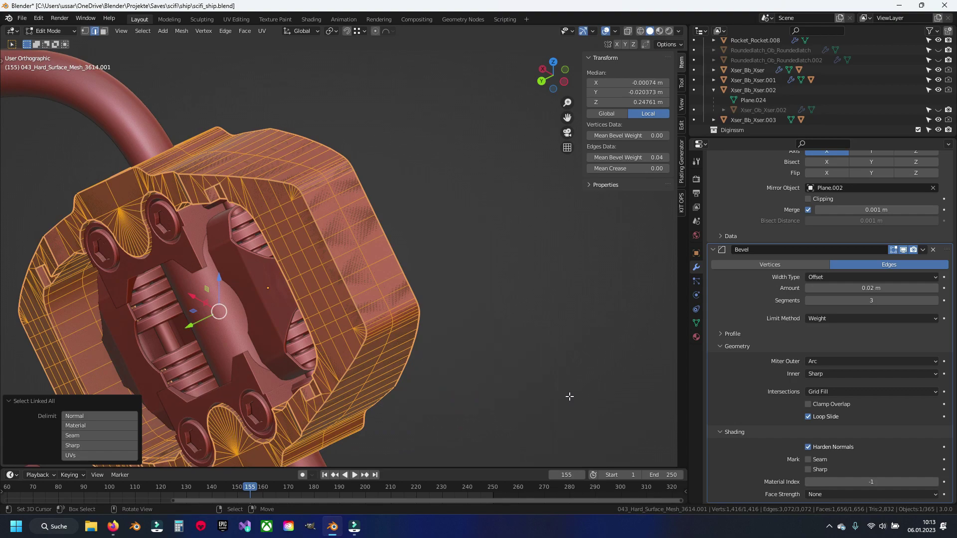
key(ctrl+z)
key(ctrl+z)
key(ctrl+z)
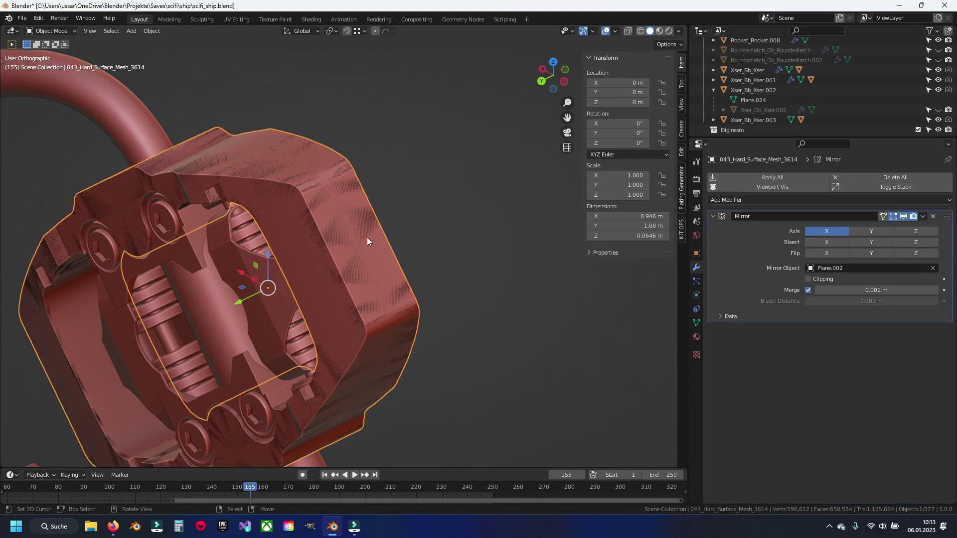
key(x)
click(554, 245)
click(291, 294)
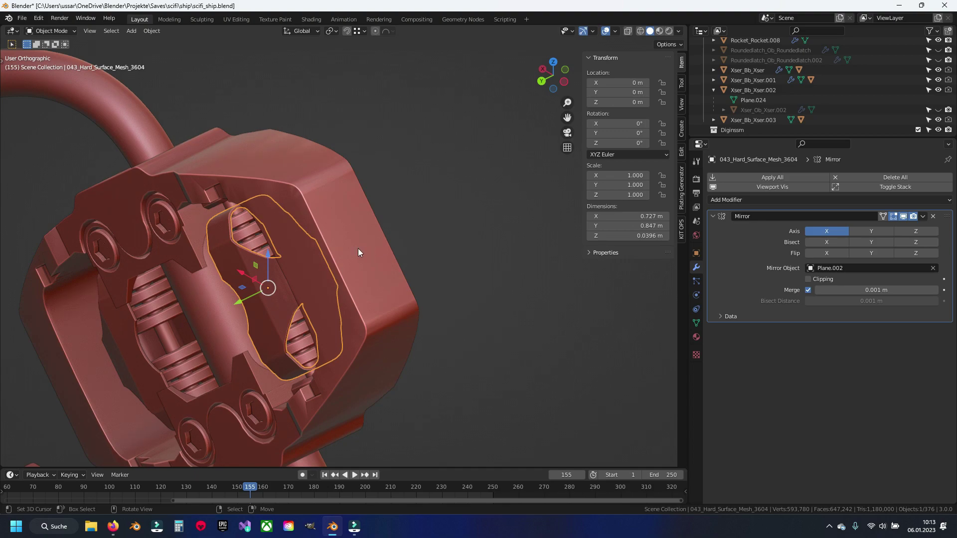
Undo back past the rotation and scale changes to latch Edit Mode, saving scifi_ship.blend midway
scroll(down, 3)
key(ctrl+z)
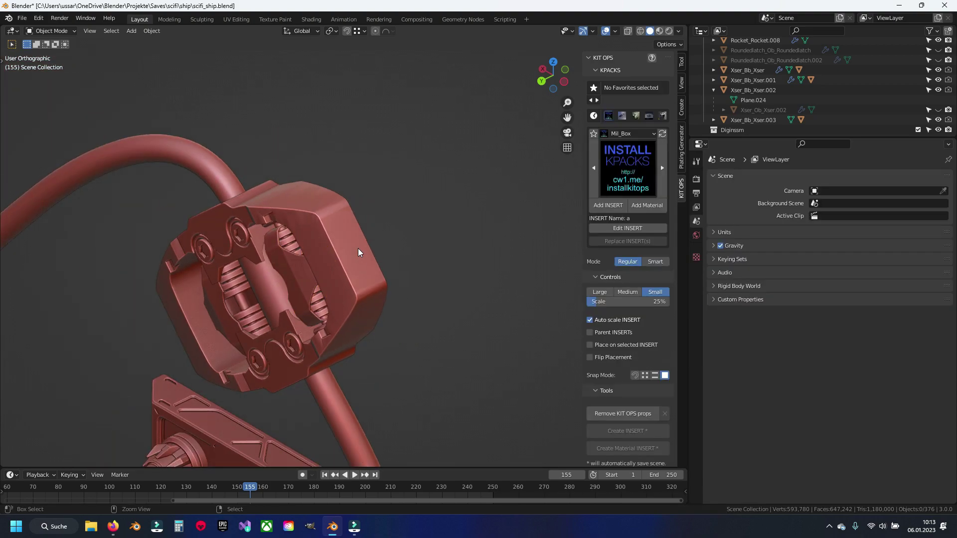
key(ctrl+z)
key(ctrl+z)
key(ctrl+z)
key(ctrl+z)
key(ctrl+z)
key(ctrl+z)
key(ctrl+z)
key(ctrl+z)
key(ctrl+z)
key(ctrl+z)
key(ctrl+z)
key(ctrl+z)
key(ctrl+z)
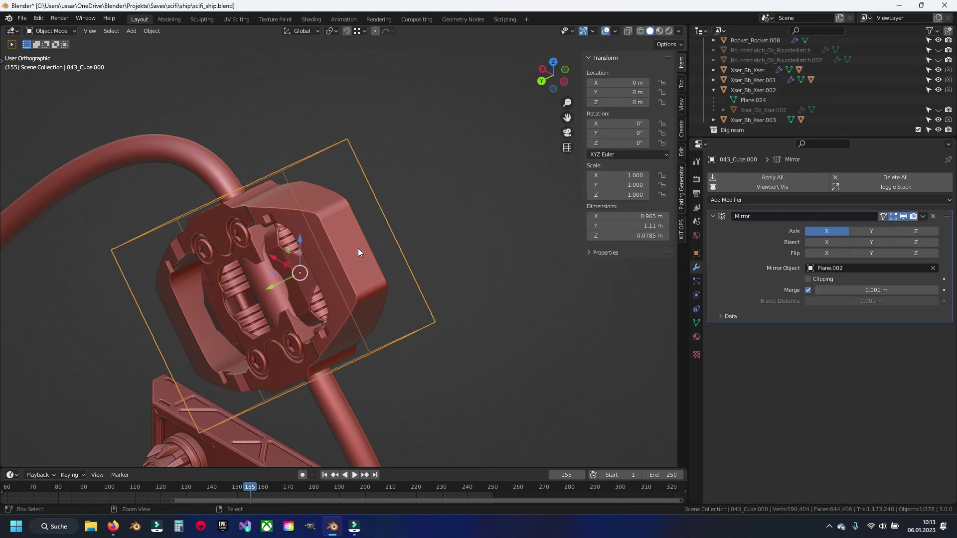
key(ctrl+z)
key(ctrl+z)
key(ctrl+s)
key(ctrl+z)
key(ctrl+z)
key(ctrl+z)
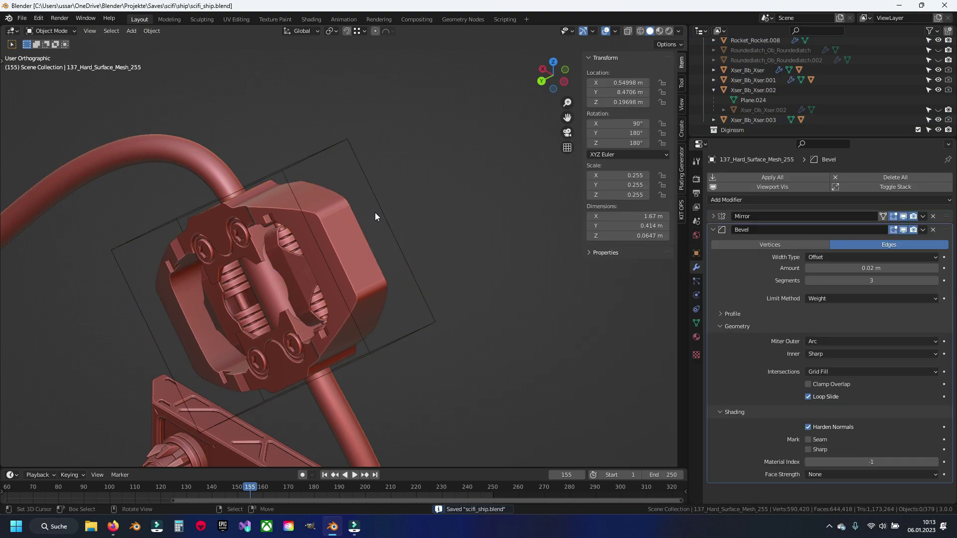
key(ctrl+z)
key(ctrl+z)
key(ctrl+z)
key(ctrl+z)
key(ctrl+z)
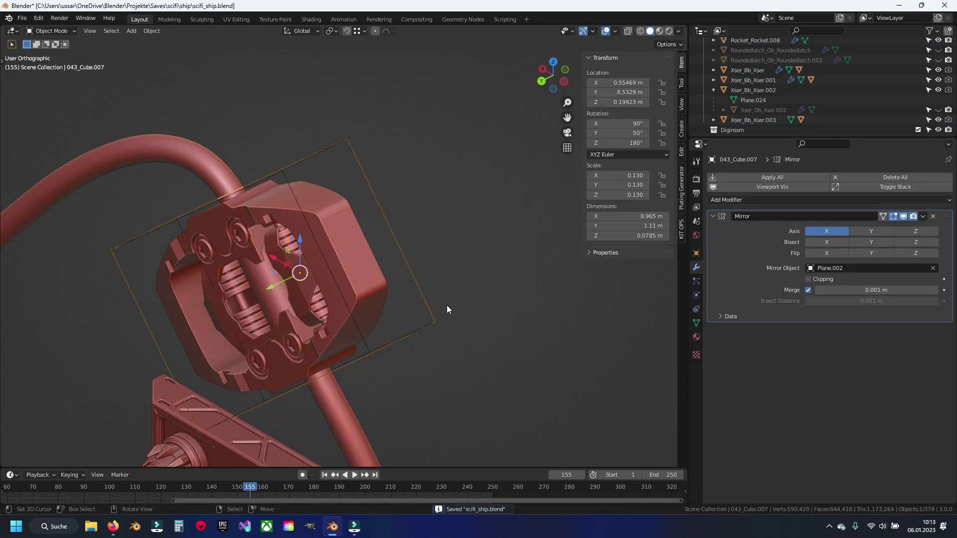
key(ctrl+z)
key(ctrl+z)
key(ctrl+z)
key(ctrl+z)
key(ctrl+z)
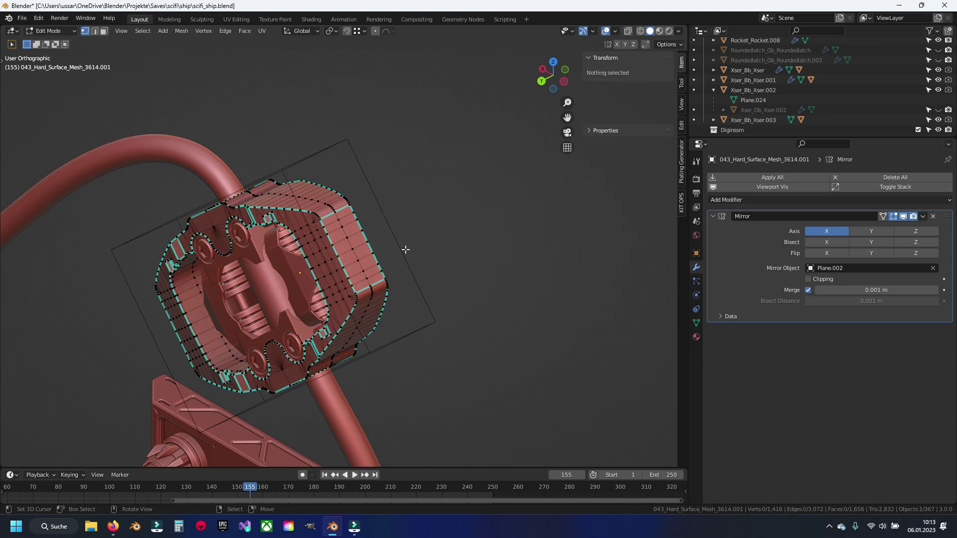
key(ctrl+z)
Merge the latch's vertices by distance, removing 4 duplicates, and return to Object Mode
key(q)
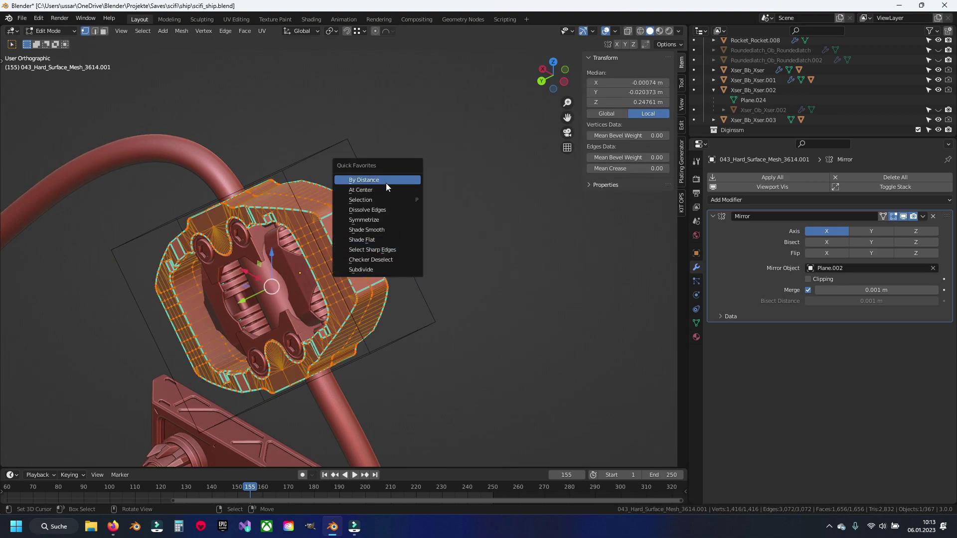
click(386, 180)
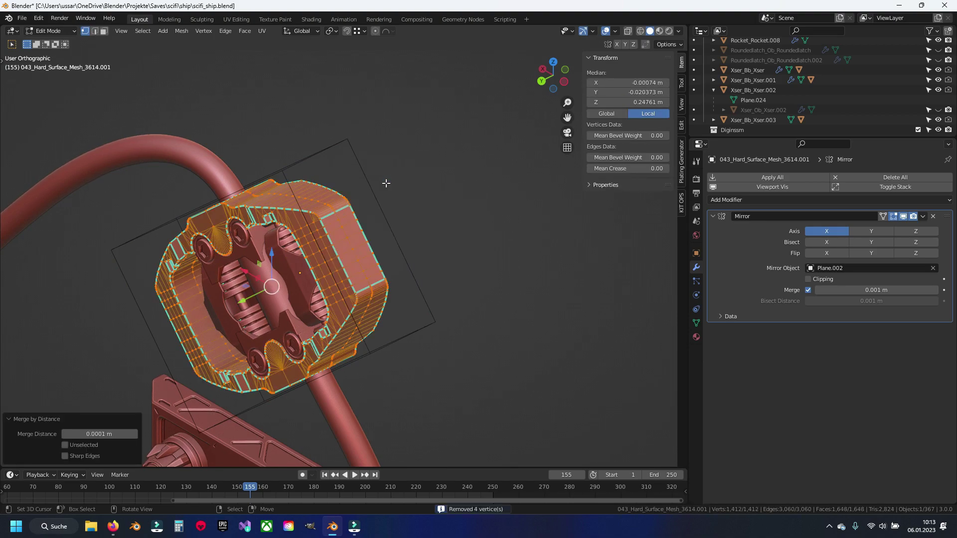
scroll(down, 3)
key(Tab)
scroll(up, 3)
Try KIT OPS Convert to mesh on the latch, then undo the conversion
click(416, 174)
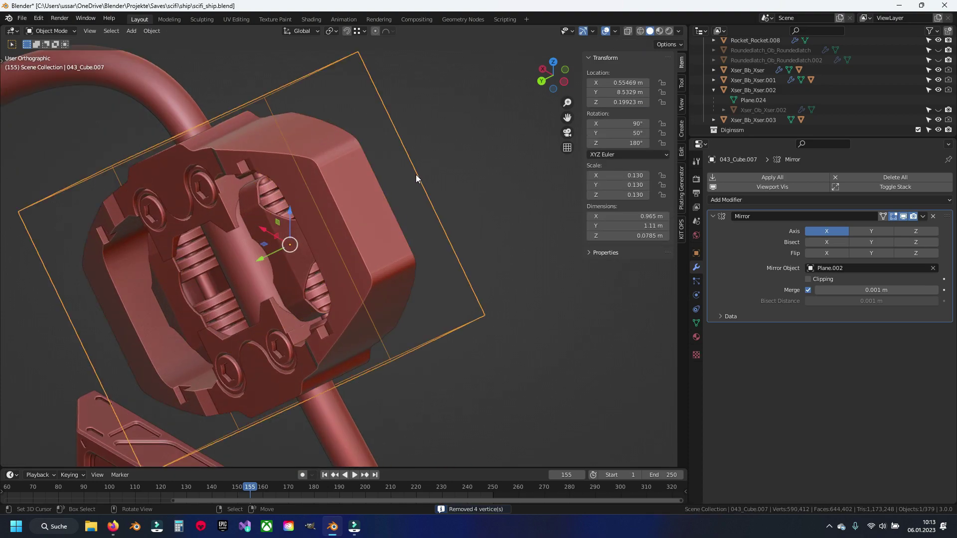
click(372, 193)
key(n)
key(n)
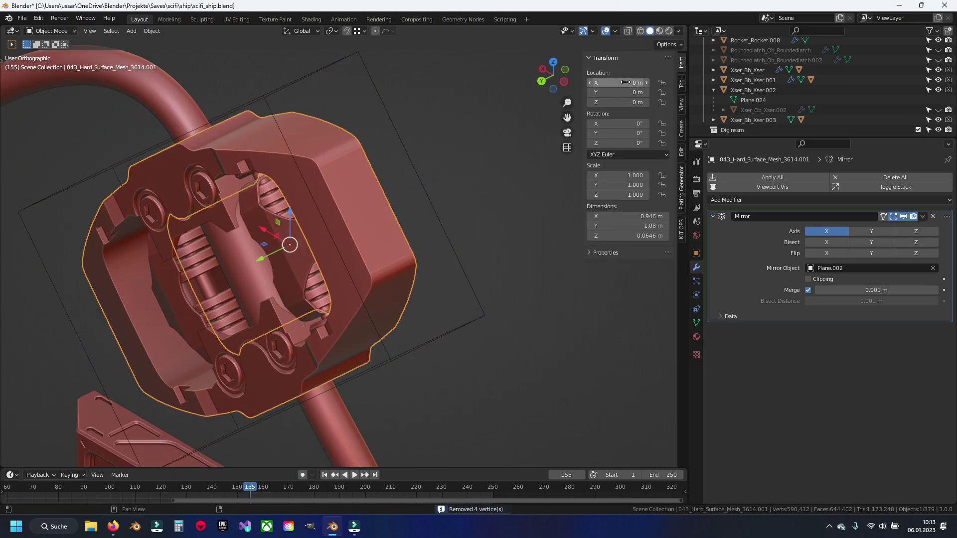
click(680, 230)
scroll(down, 3)
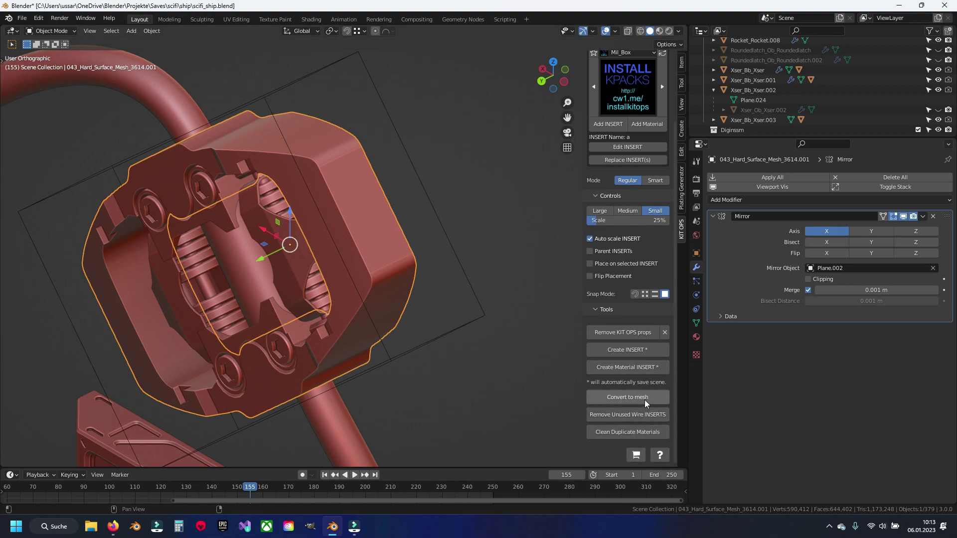
click(610, 396)
key(ctrl+z)
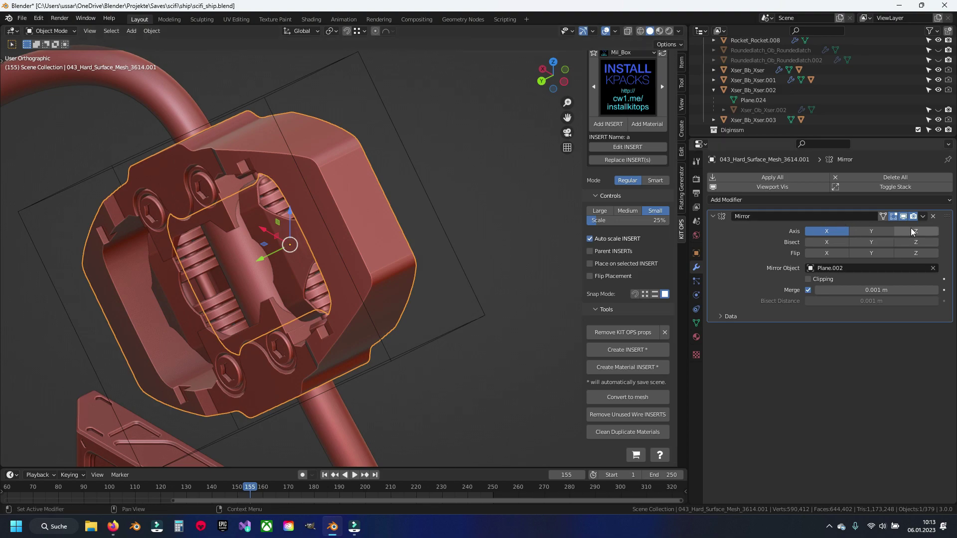
scroll(down, 3)
drag(418, 265, 428, 280)
scroll(up, 3)
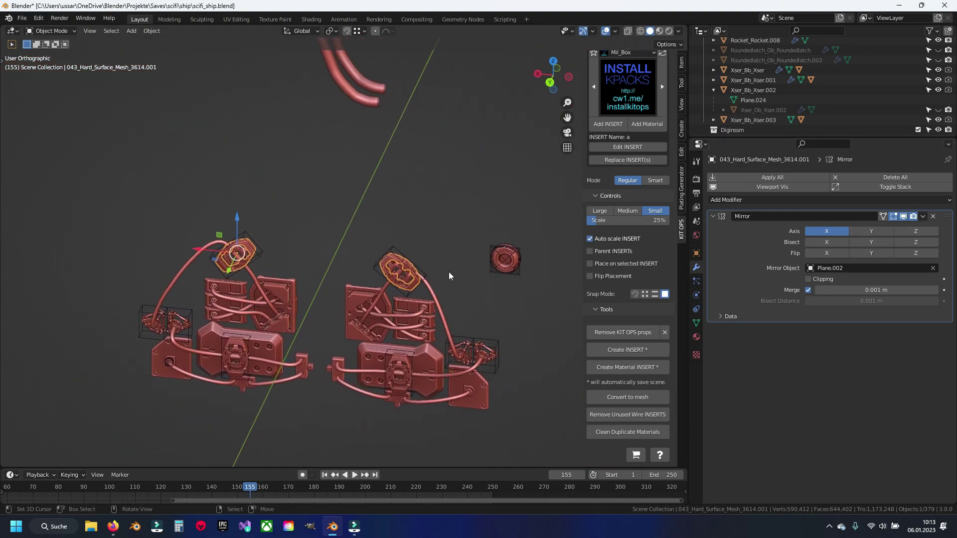
Undo the latch's mesh conversion to restore its Mirror modifier
click(933, 216)
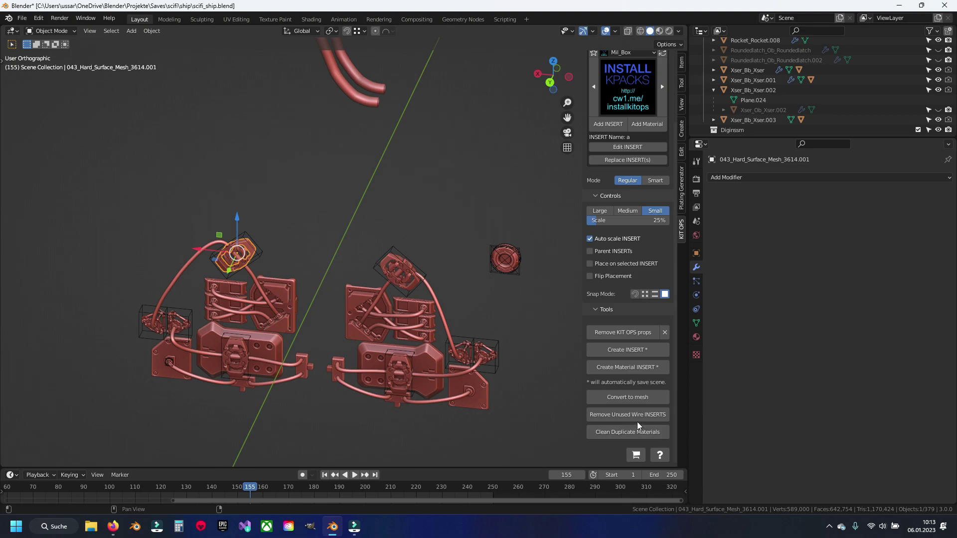
key(ctrl+z)
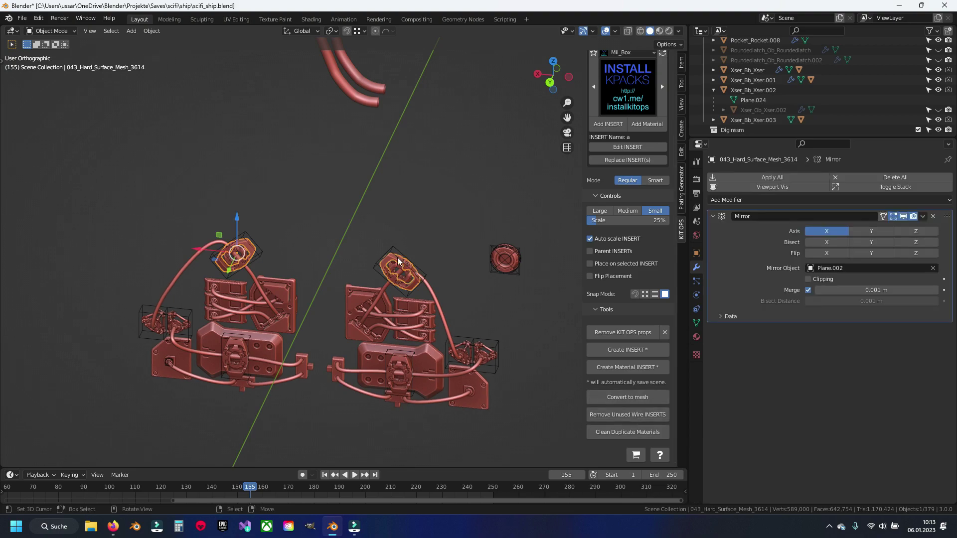
key(ctrl+z)
key(Tab)
key(Tab)
Trial-delete the clamp pieces, top caps and ring clamp at the cable end, then undo the deletions
click(397, 249)
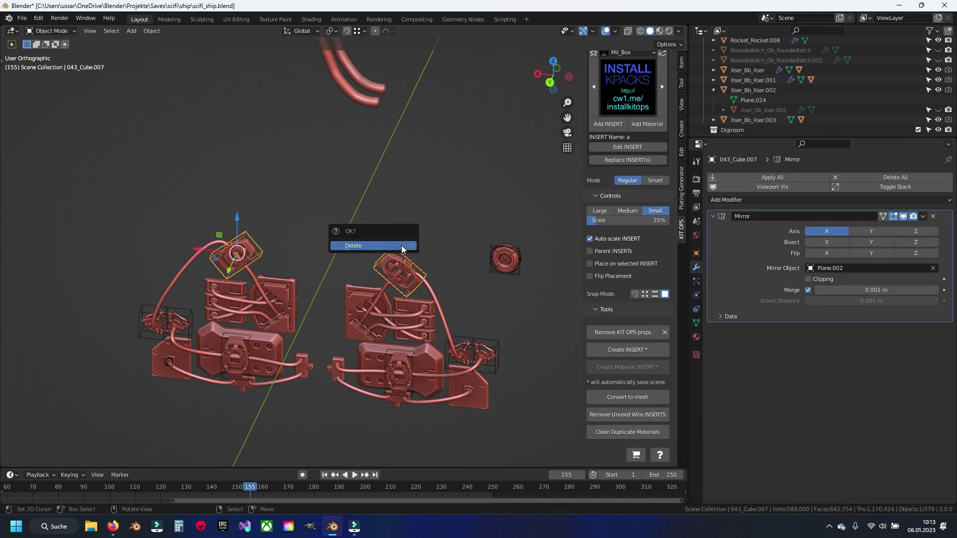
key(Delete)
click(392, 254)
key(x)
click(398, 268)
key(x)
click(399, 268)
key(x)
click(401, 269)
scroll(up, 3)
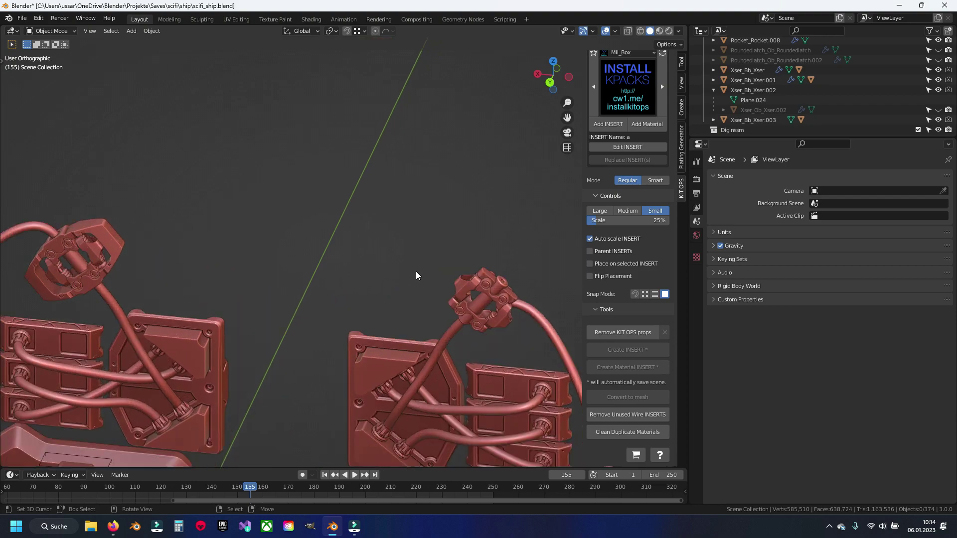
click(455, 274)
key(x)
click(475, 309)
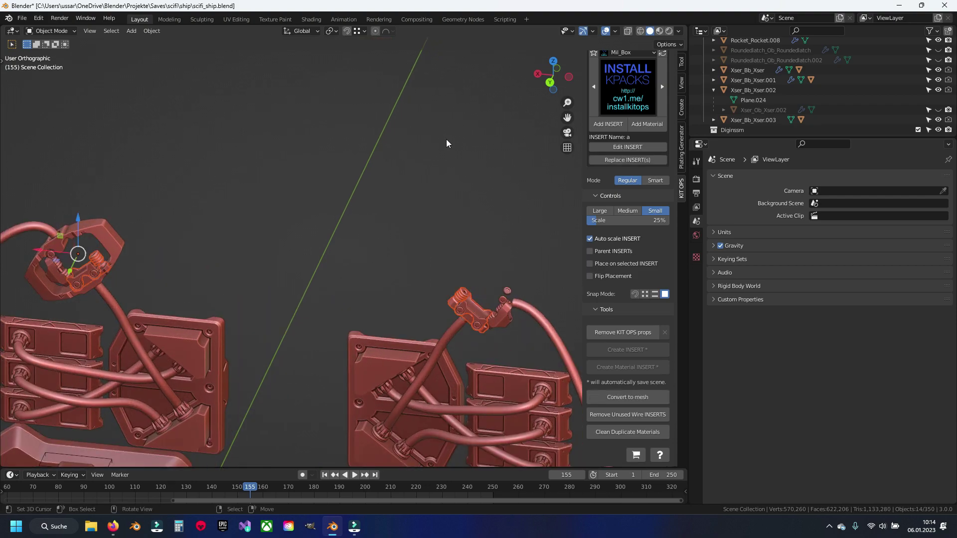
key(ctrl+z)
key(ctrl+z)
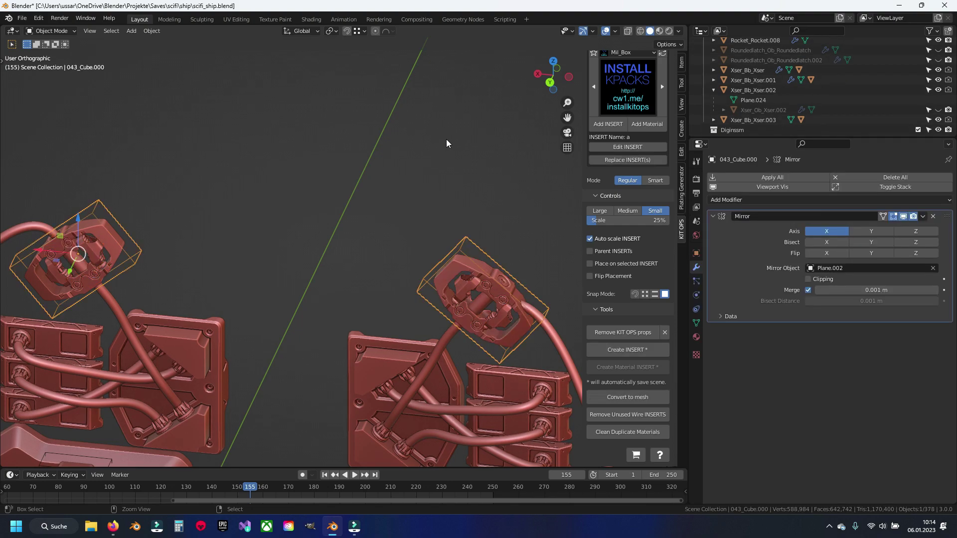
key(ctrl+z)
key(ctrl+z)
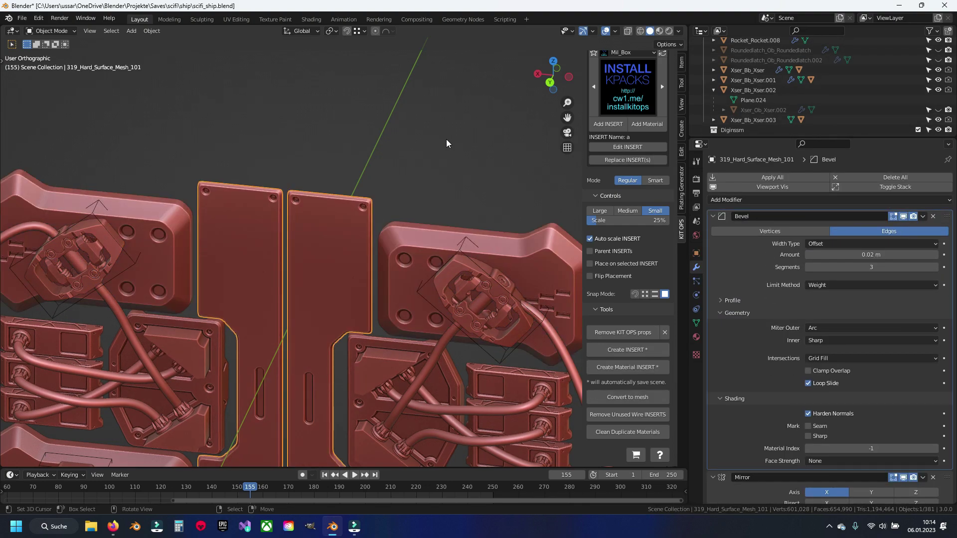
Delete the two side boxes and save scifi_ship.blend
click(177, 246)
drag(184, 247, 288, 251)
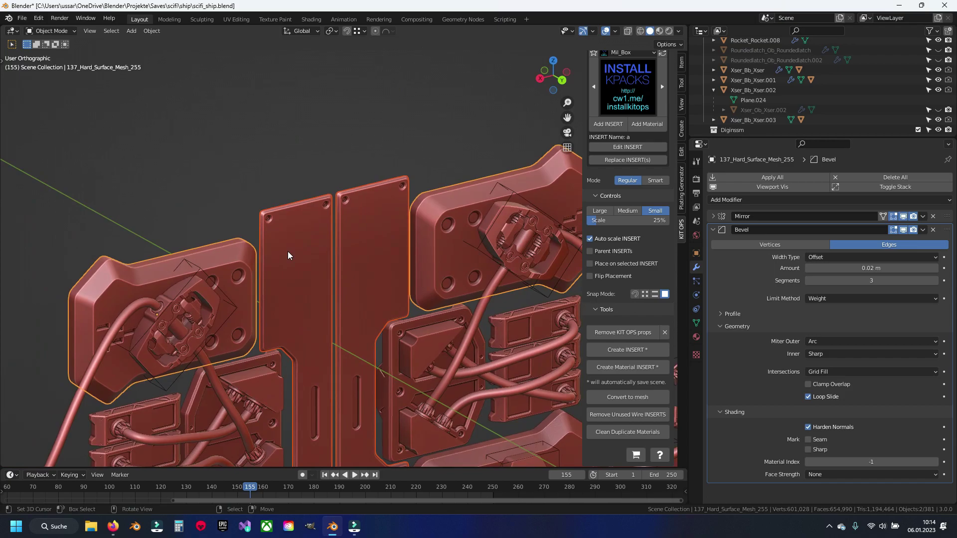
key(n)
drag(256, 287, 274, 219)
key(Delete)
key(ctrl+s)
drag(308, 315, 300, 256)
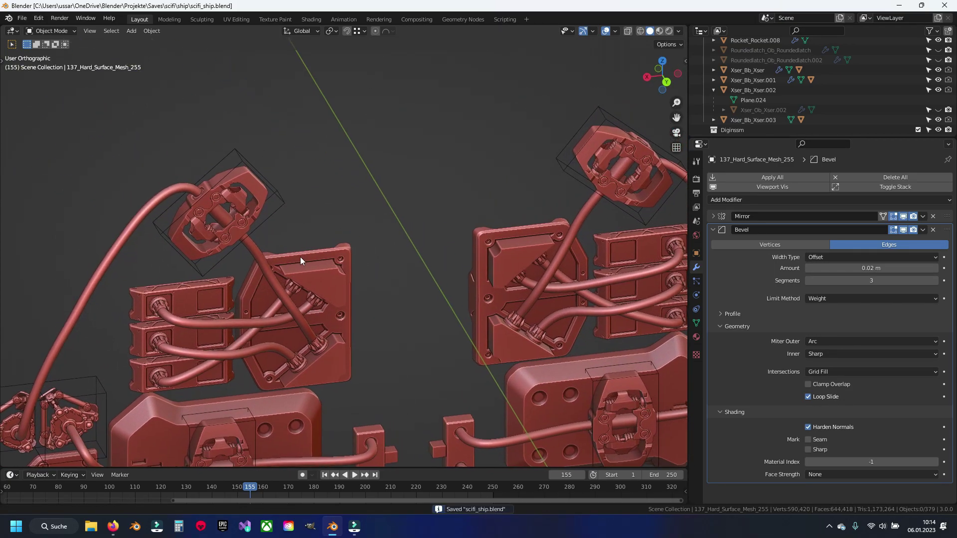
Remove the Mirror modifiers from latch pieces 043_Cube.007 and 043_Cube.000
scroll(up, 3)
scroll(up, 3)
drag(333, 287, 422, 359)
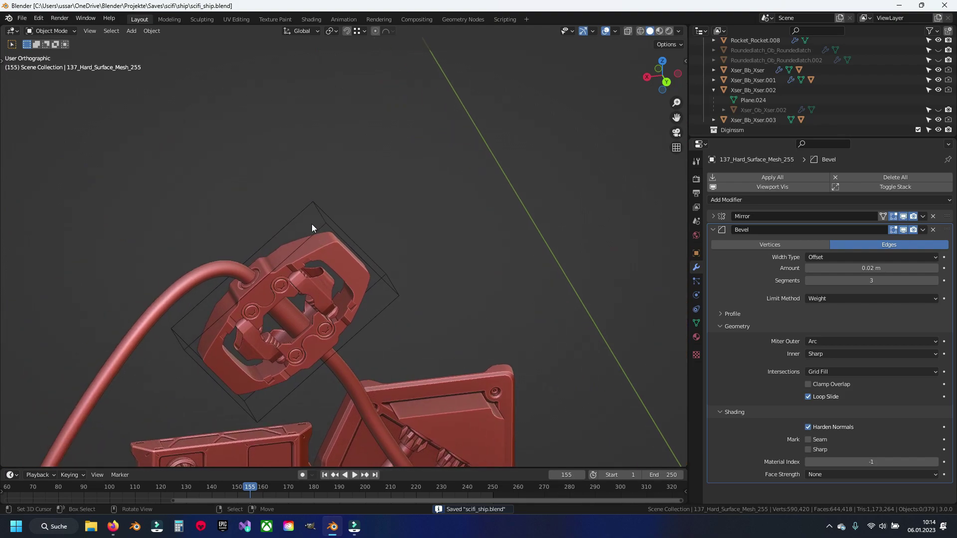
click(313, 226)
click(933, 217)
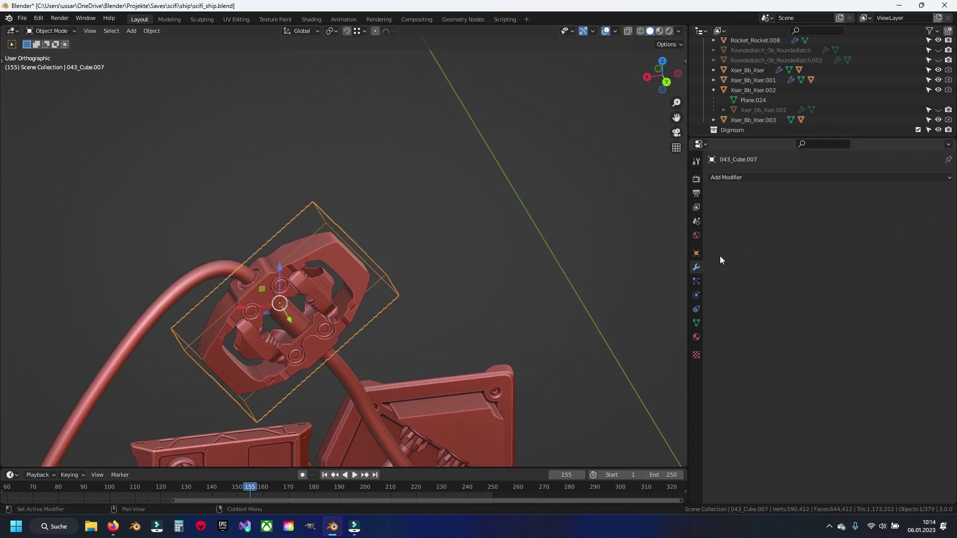
scroll(down, 3)
click(395, 210)
click(394, 208)
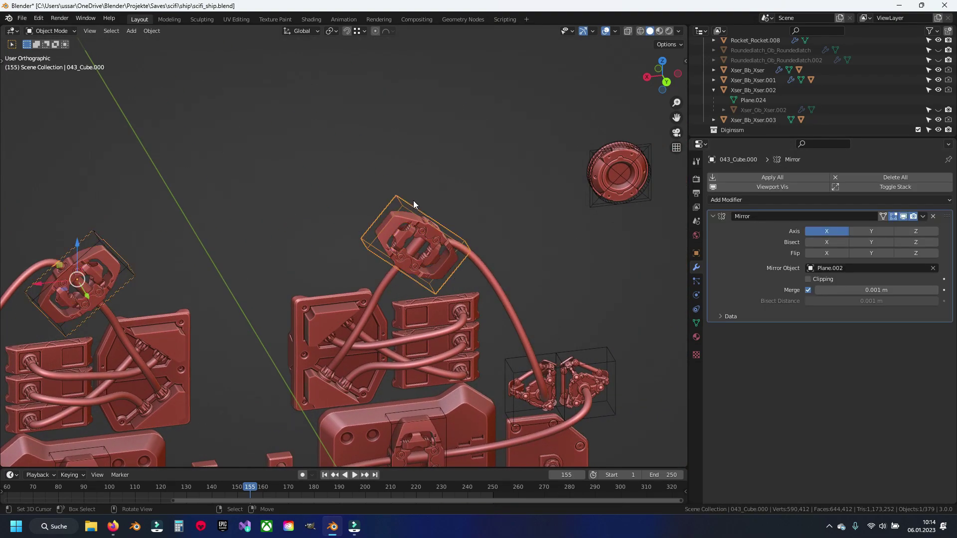
click(933, 217)
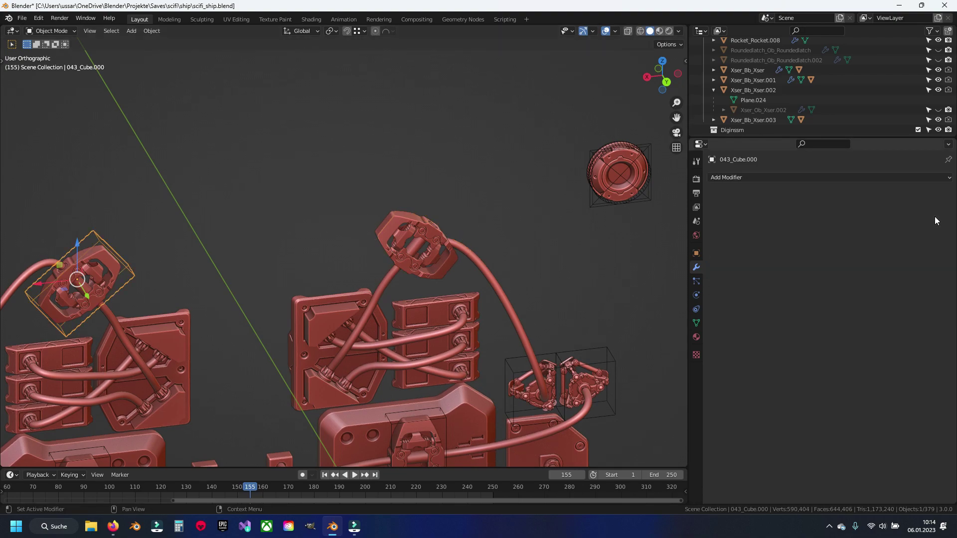
key(ctrl+z)
key(ctrl+z)
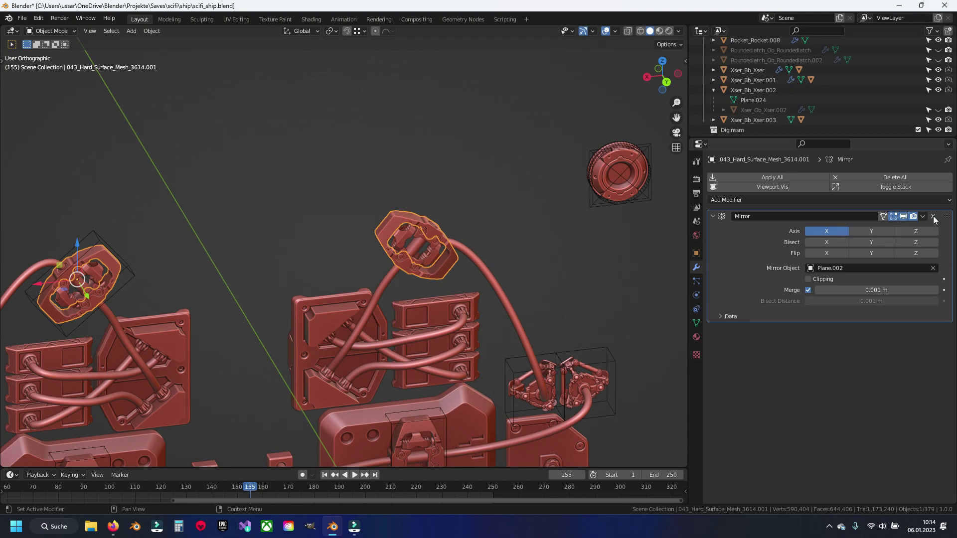
click(933, 218)
click(390, 230)
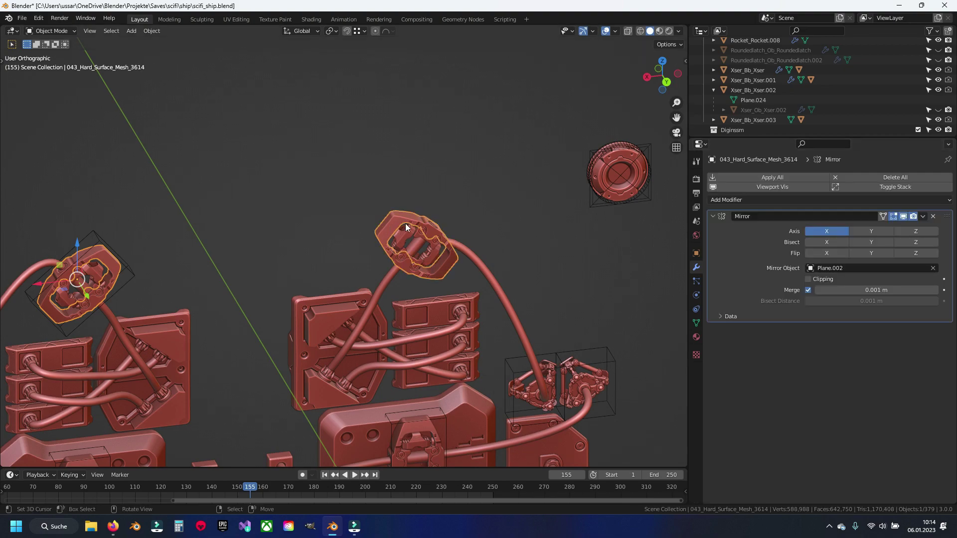
click(932, 216)
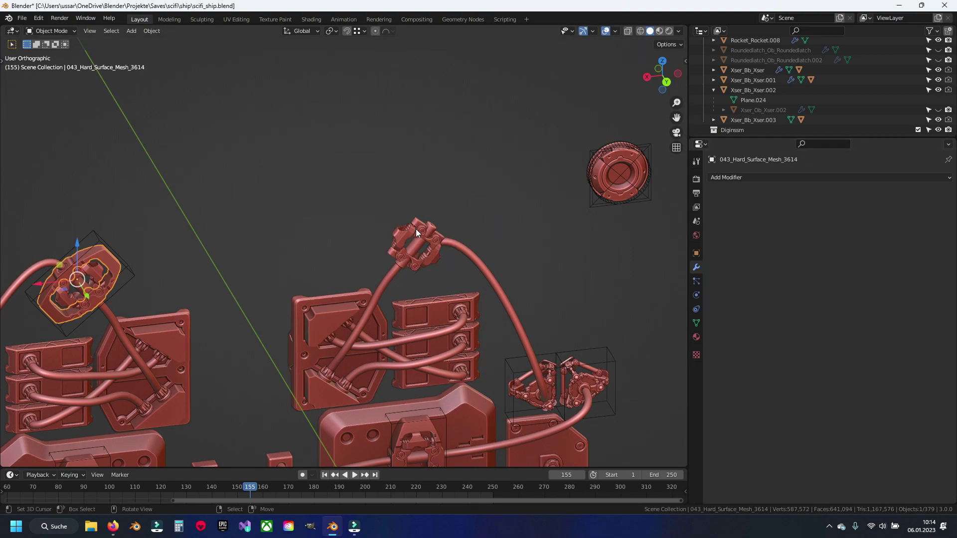
Remove the Mirror modifiers from 043_Hard_Surface_Mesh_3604 and the inner latch piece
click(415, 230)
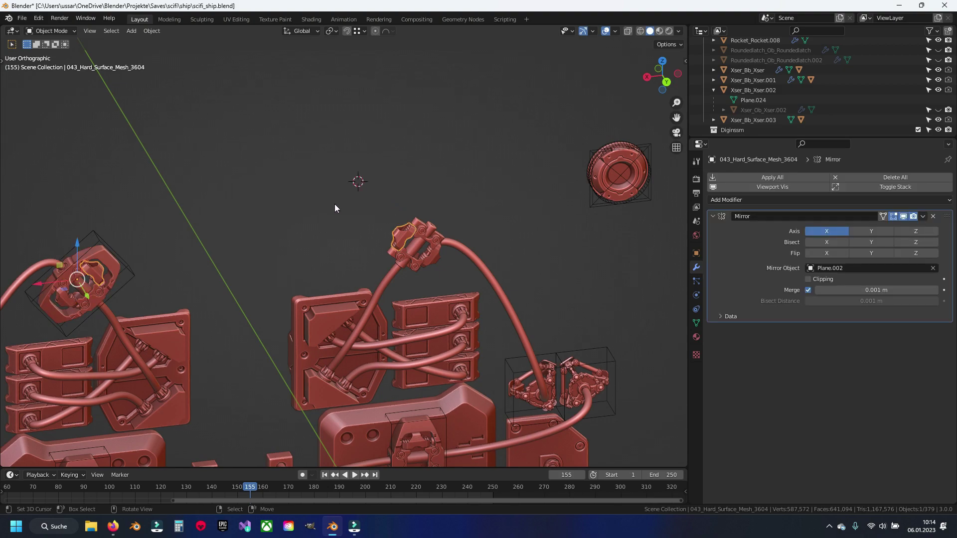
click(933, 216)
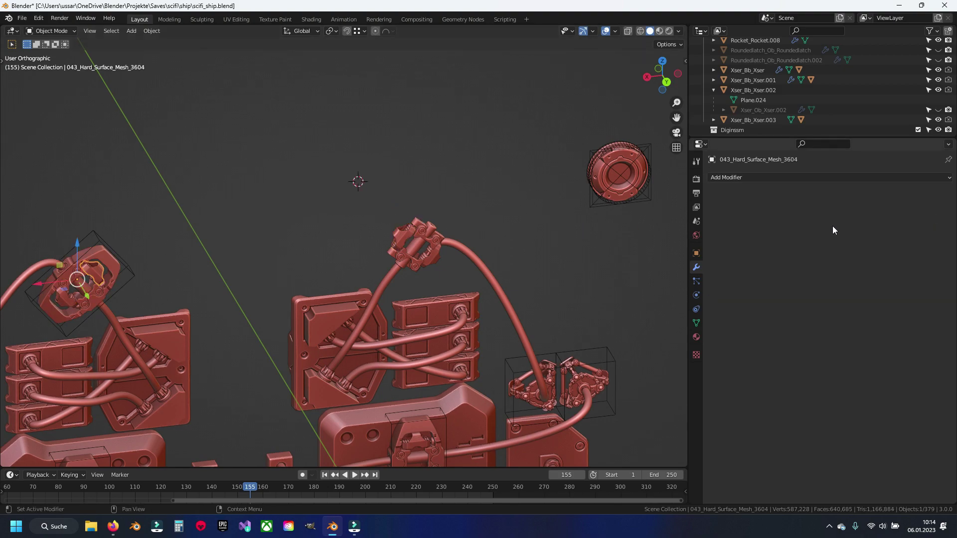
click(405, 240)
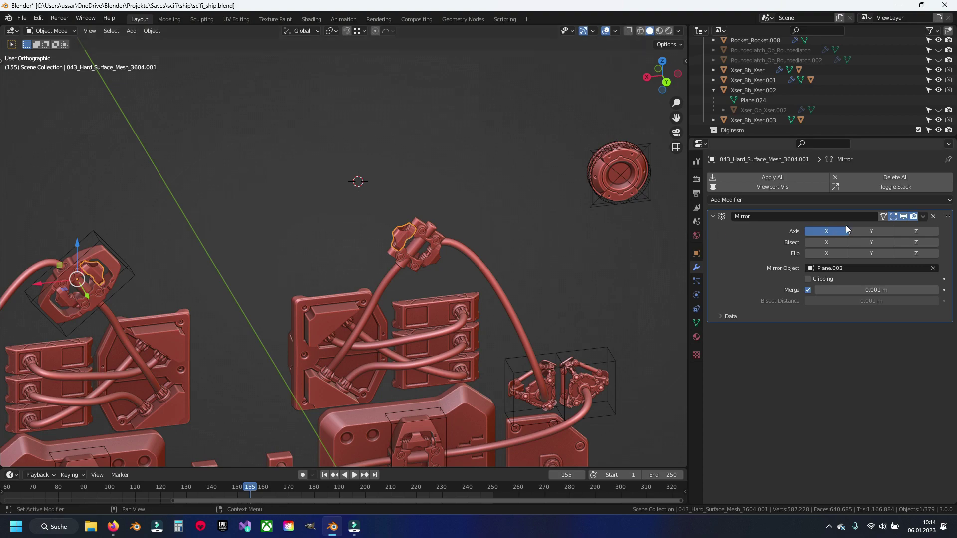
click(933, 216)
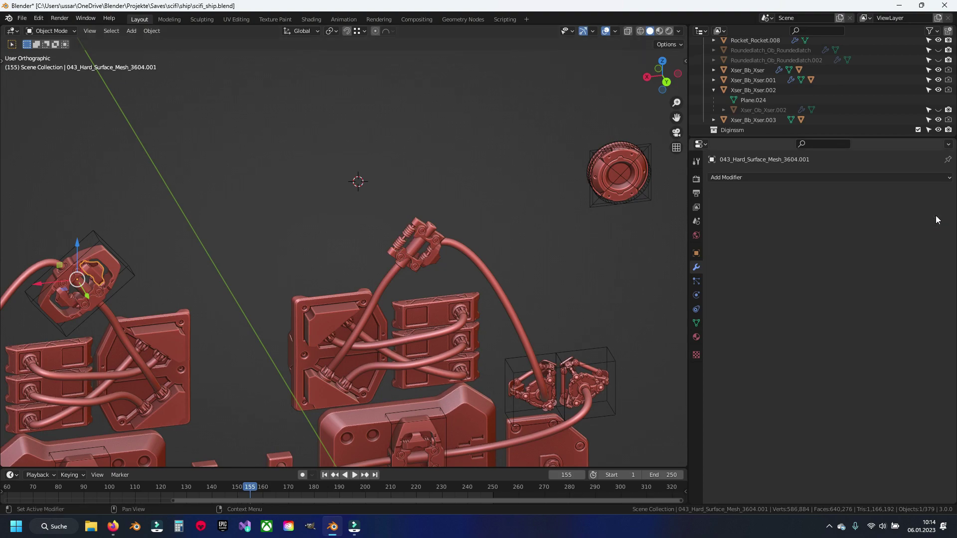
Duplicate the left latch mesh in place, then delete the duplicate
click(427, 230)
key(ctrl+z)
key(KP_Decimal)
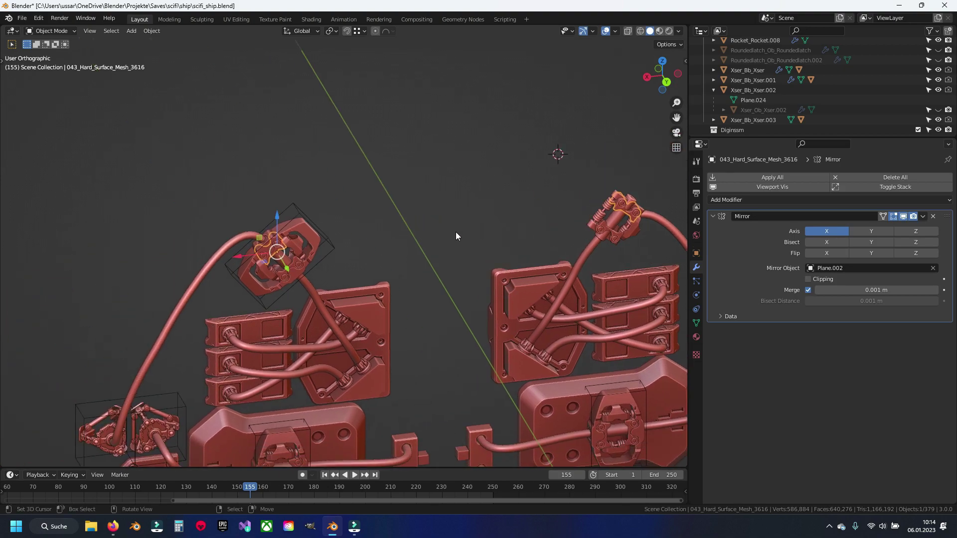
scroll(down, 3)
drag(326, 241, 321, 245)
click(284, 226)
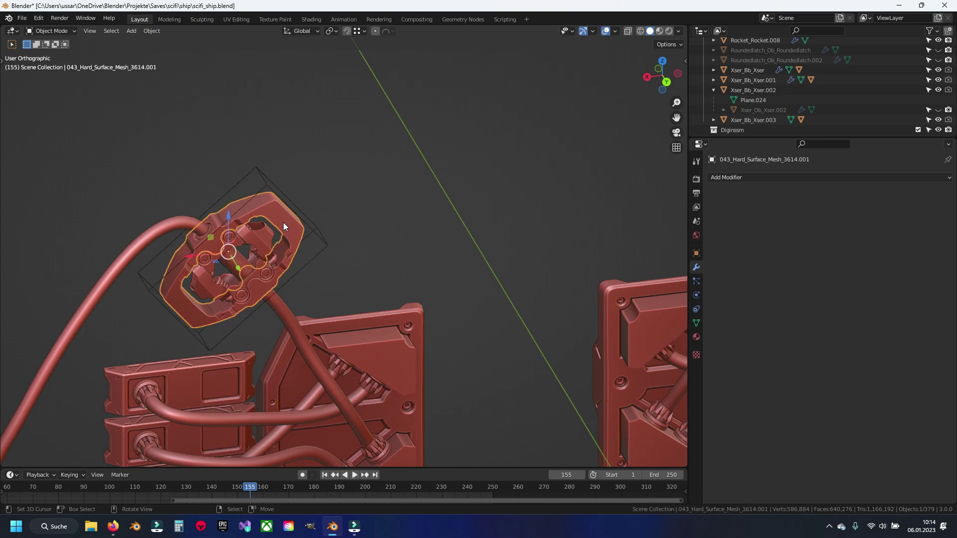
key(shift+d)
right_click(436, 249)
key(Delete)
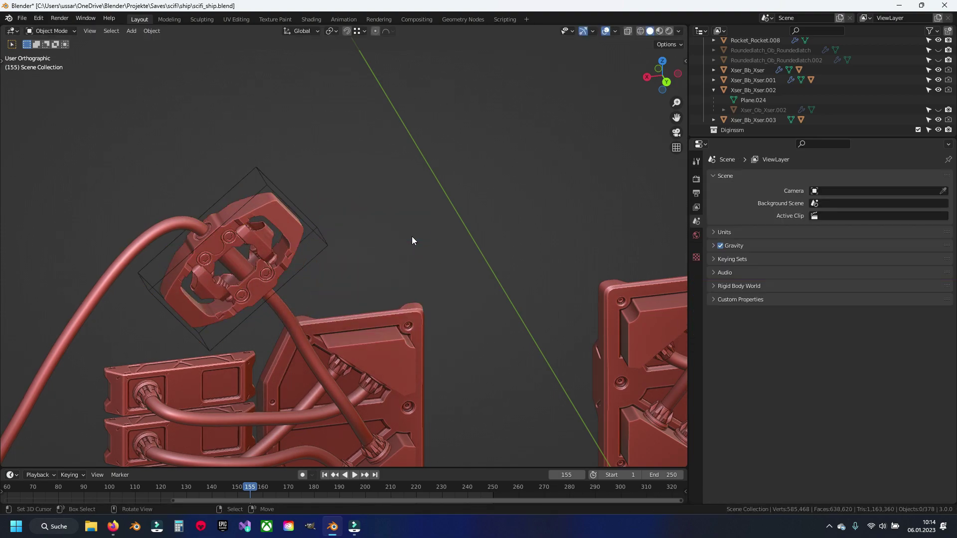
Delete the outlined duplicate latch copy and the inner clamp piece
scroll(down, 3)
scroll(up, 3)
scroll(up, 3)
scroll(up, 3)
scroll(up, 3)
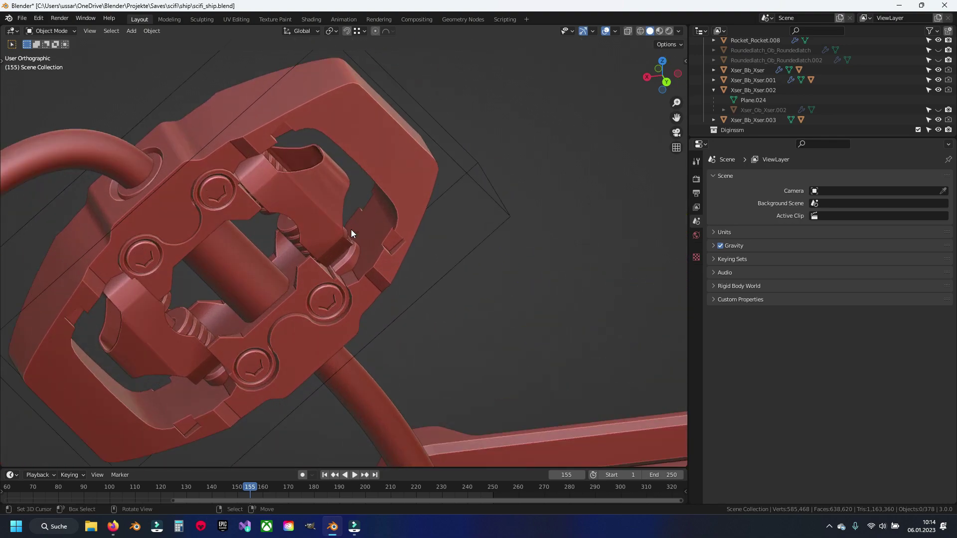
click(340, 219)
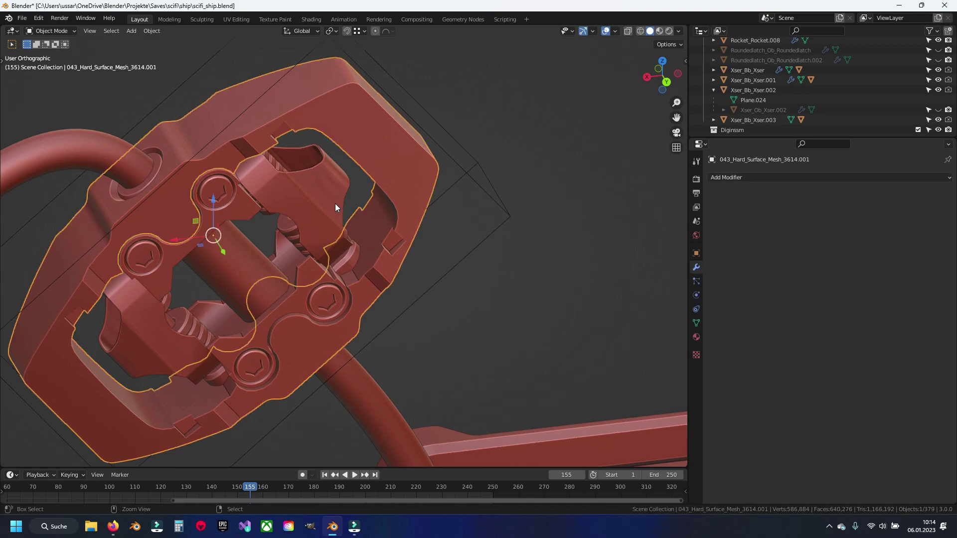
drag(335, 203, 422, 228)
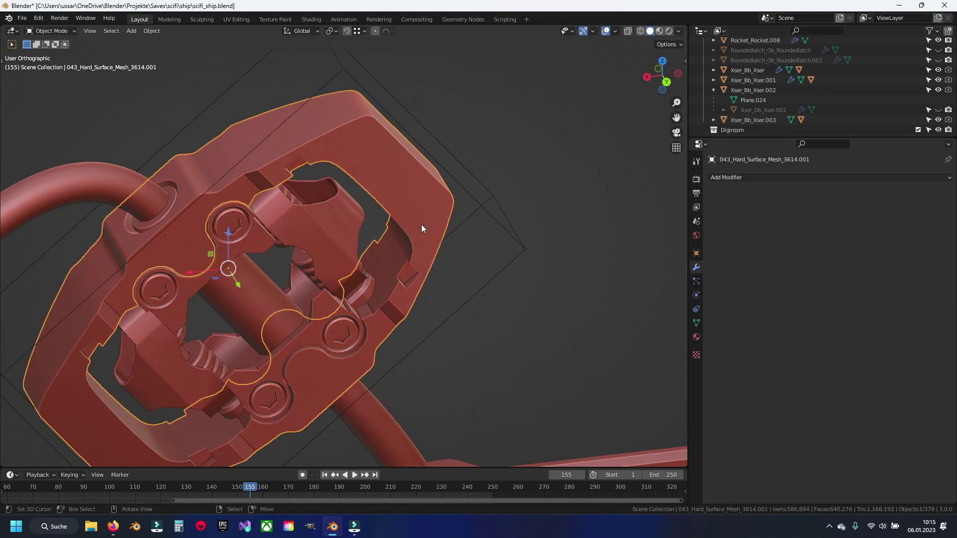
key(x)
click(420, 226)
click(325, 220)
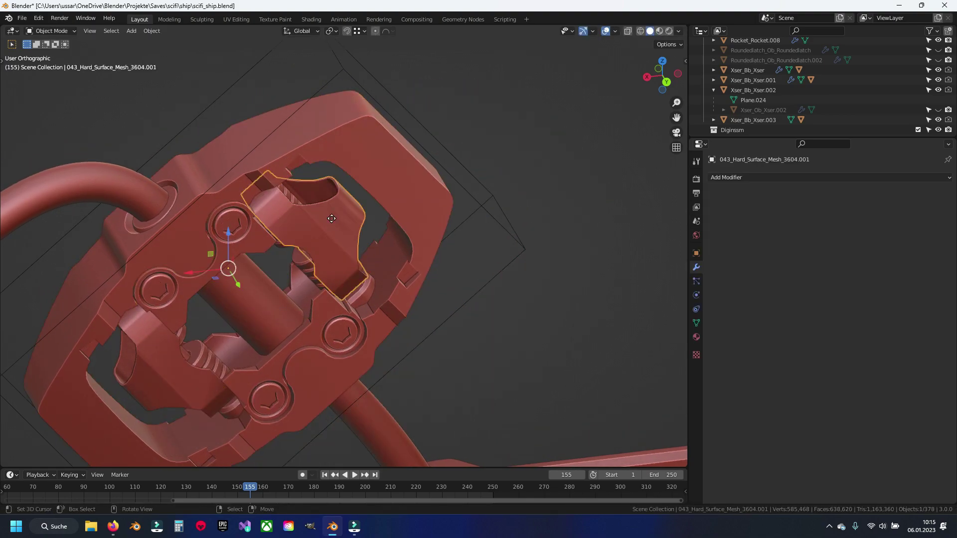
key(x)
click(376, 218)
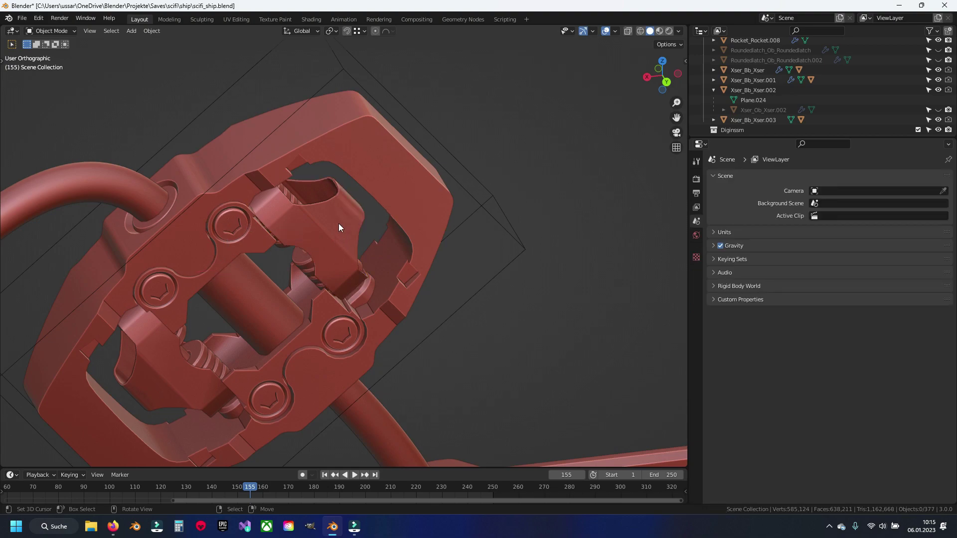
scroll(down, 3)
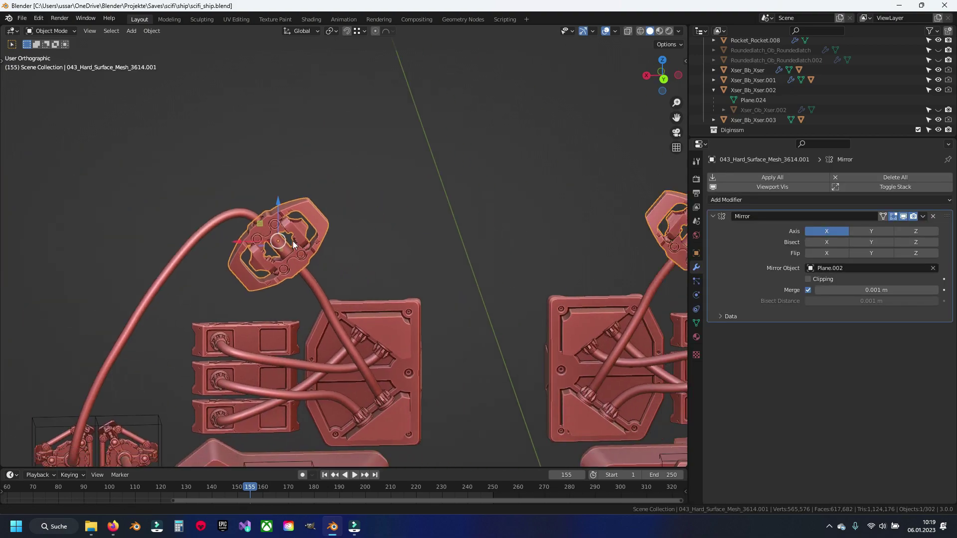
Zoom in on the clamp mesh, enter Edit Mode and save the file
scroll(up, 3)
drag(327, 259, 382, 250)
key(Tab)
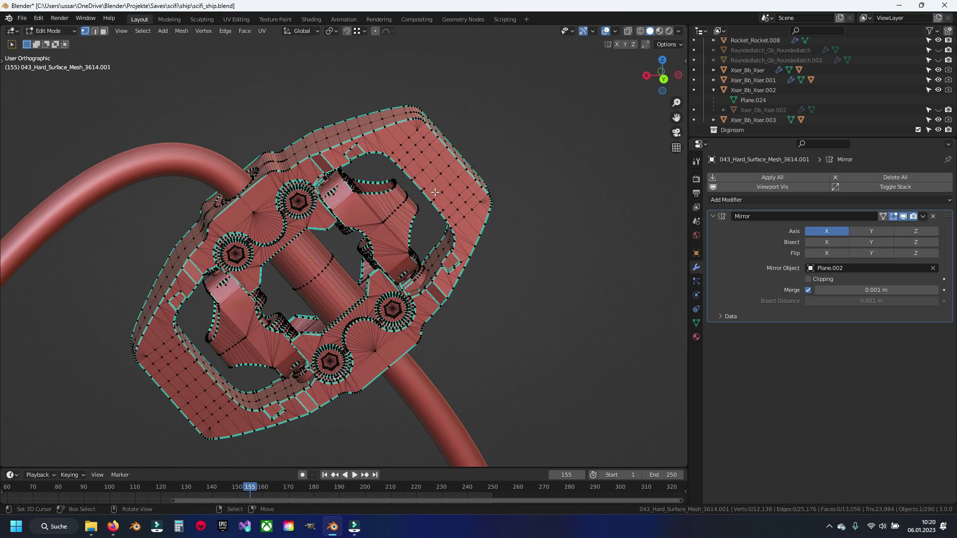
right_click(418, 218)
key(Escape)
key(ctrl+s)
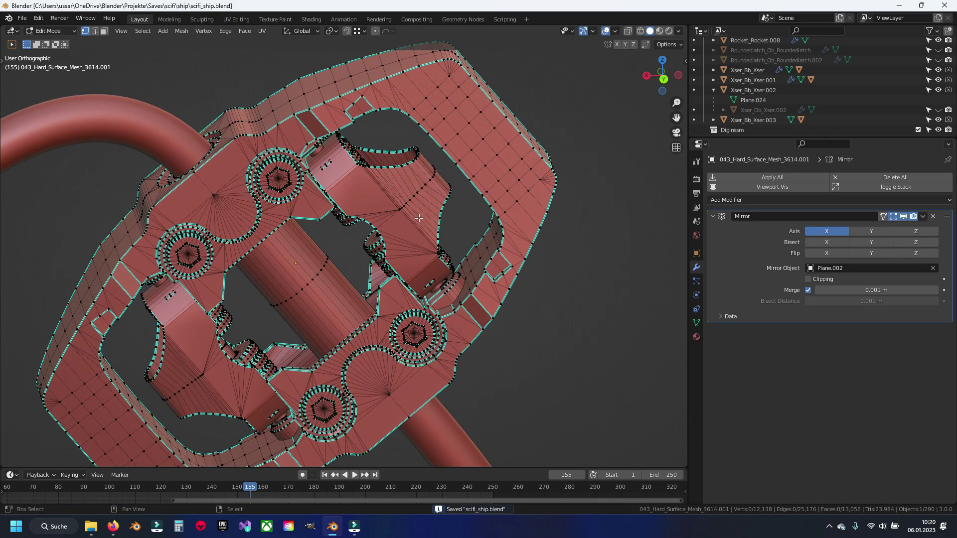
Clear the sharp marks from all edges of the clamp mesh, then deselect everything
drag(419, 218, 417, 198)
right_click(417, 197)
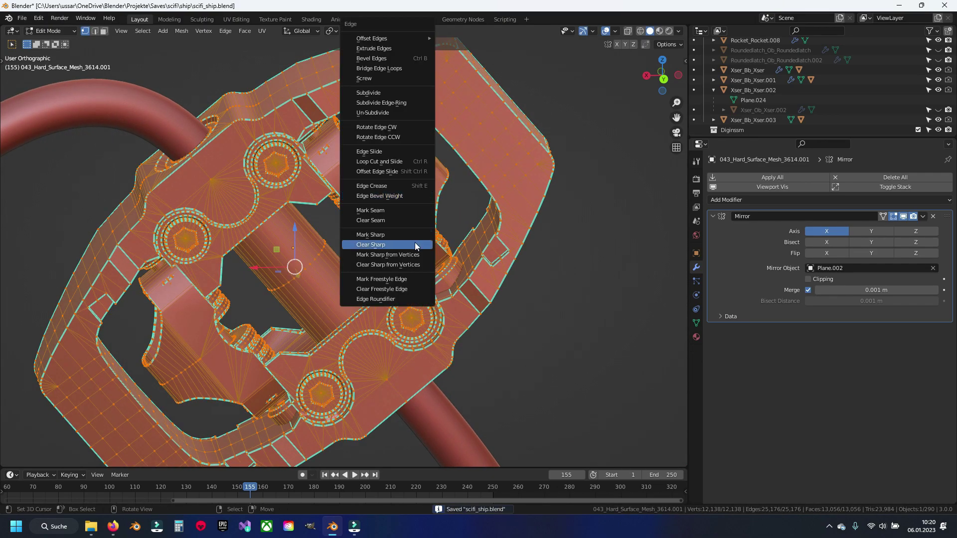
click(415, 243)
key(n)
key(alt+a)
right_click(451, 231)
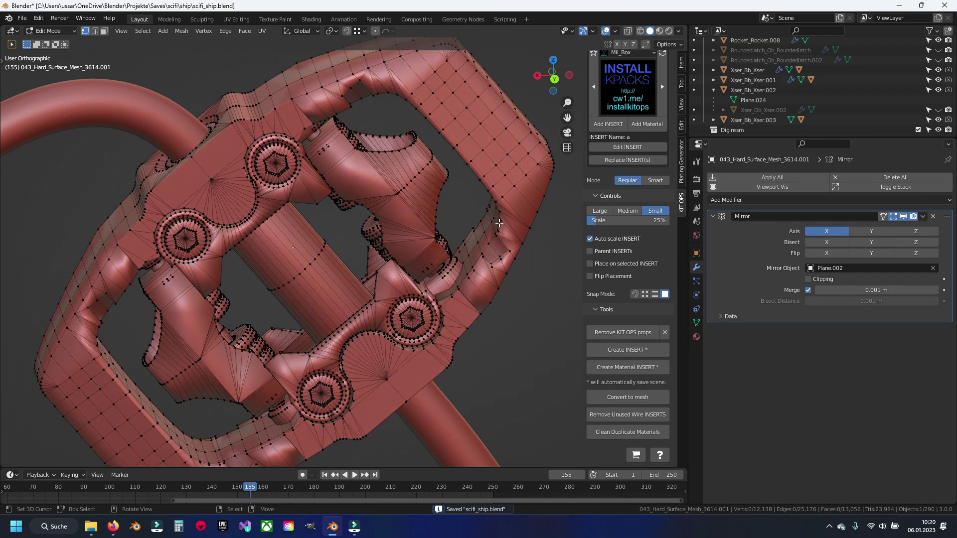
Select all sharp edges in edge mode and add a Bevel modifier to the clamp
key(2)
key(q)
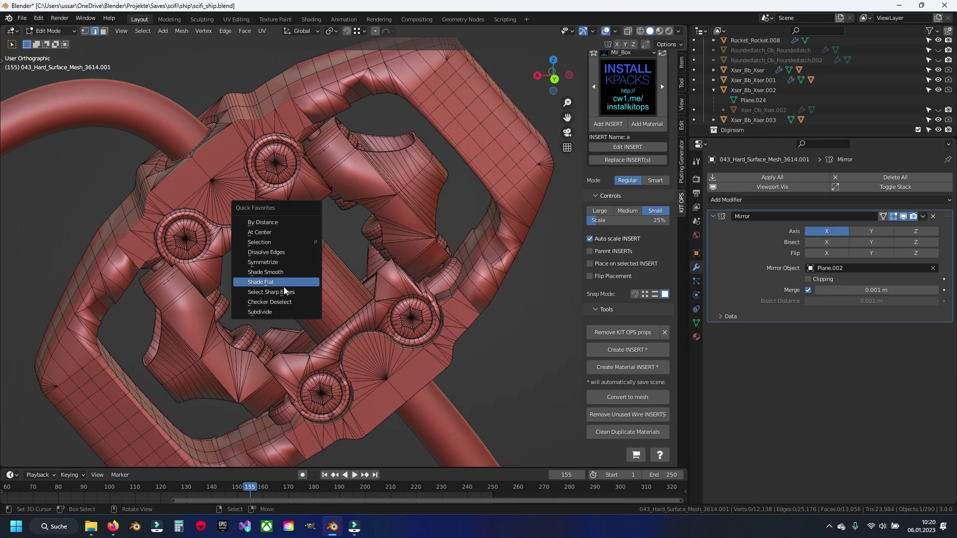
click(303, 281)
click(742, 200)
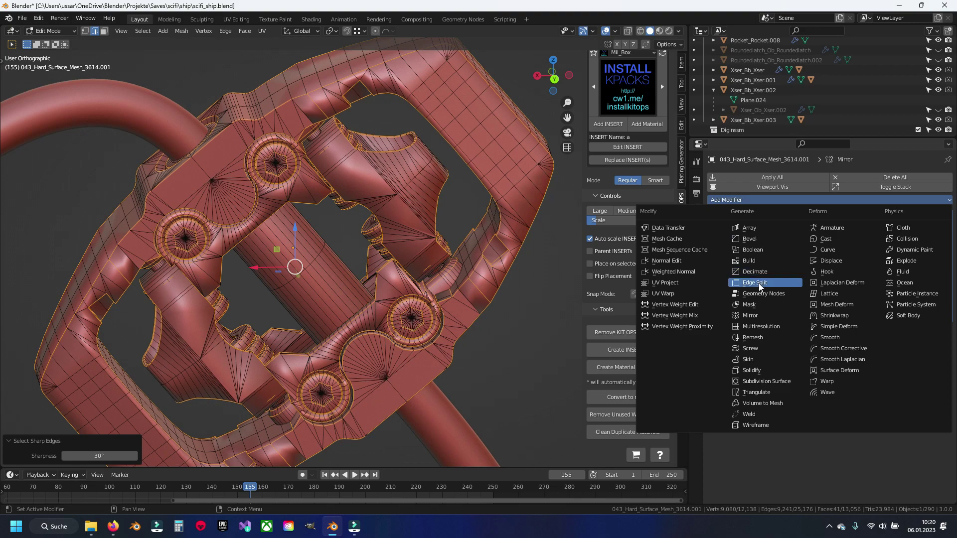
click(760, 239)
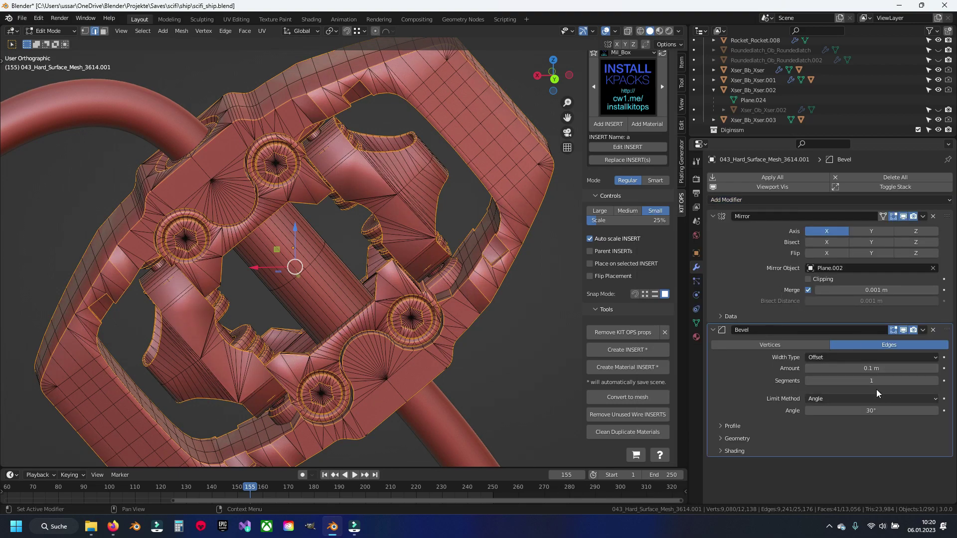
Set the Bevel to 3 segments, Weight limit method and 0.02 m, with Clamp Overlap off
click(871, 380)
text(3)
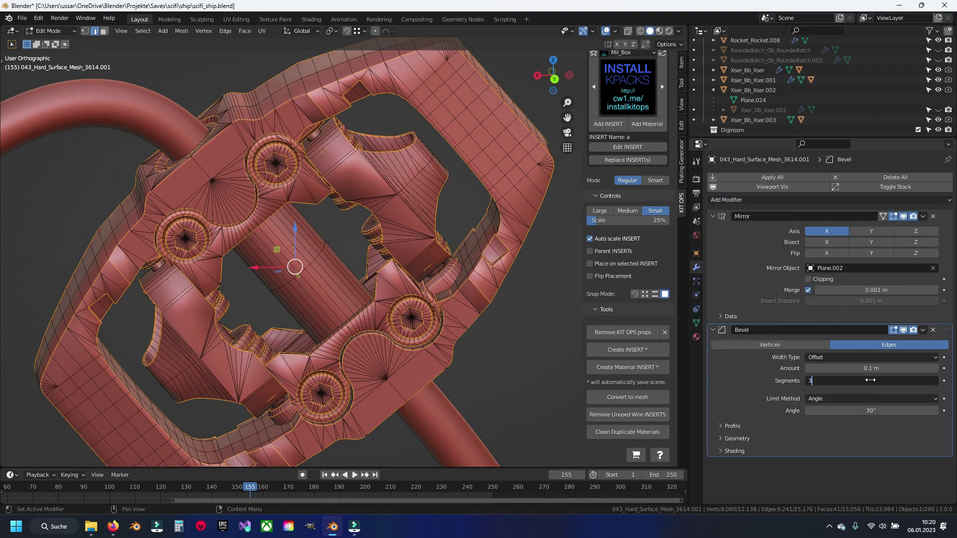
key(Return)
click(871, 399)
click(872, 369)
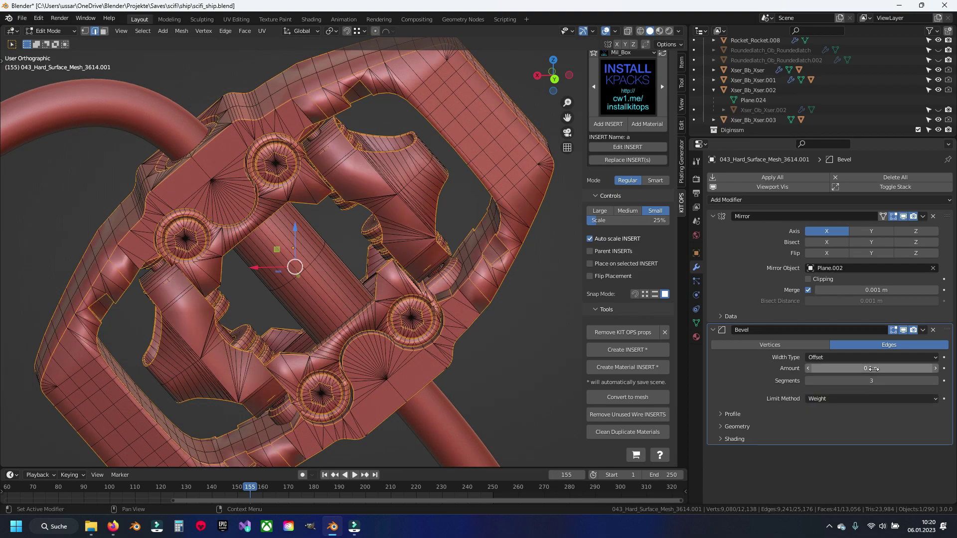
text(.02)
key(Return)
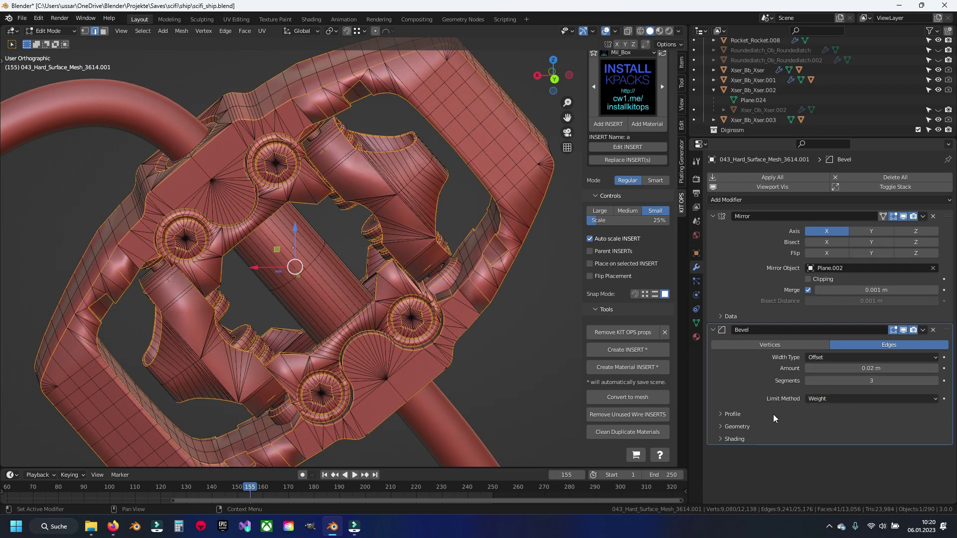
click(736, 428)
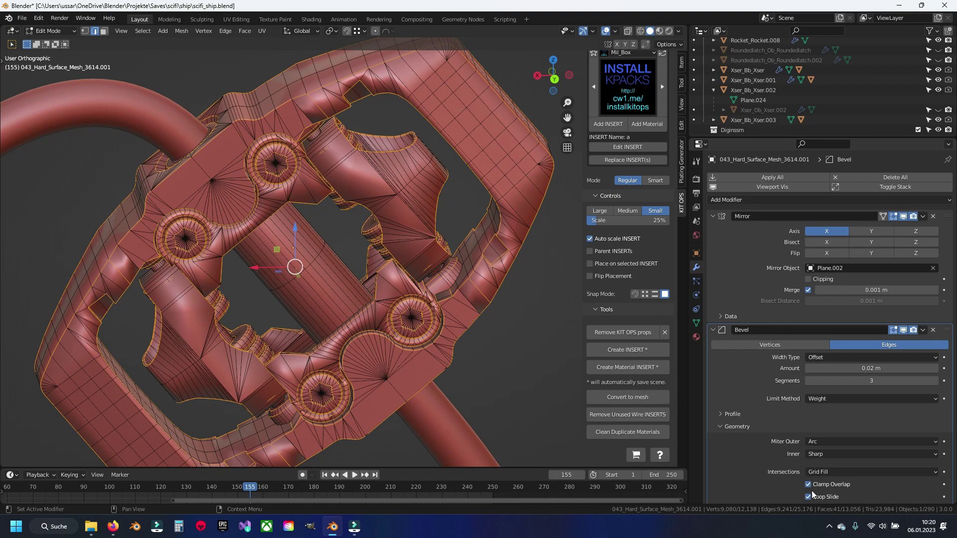
scroll(down, 3)
scroll(down, 3)
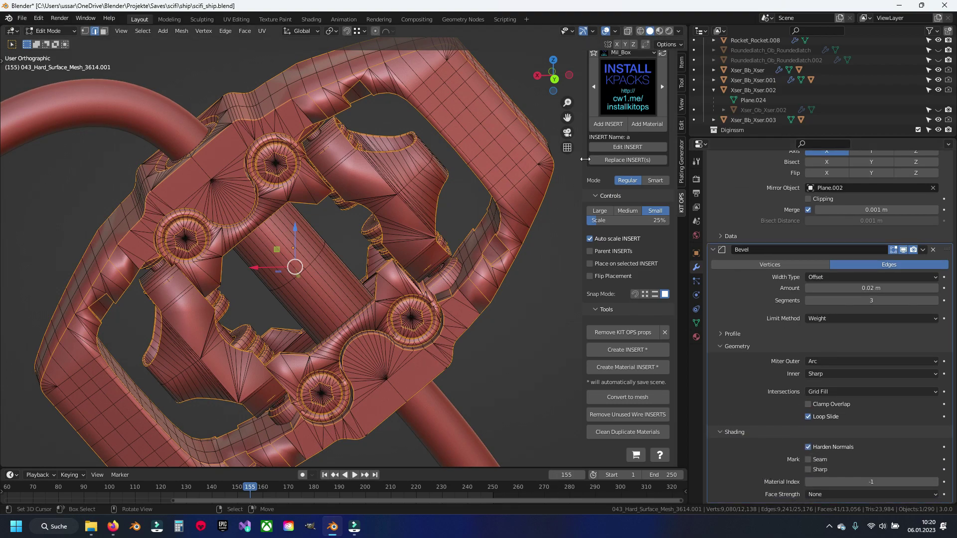
click(681, 62)
Give the selected sharp edges a 0.20 bevel weight and add custom split normals data
click(621, 158)
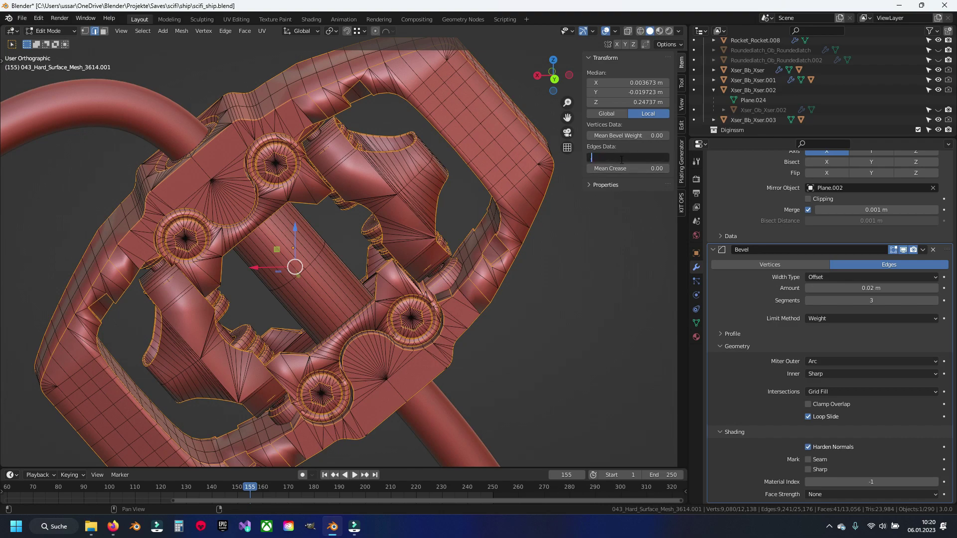
text(2)
key(Return)
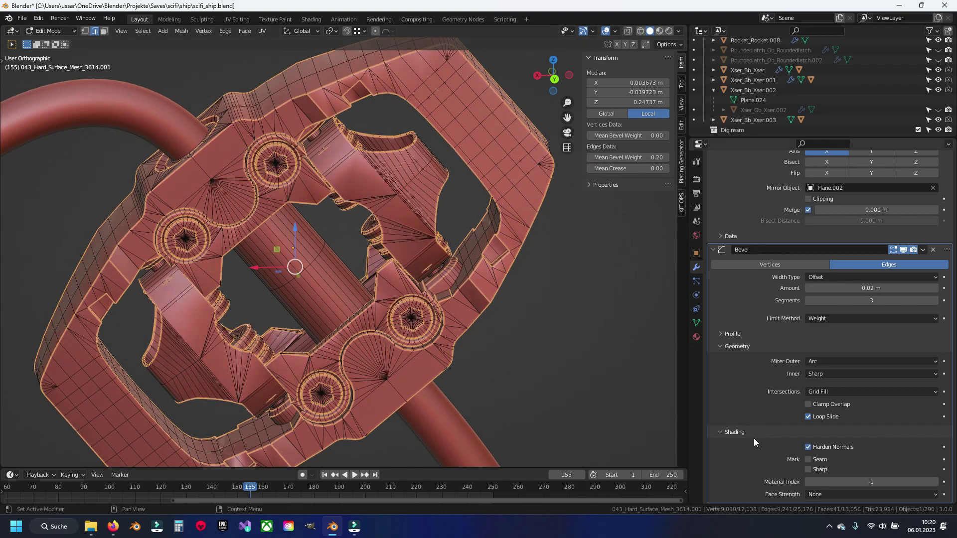
click(696, 323)
scroll(down, 3)
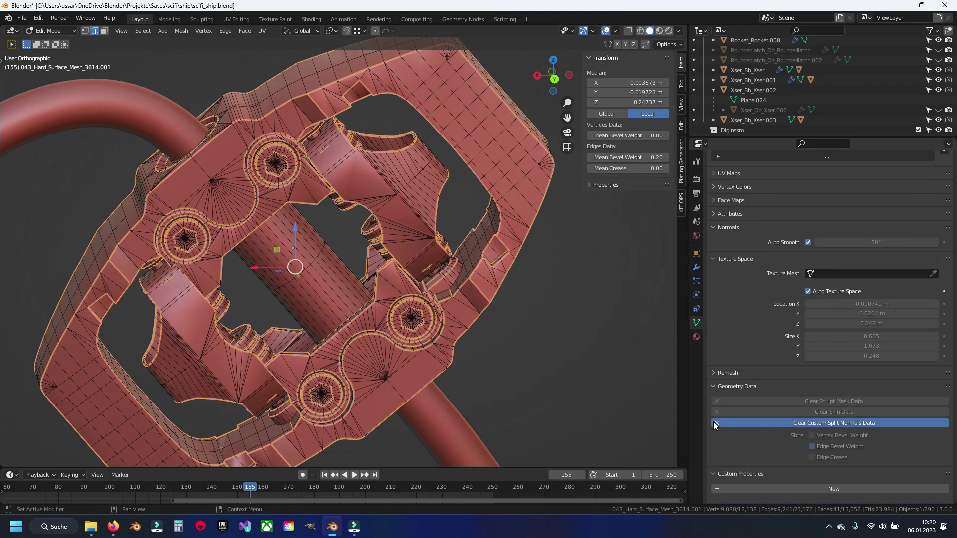
click(713, 421)
Check the bevelled clamp in Object Mode, then return to Edit Mode
drag(444, 241, 462, 270)
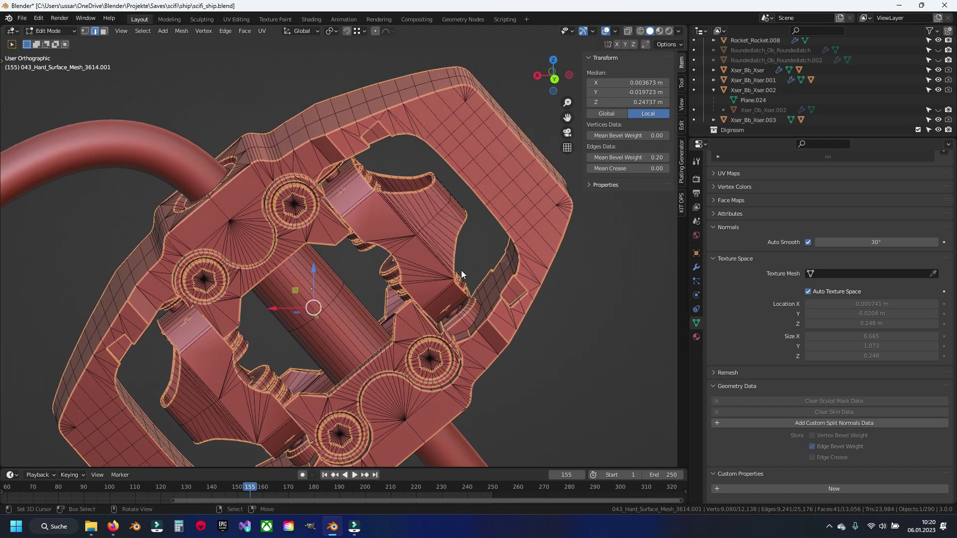
key(Tab)
scroll(up, 3)
scroll(up, 3)
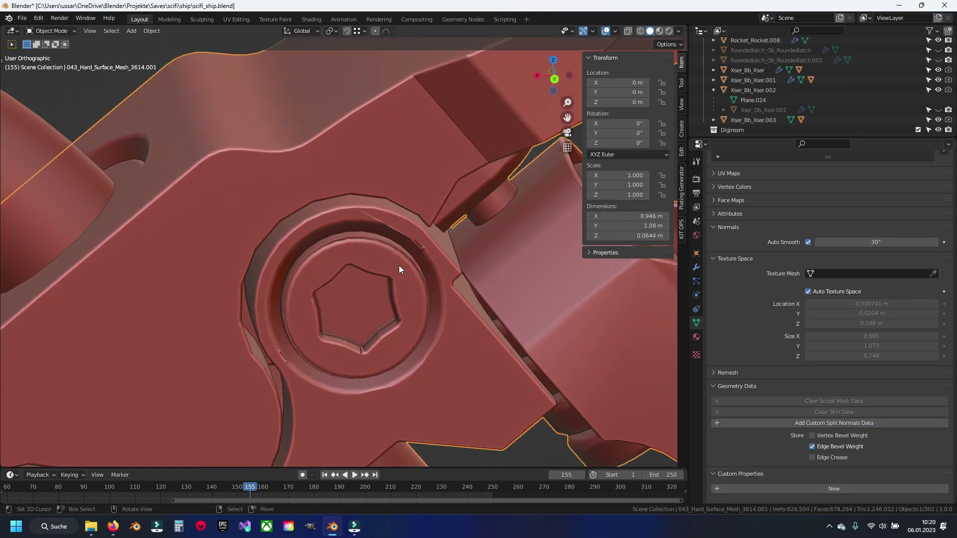
key(Tab)
Try a 0.15 bevel weight on the edges, then set it back to 0.2
click(643, 160)
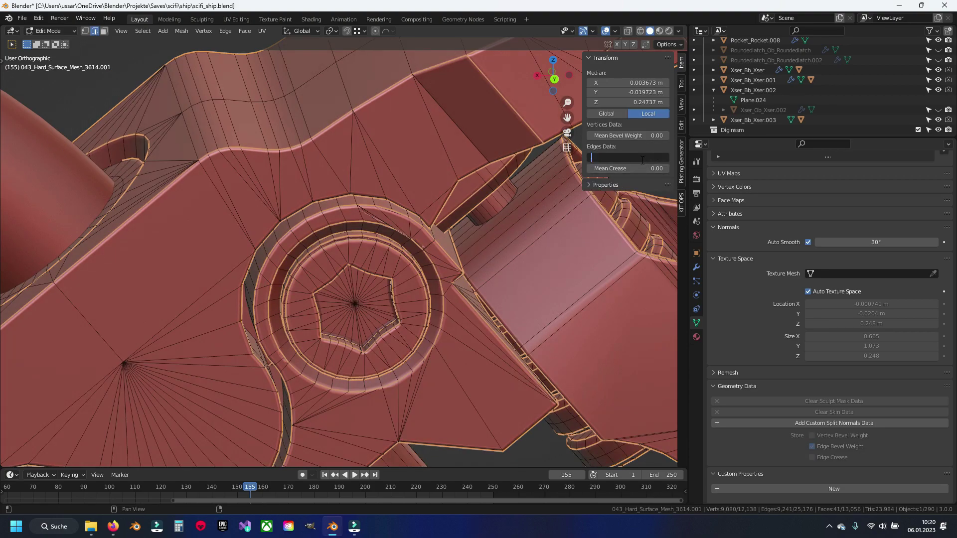
text(0.15)
key(Return)
click(642, 159)
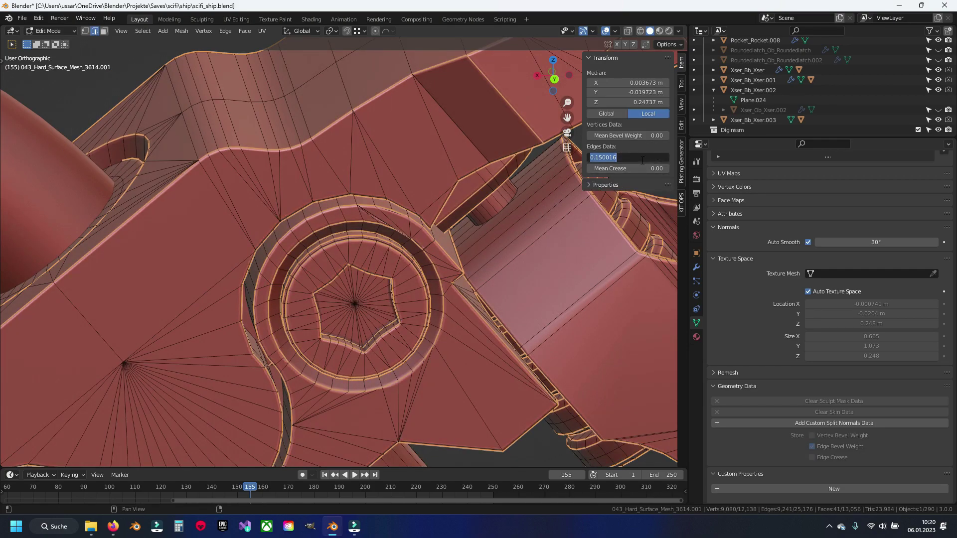
text(0.2)
key(Return)
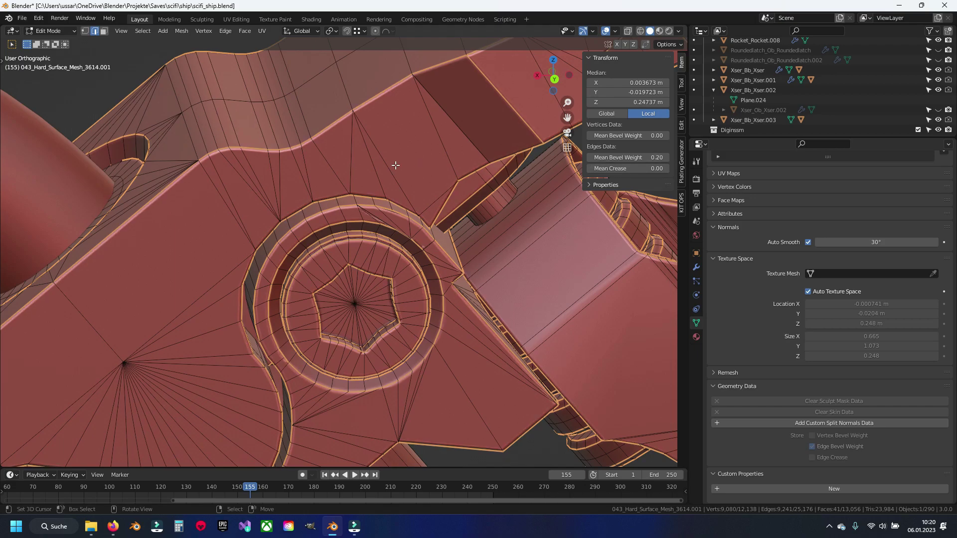
Inspect the softened bolt-head bevel up close in Object Mode, then resume editing
scroll(down, 3)
key(Tab)
scroll(up, 3)
drag(495, 211, 384, 235)
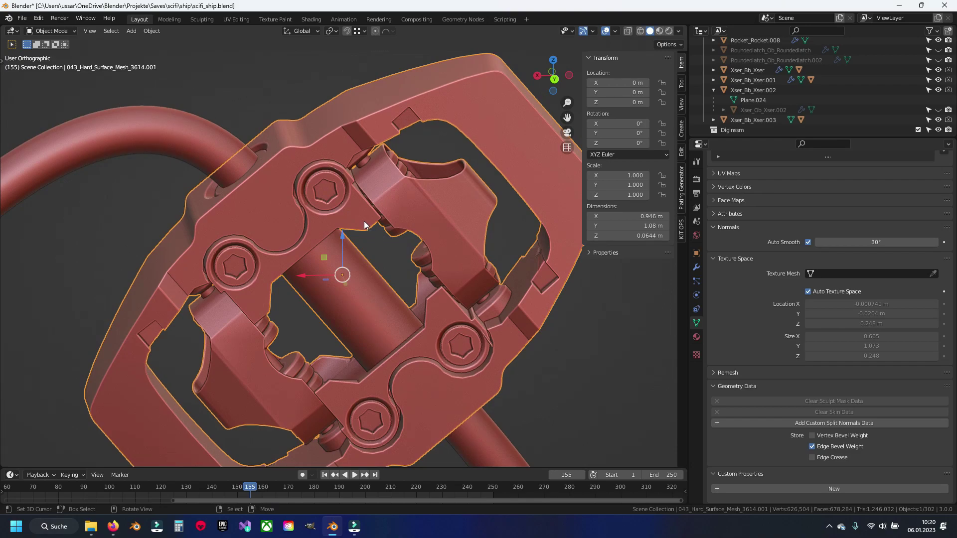
scroll(up, 3)
scroll(up, 3)
scroll(up, 3)
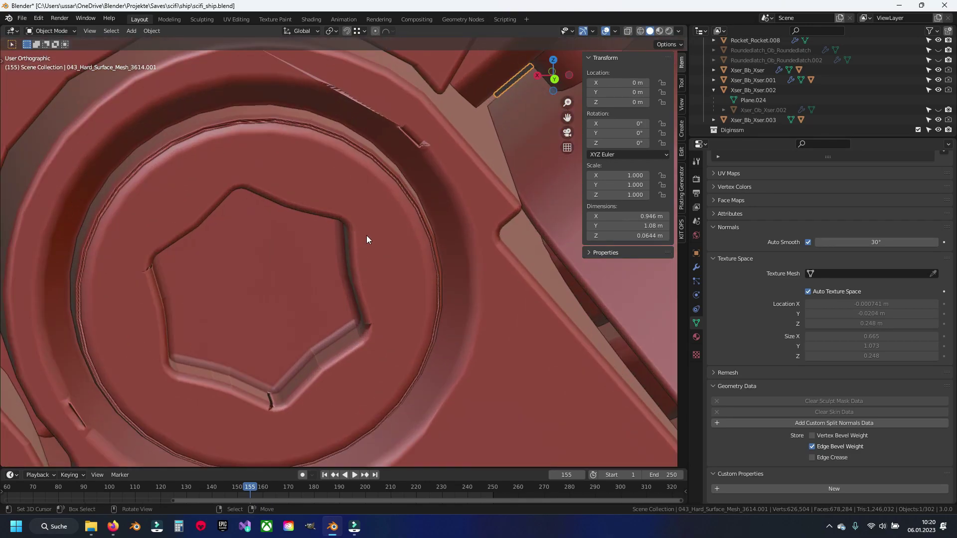
key(Tab)
drag(374, 211, 423, 296)
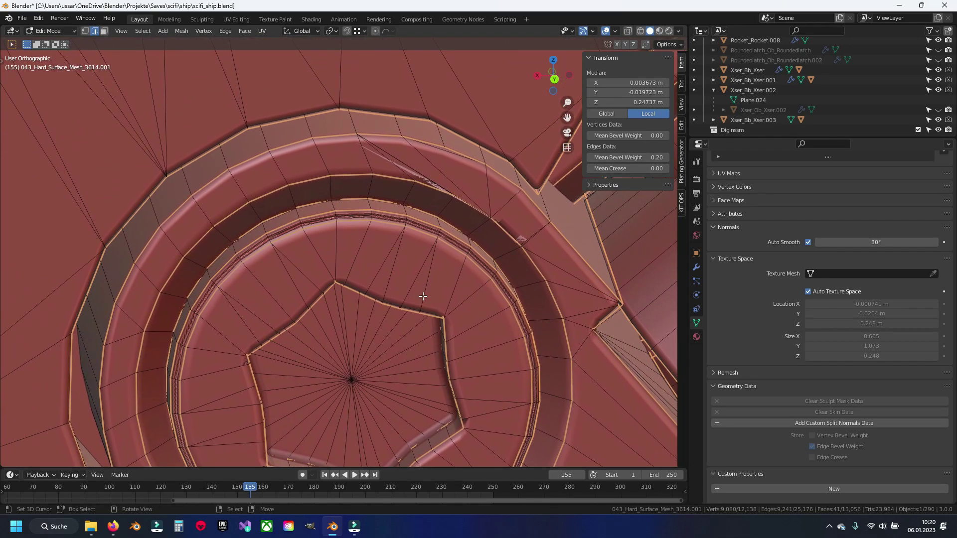
Deselect all, save the file, and toggle the Bevel modifier's edit-mode display off and on
key(alt+a)
scroll(up, 3)
scroll(up, 3)
key(ctrl+s)
click(698, 266)
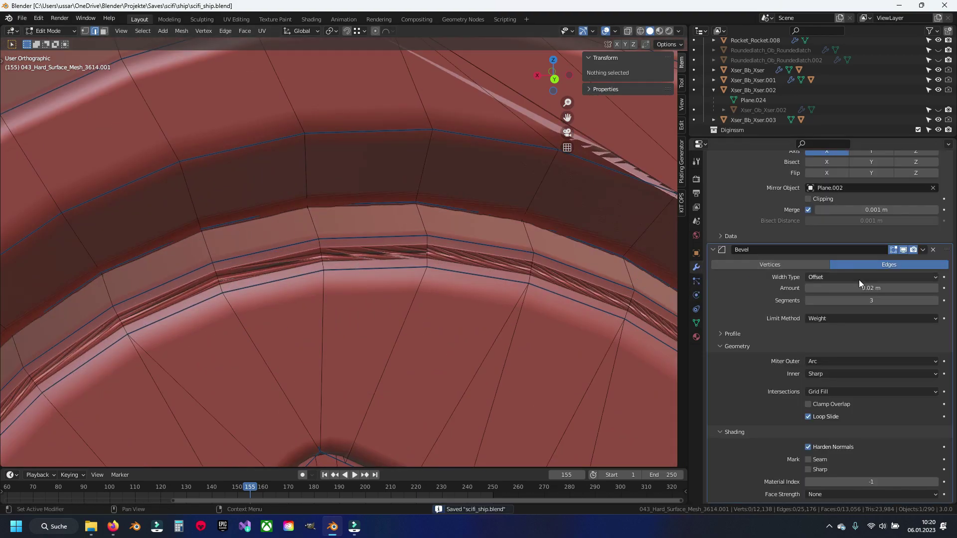
click(904, 249)
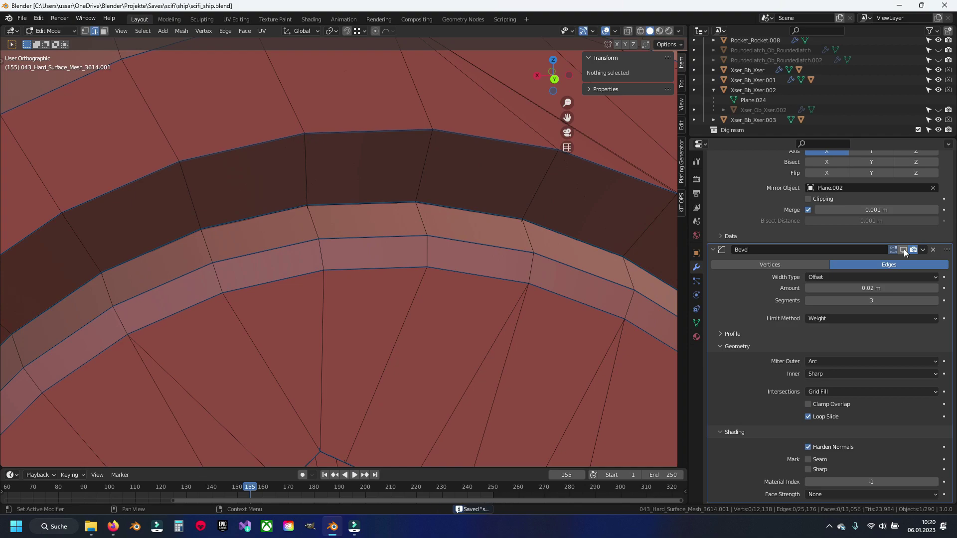
click(903, 249)
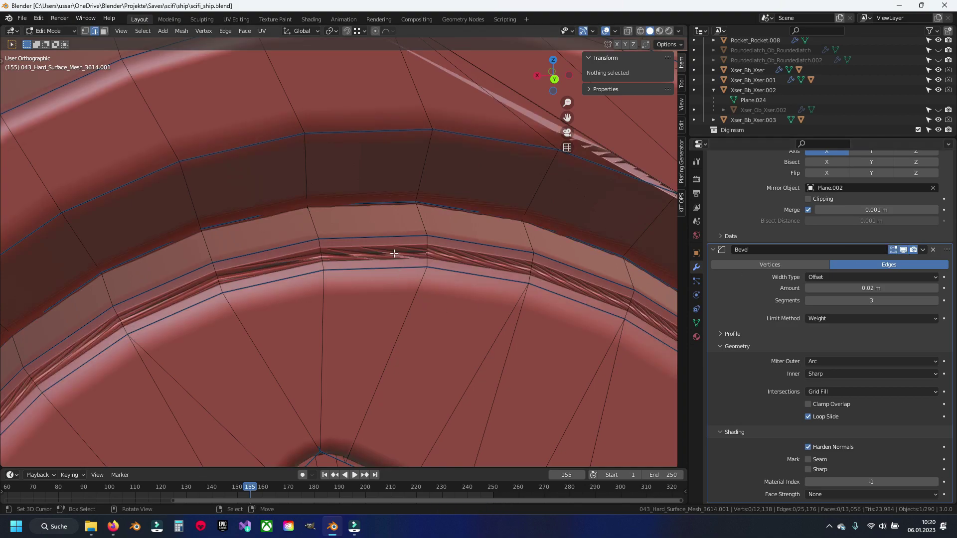
Give an edge loop on the ring's rim a 0.20 bevel weight
click(380, 240)
scroll(down, 3)
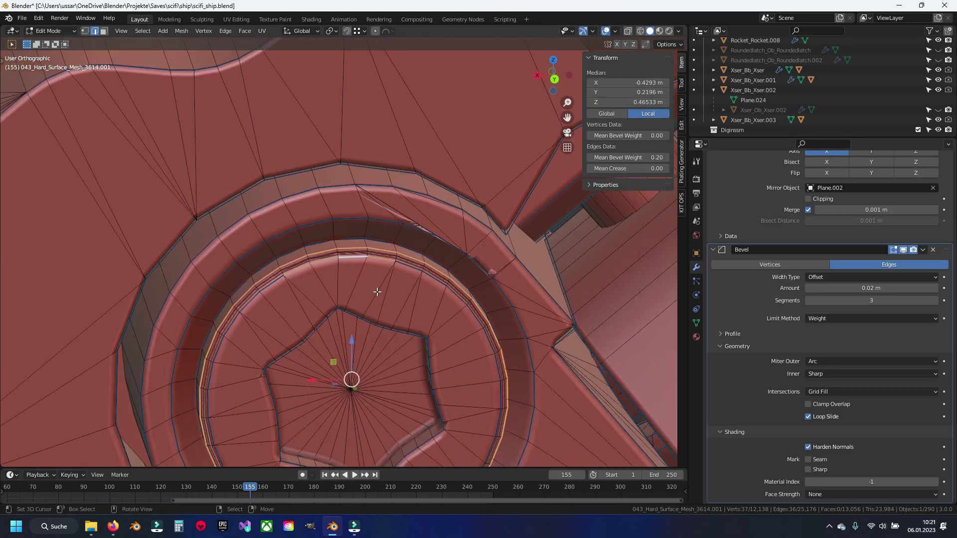
scroll(up, 3)
click(359, 246)
click(623, 157)
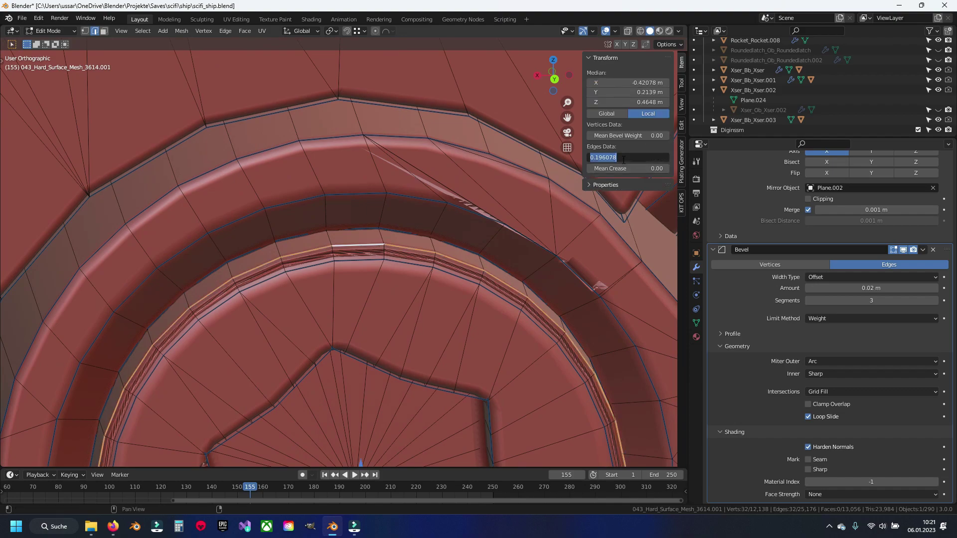
text(0.1)
key(Return)
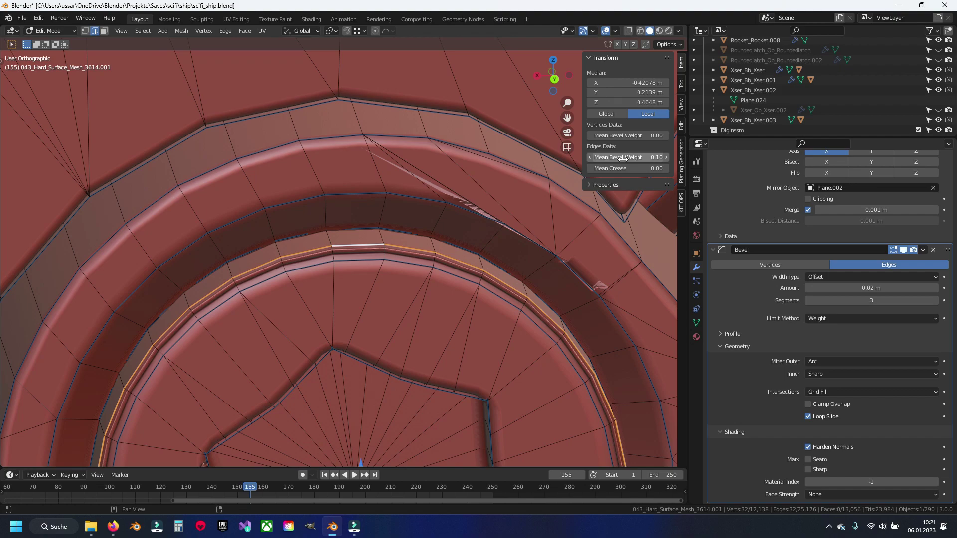
key(Return)
scroll(up, 3)
Select further rim loop sections around the ring and set their bevel weight
click(362, 266)
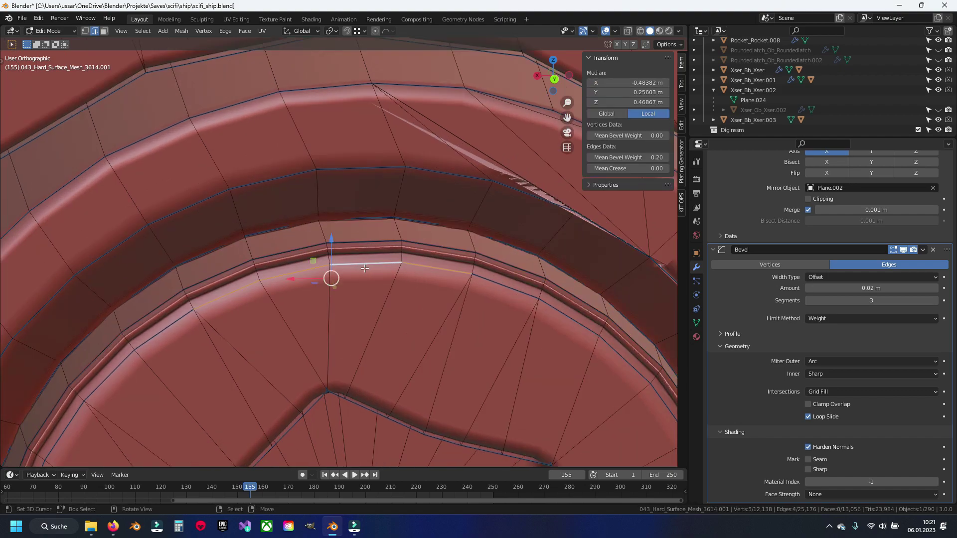
scroll(down, 3)
scroll(down, 3)
click(470, 354)
scroll(down, 3)
click(504, 357)
scroll(down, 3)
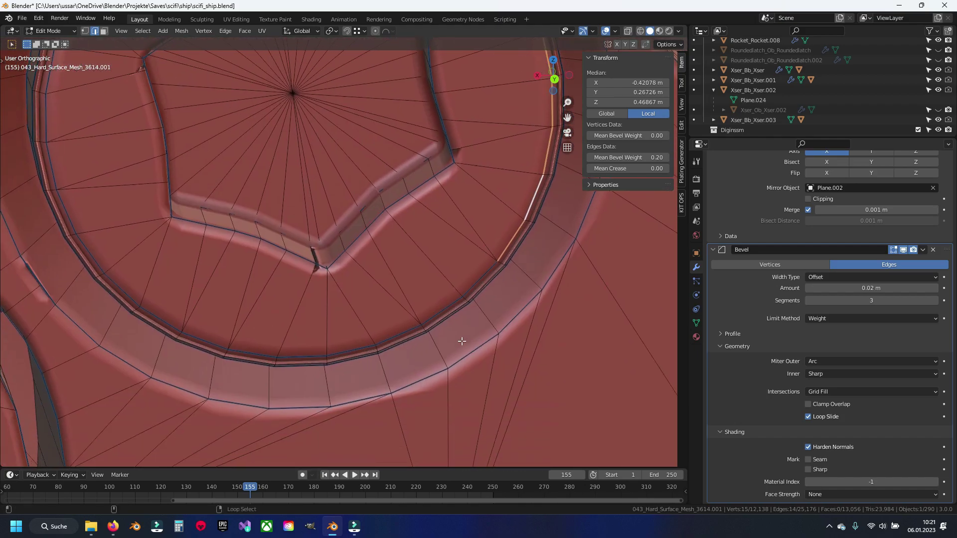
click(157, 315)
click(58, 162)
scroll(up, 3)
click(108, 297)
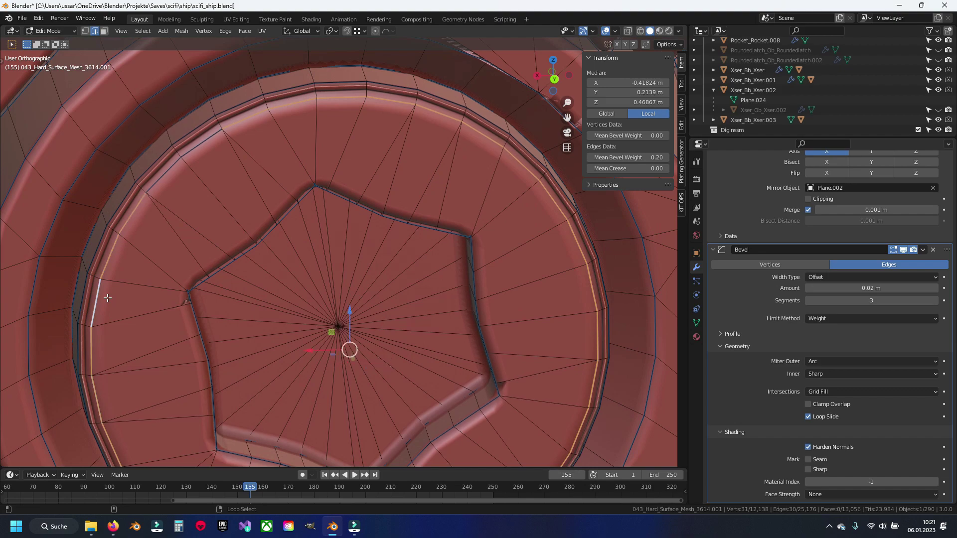
click(167, 182)
click(636, 160)
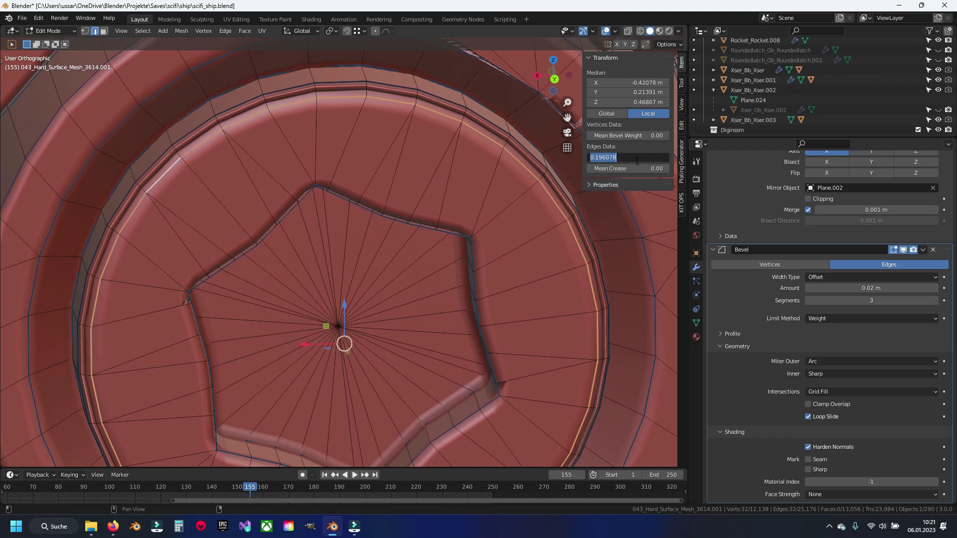
key(Return)
Clear the mesh selection and orbit the view toward the ring edge
scroll(down, 3)
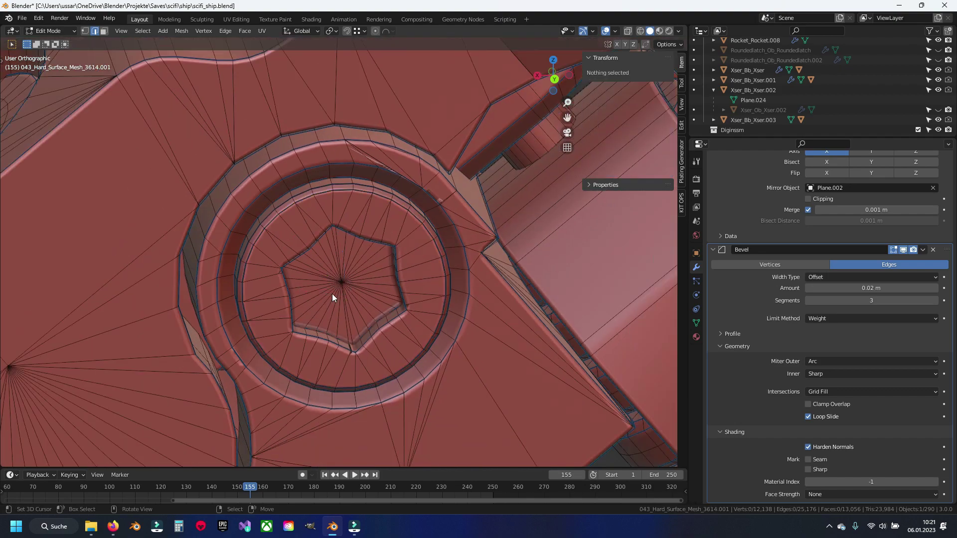
key(alt+a)
scroll(down, 3)
drag(308, 287, 331, 246)
scroll(up, 3)
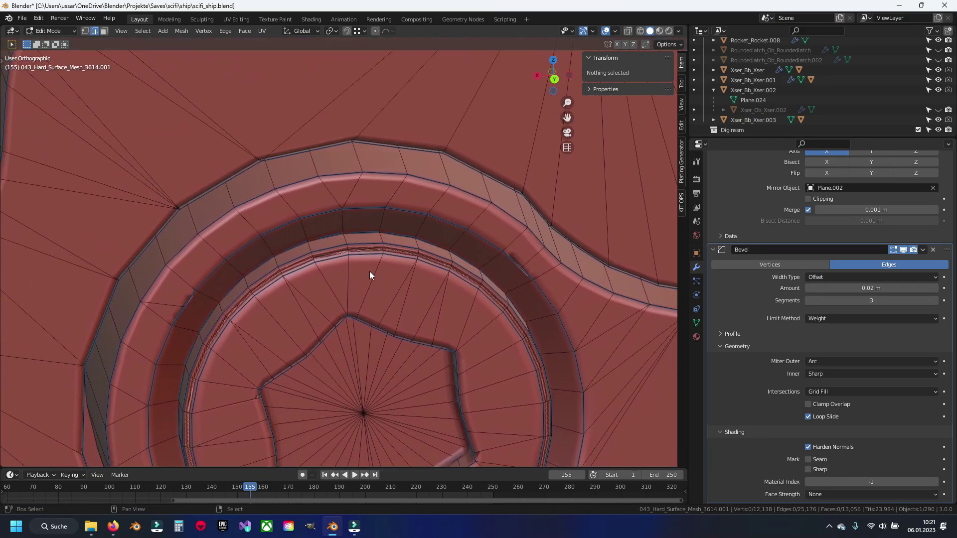
Select ring loop sections on both sides and give them a 0.10 bevel weight
scroll(up, 3)
click(306, 243)
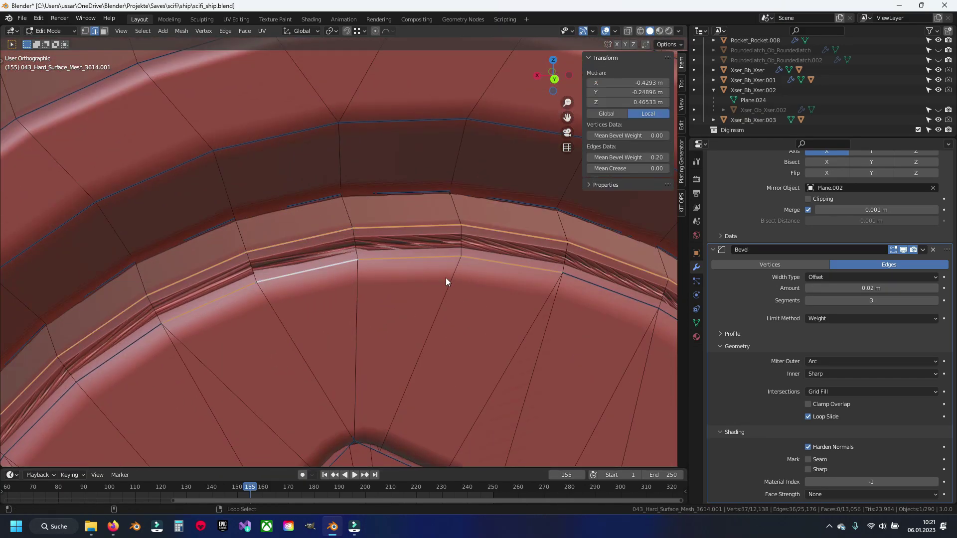
scroll(down, 3)
click(521, 318)
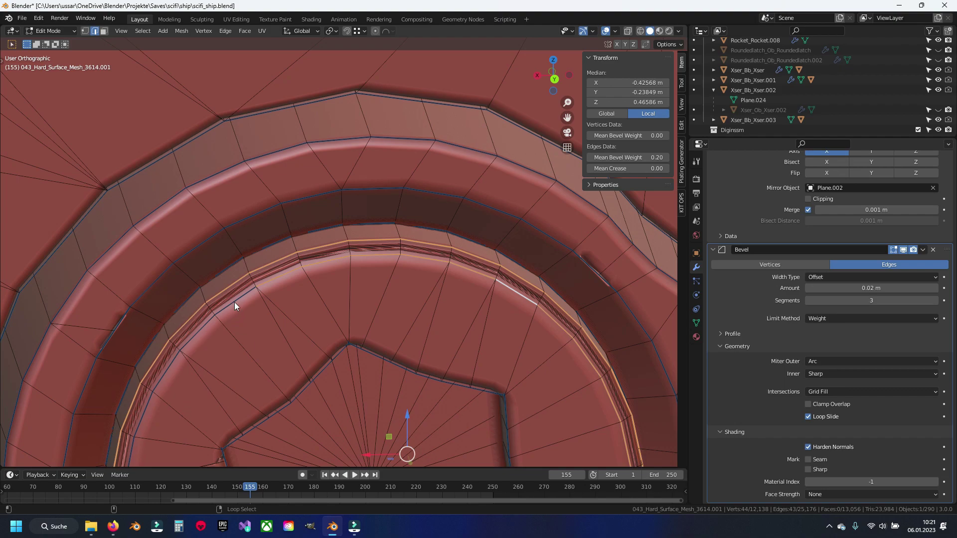
click(172, 357)
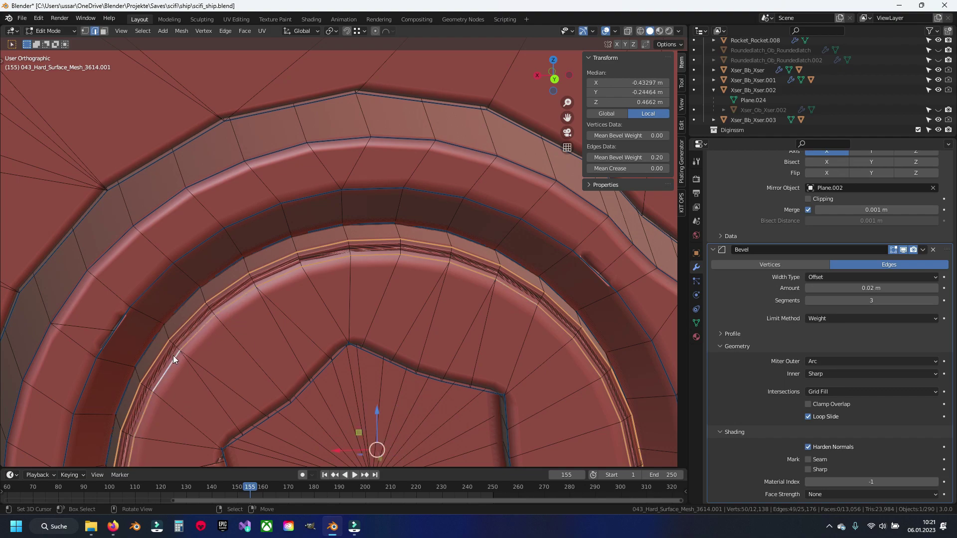
scroll(down, 3)
scroll(down, 3)
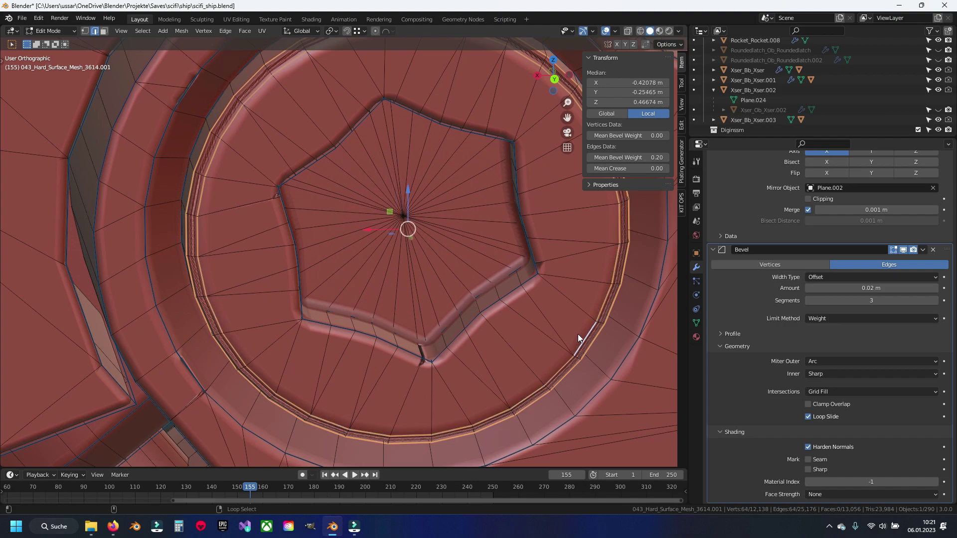
text(0.1)
key(Return)
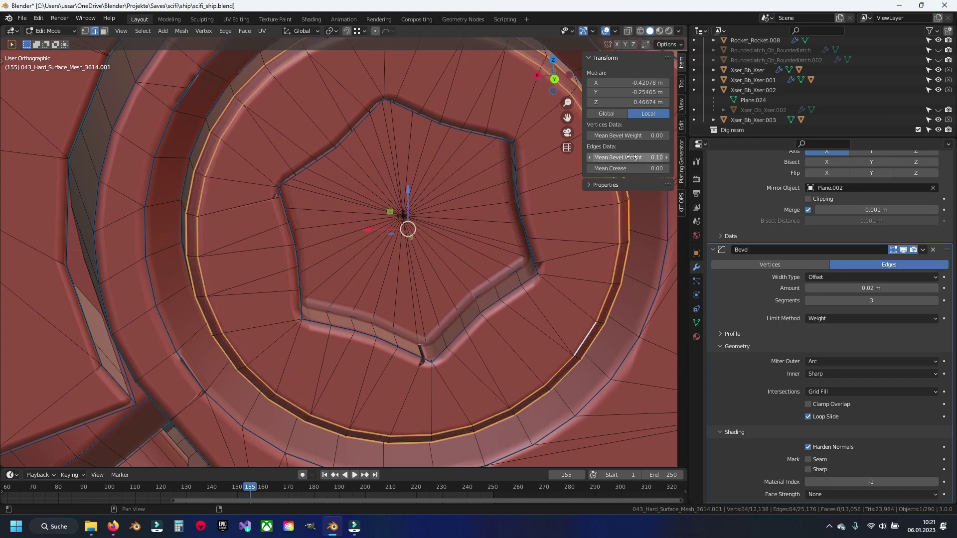
Give another ring's edge loops a 0.10 bevel weight
scroll(down, 3)
scroll(down, 3)
scroll(up, 3)
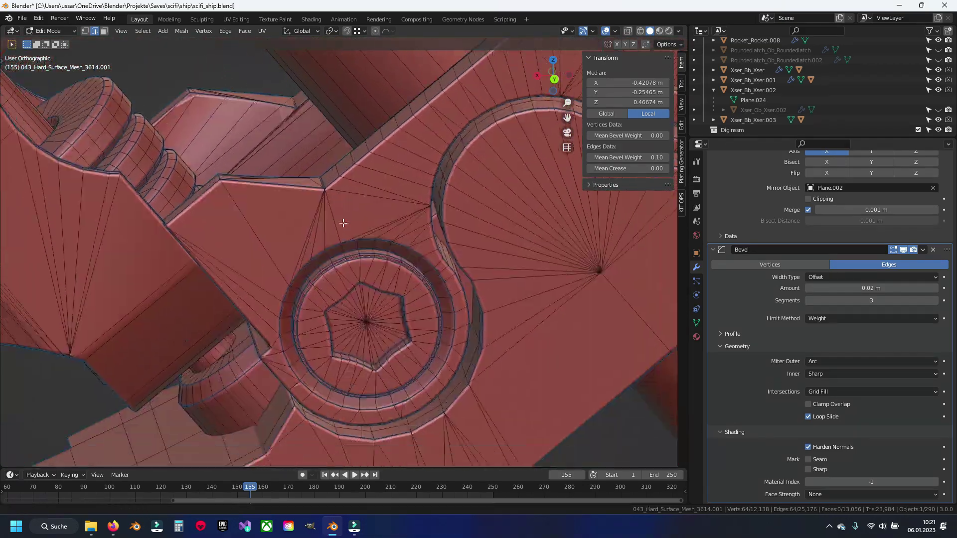
scroll(up, 3)
click(280, 219)
scroll(up, 3)
click(263, 223)
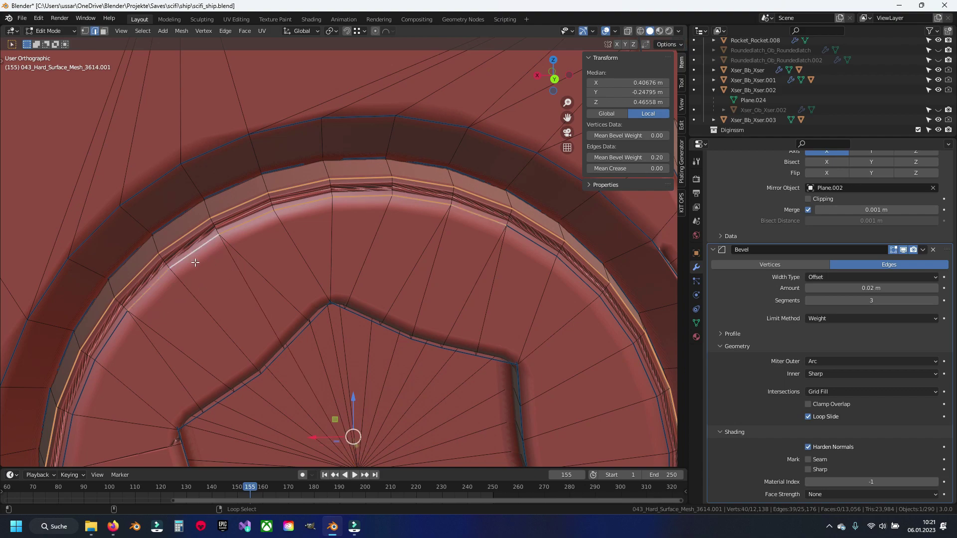
click(554, 288)
scroll(down, 3)
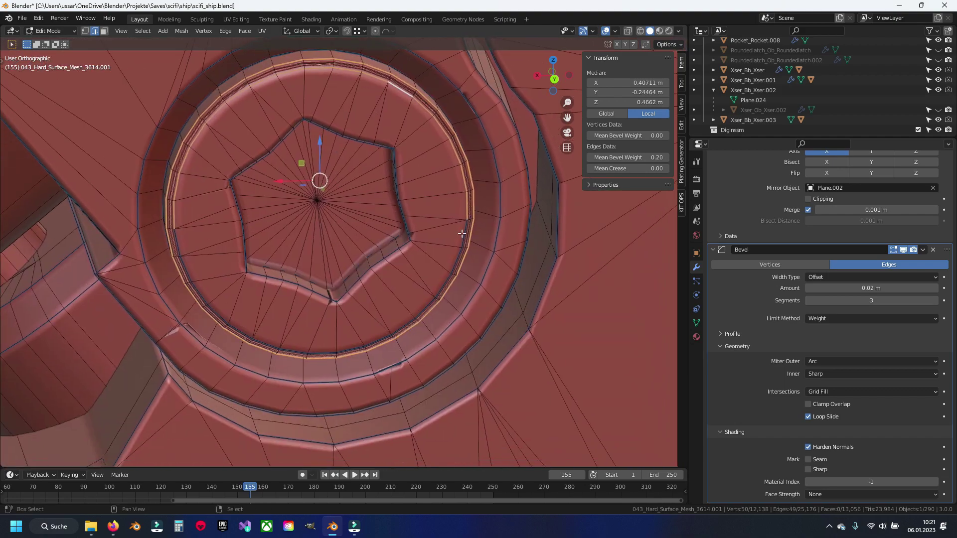
scroll(up, 3)
click(398, 402)
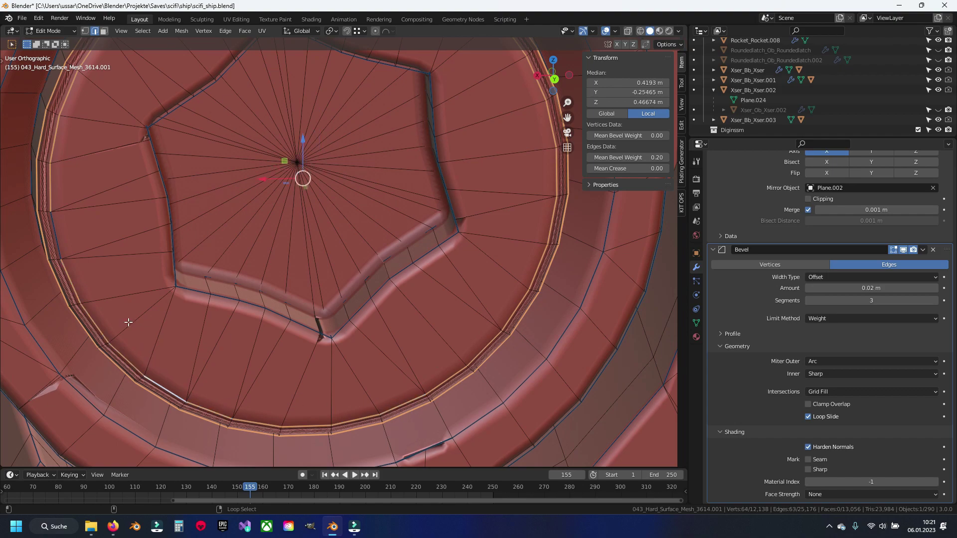
click(641, 156)
text(0.1)
key(Return)
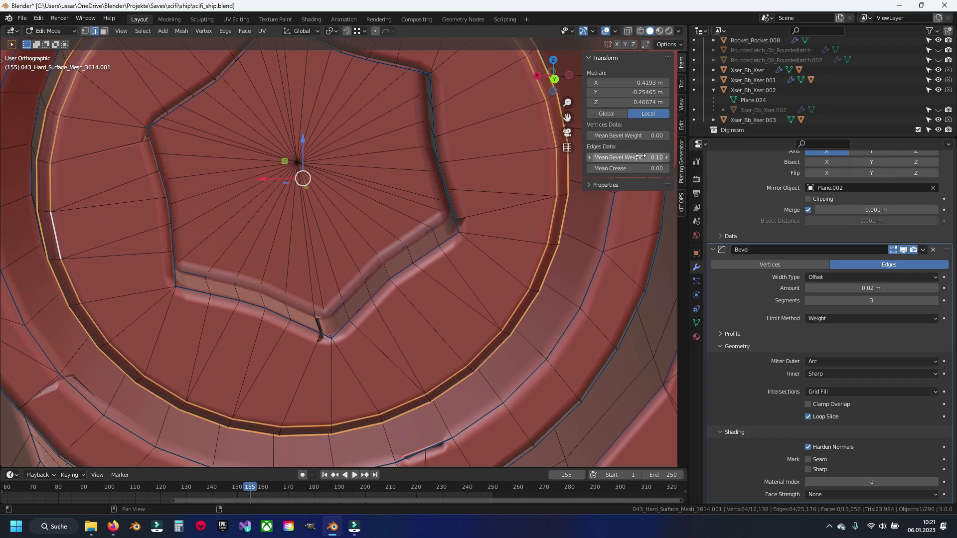
Set a 0.10 bevel weight on the star ring's loop sections
scroll(down, 3)
drag(133, 235, 286, 238)
scroll(up, 3)
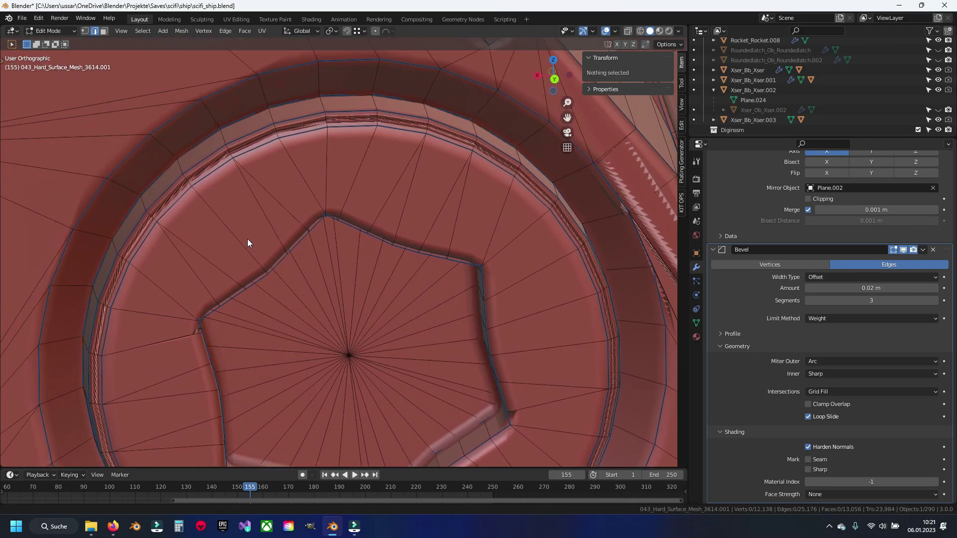
click(235, 190)
click(463, 183)
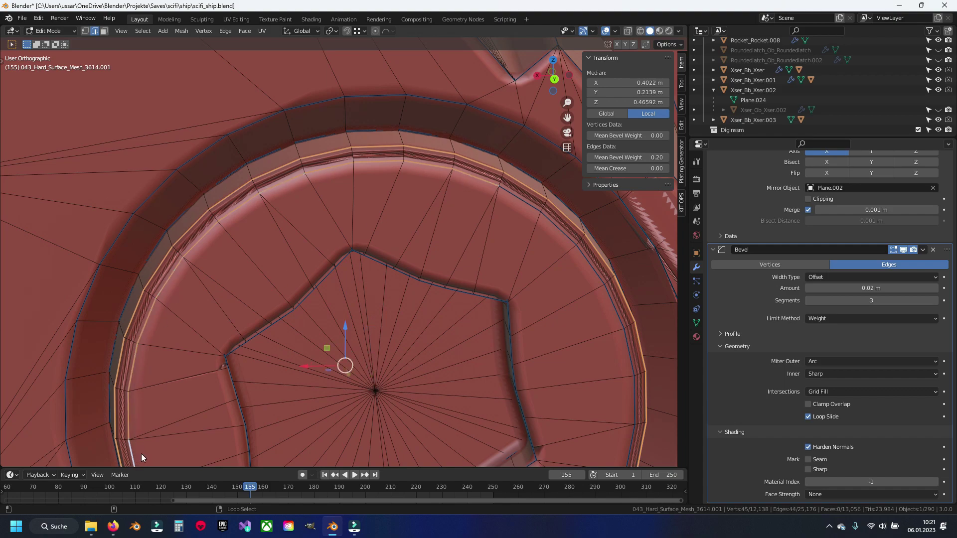
click(610, 294)
drag(521, 382, 539, 259)
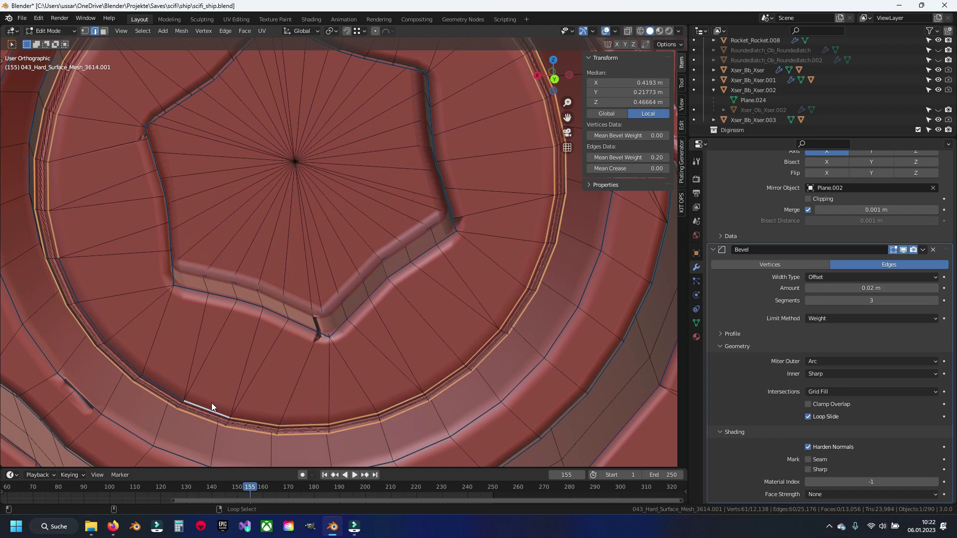
click(157, 371)
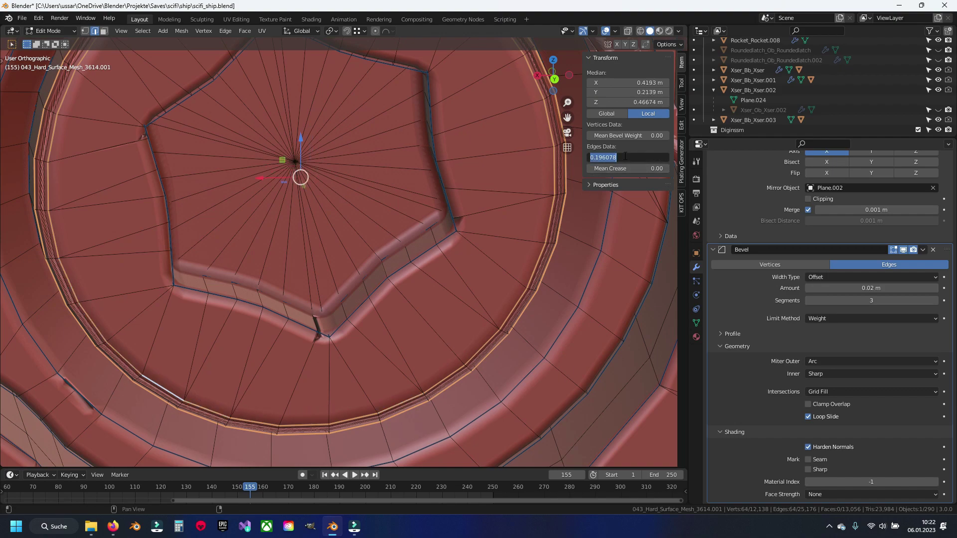
text(0.1)
key(Return)
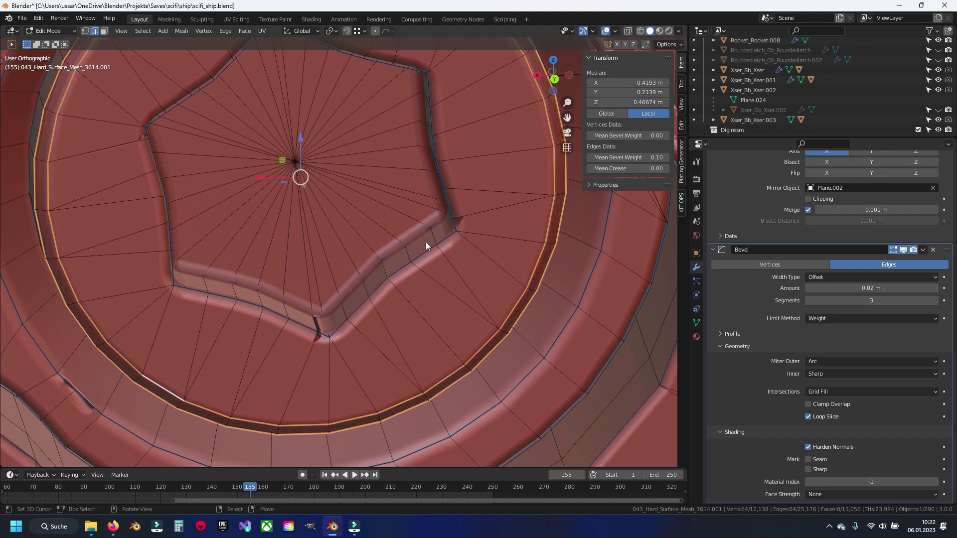
Hide the Bevel result in Edit Mode and select an edge in the star recess wall
click(906, 249)
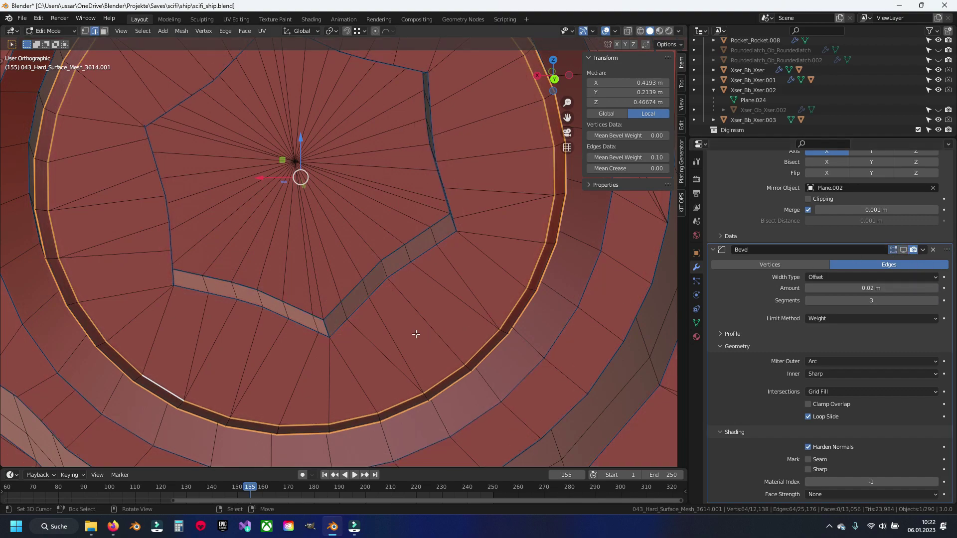
scroll(up, 3)
click(298, 323)
Edge-slide the selected recess edge to a new position and frame the view on it
key(g)
key(g)
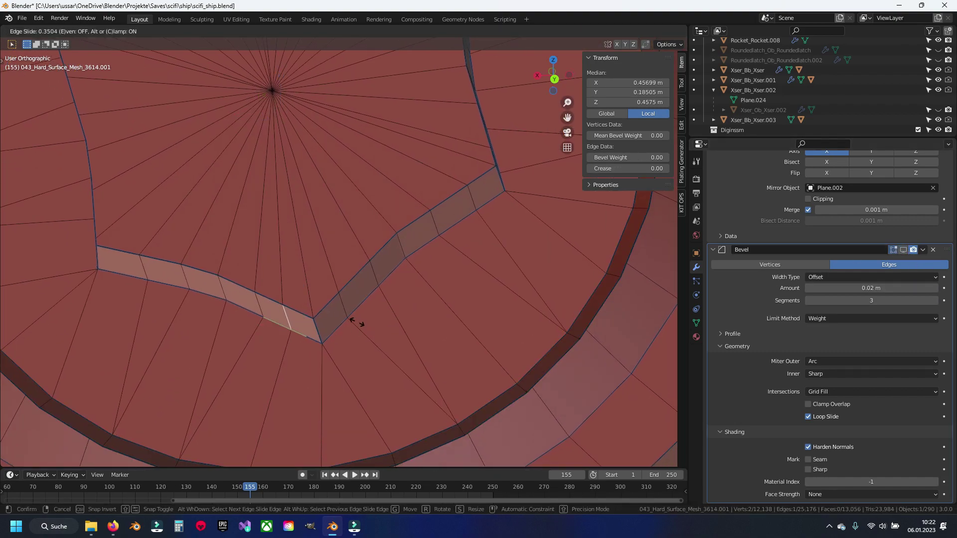
click(356, 321)
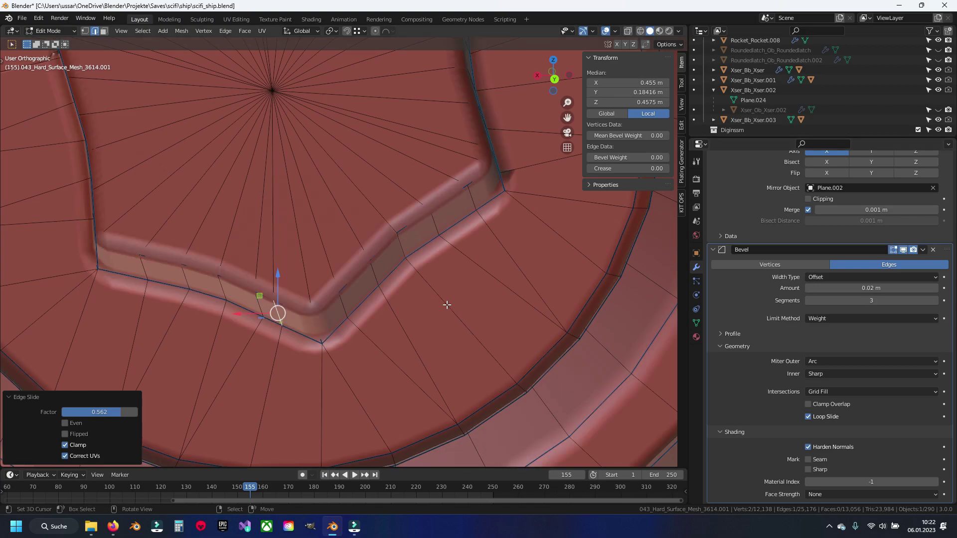
scroll(down, 3)
scroll(up, 3)
scroll(up, 3)
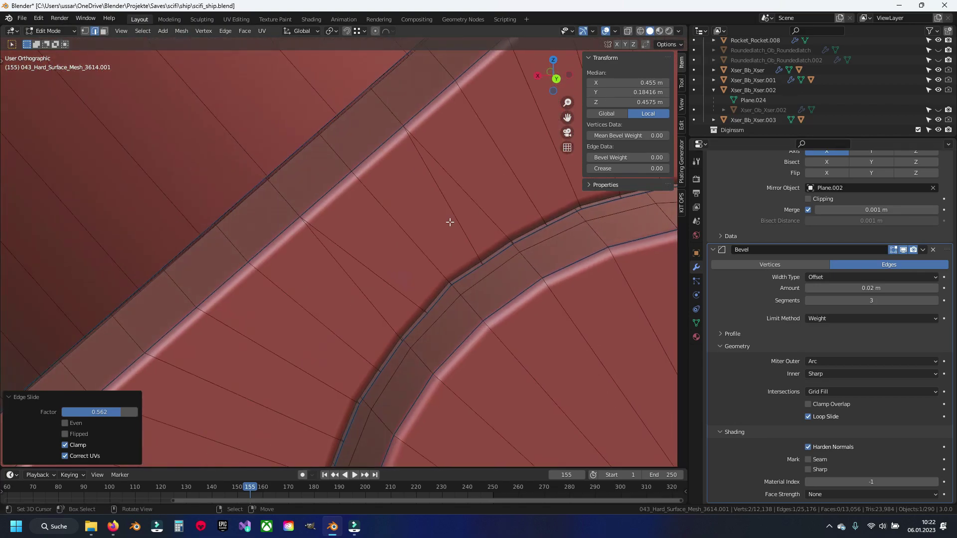
key(KP_Decimal)
Edge-slide the recess edge with bevel weight 0.20 along its neighbours
scroll(down, 3)
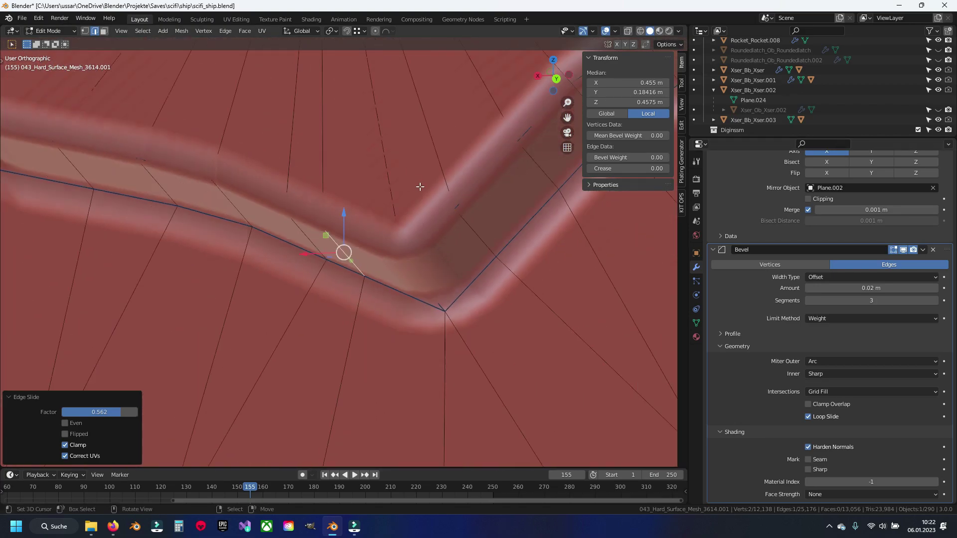
scroll(down, 3)
scroll(down, 3)
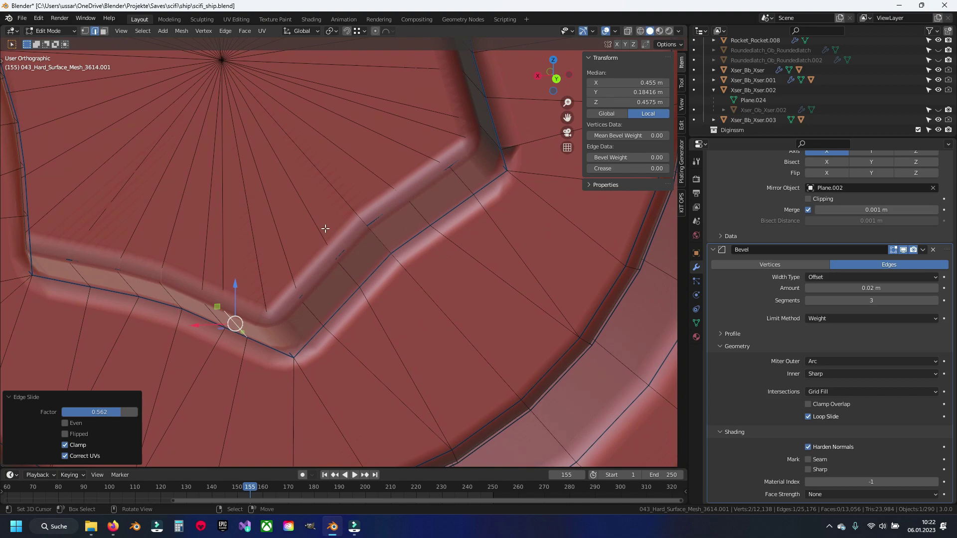
drag(373, 169, 397, 249)
click(511, 205)
key(g)
key(g)
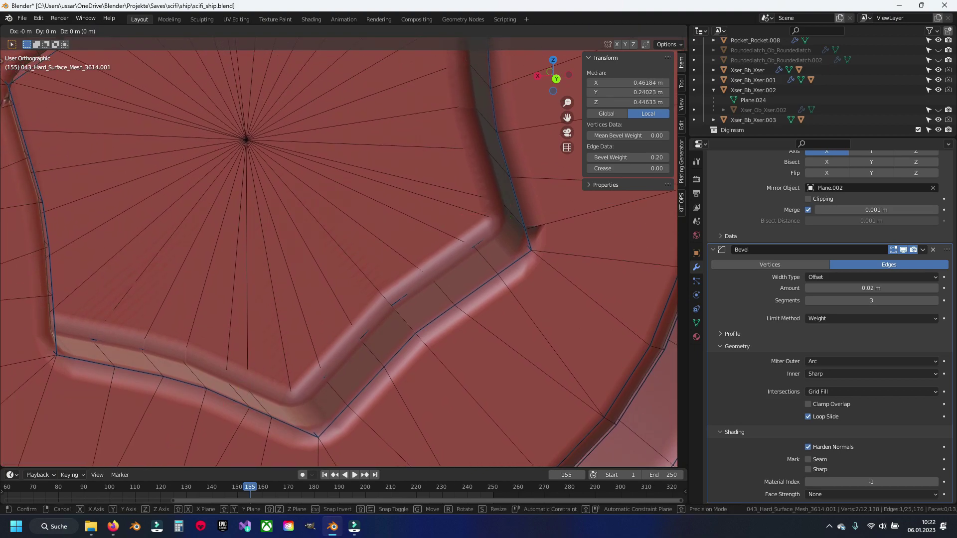
click(511, 223)
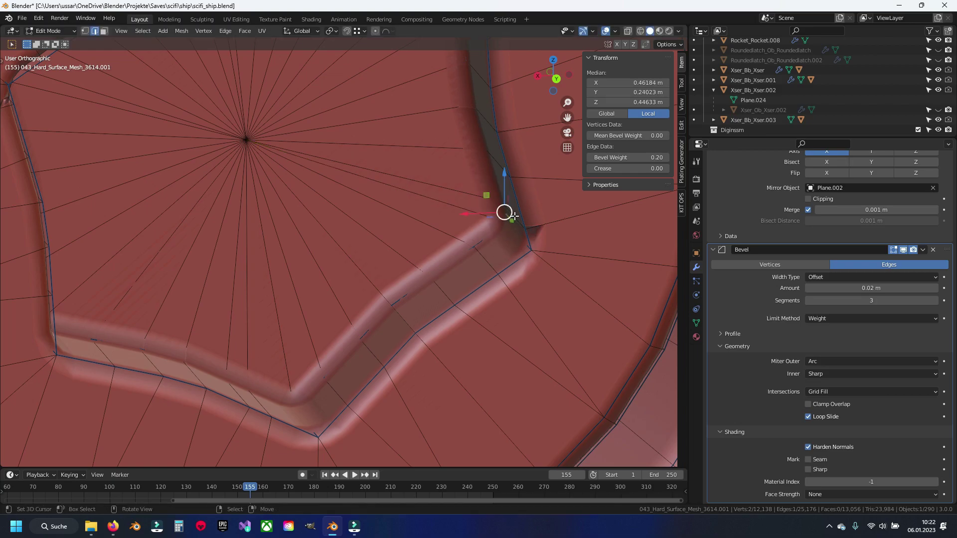
Edge-slide an edge at the pentagonal recess corner to factor 0.435
scroll(down, 3)
drag(226, 172, 299, 259)
scroll(up, 3)
scroll(up, 3)
click(274, 269)
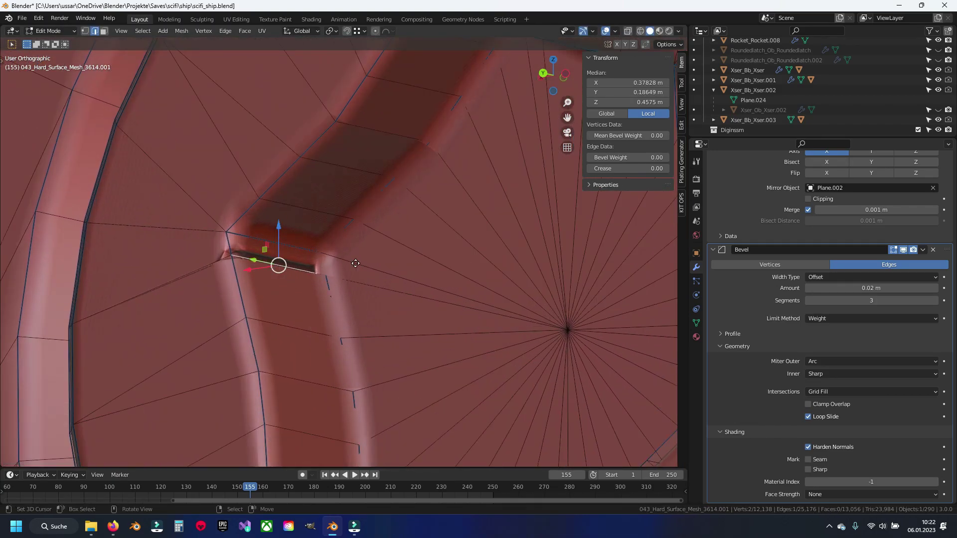
key(g)
key(g)
click(354, 279)
Orbit around the pentagonal recess to inspect the slid edges from another angle
scroll(down, 3)
scroll(down, 3)
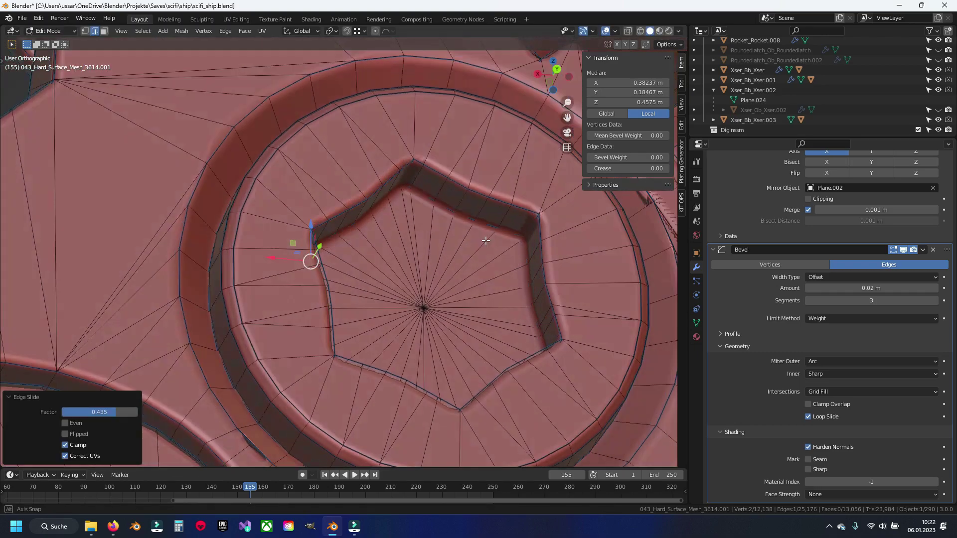
drag(356, 282, 446, 229)
scroll(up, 3)
scroll(down, 3)
scroll(down, 3)
scroll(up, 3)
scroll(down, 3)
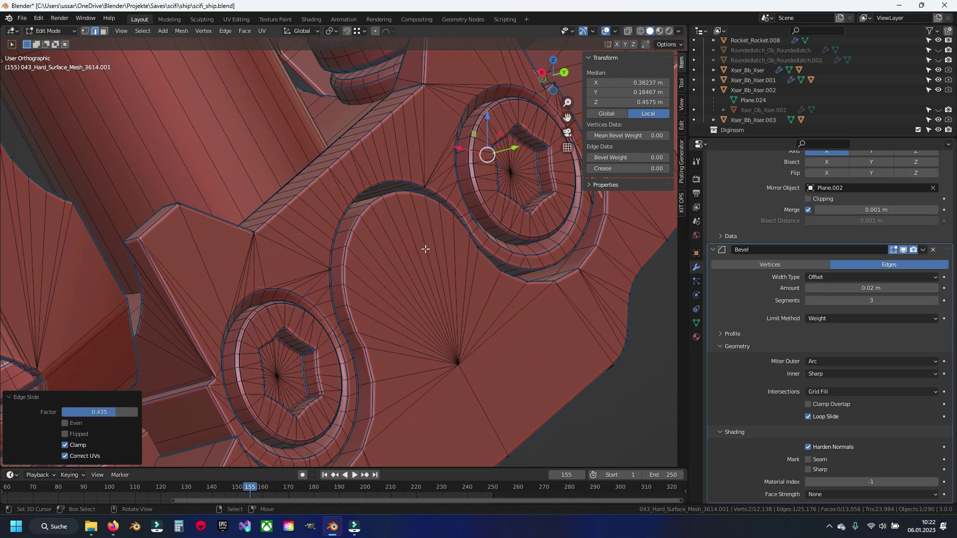
Bring the upper-right recess into a frontal view and select an edge on its rim
drag(394, 334, 453, 244)
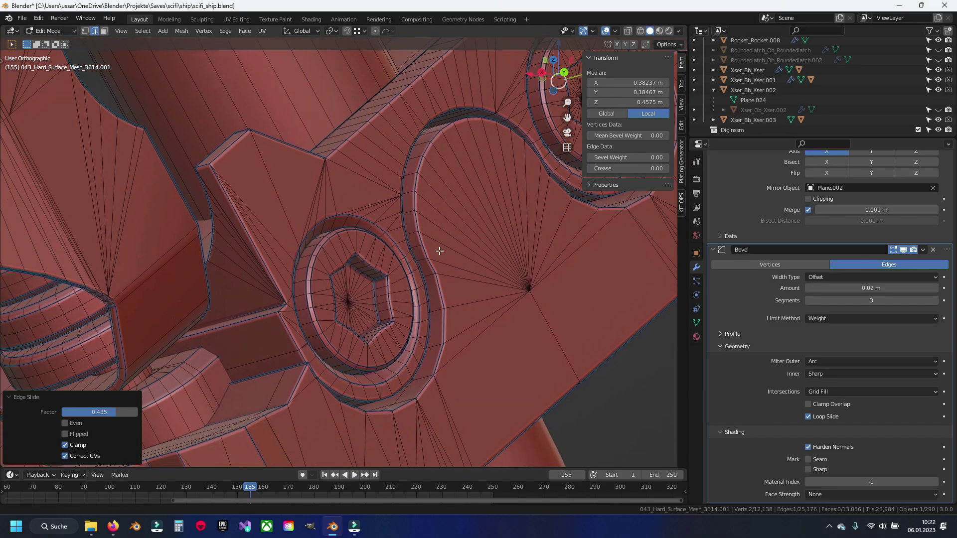
scroll(up, 3)
drag(363, 304, 470, 192)
scroll(up, 3)
scroll(up, 3)
scroll(up, 3)
click(575, 226)
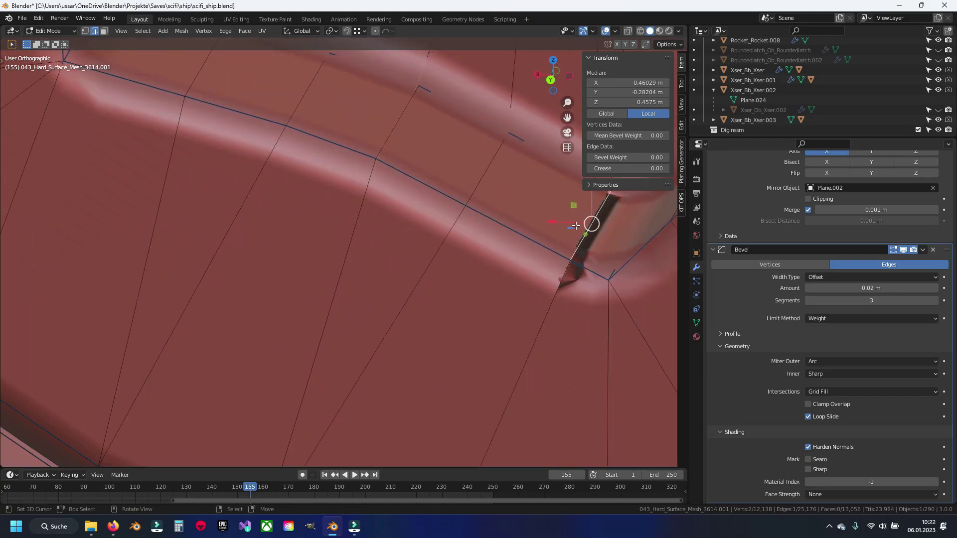
Edge-slide the selected rim edge to factor 0.677
key(g)
key(g)
click(585, 238)
scroll(down, 3)
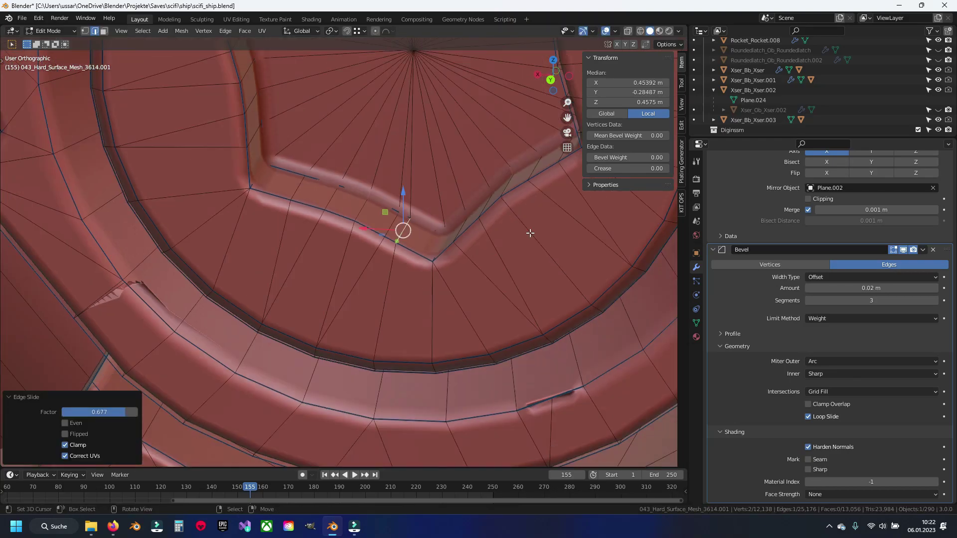
scroll(down, 3)
scroll(up, 3)
scroll(down, 3)
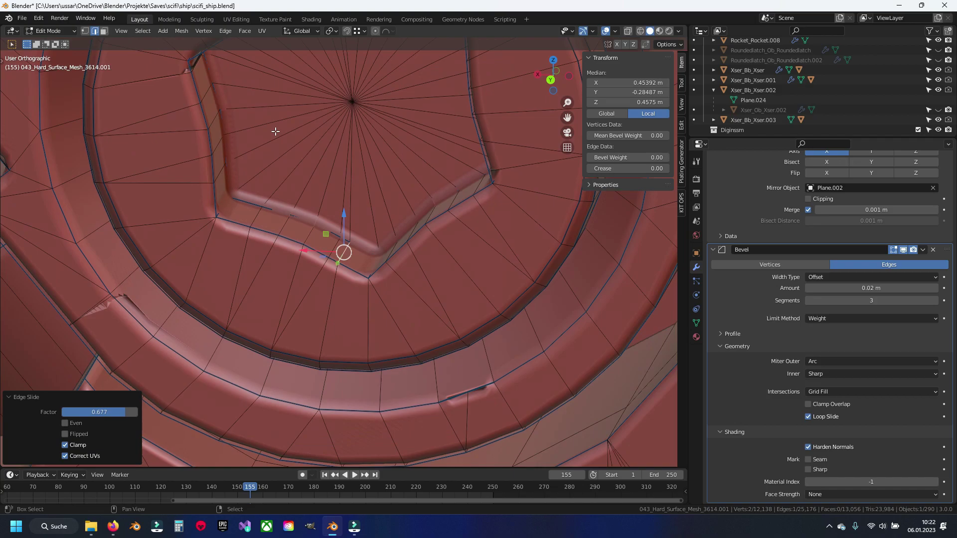
Edge-slide an edge inside the circular cutout to factor 0.466
drag(319, 279, 379, 299)
scroll(up, 3)
click(232, 232)
key(g)
key(g)
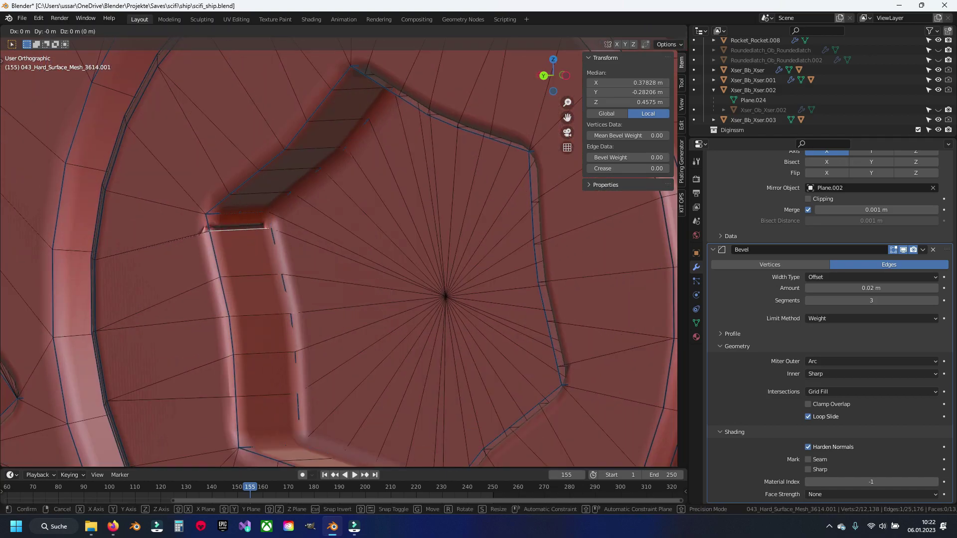
click(229, 249)
Edge-slide an edge in the slot beside the cutout to factor 0.720
drag(249, 250, 417, 291)
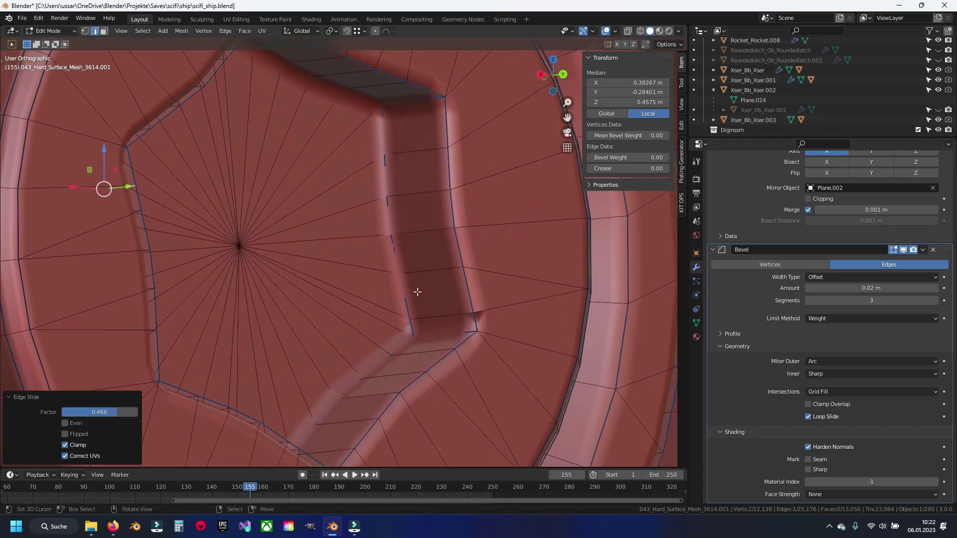
click(442, 313)
key(g)
key(g)
click(446, 294)
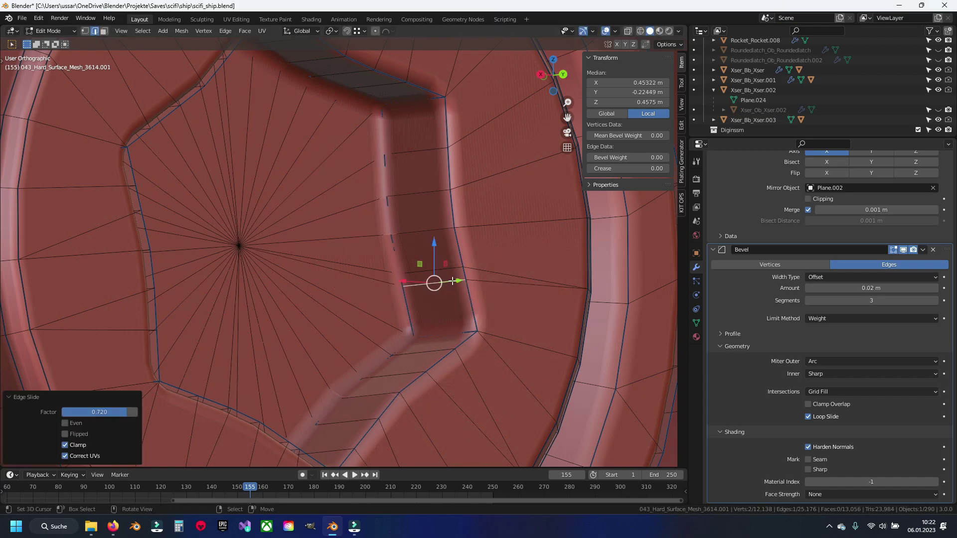
Edge-slide an edge inside the hex socket to factor 0.095, then re-slide it to 0.515
scroll(down, 3)
drag(364, 261, 357, 342)
scroll(up, 3)
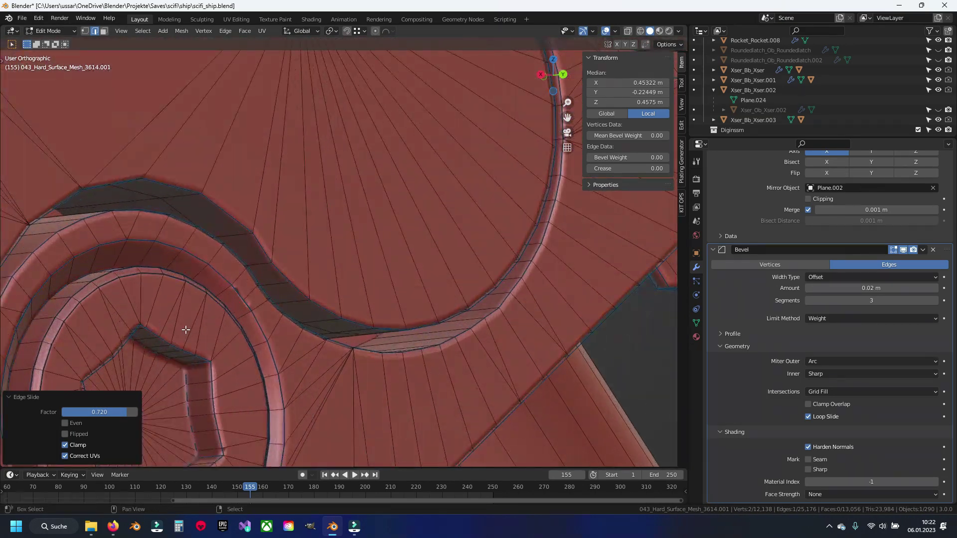
scroll(up, 3)
click(452, 343)
scroll(up, 3)
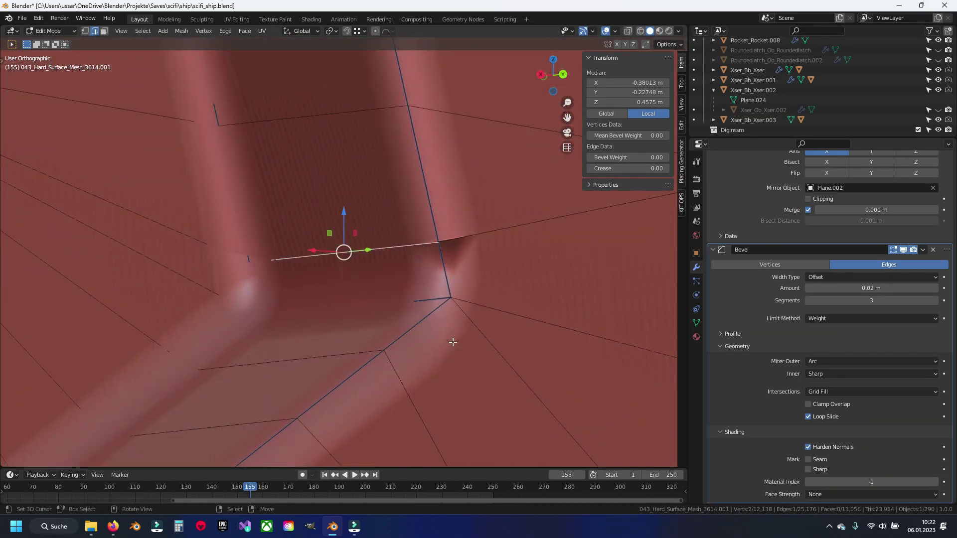
key(g)
key(g)
click(419, 264)
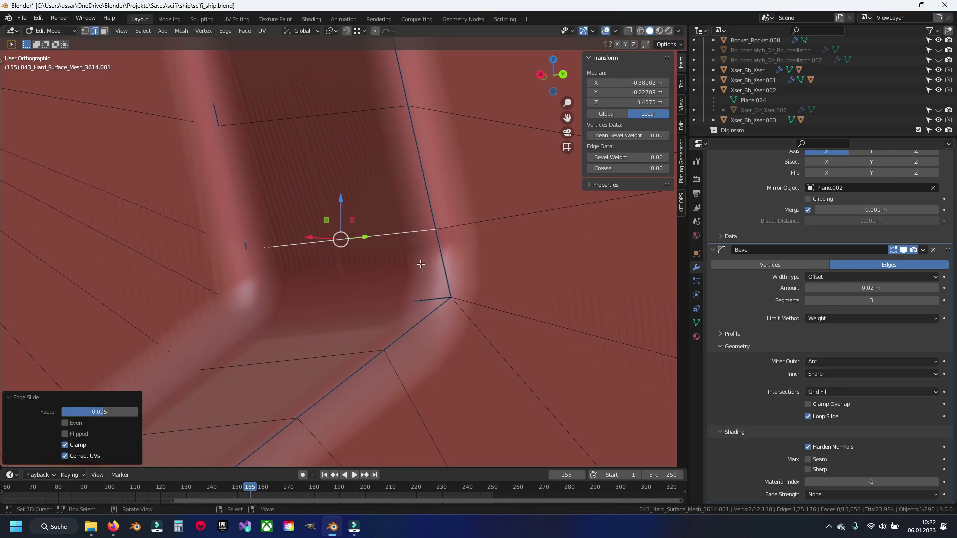
scroll(down, 3)
drag(427, 284, 465, 309)
key(g)
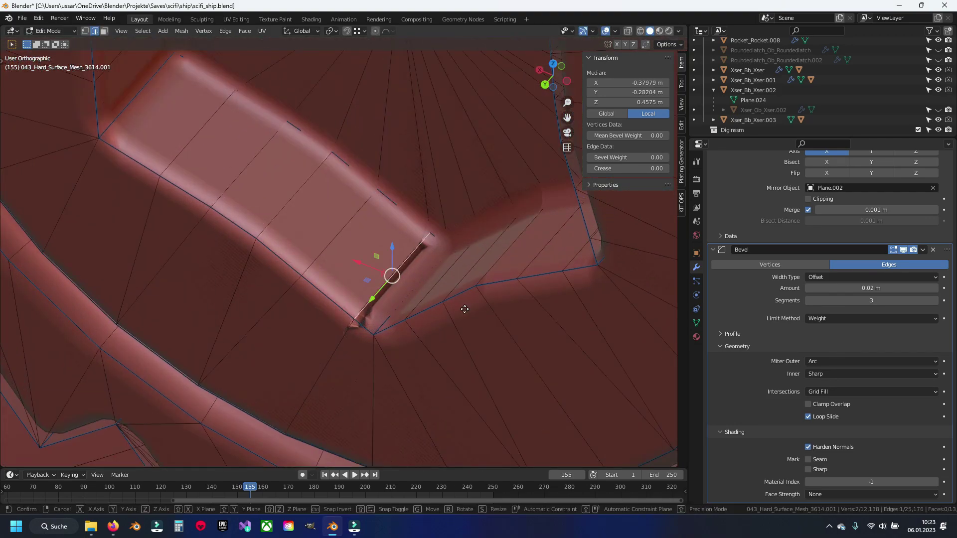
click(444, 293)
Edge-slide a lower edge of the hex socket to factor 0.603
scroll(down, 3)
drag(381, 188, 399, 272)
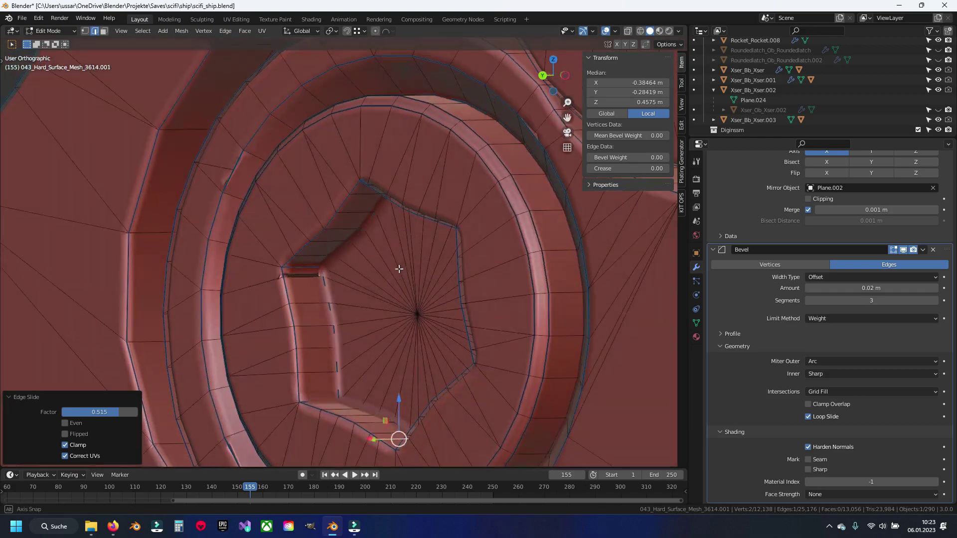
scroll(up, 3)
click(244, 367)
key(g)
key(g)
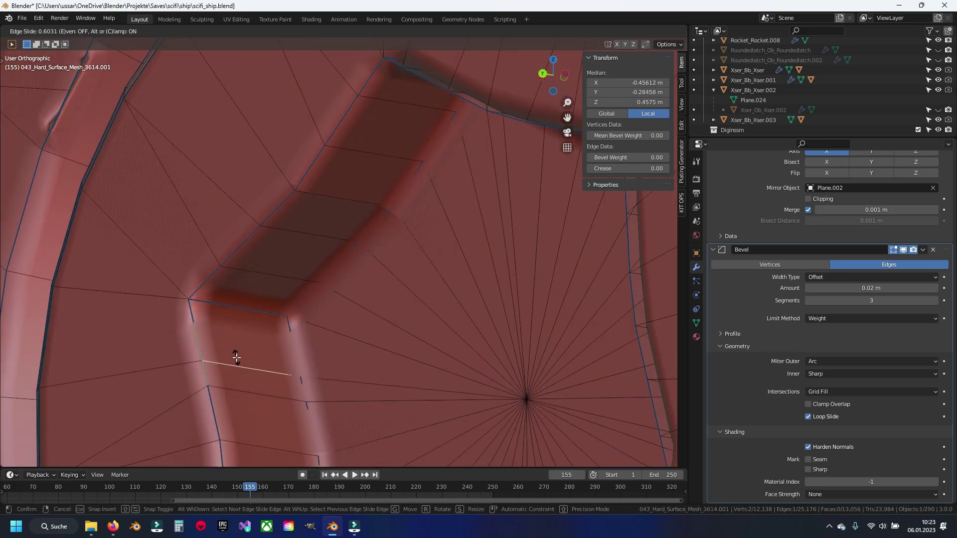
click(236, 358)
Edge-slide an edge at the hex socket corner to factor -0.047
scroll(down, 3)
drag(236, 357, 498, 359)
scroll(down, 3)
scroll(up, 3)
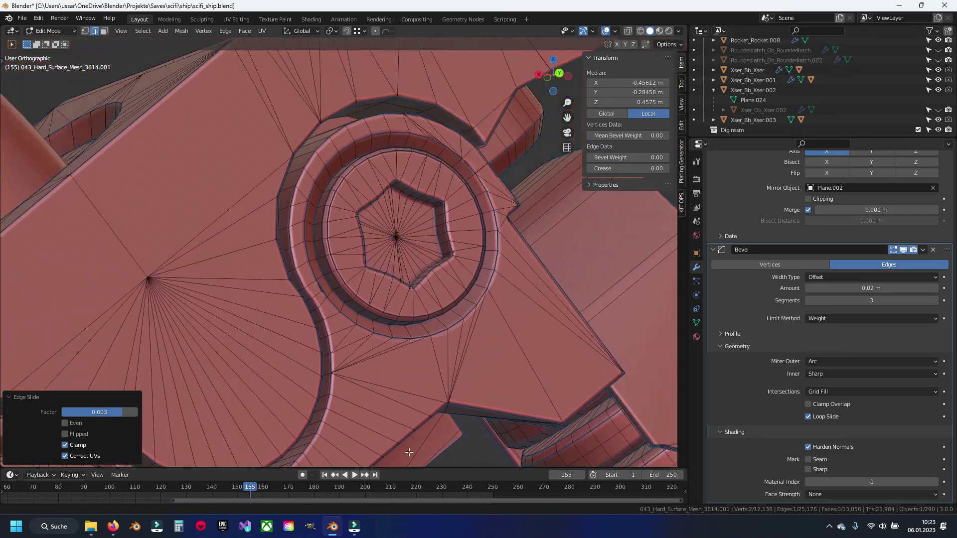
scroll(up, 3)
scroll(up, 3)
click(422, 280)
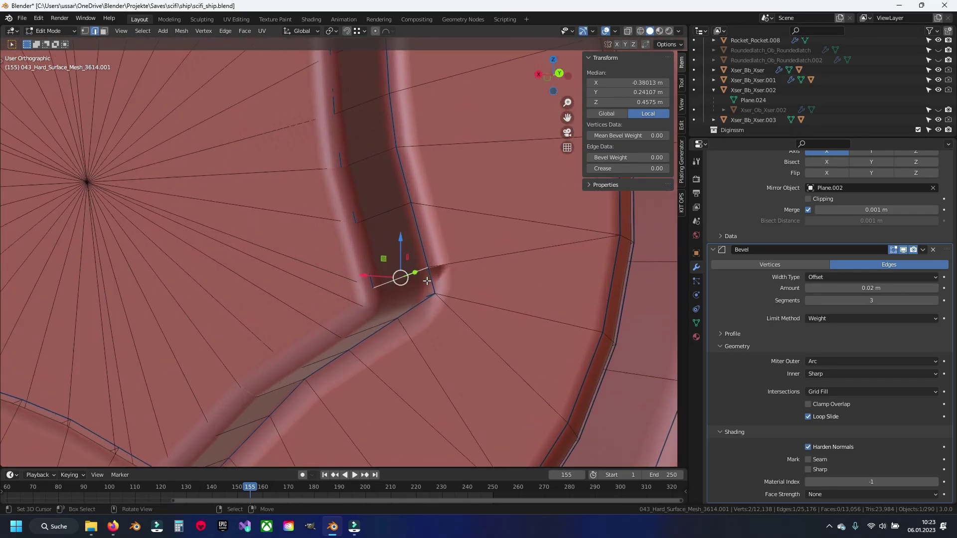
scroll(up, 3)
key(g)
key(g)
click(407, 224)
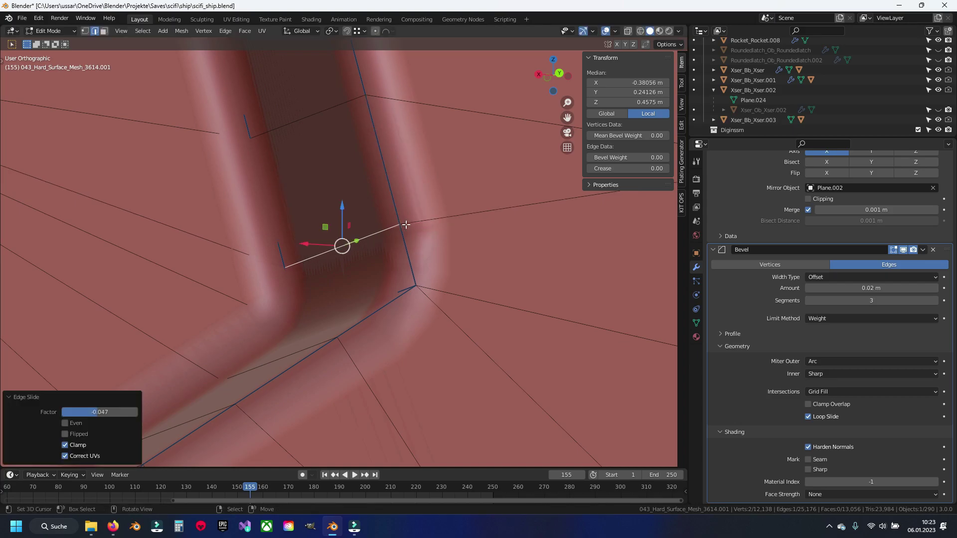
Re-slide the socket-corner edge along the ring to factor 0.491, then adjust it once more
drag(407, 224, 339, 316)
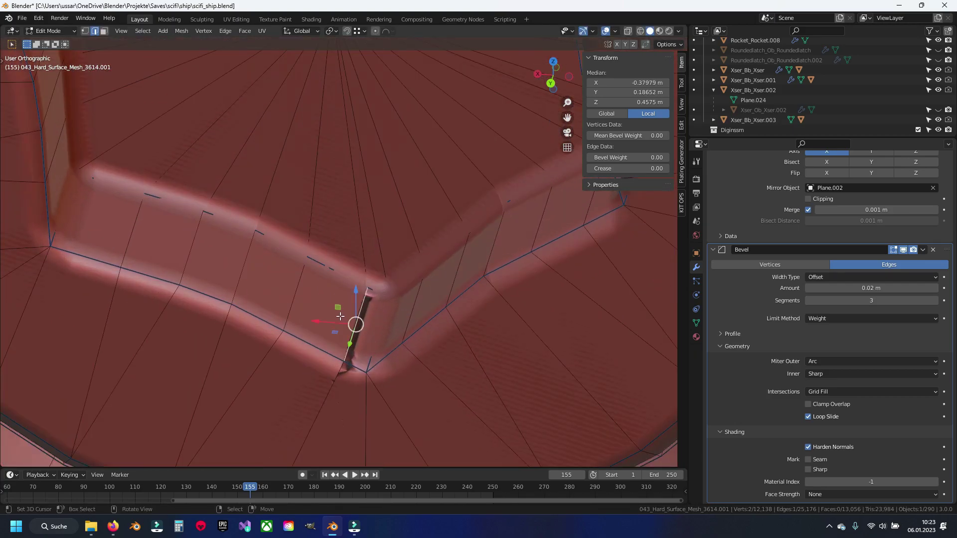
key(g)
key(g)
click(406, 305)
drag(405, 305, 341, 292)
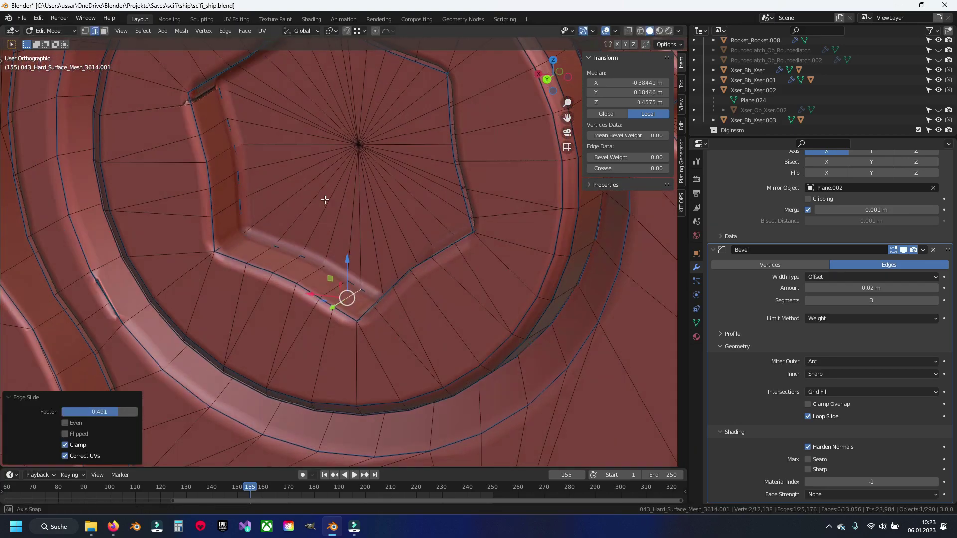
scroll(up, 3)
key(g)
key(g)
click(283, 194)
Return to Object Mode to inspect the bevelled bolt heads' shading
drag(283, 195, 322, 169)
scroll(down, 3)
key(Tab)
Inspect the bolt's shading, then go back into Edit Mode on the clamp
scroll(up, 3)
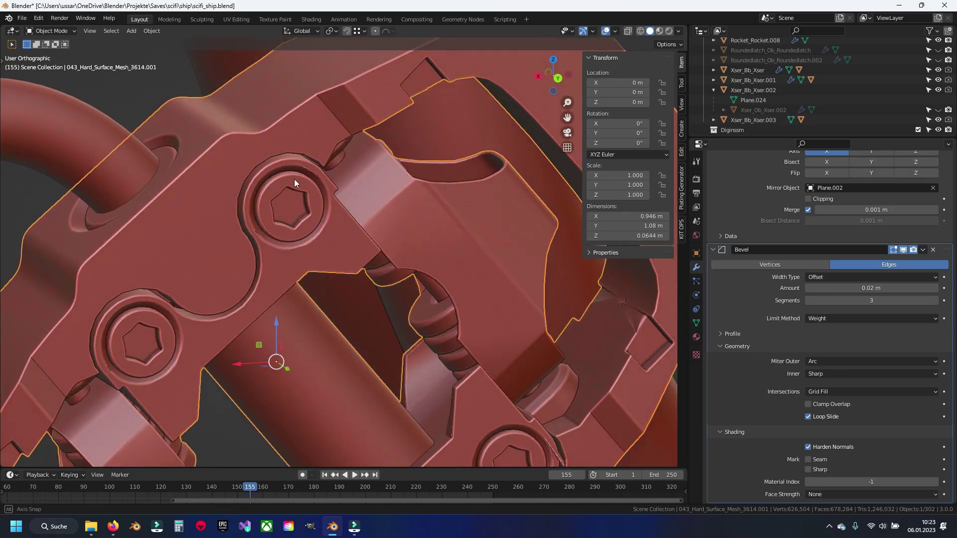
scroll(up, 3)
scroll(up, 3)
drag(420, 194, 349, 253)
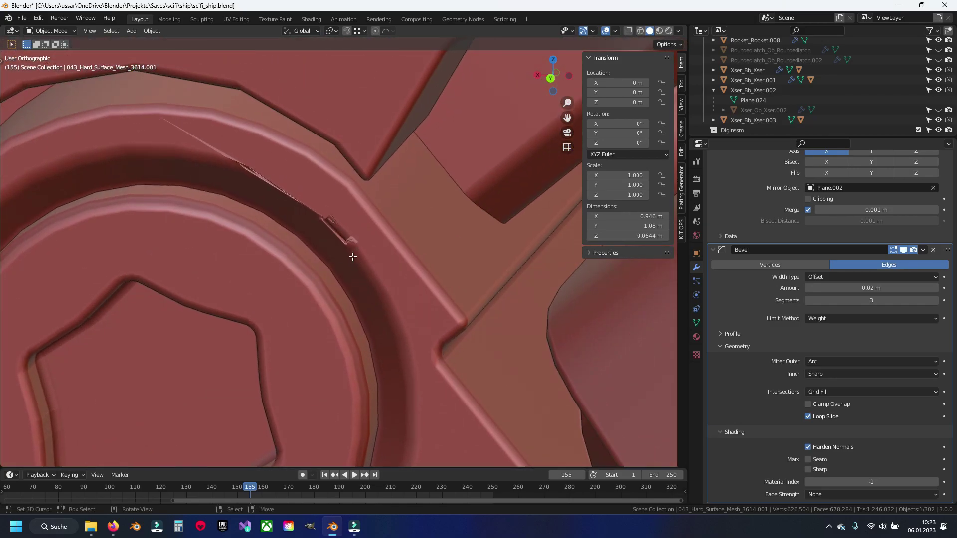
key(Tab)
scroll(up, 3)
scroll(up, 3)
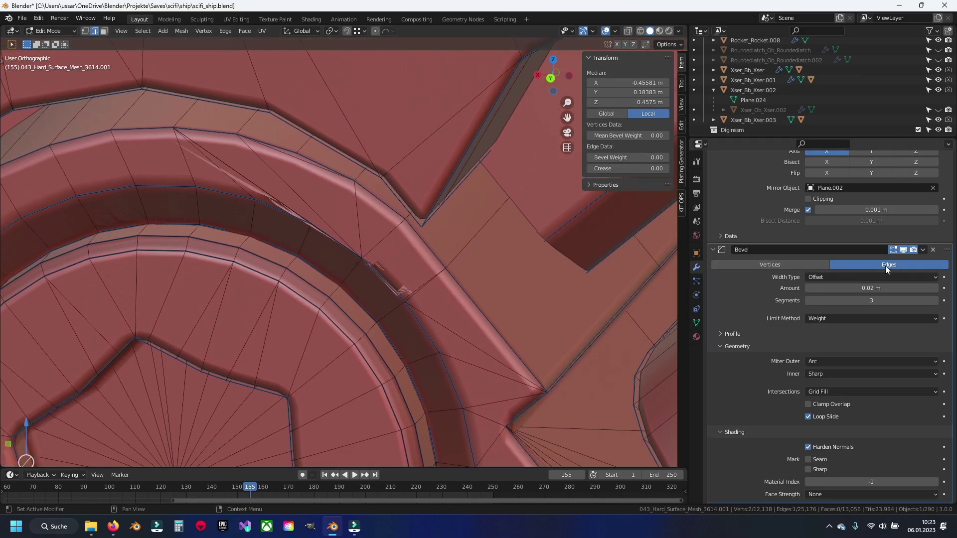
click(844, 265)
Dissolve the first stray edges on the screw ring, redoing the first dissolve
drag(282, 219, 309, 240)
click(288, 211)
key(x)
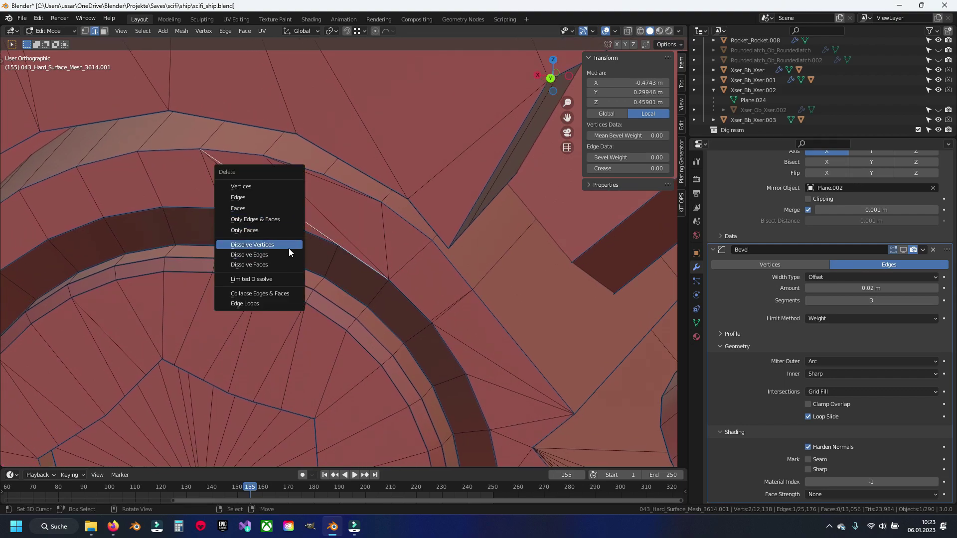
click(289, 245)
key(ctrl+z)
key(x)
click(291, 255)
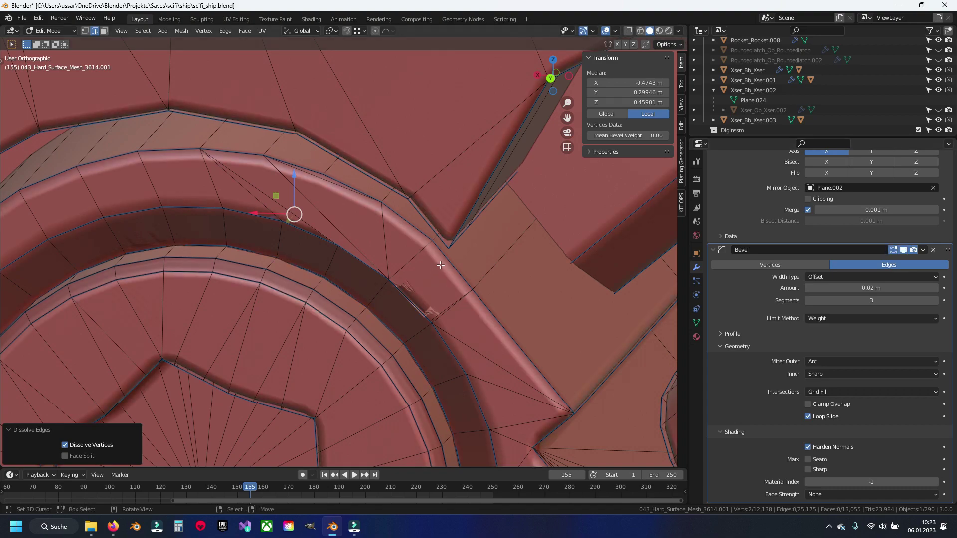
click(296, 216)
key(x)
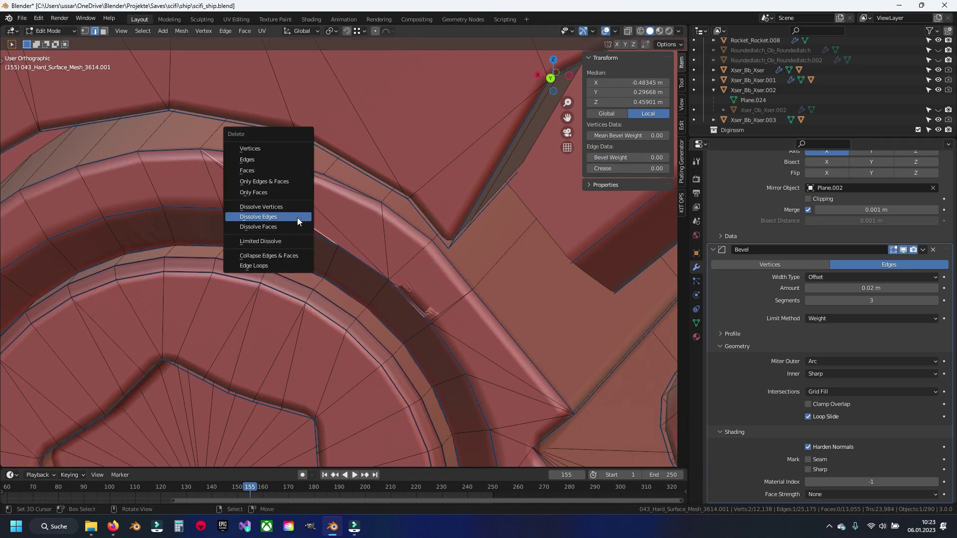
click(297, 217)
key(x)
click(447, 306)
Dissolve the stray edges beside the ring, brush-selecting them with circle select
drag(459, 326, 407, 263)
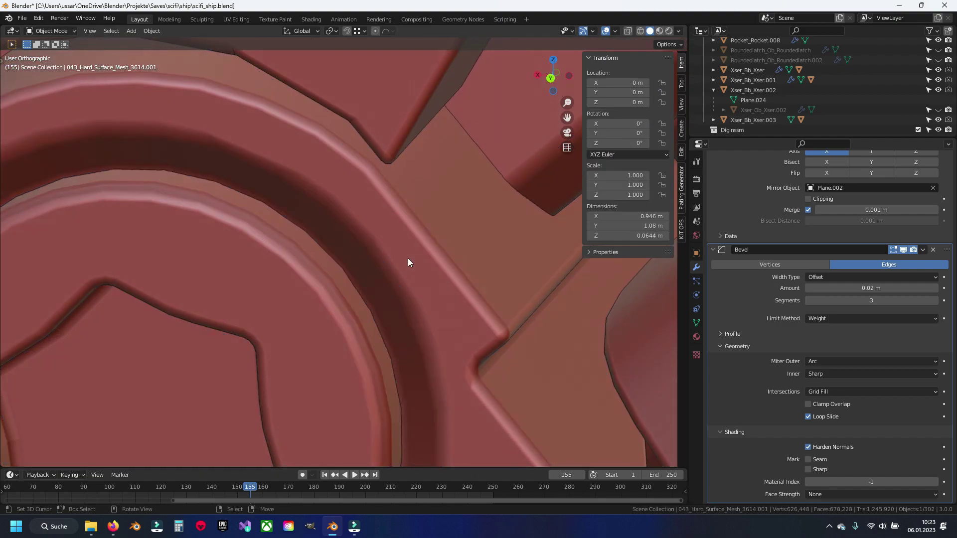
scroll(down, 3)
scroll(up, 3)
scroll(up, 3)
scroll(up, 3)
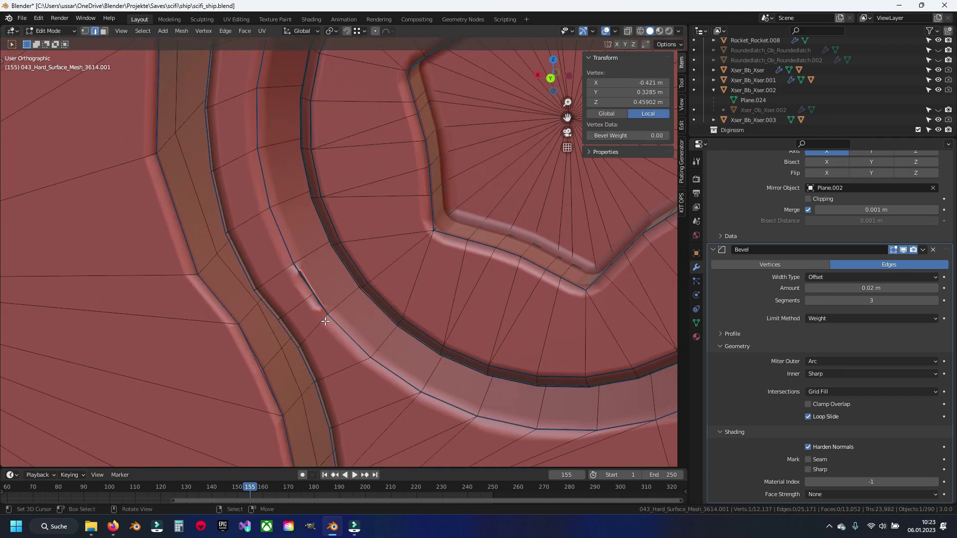
click(305, 323)
key(x)
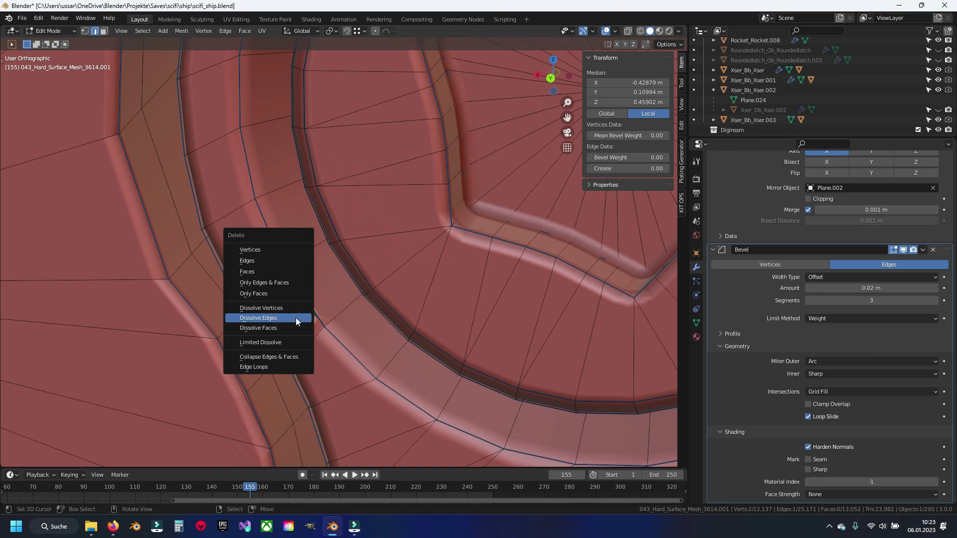
scroll(down, 3)
scroll(down, 3)
scroll(up, 3)
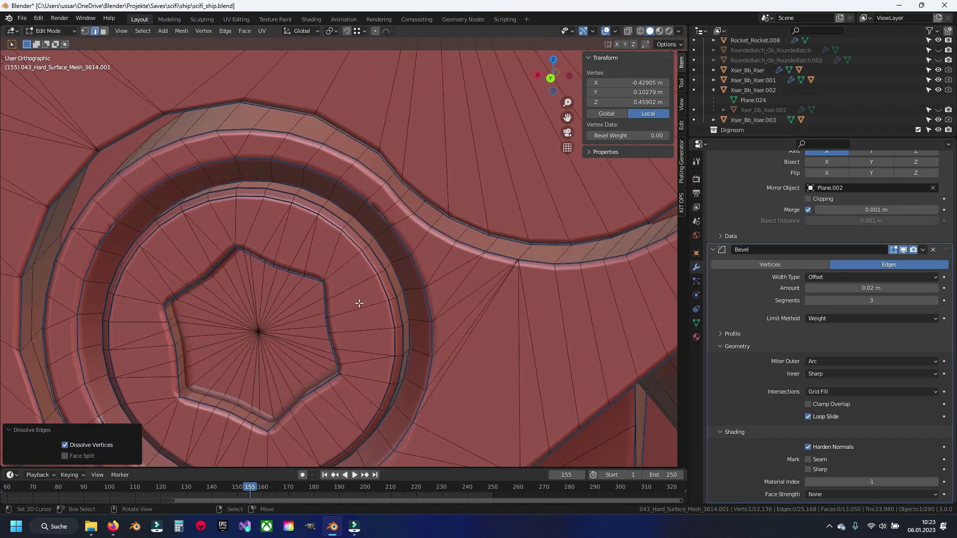
scroll(up, 3)
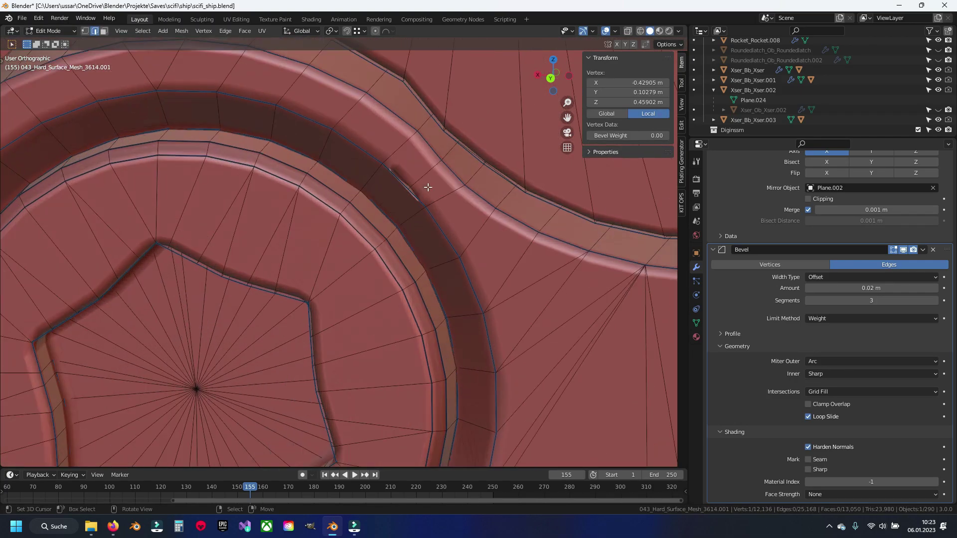
click(420, 184)
key(c)
key(Escape)
key(x)
click(397, 207)
Dissolve the stray vertices around the left screw ring
drag(281, 222, 499, 256)
click(269, 279)
key(x)
click(268, 258)
scroll(down, 3)
scroll(down, 3)
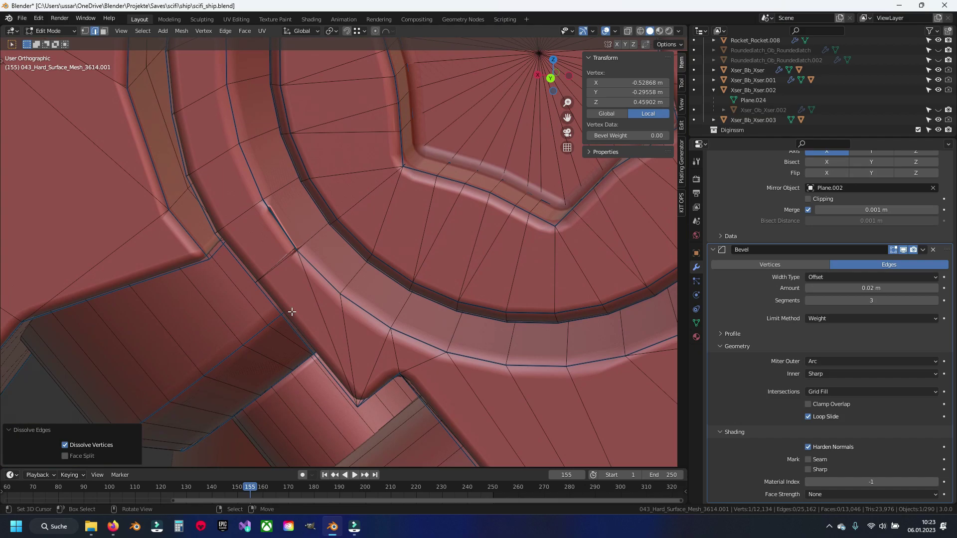
click(273, 262)
key(x)
key(Return)
scroll(down, 3)
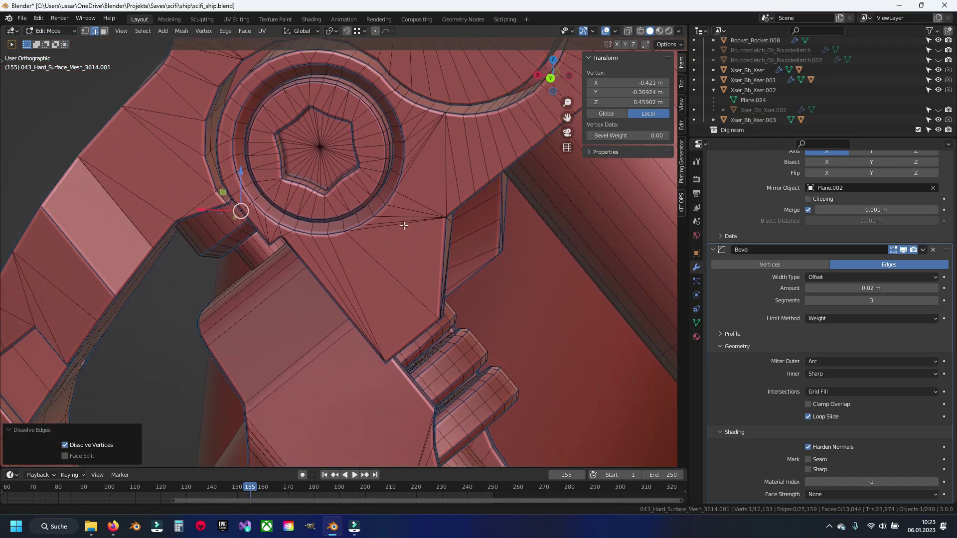
scroll(down, 3)
scroll(down, 3)
scroll(up, 3)
scroll(down, 3)
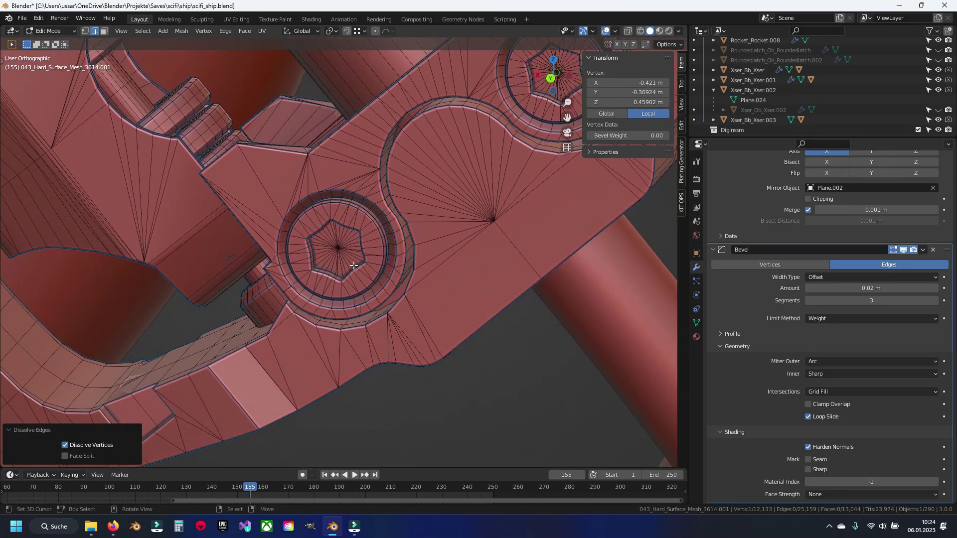
scroll(up, 3)
scroll(up, 3)
click(288, 278)
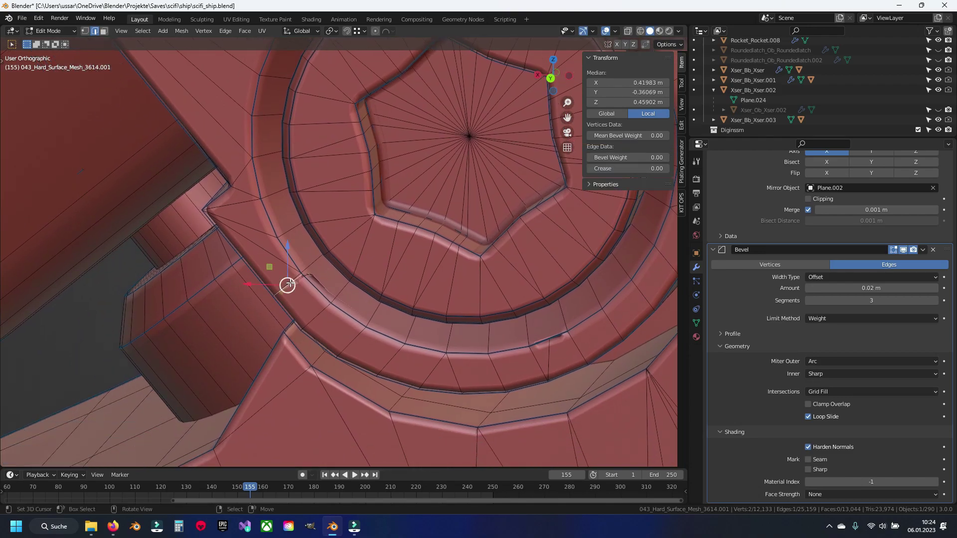
scroll(up, 3)
key(x)
click(299, 291)
Dissolve more stray vertices along the ring edge and near the dent
click(572, 373)
key(x)
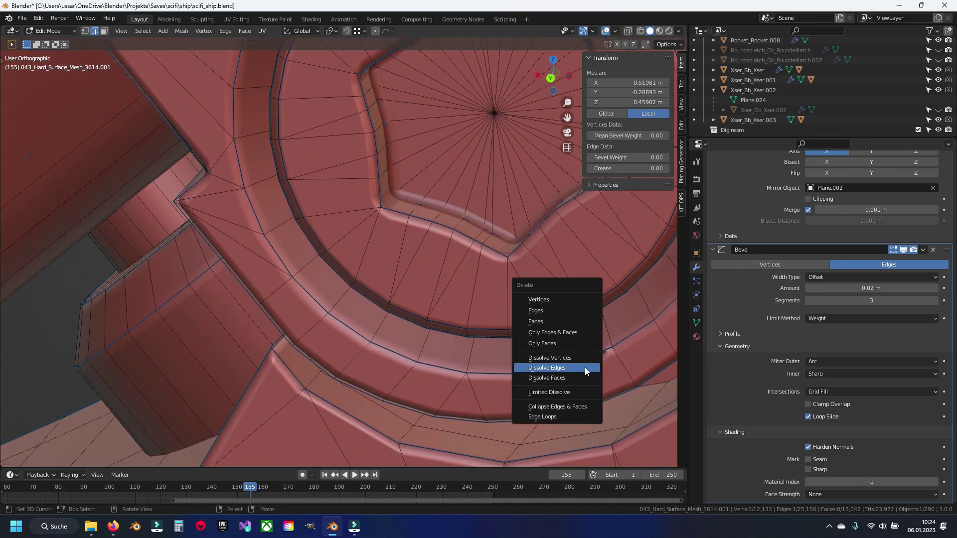
click(581, 367)
scroll(down, 3)
drag(486, 197, 396, 283)
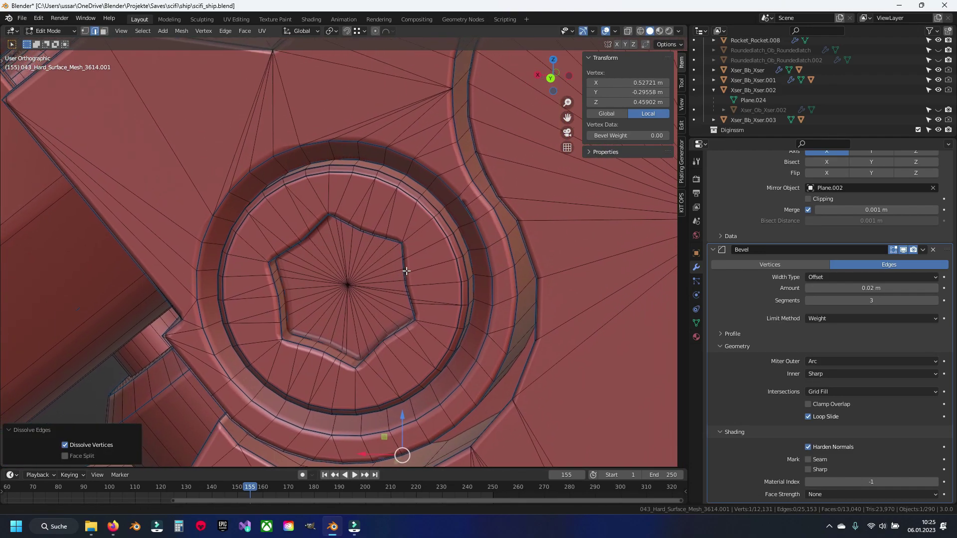
drag(429, 218, 331, 252)
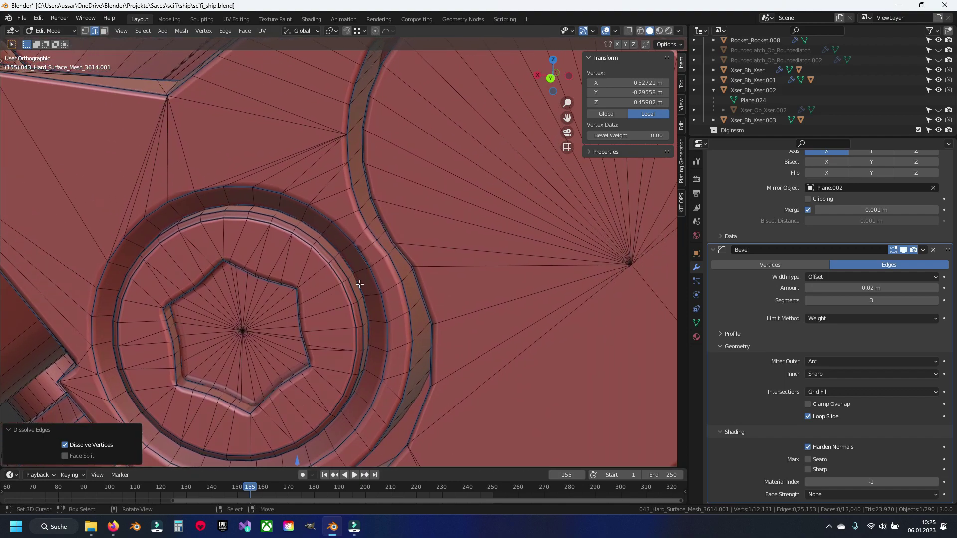
scroll(up, 3)
click(391, 235)
key(x)
click(420, 235)
scroll(down, 3)
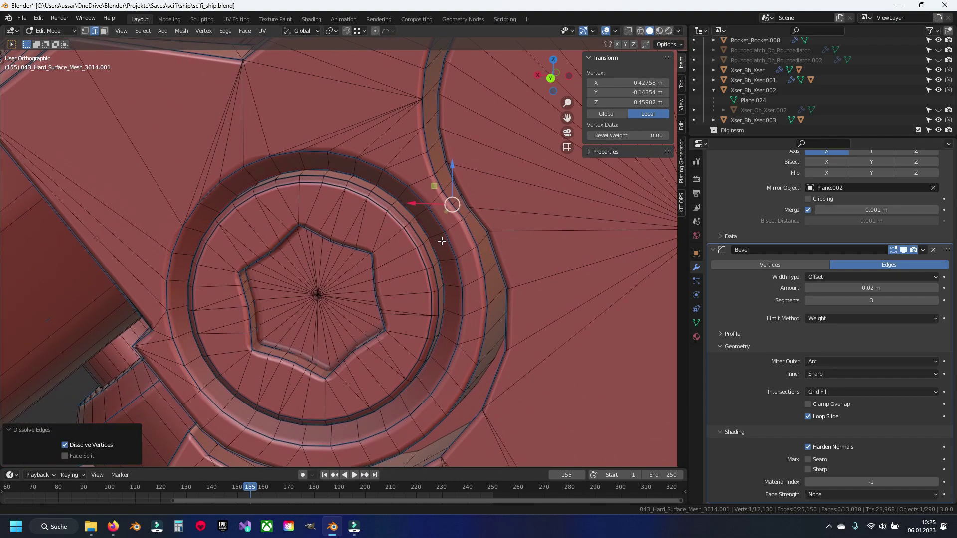
drag(443, 240, 443, 149)
scroll(down, 3)
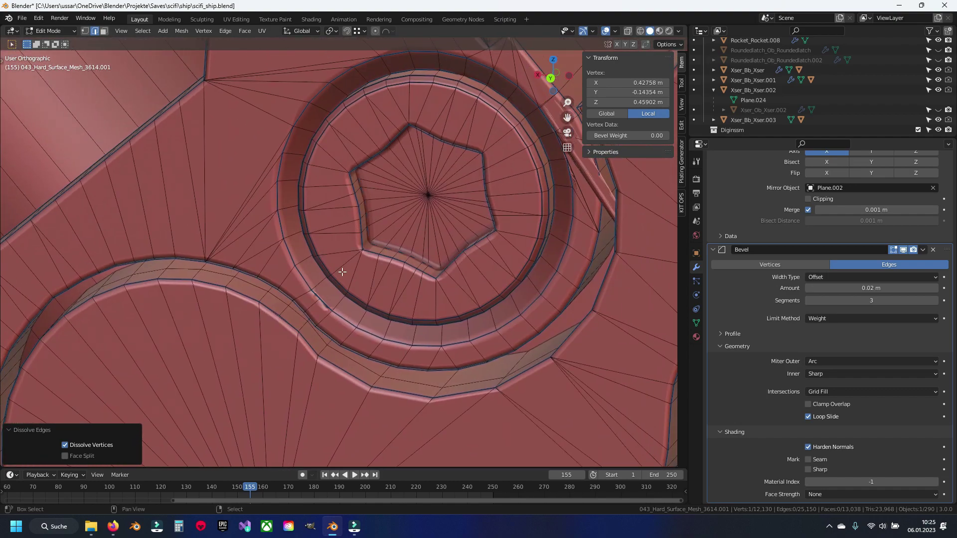
scroll(up, 3)
click(294, 325)
key(x)
click(292, 344)
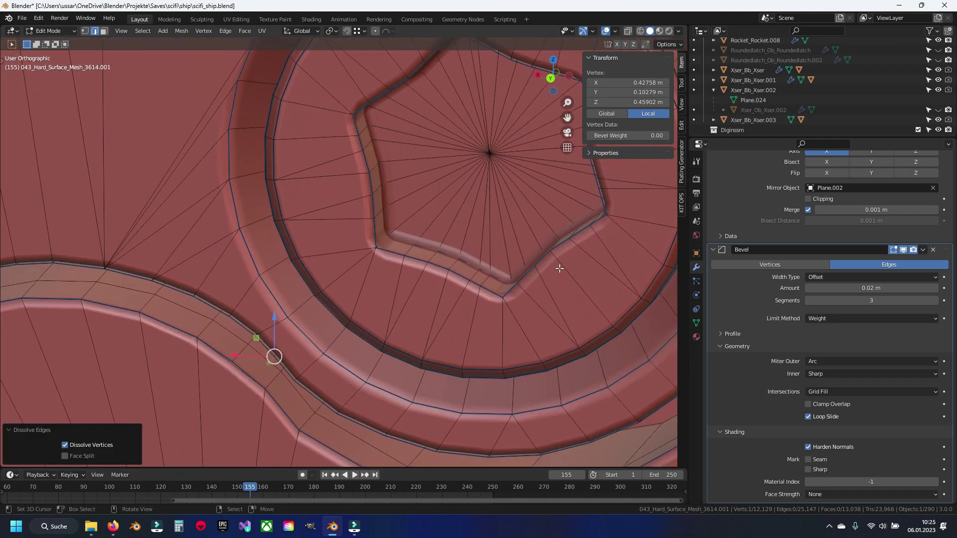
Dissolve the remaining stray edges around the screw ring
drag(292, 344, 456, 251)
key(x)
click(442, 249)
scroll(up, 3)
drag(379, 274, 422, 361)
click(422, 361)
key(x)
click(433, 348)
click(441, 328)
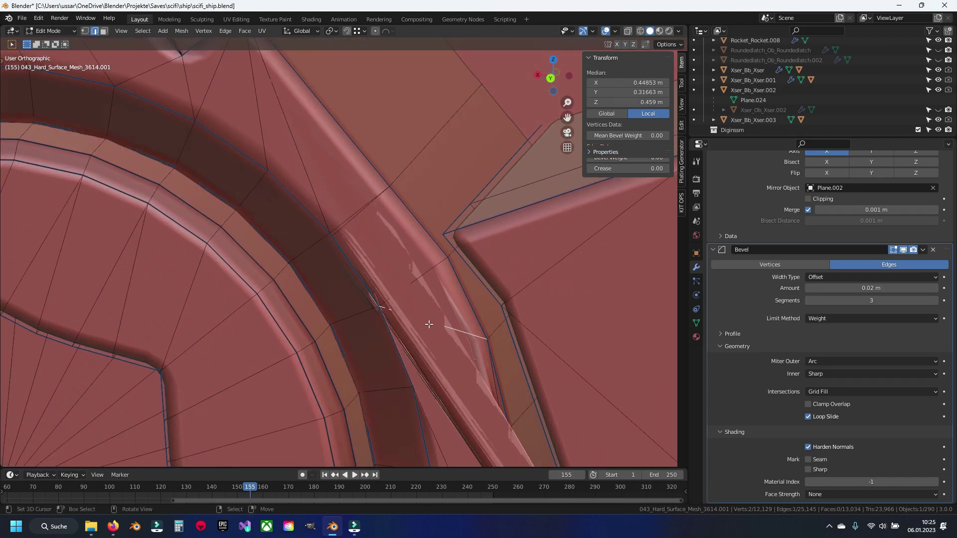
key(x)
key(x)
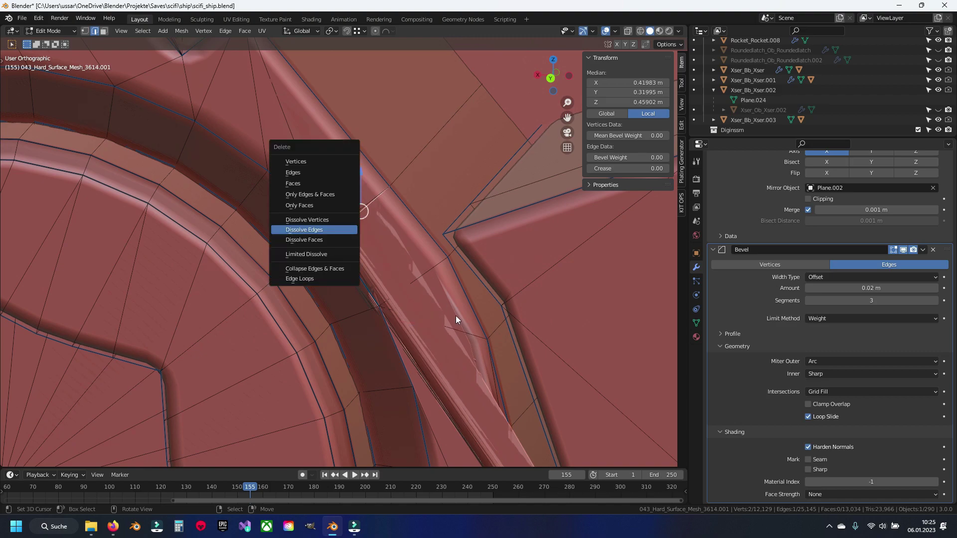
click(341, 229)
drag(351, 287, 397, 290)
key(x)
click(335, 199)
scroll(down, 3)
drag(221, 239, 434, 213)
Check the clamp's shading in Object Mode, then toggle the bevel's viewport display in Edit Mode
key(Tab)
scroll(down, 3)
scroll(down, 3)
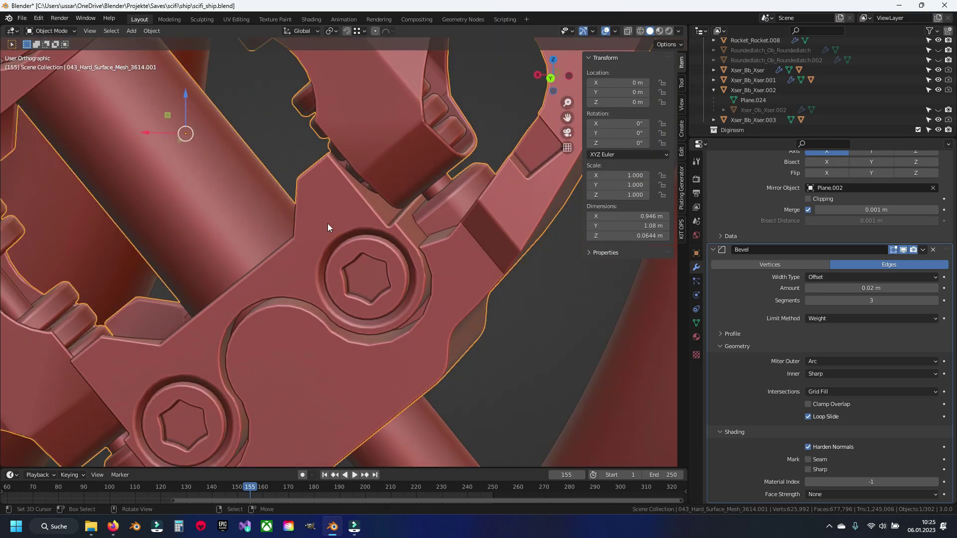
drag(327, 225, 332, 207)
scroll(up, 3)
scroll(down, 3)
drag(354, 265, 288, 151)
scroll(up, 3)
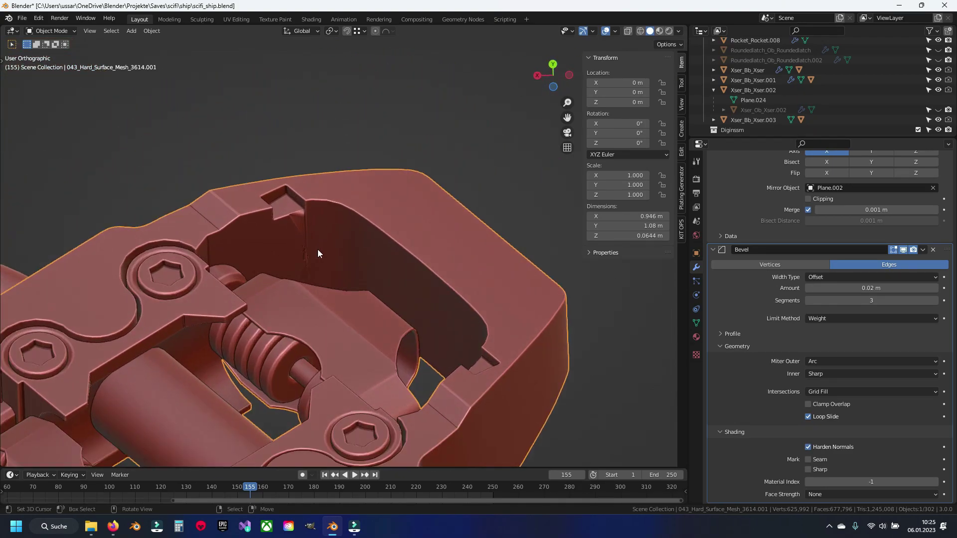
scroll(up, 3)
key(Tab)
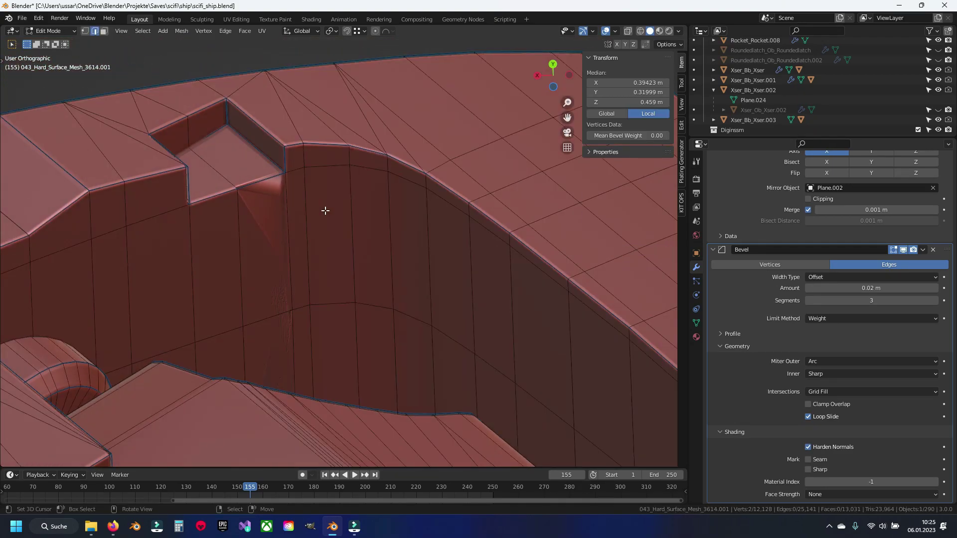
scroll(up, 3)
scroll(up, 3)
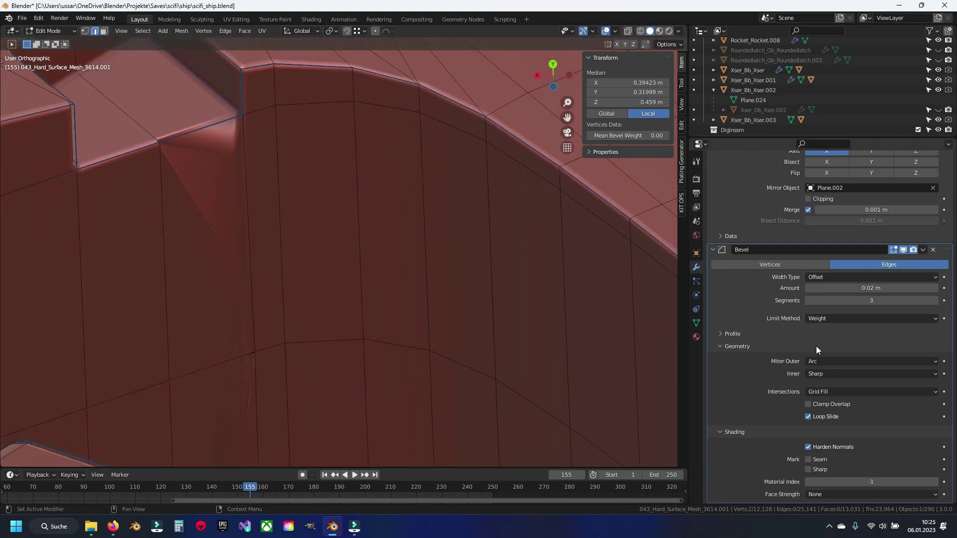
click(904, 249)
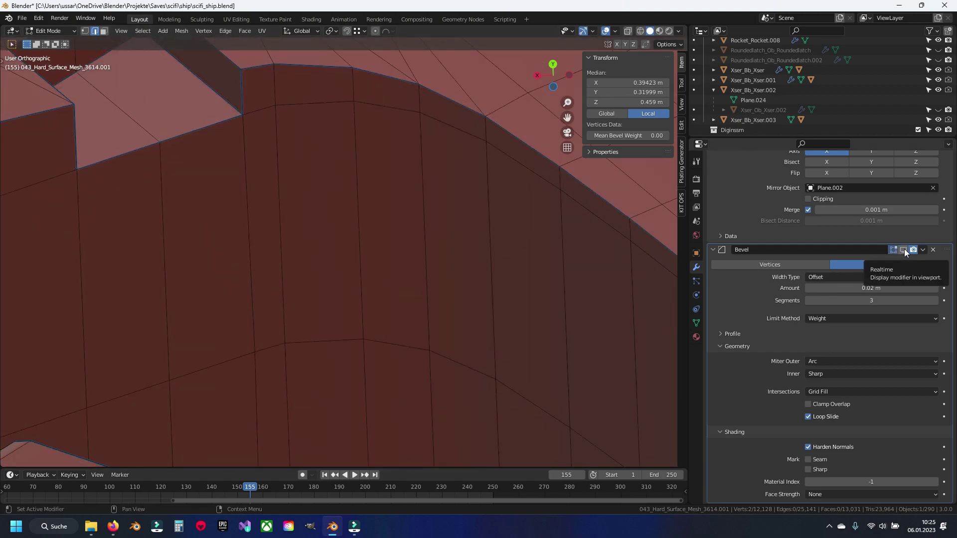
click(904, 249)
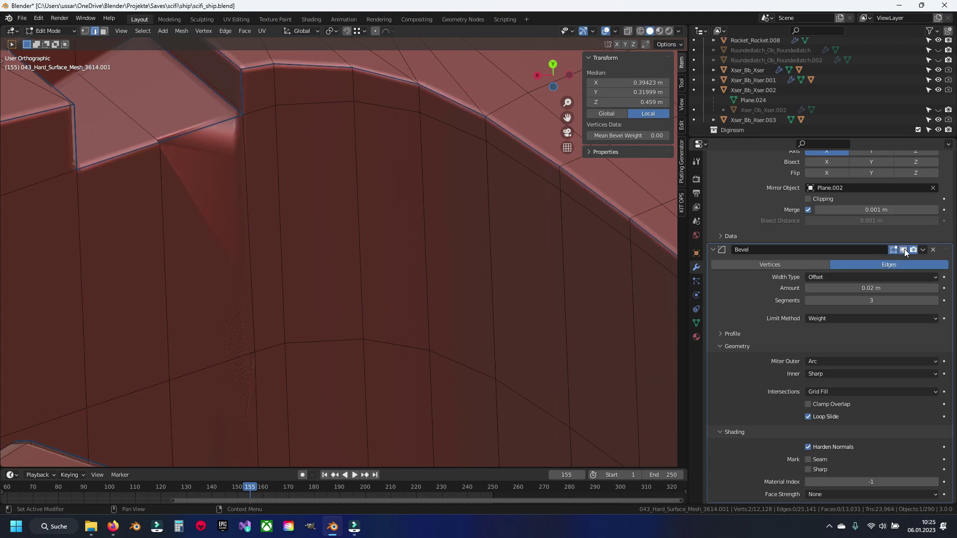
drag(248, 213, 348, 261)
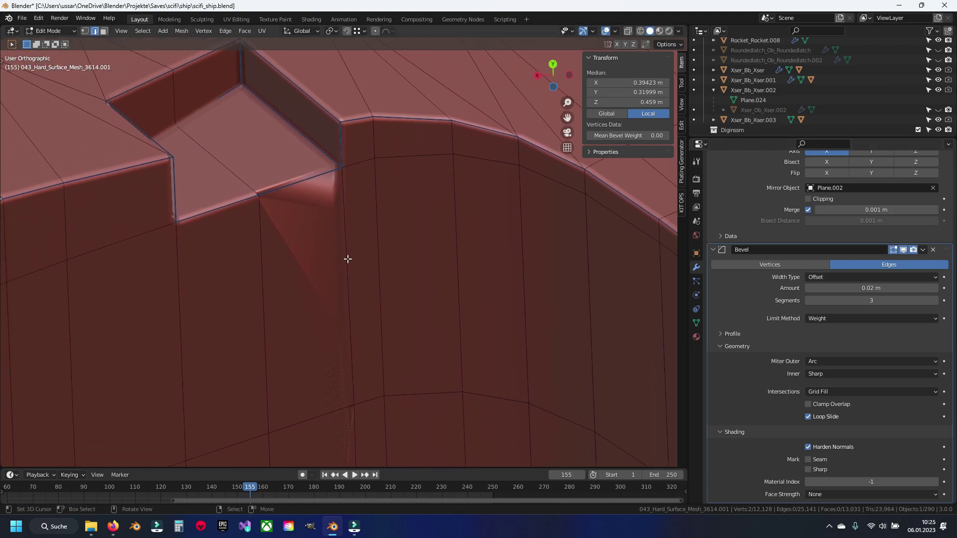
Save the file and slide the notch-corner vertex along its edge
key(ctrl+s)
click(260, 190)
key(KP_Decimal)
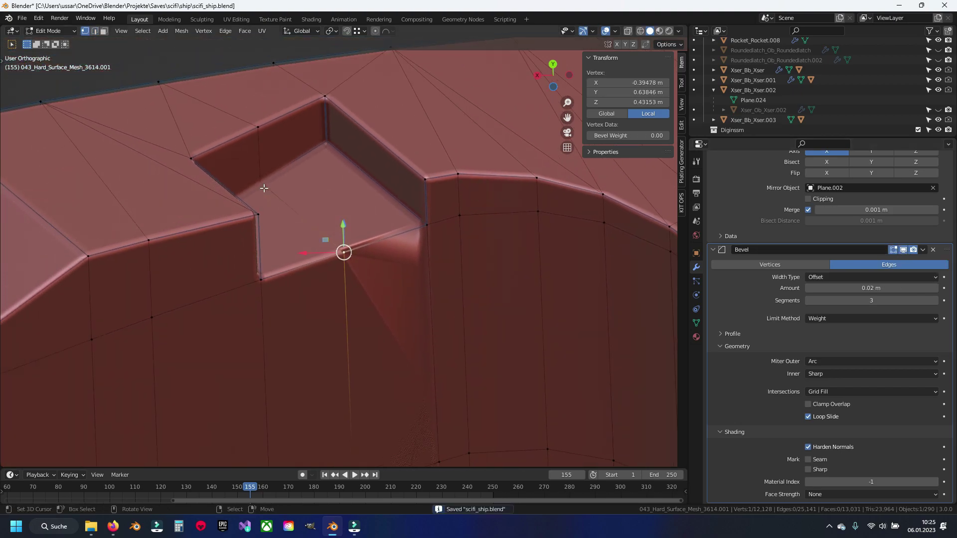
scroll(up, 3)
key(shift+v)
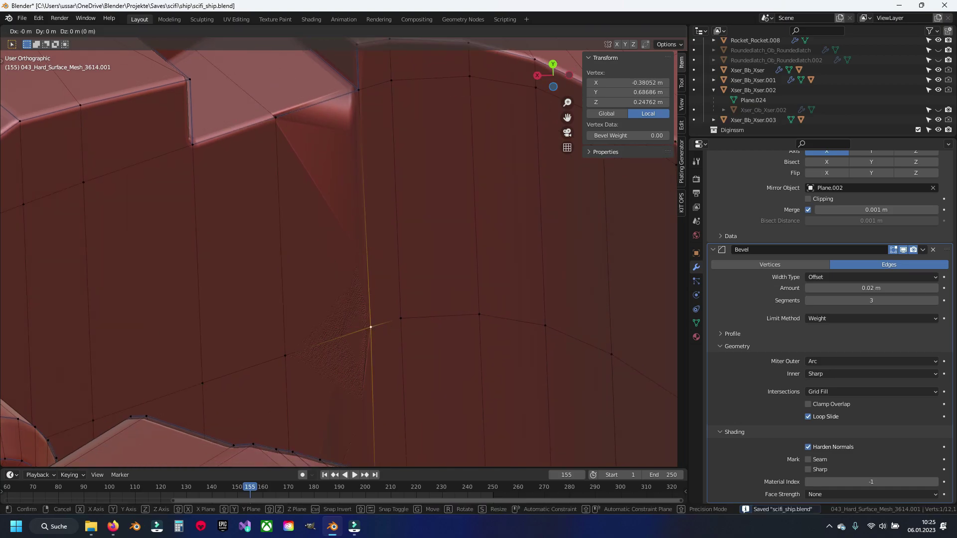
click(393, 333)
scroll(down, 3)
drag(394, 334, 407, 283)
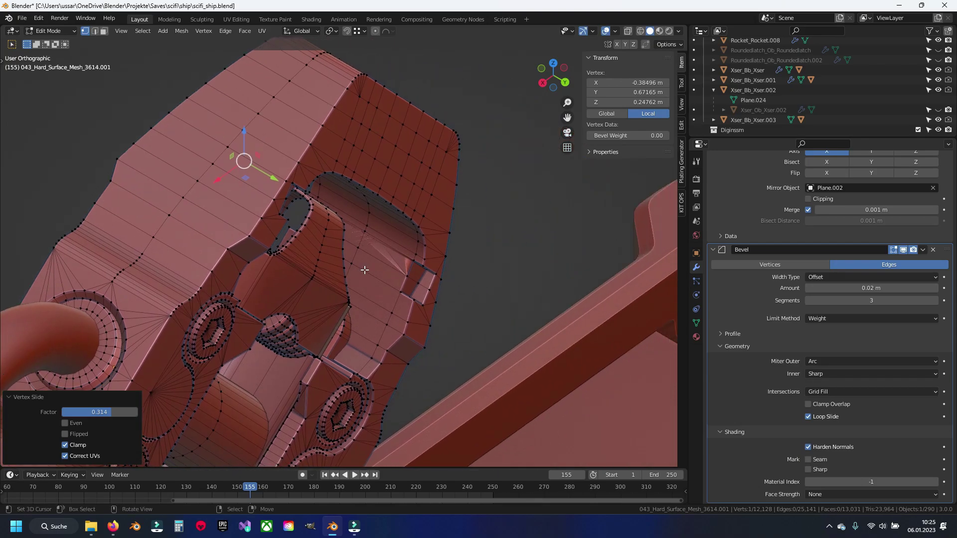
scroll(up, 3)
Slide three more stray clamp vertices along their edges
click(414, 183)
key(shift+v)
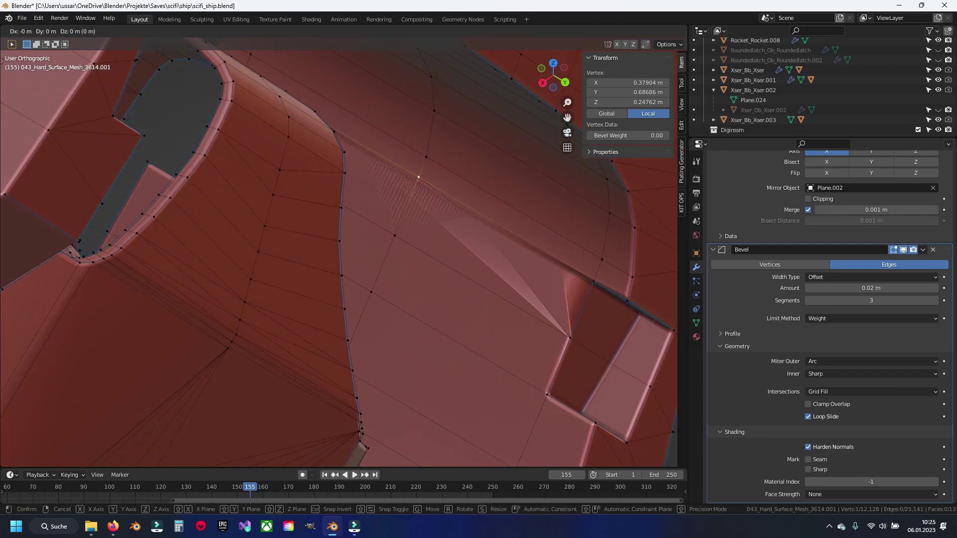
click(412, 192)
scroll(down, 3)
scroll(up, 3)
scroll(up, 3)
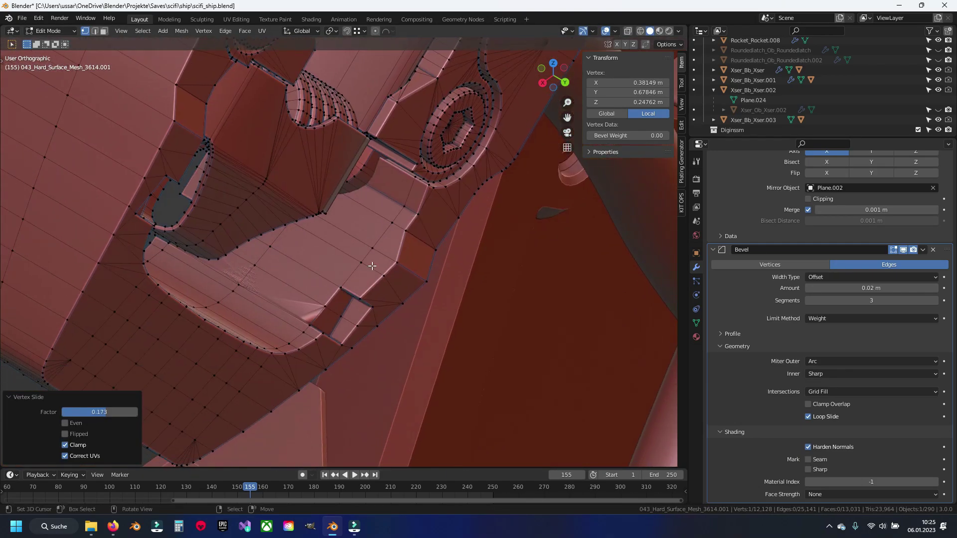
scroll(up, 3)
click(162, 308)
key(g)
key(g)
click(164, 305)
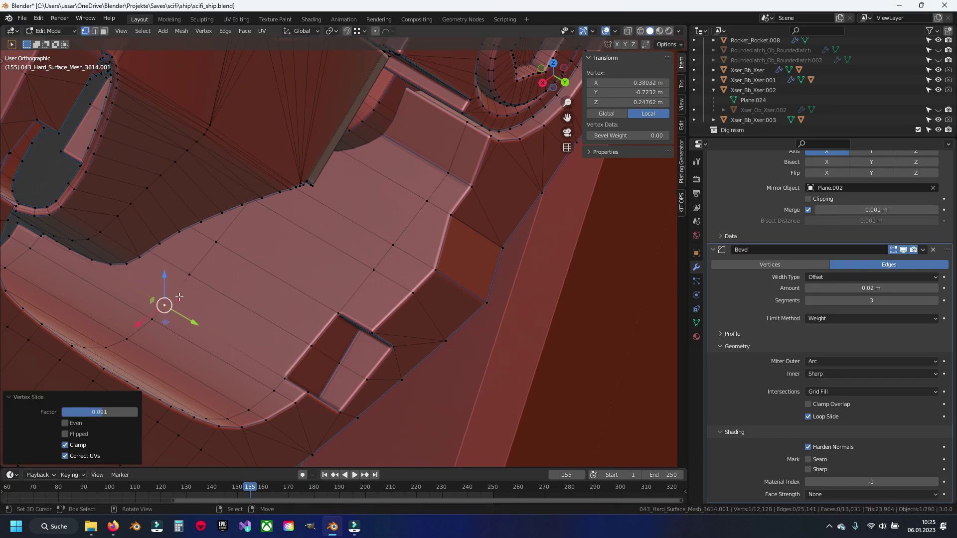
drag(165, 305, 267, 280)
scroll(up, 3)
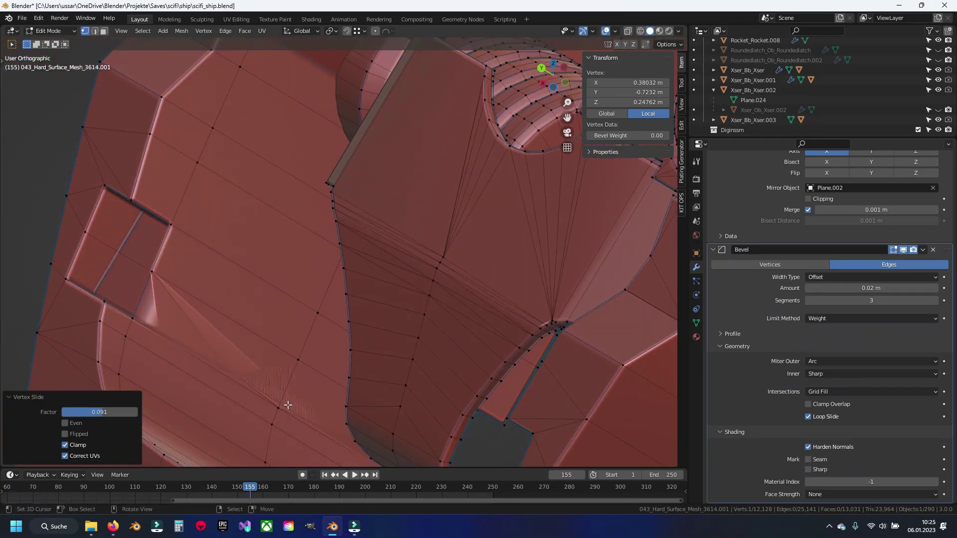
click(282, 404)
key(shift+v)
click(294, 392)
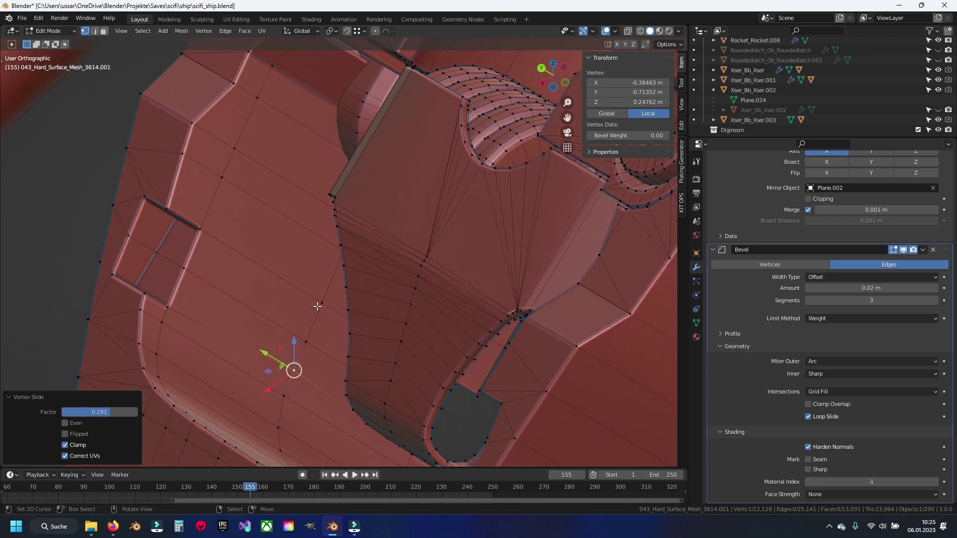
scroll(down, 3)
scroll(up, 3)
Return the clamp to Object Mode and save scifi_ship.blend
key(Tab)
drag(432, 182, 414, 269)
key(ctrl+s)
scroll(down, 3)
Delete the finished clamp part, isolate the panel stack in local view, and save the file
scroll(up, 3)
key(Delete)
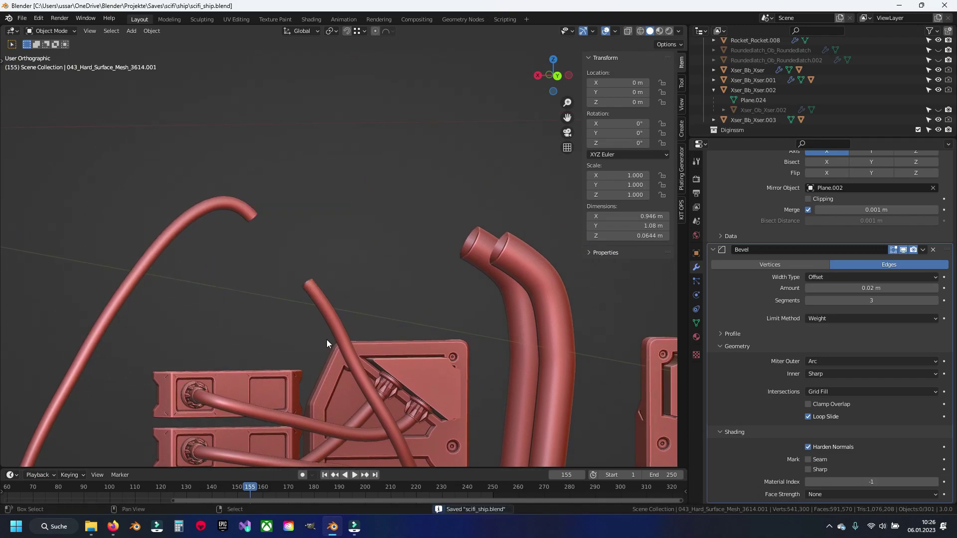
scroll(up, 3)
scroll(up, 3)
click(228, 294)
scroll(down, 3)
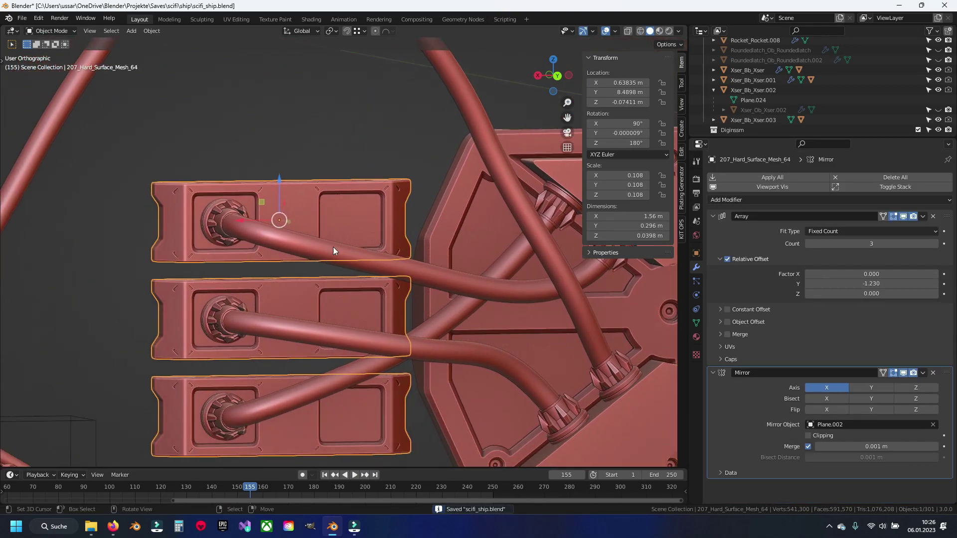
key(KP_Divide)
scroll(up, 3)
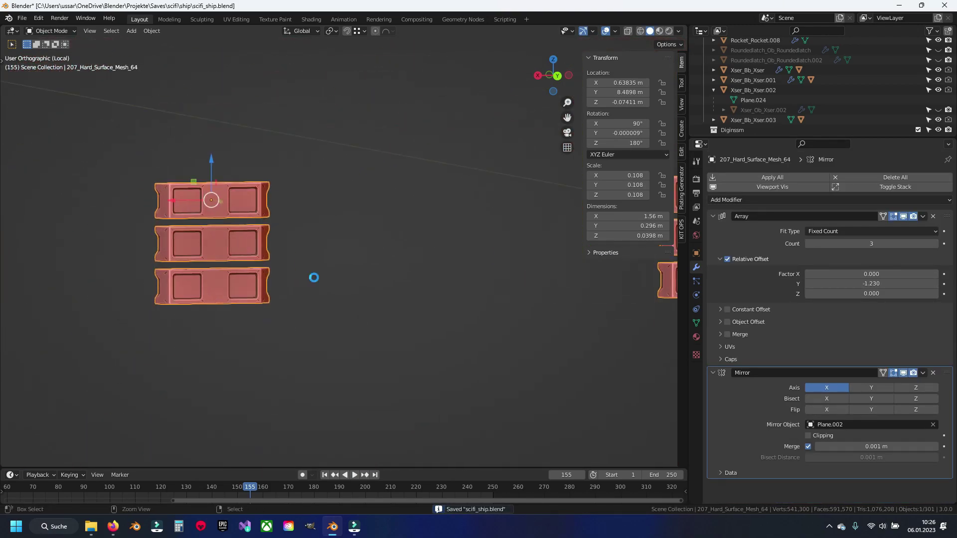
key(ctrl+s)
Collapse the Array and Mirror modifiers and add a Bevel modifier to the panels
scroll(up, 3)
drag(236, 263, 354, 277)
scroll(up, 3)
click(712, 216)
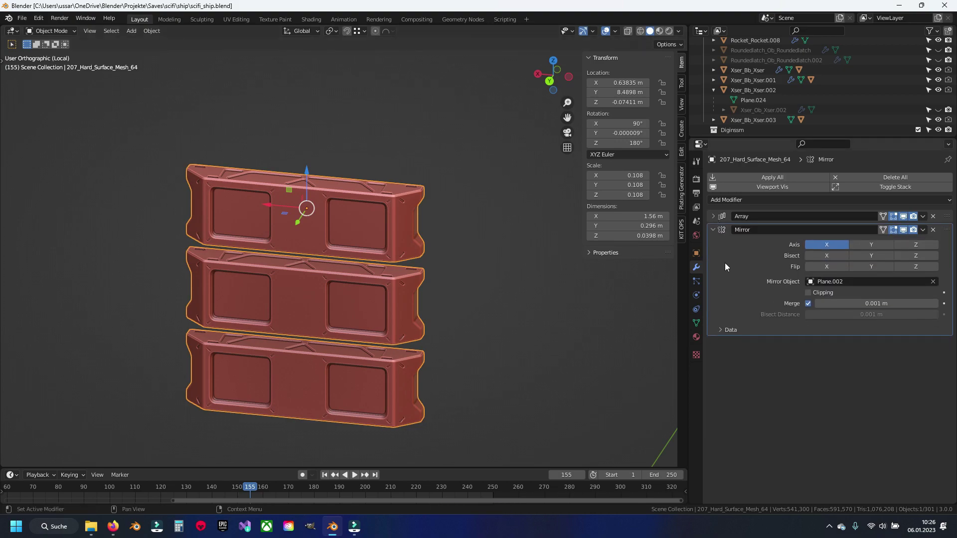
click(713, 228)
click(760, 200)
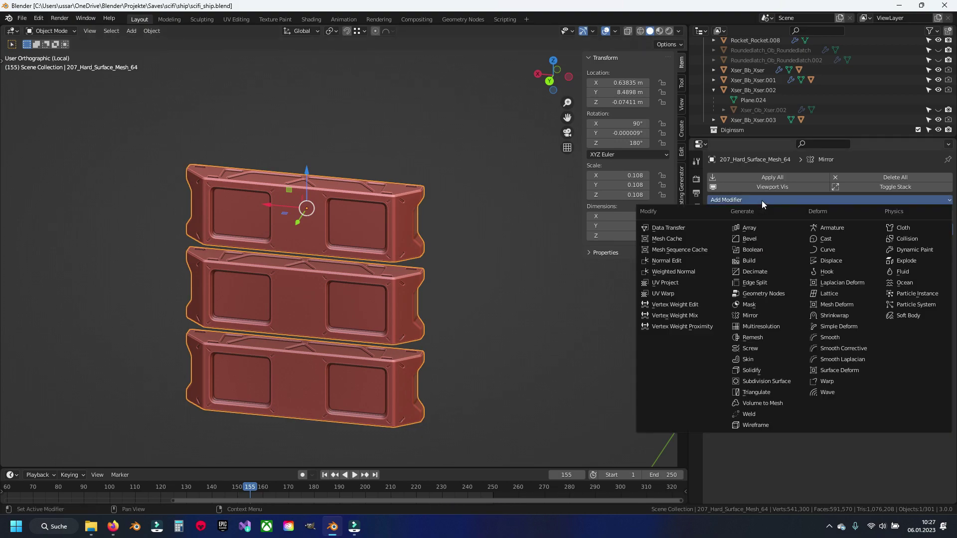
click(762, 242)
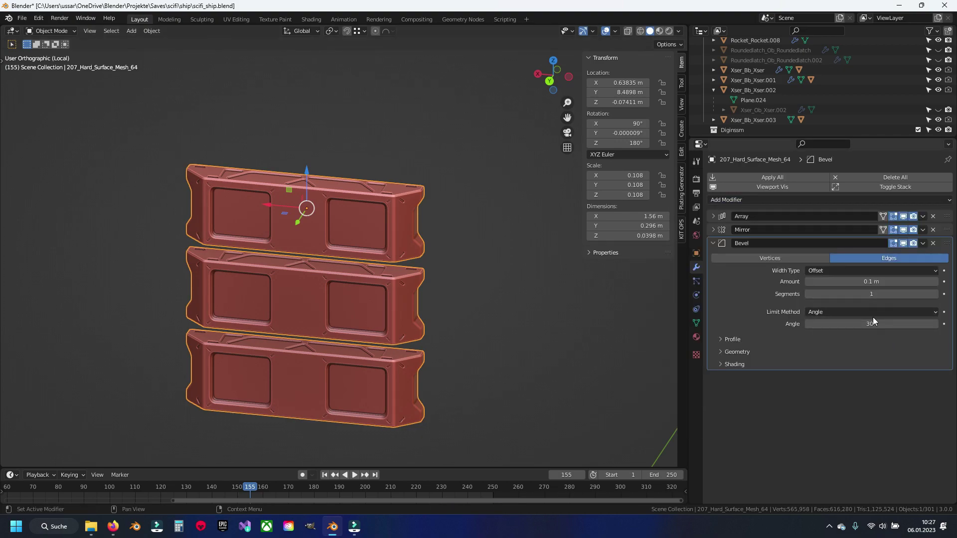
Limit the bevel by Weight, with 3 segments and a 0.02 m amount
click(871, 314)
click(857, 345)
click(874, 294)
text(3)
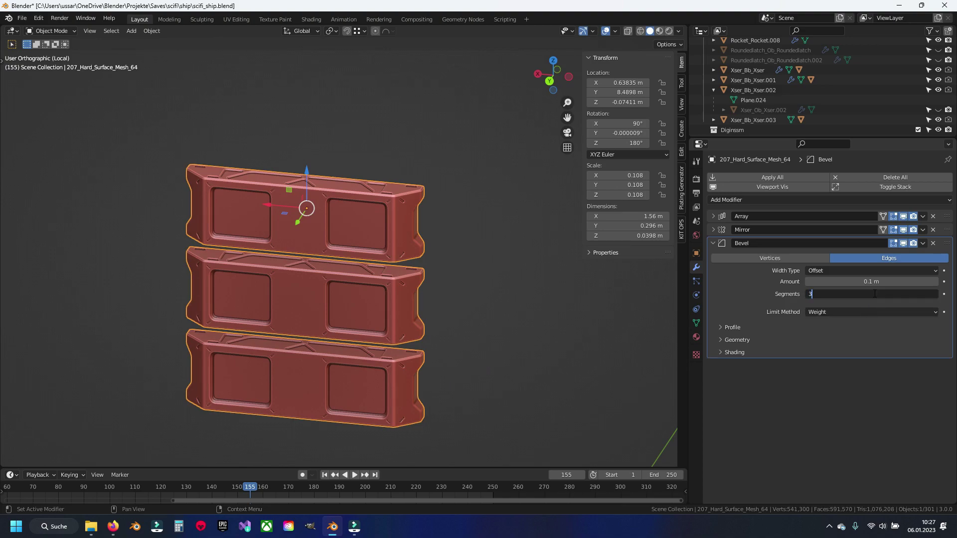
key(Return)
click(870, 281)
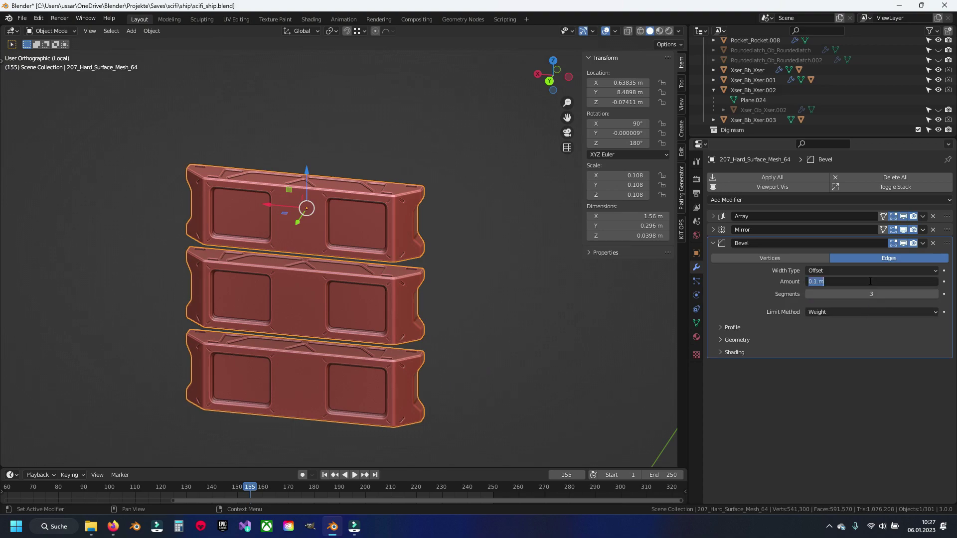
Set the bevel's outer miter to Arc and enable Harden Normals
click(737, 340)
click(818, 355)
click(814, 400)
click(765, 429)
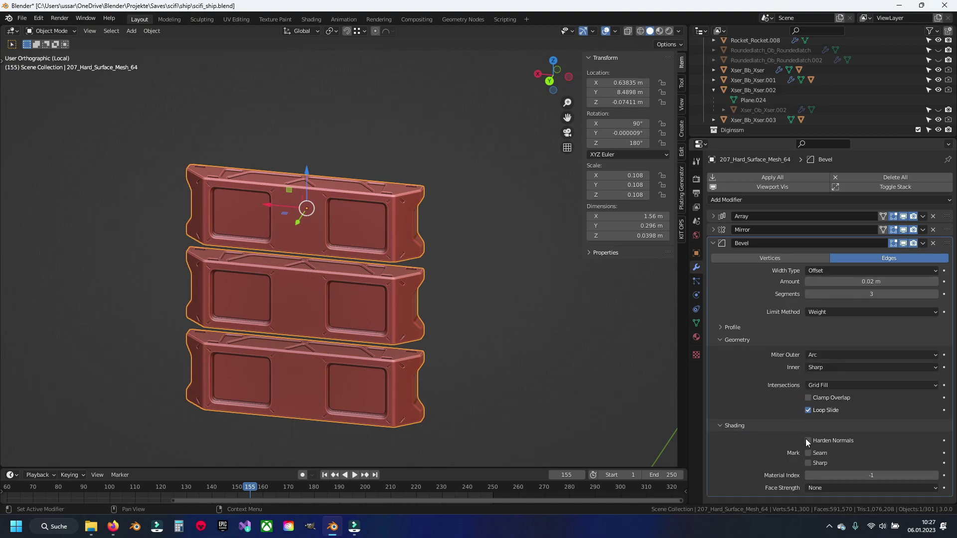
key(Tab)
Clear the sharp marks from all panel edges and switch to edge selection
key(alt+a)
key(a)
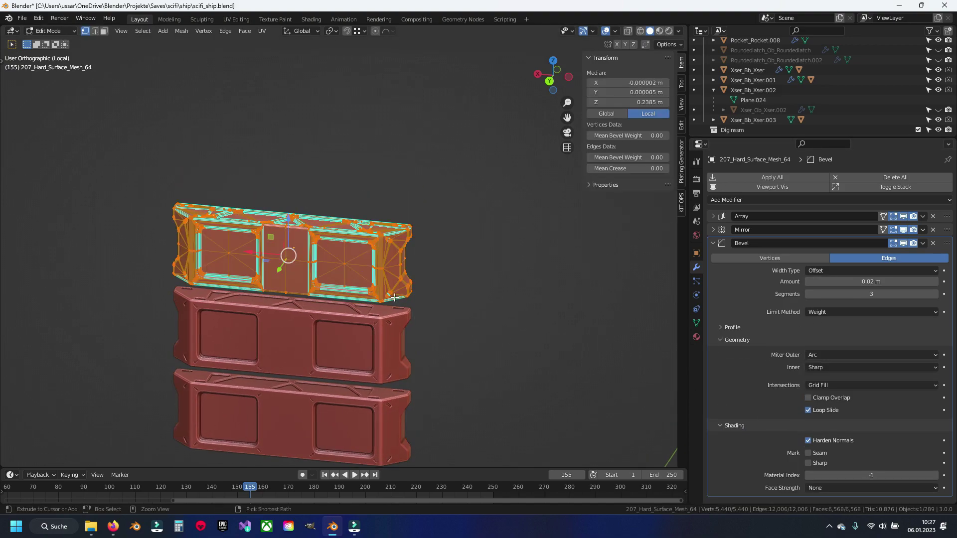
key(ctrl+e)
click(394, 298)
key(KP_Decimal)
key(alt+a)
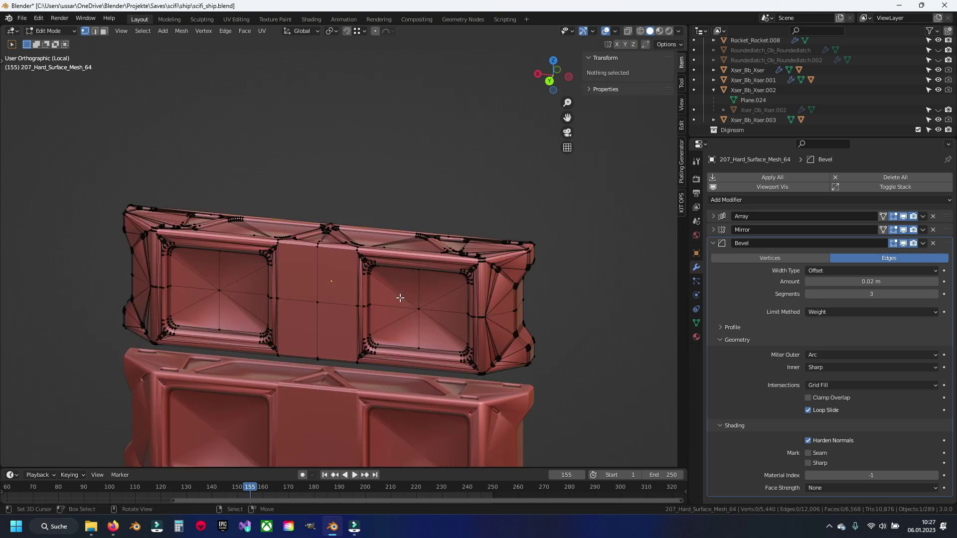
key(2)
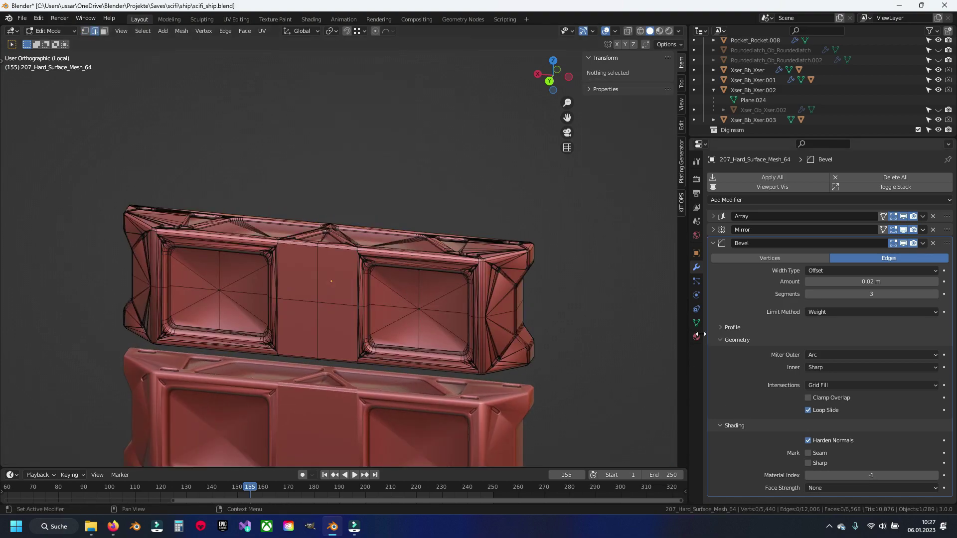
Add custom split normals data to the panel mesh
click(696, 323)
scroll(down, 3)
click(717, 422)
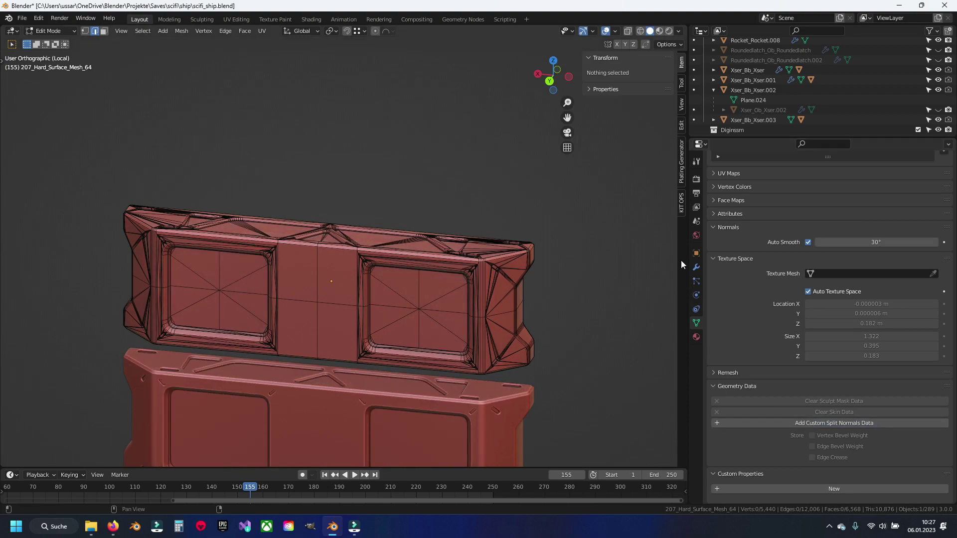
click(696, 267)
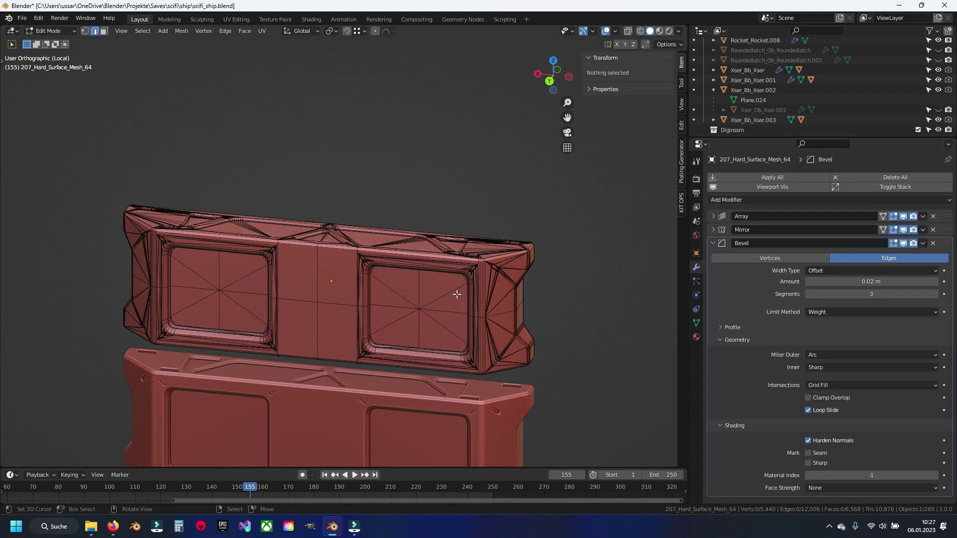
Select the panel's sharp edges and give them a bevel weight of 0.20
key(shift+g)
click(457, 294)
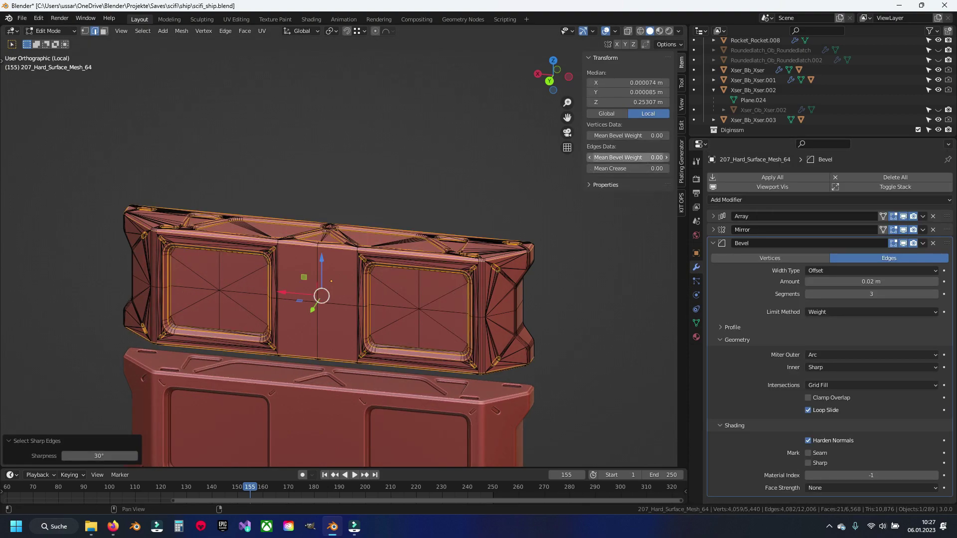
key(Return)
text(0.2)
drag(448, 279, 386, 303)
scroll(up, 3)
scroll(up, 3)
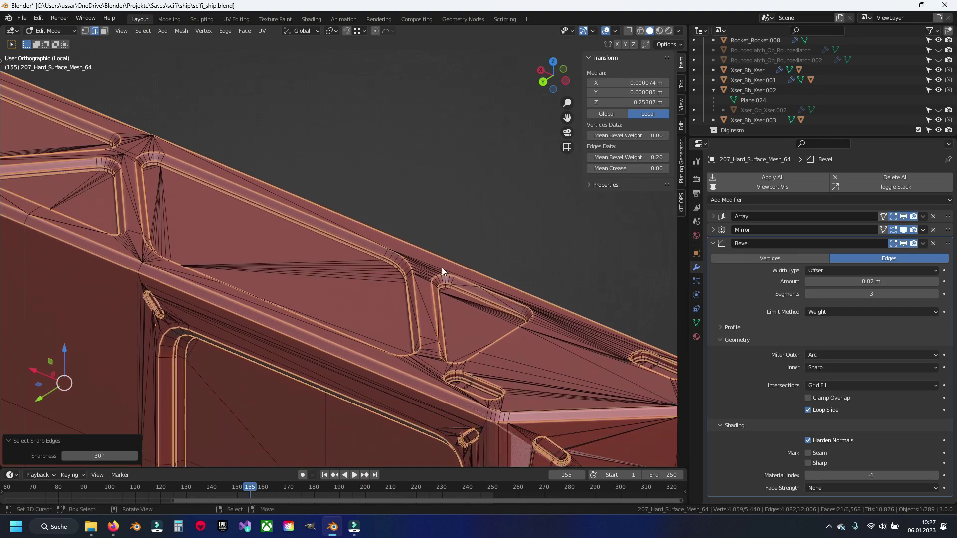
Check the bevels in Object Mode, then lower the sharp-edge bevel weight to 0.15
key(Tab)
drag(444, 289, 369, 261)
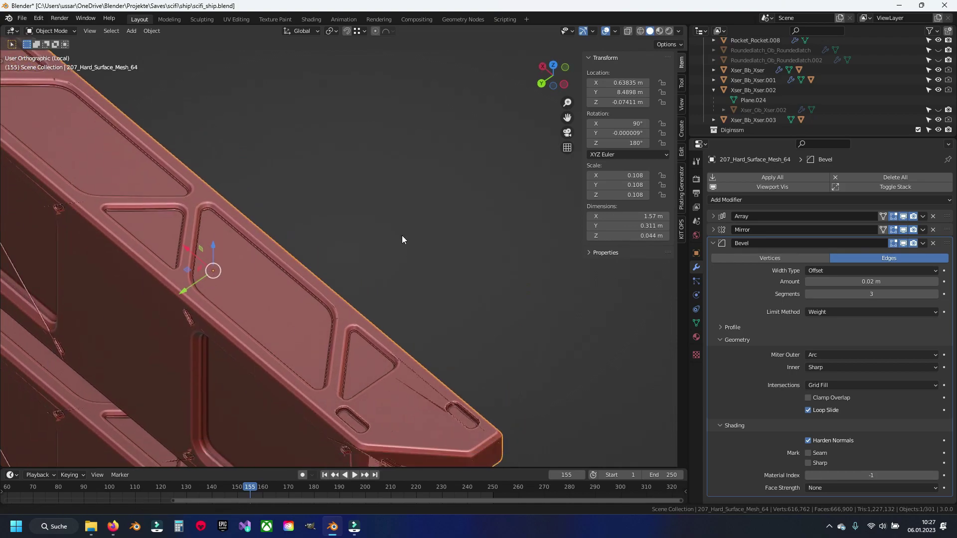
scroll(up, 3)
scroll(up, 3)
key(Tab)
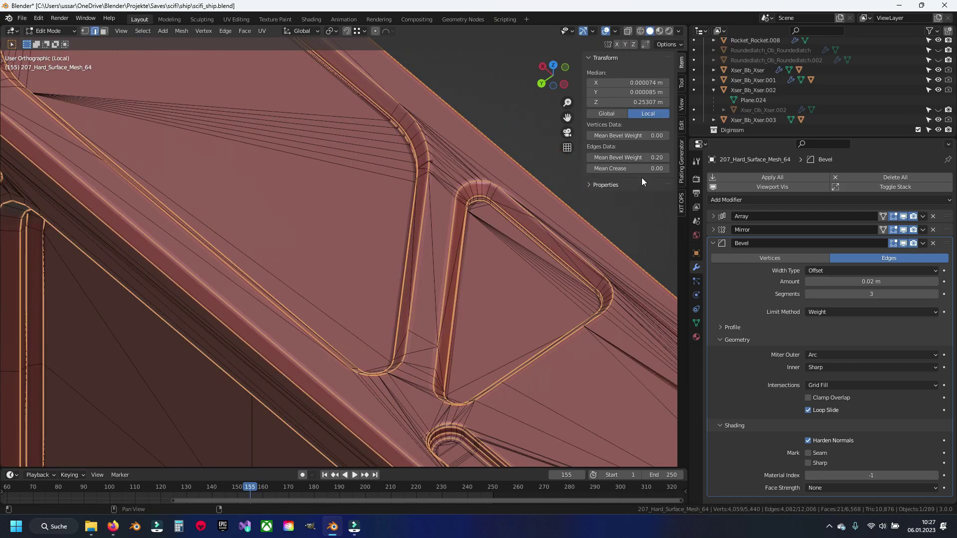
text(5)
key(Return)
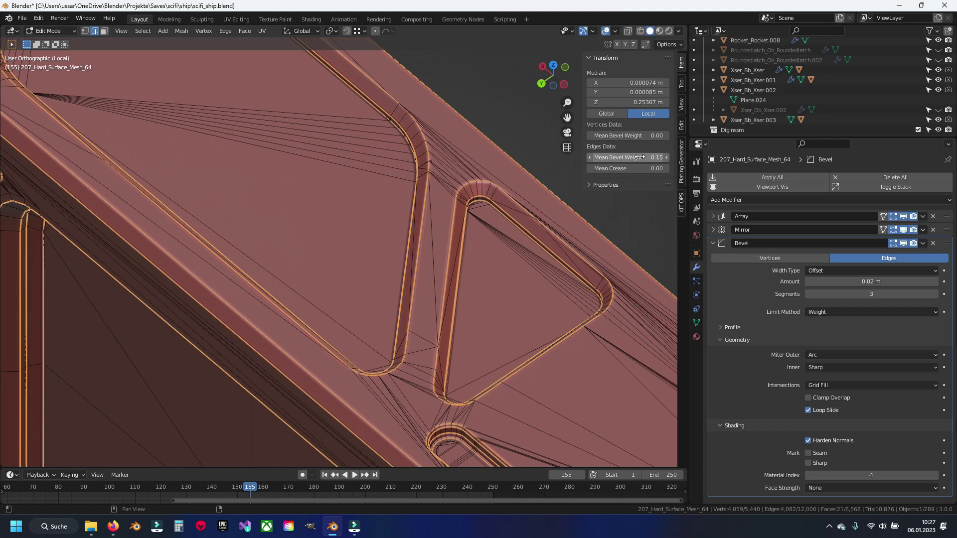
Toggle between Object and Edit Mode to preview the bevelled hull panel surface
key(Tab)
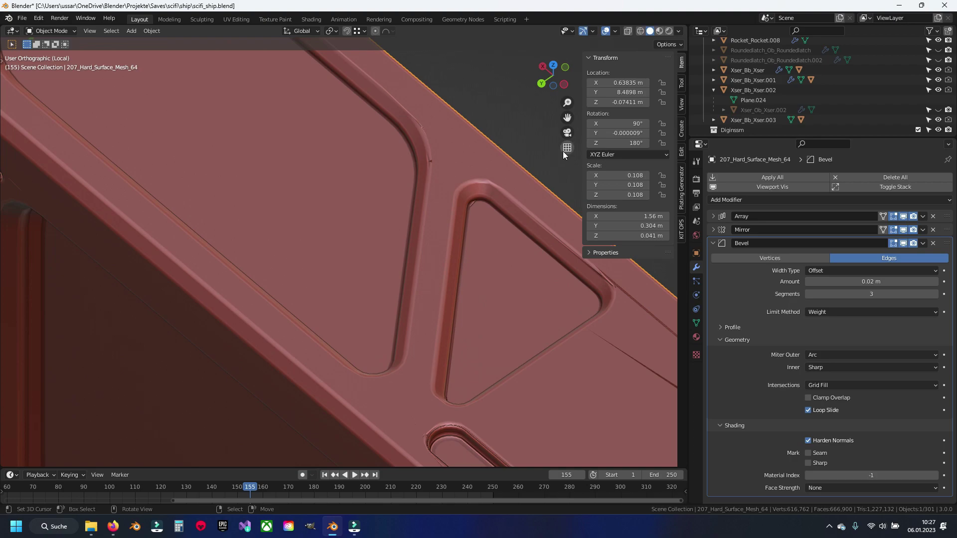
scroll(down, 3)
scroll(up, 3)
scroll(up, 3)
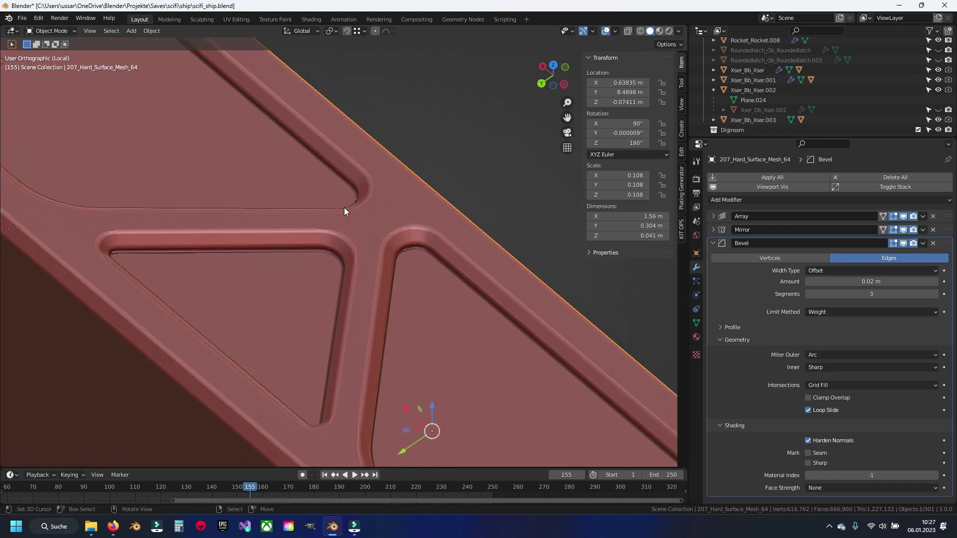
scroll(down, 3)
key(Tab)
scroll(up, 3)
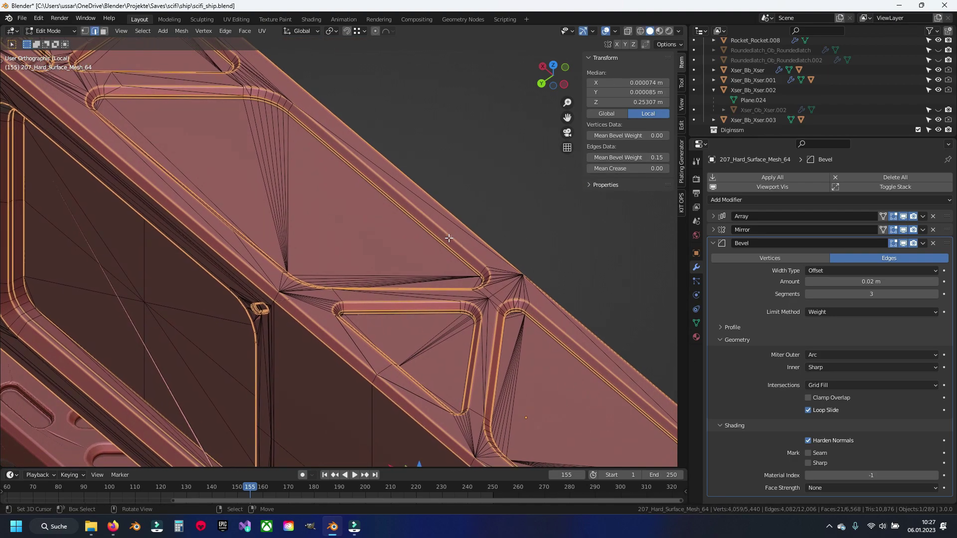
scroll(up, 3)
scroll(up, 3)
scroll(down, 3)
scroll(up, 3)
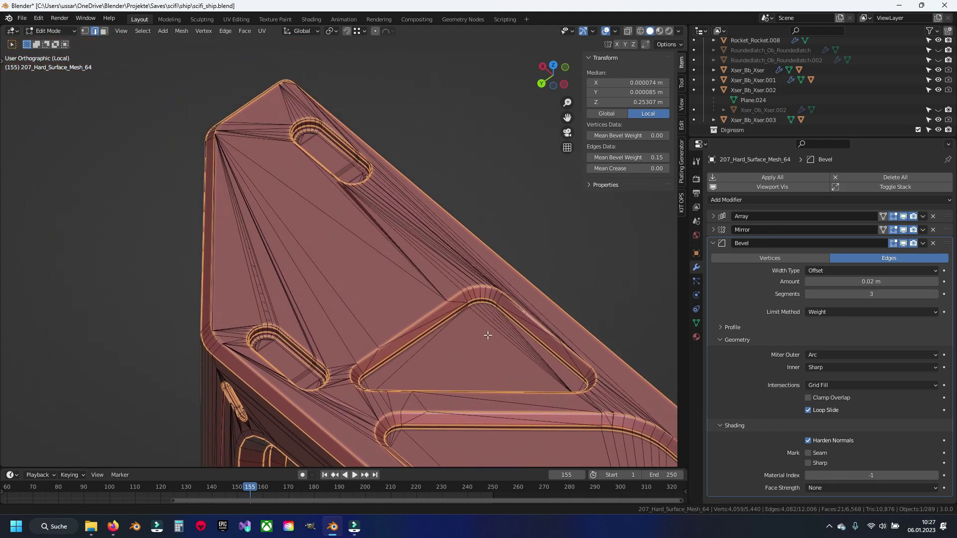
scroll(down, 3)
key(Tab)
scroll(up, 3)
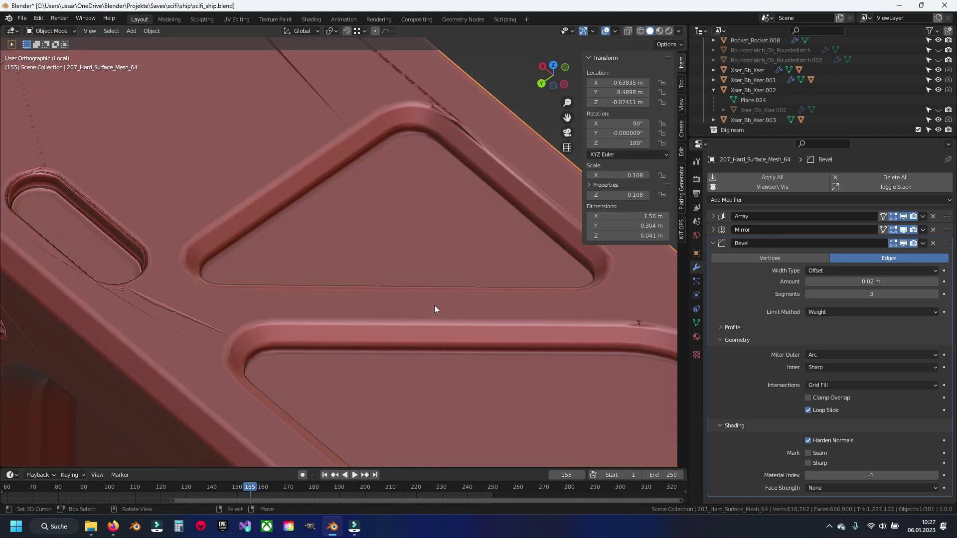
scroll(down, 3)
scroll(up, 3)
scroll(down, 3)
key(Tab)
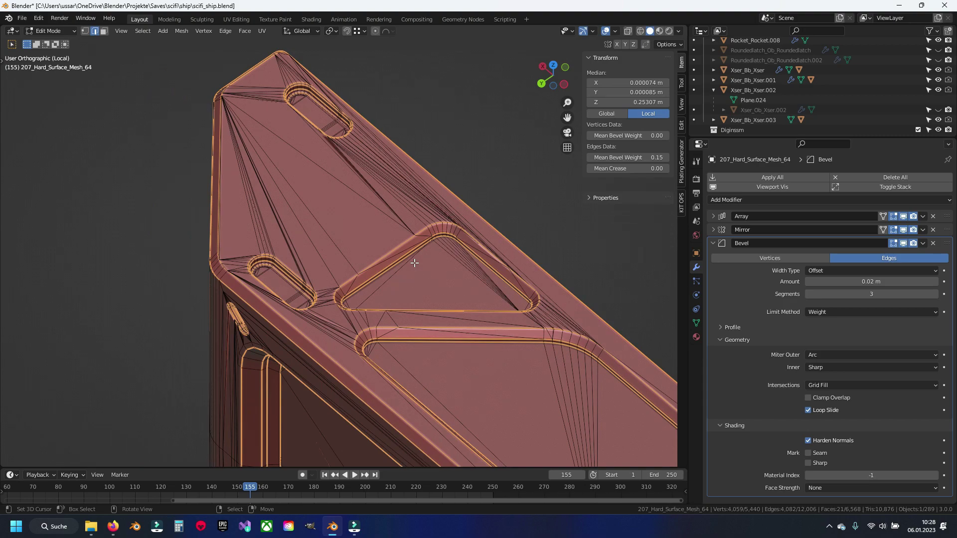
scroll(up, 3)
scroll(up, 3)
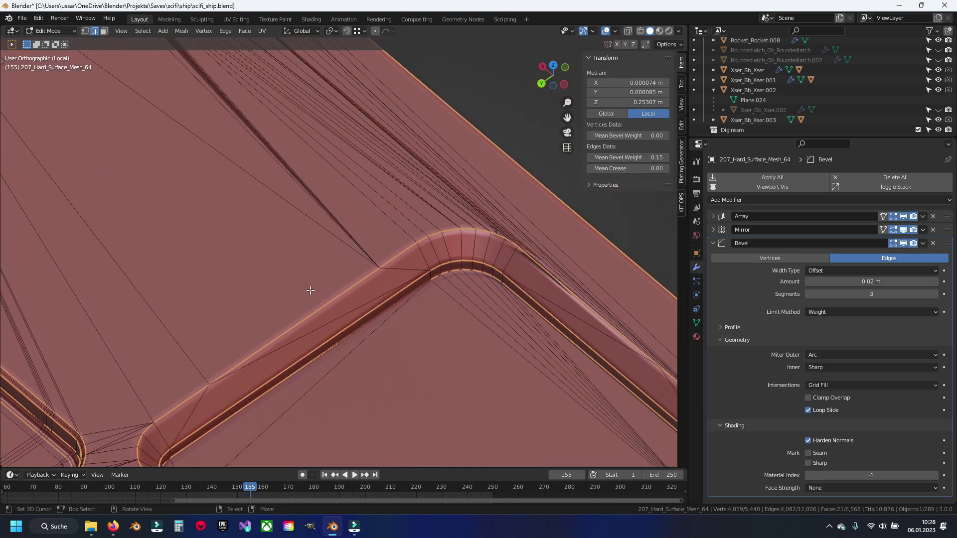
scroll(down, 3)
scroll(down, 3)
scroll(up, 3)
scroll(up, 3)
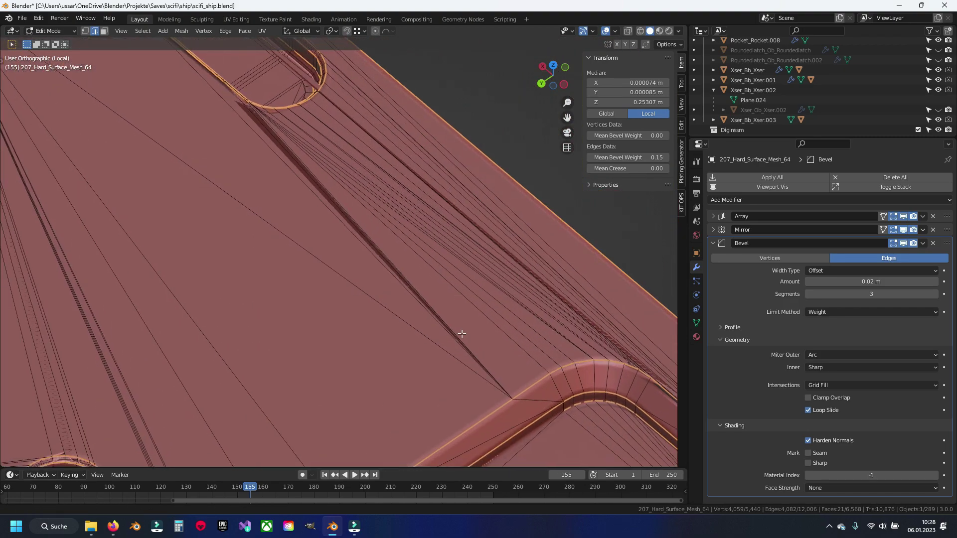
scroll(down, 3)
Dissolve the long stray edge running across the hull panel
click(436, 289)
key(x)
click(436, 289)
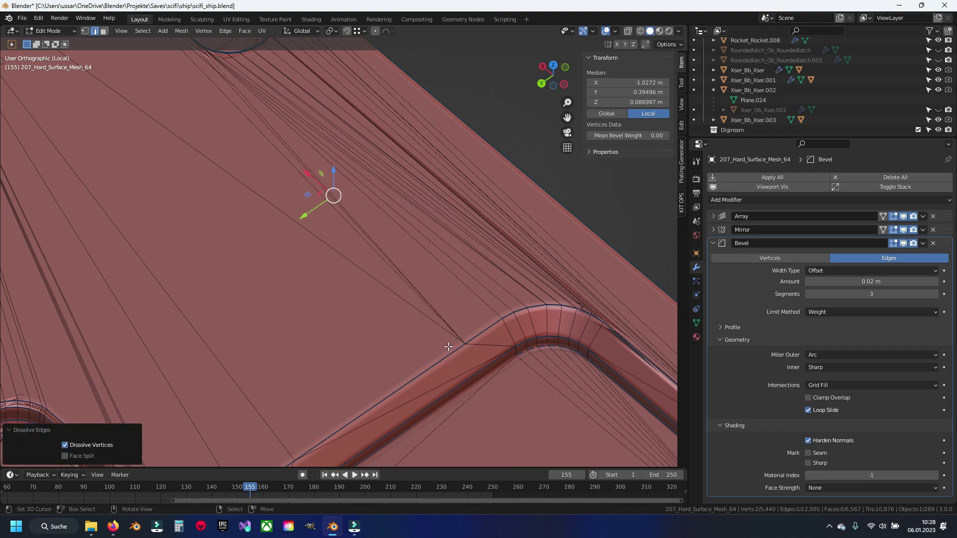
drag(448, 346, 456, 326)
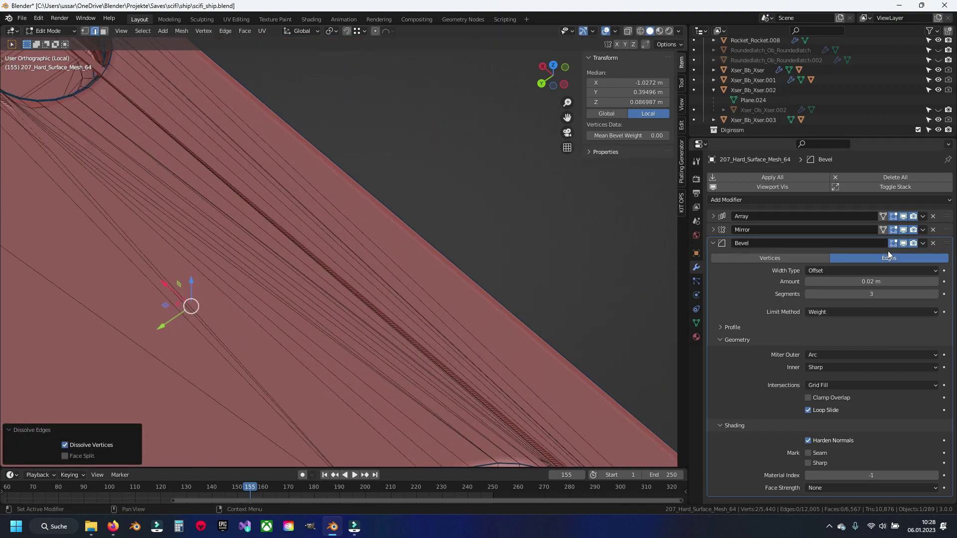
Hide the Bevel modifier in the viewport and inspect the panel from top view
click(904, 243)
scroll(down, 3)
scroll(up, 3)
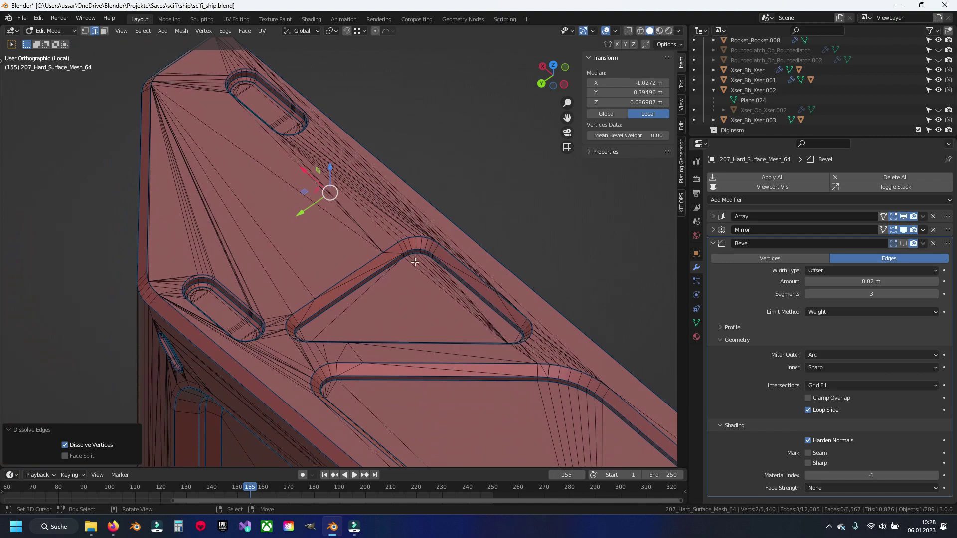
key(ctrl+KP_7)
drag(410, 268, 324, 310)
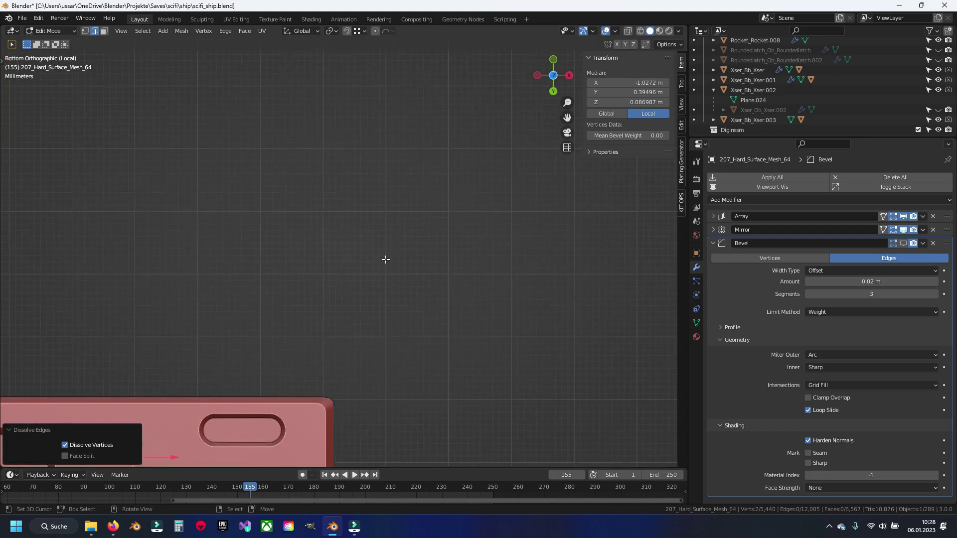
key(KP_7)
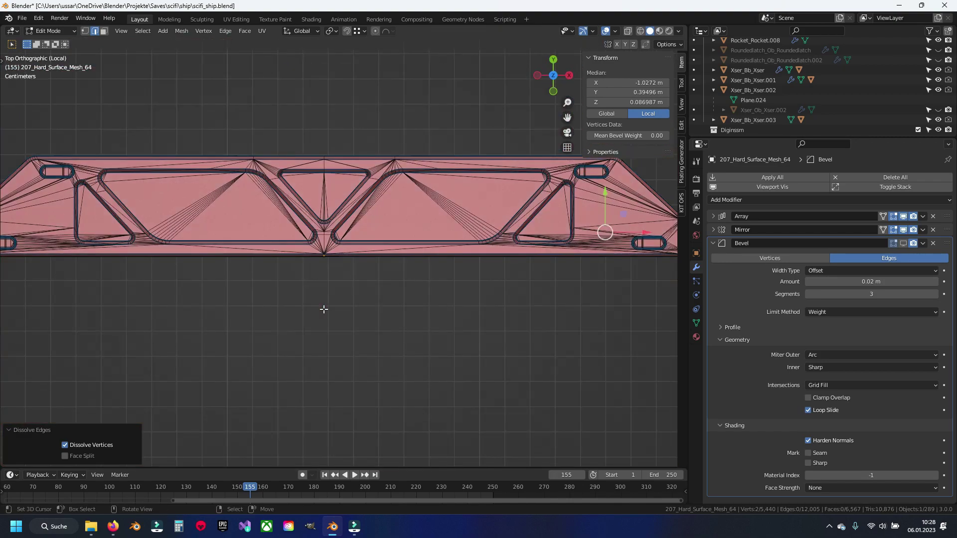
scroll(up, 3)
scroll(up, 3)
scroll(up, 3)
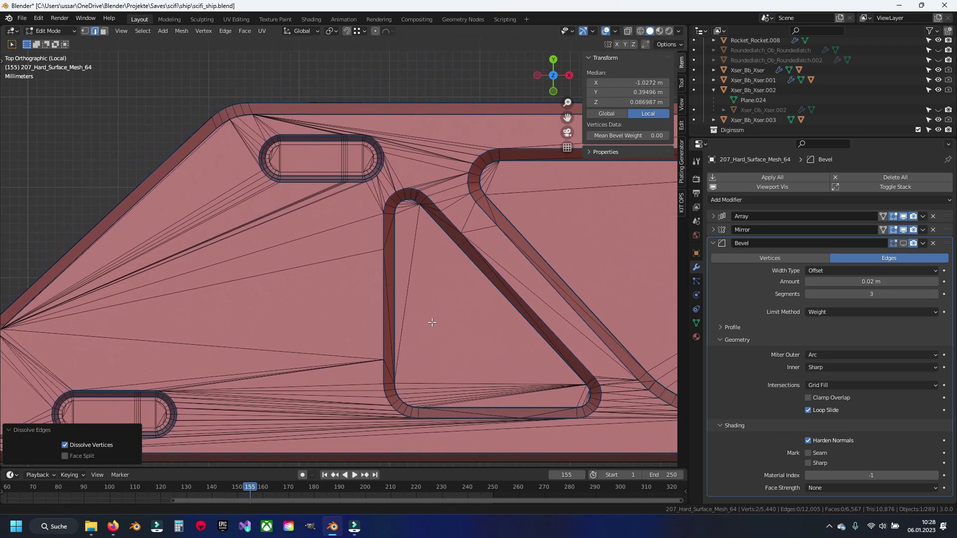
drag(428, 284, 519, 339)
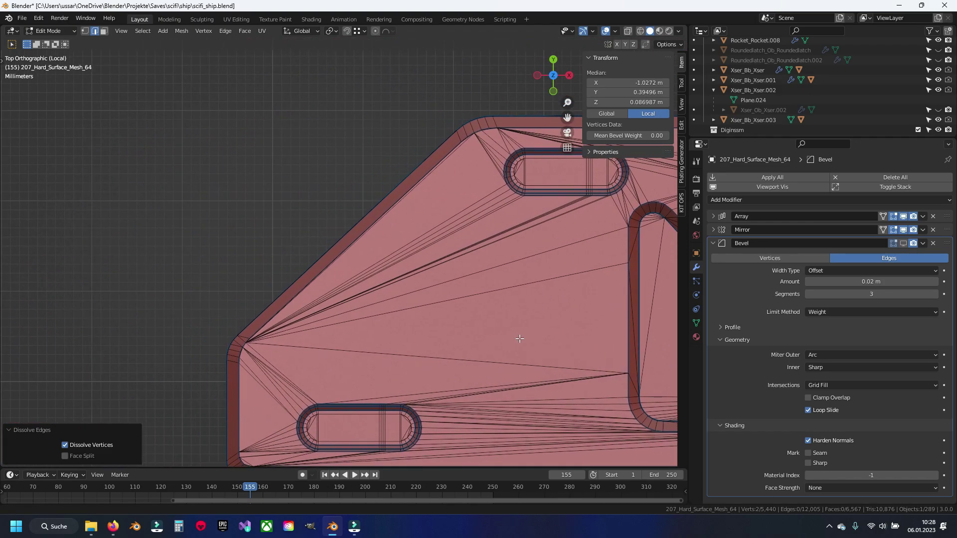
scroll(down, 3)
scroll(down, 3)
scroll(up, 3)
drag(322, 335, 441, 271)
scroll(up, 3)
scroll(up, 3)
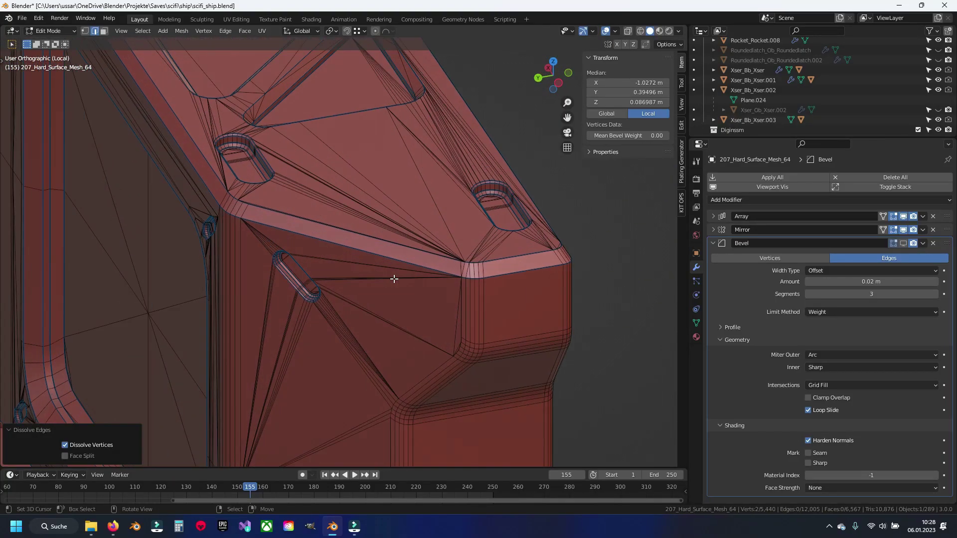
scroll(up, 3)
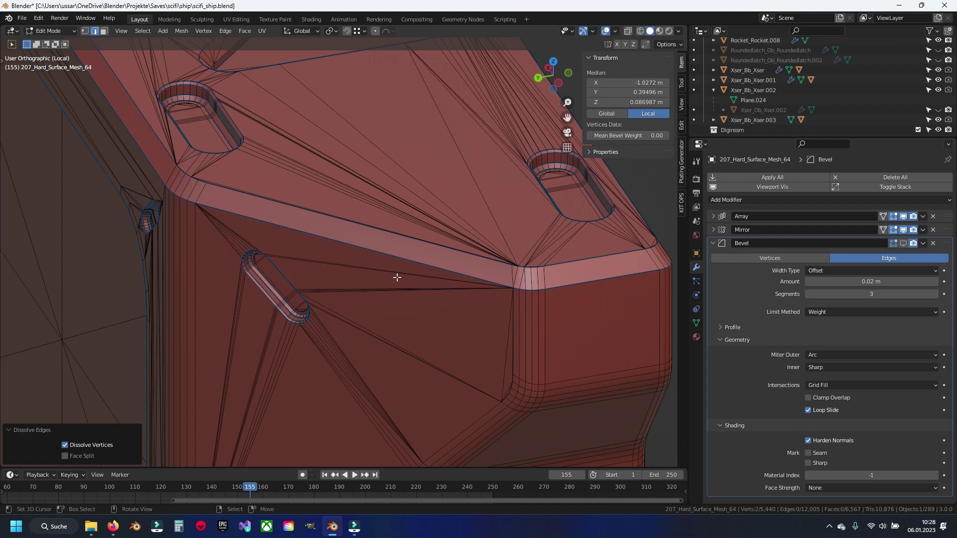
scroll(up, 3)
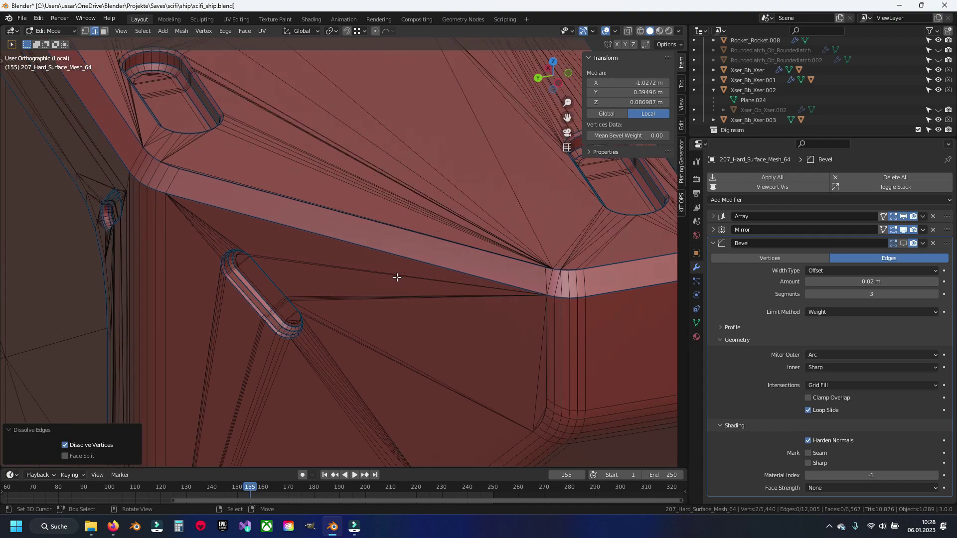
scroll(down, 3)
scroll(up, 3)
scroll(down, 3)
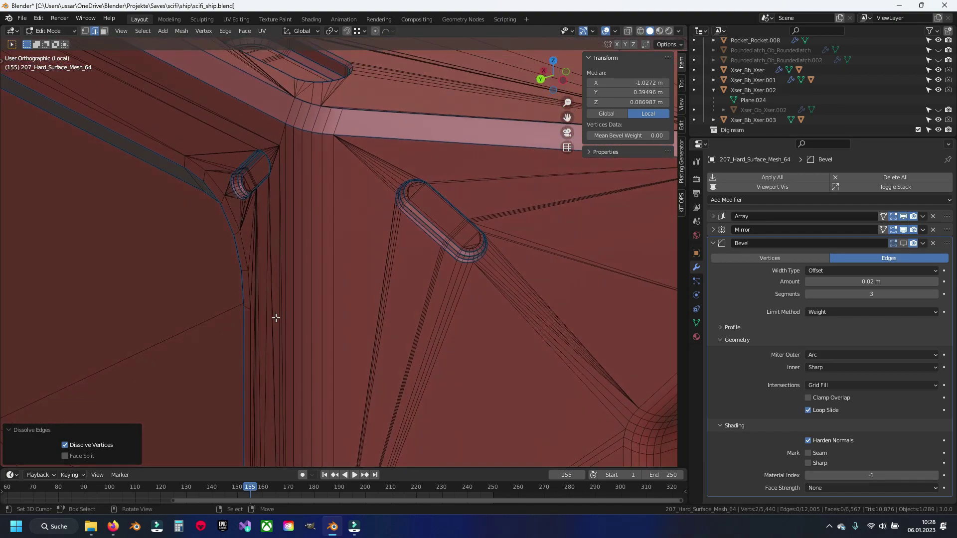
scroll(up, 3)
click(396, 270)
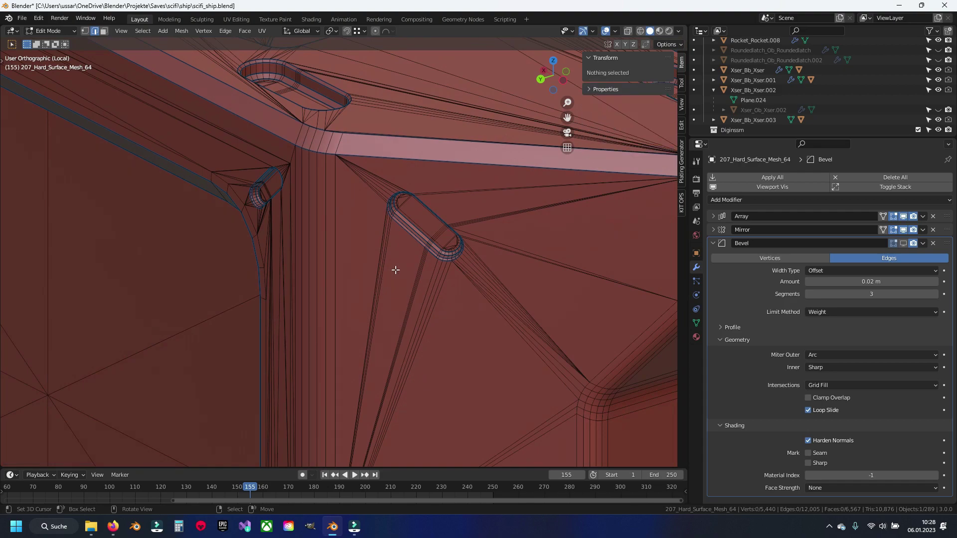
Convert all of the hull mesh's triangles to quads with Tris to Quads, deselect, and save
key(a)
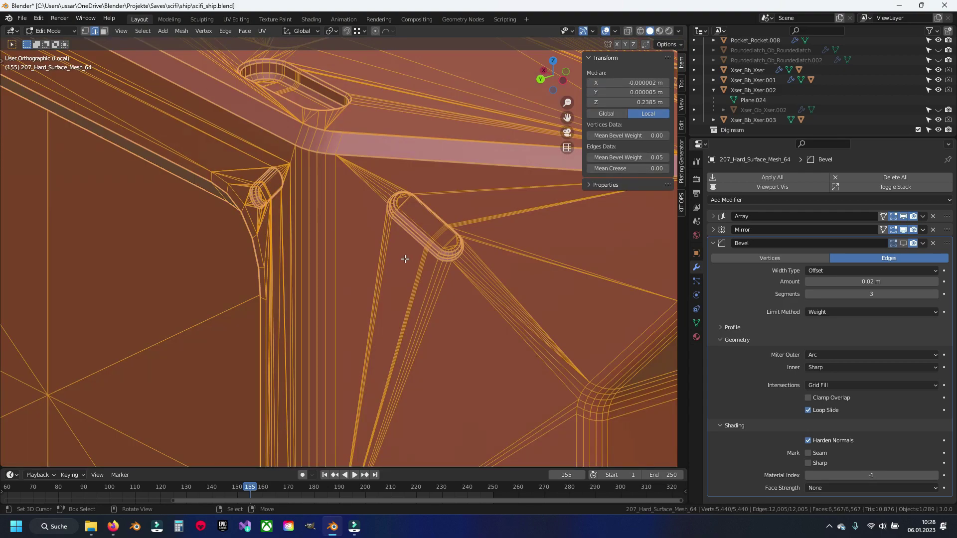
key(F3)
text(tris)
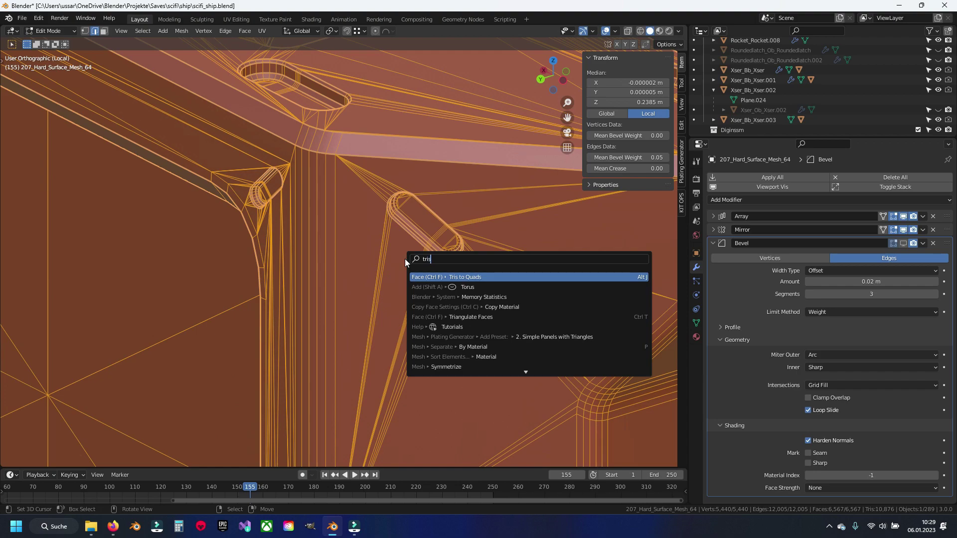
key(Return)
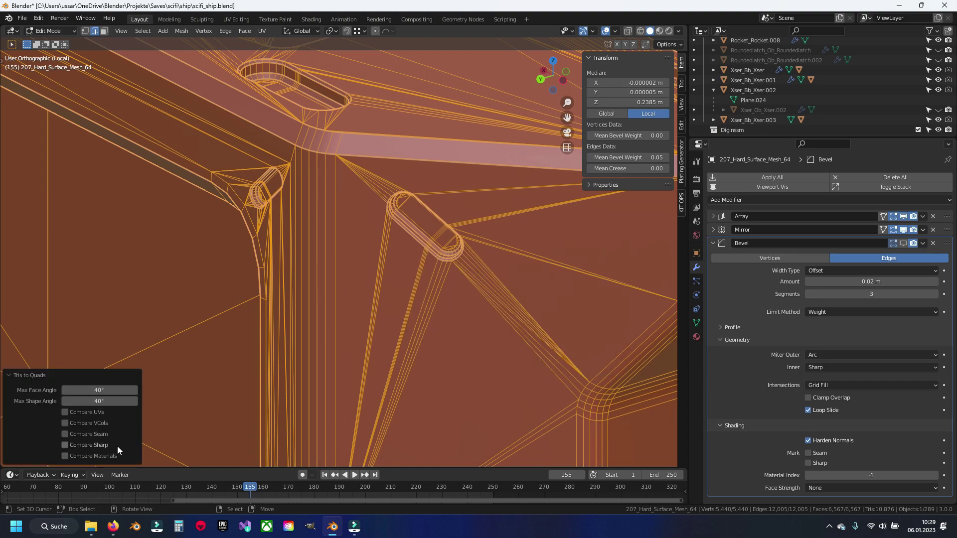
key(alt+a)
key(ctrl+s)
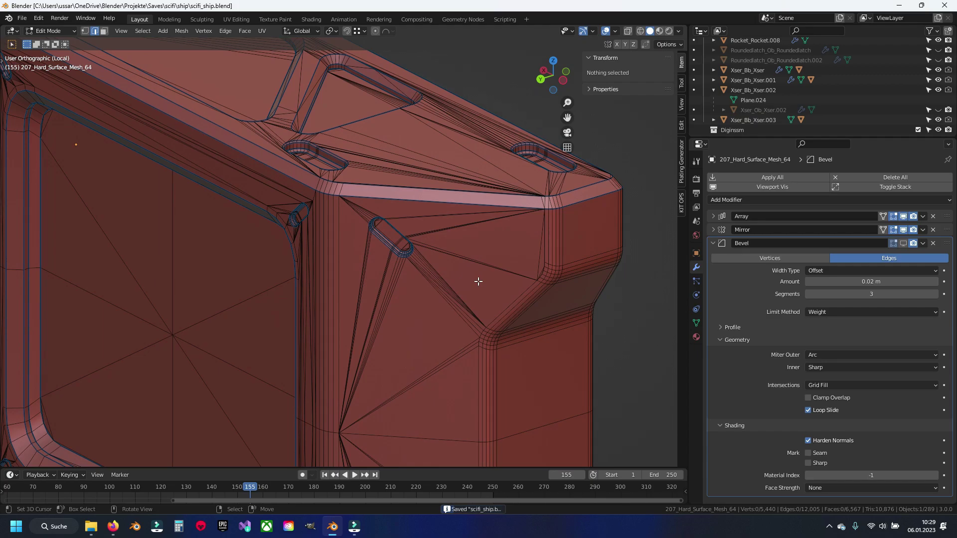
Inspect the quad-converted hull panel from top view
key(KP_7)
scroll(up, 3)
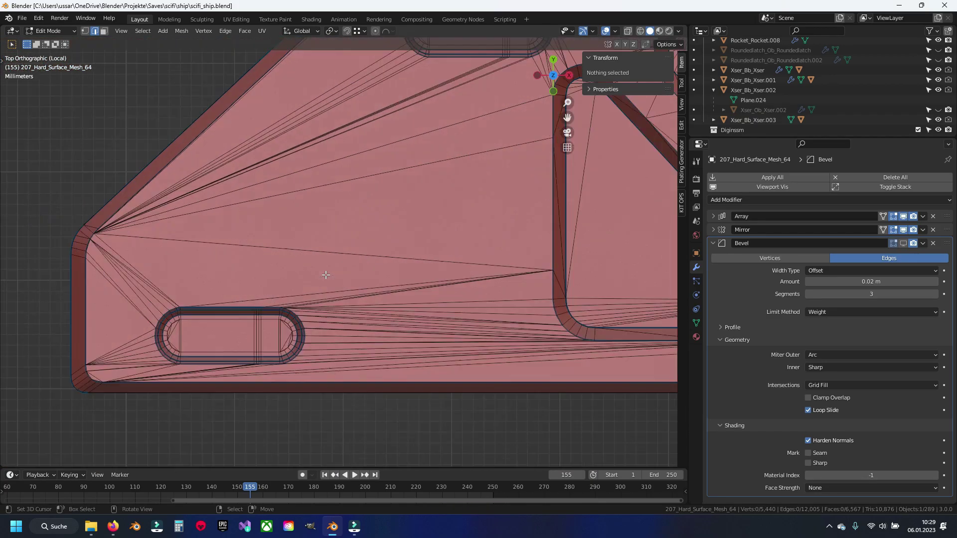
scroll(up, 3)
scroll(down, 3)
scroll(down, 3)
scroll(down, 3)
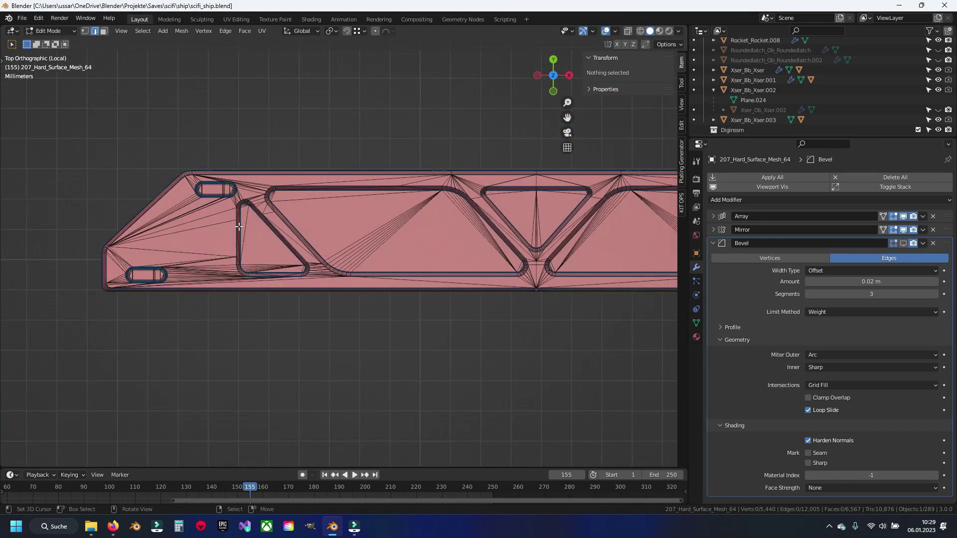
scroll(up, 3)
scroll(up, 3)
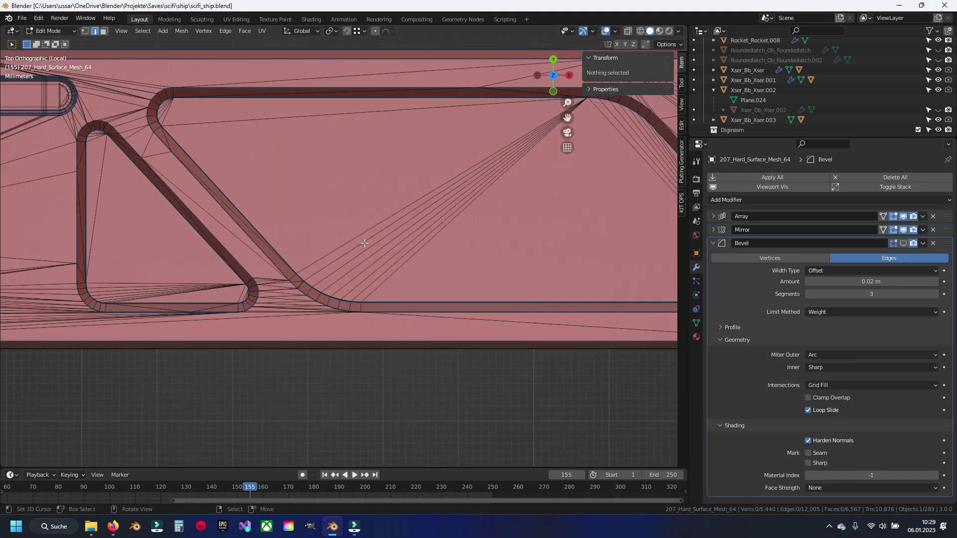
scroll(down, 3)
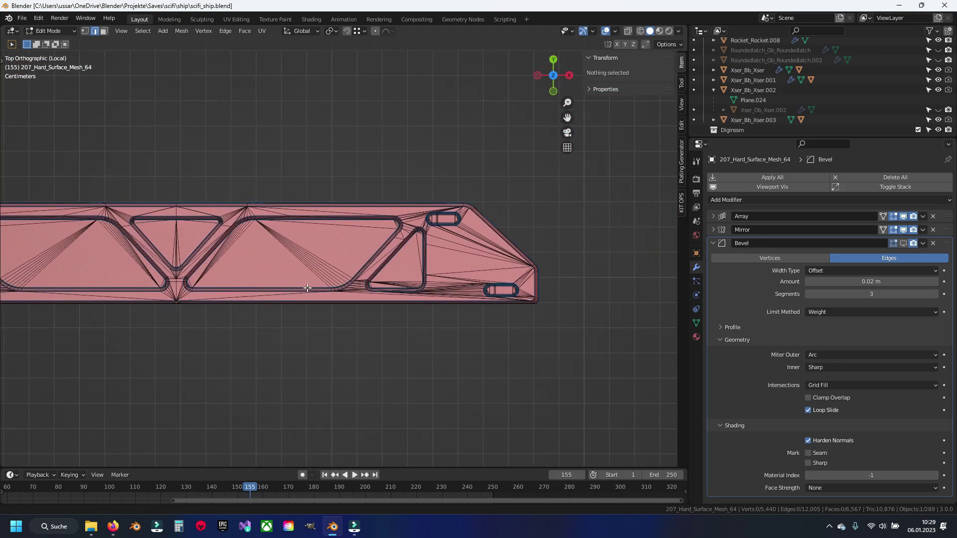
scroll(up, 3)
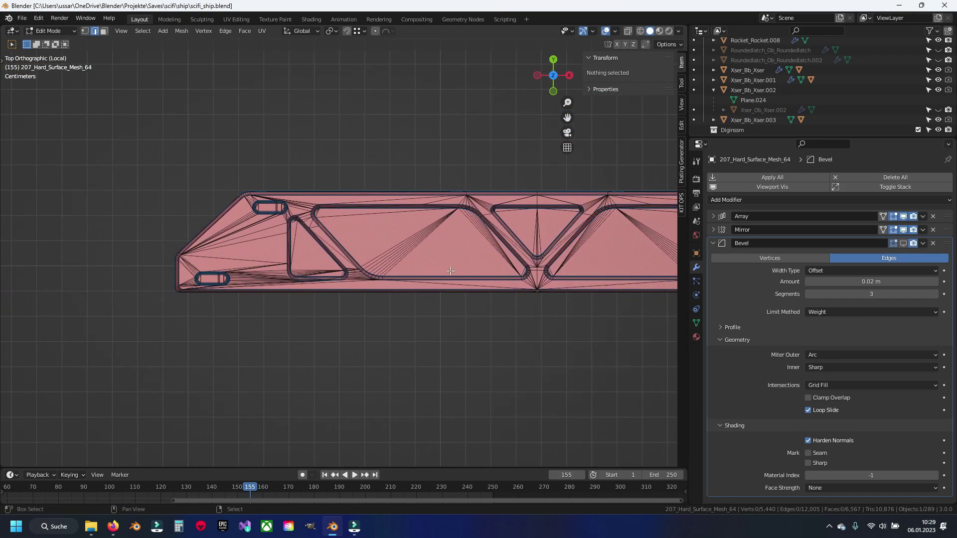
scroll(up, 3)
scroll(up, 3)
Circle-select faces across the panel's left area and lower-left corner, extending with Ctrl+L linked selection
key(c)
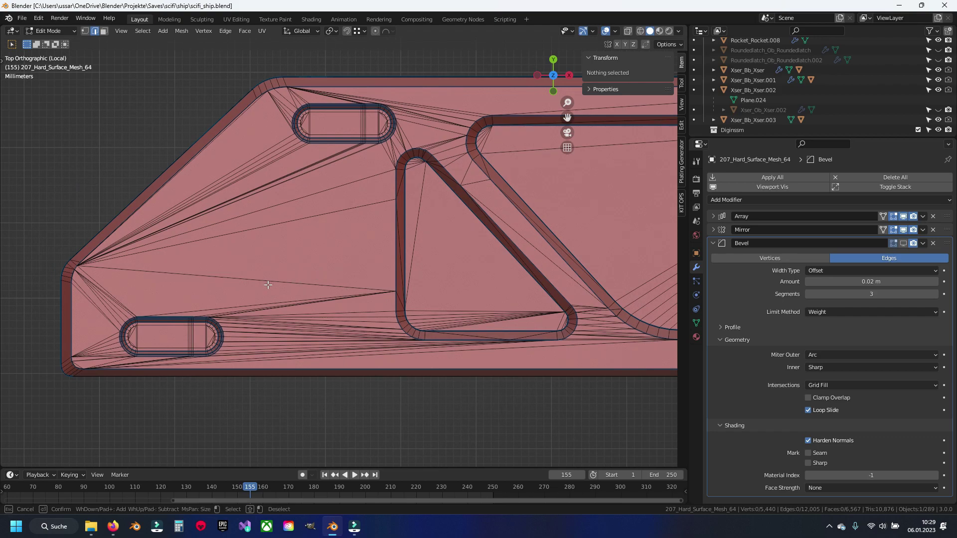
drag(280, 289, 271, 347)
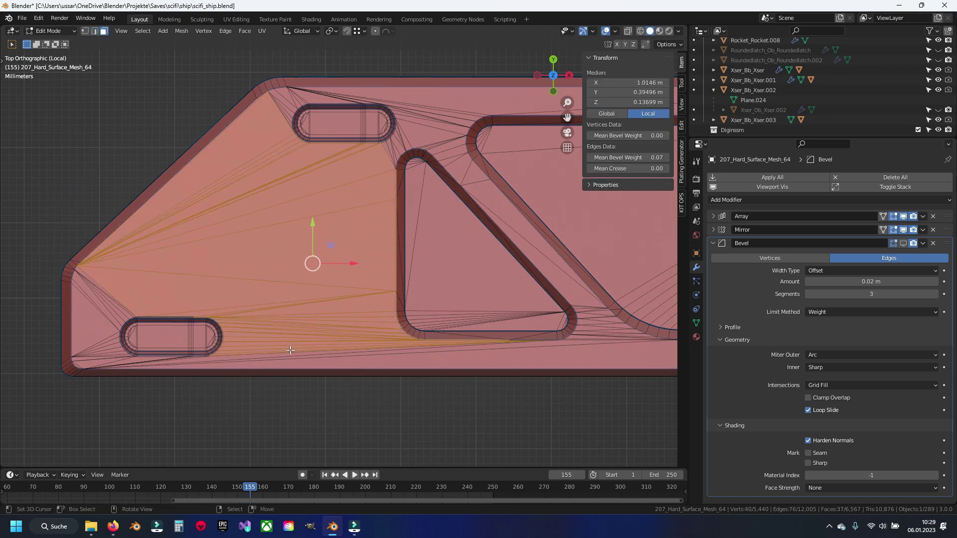
key(Escape)
drag(272, 347, 405, 235)
scroll(up, 3)
key(c)
click(430, 251)
drag(258, 241, 114, 99)
key(Escape)
drag(3, 215, 258, 243)
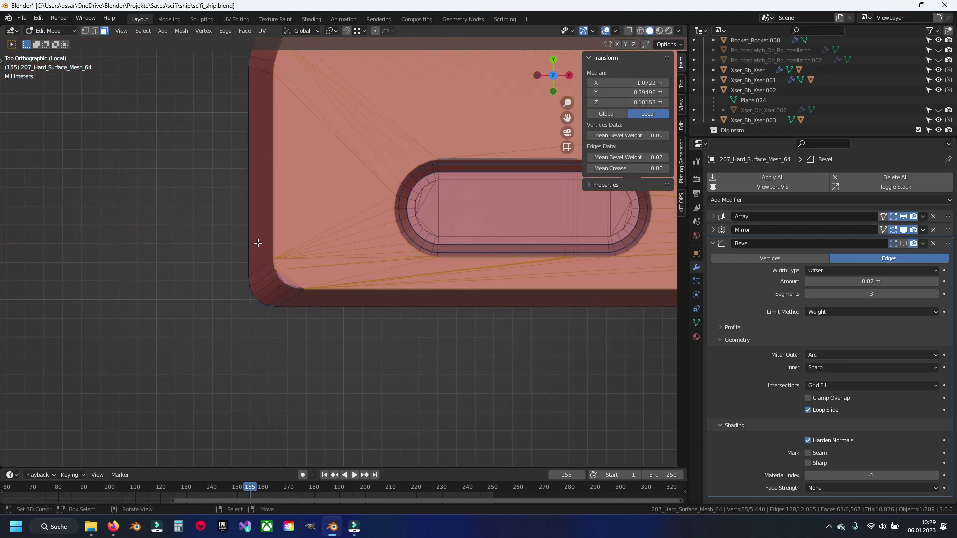
scroll(up, 3)
key(c)
key(Escape)
click(192, 353)
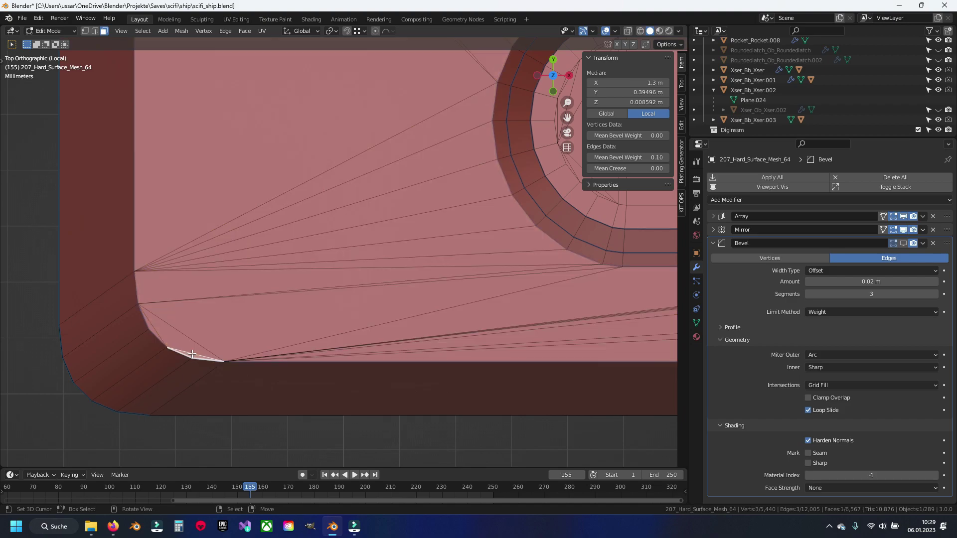
key(ctrl+l)
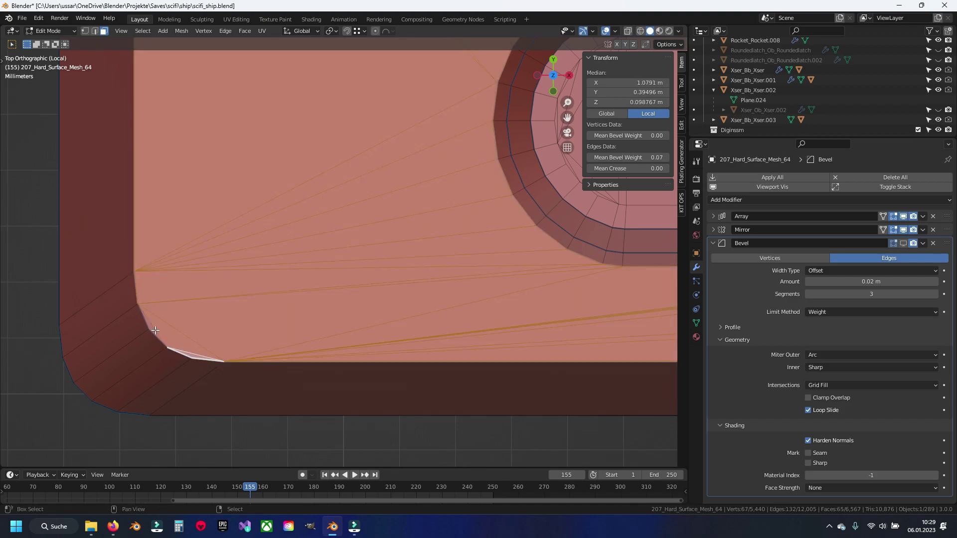
Add the thin corner sliver faces and the faces surrounding the rounded slot to the selection
scroll(down, 3)
scroll(up, 3)
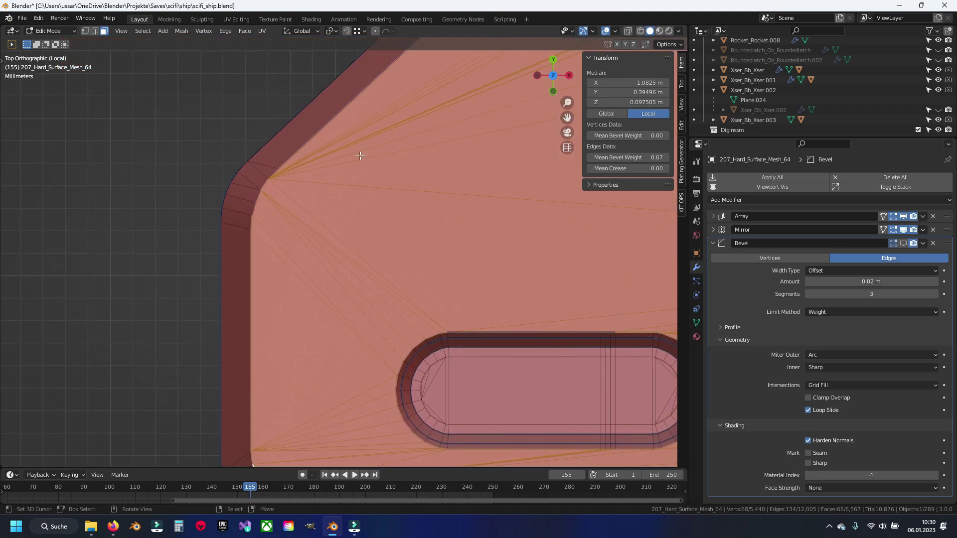
scroll(up, 3)
scroll(up, 3)
scroll(up, 3)
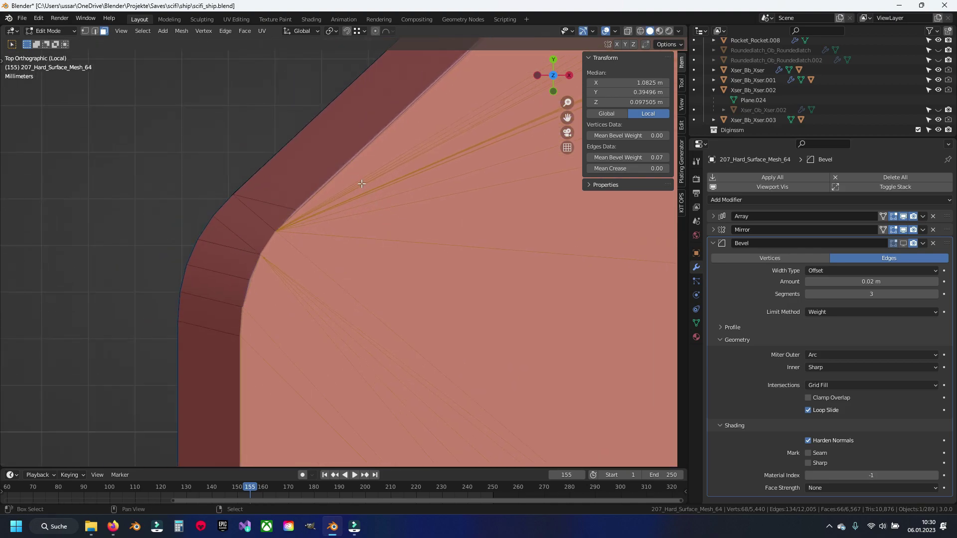
scroll(up, 3)
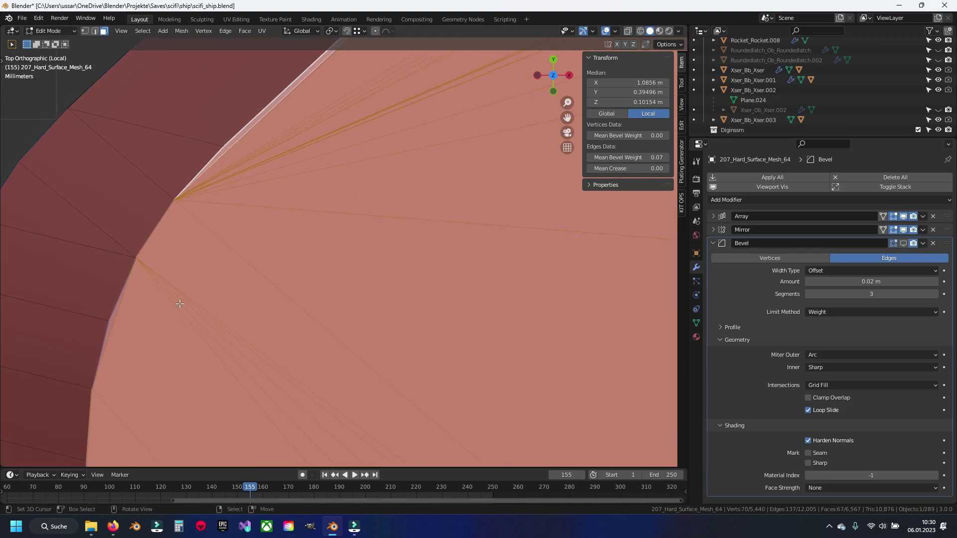
scroll(down, 3)
scroll(down, 3)
drag(150, 423, 267, 342)
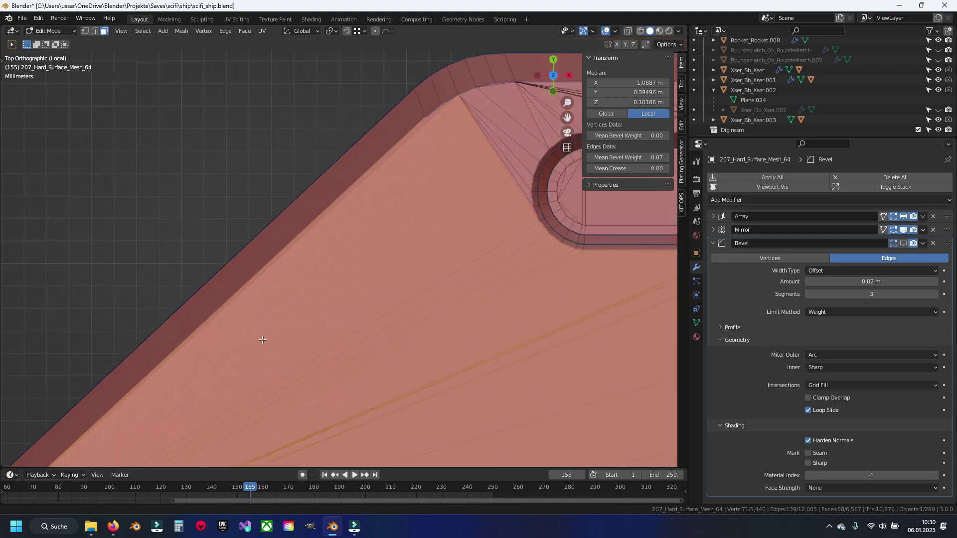
scroll(up, 3)
scroll(up, 3)
click(73, 332)
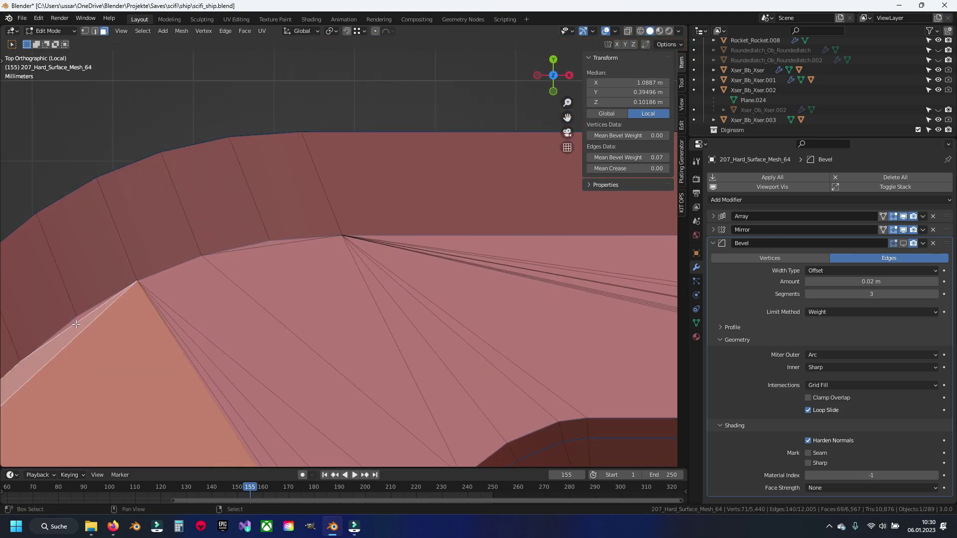
drag(76, 325, 209, 324)
scroll(down, 3)
key(c)
drag(401, 337, 623, 269)
key(Escape)
scroll(up, 3)
click(423, 219)
scroll(down, 3)
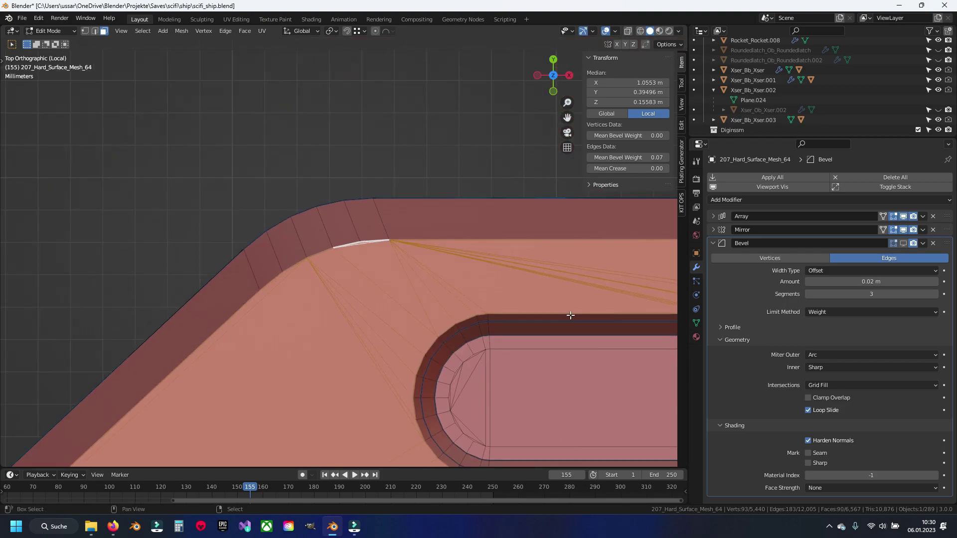
drag(554, 314, 369, 252)
drag(500, 265, 423, 449)
key(Escape)
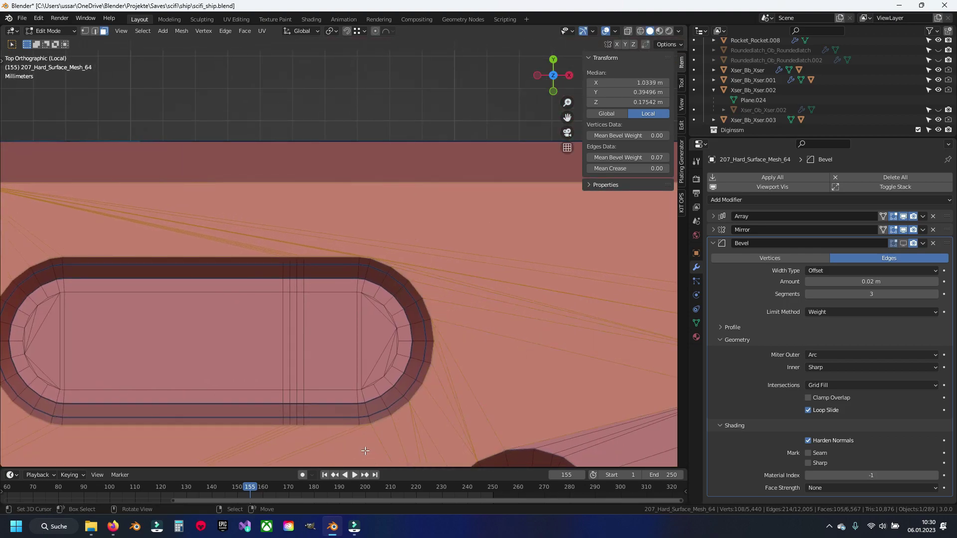
drag(356, 464, 471, 261)
scroll(down, 3)
scroll(up, 3)
scroll(up, 3)
Add faces along the bent frame and the panel's lower edge to the selection
key(c)
drag(304, 200, 428, 359)
drag(487, 395, 359, 177)
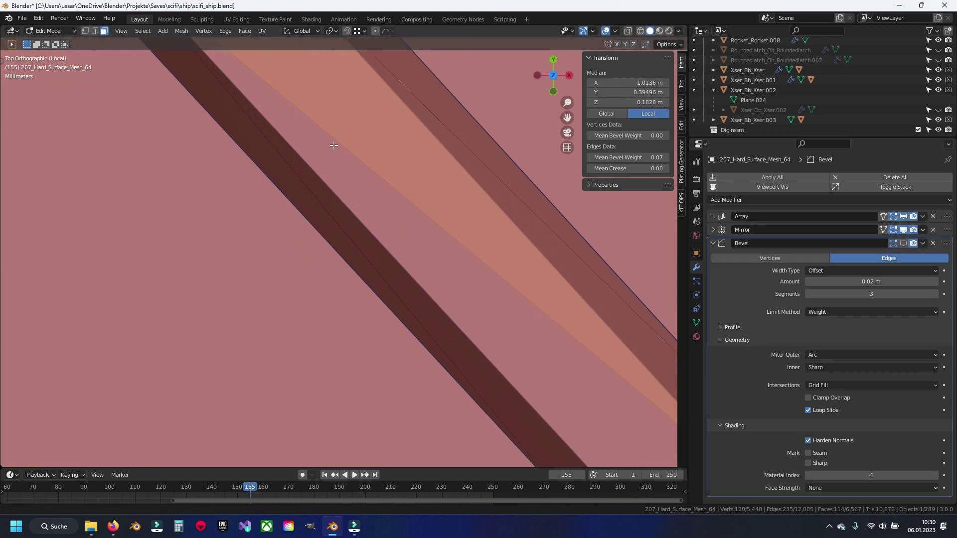
key(c)
click(359, 177)
drag(358, 177, 372, 321)
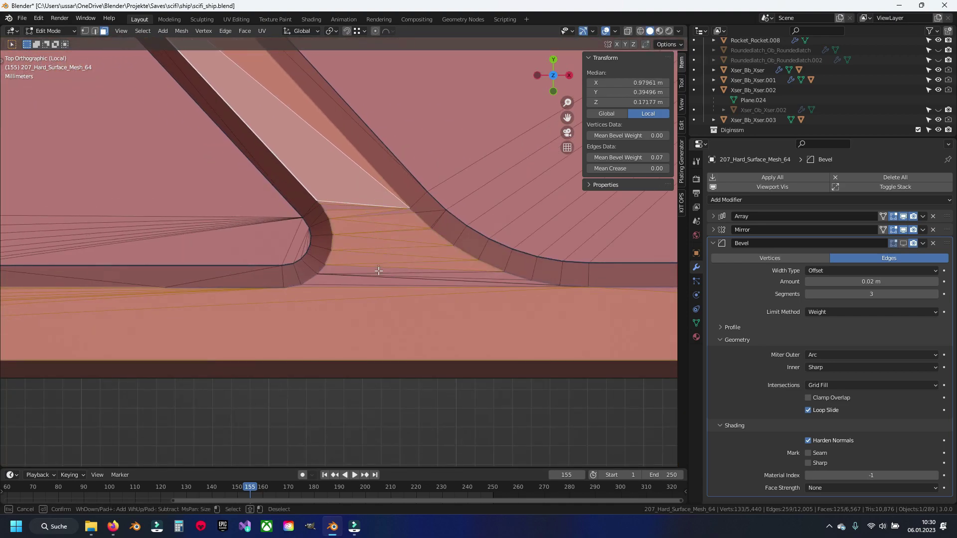
key(Escape)
scroll(up, 3)
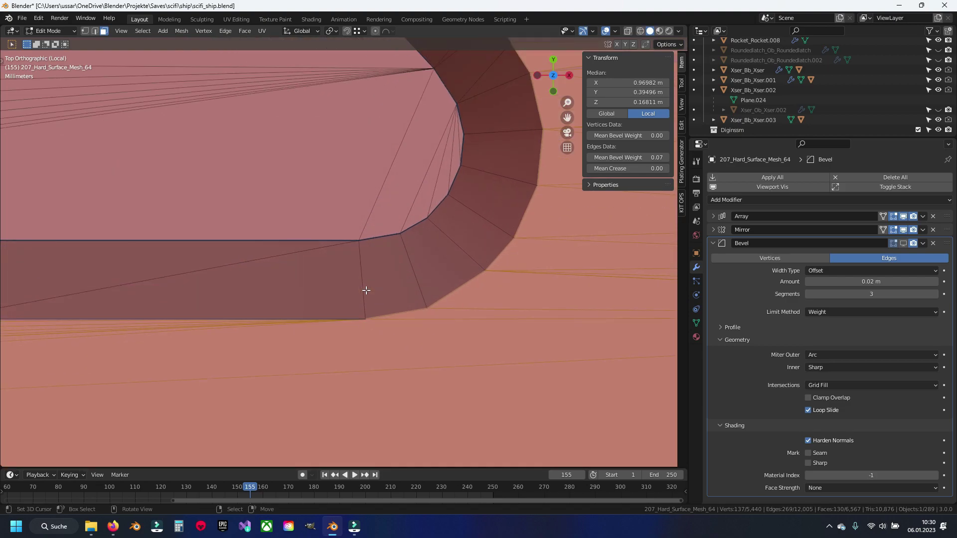
drag(282, 284, 338, 259)
scroll(down, 3)
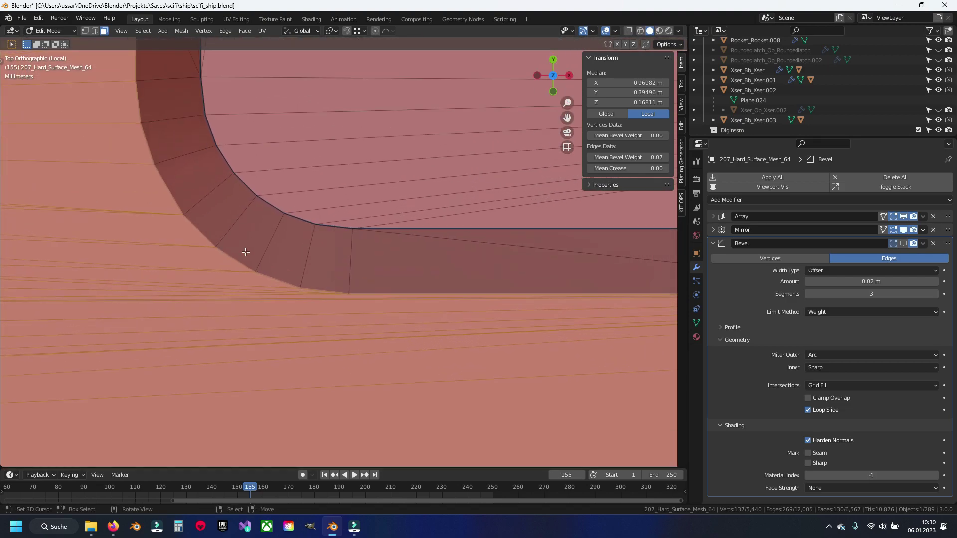
scroll(down, 3)
scroll(up, 3)
scroll(up, 3)
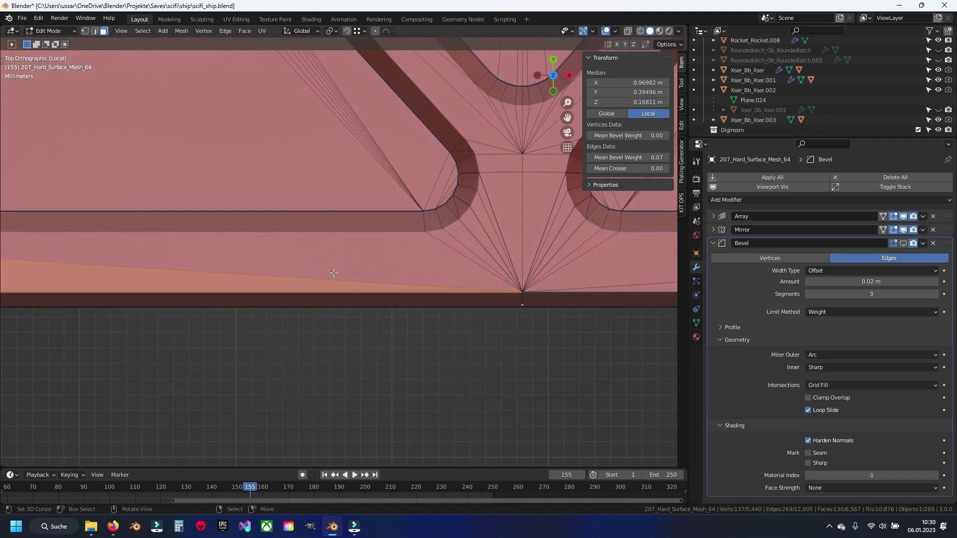
Paint the fan faces between the cutouts and across the upper hull into the selection
click(646, 264)
drag(647, 264, 333, 272)
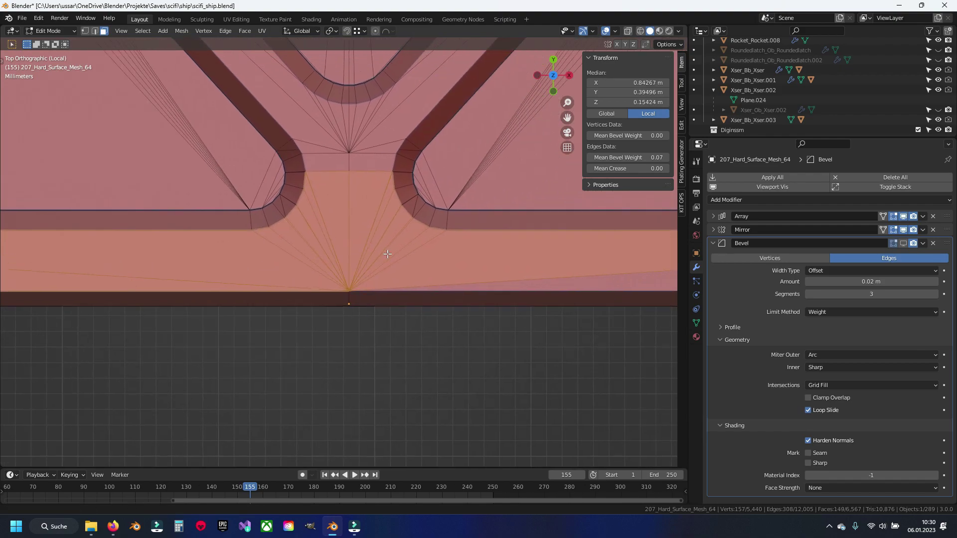
key(c)
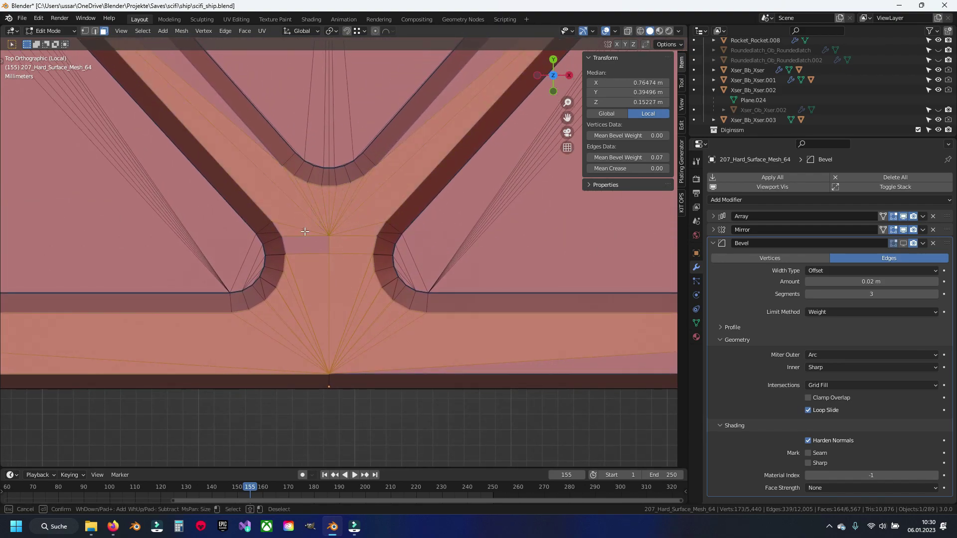
drag(306, 222, 417, 222)
key(c)
drag(416, 222, 170, 234)
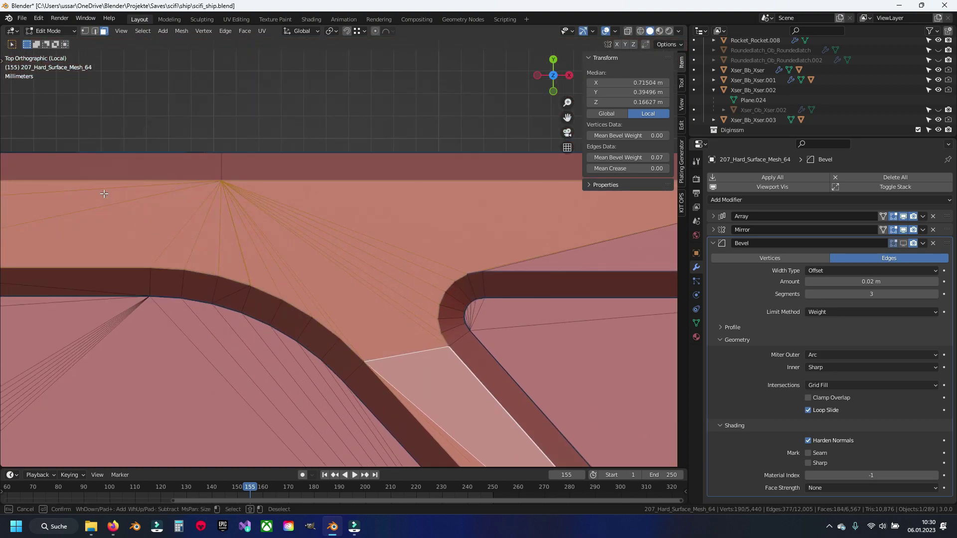
drag(362, 301, 362, 200)
key(c)
drag(361, 199, 471, 220)
click(470, 219)
drag(470, 219, 269, 190)
drag(269, 190, 67, 287)
drag(53, 312, 117, 333)
key(c)
drag(213, 214, 449, 175)
key(Escape)
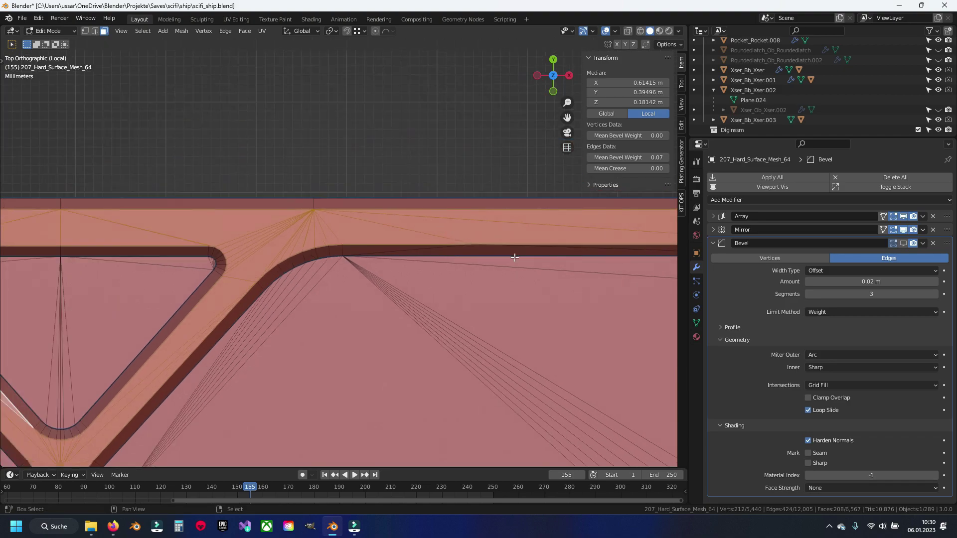
drag(448, 174, 260, 199)
key(c)
drag(261, 199, 576, 275)
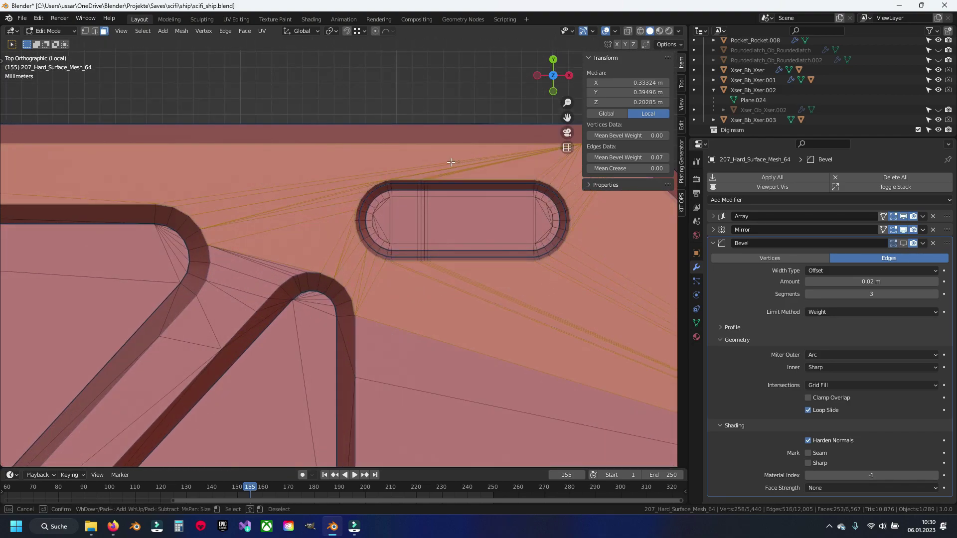
key(Escape)
scroll(up, 3)
Refine the selection at the curved bevel and add the hull-corner sliver and edge fan faces
drag(231, 273, 274, 284)
scroll(up, 3)
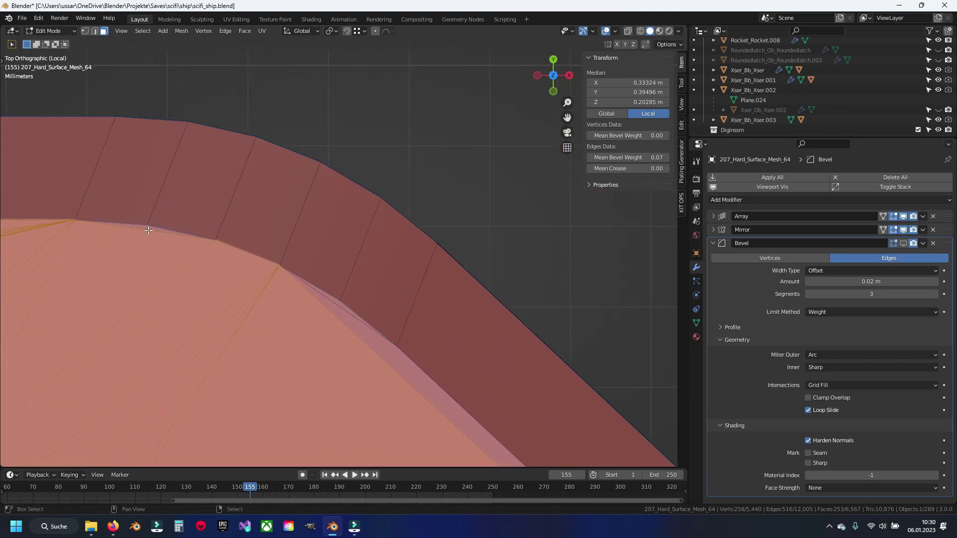
click(339, 316)
scroll(up, 3)
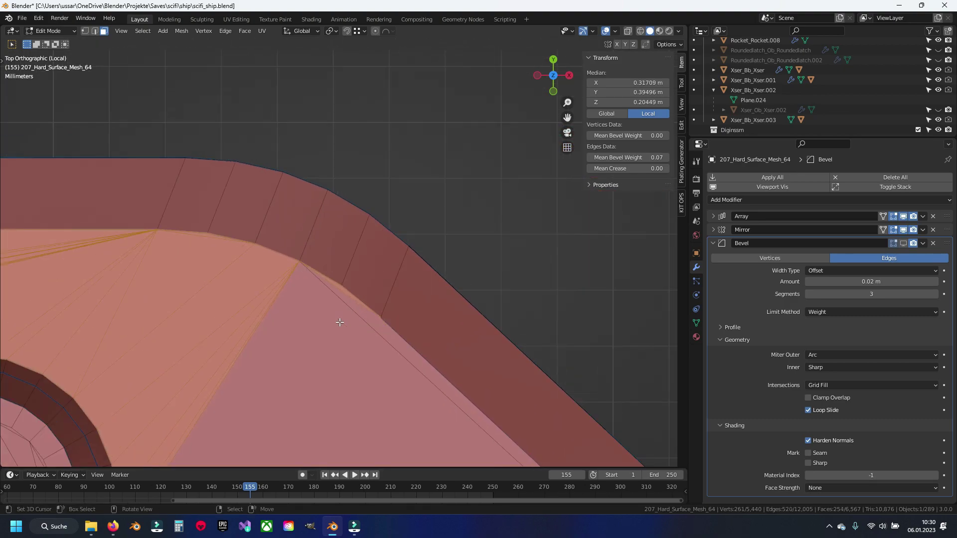
click(353, 309)
scroll(down, 3)
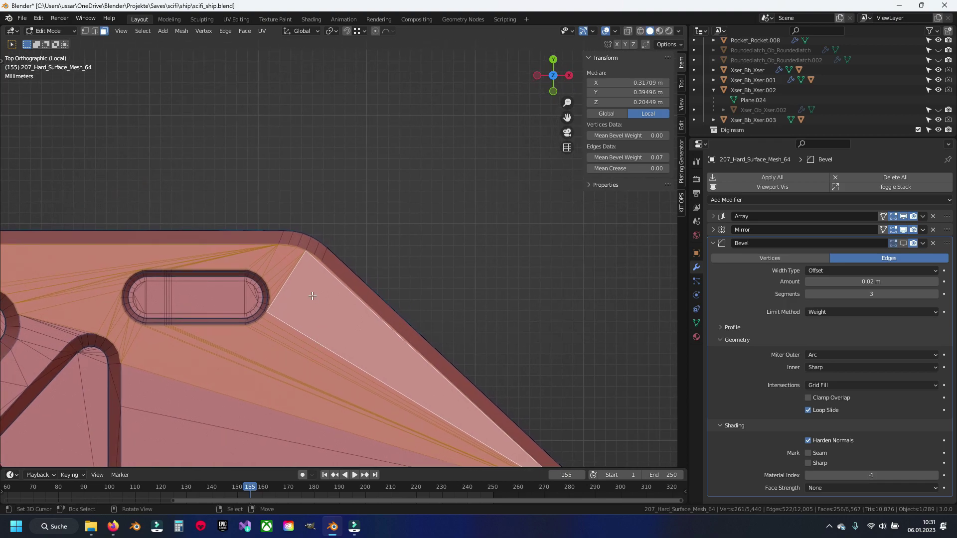
scroll(up, 3)
scroll(down, 3)
scroll(down, 3)
drag(327, 281, 348, 264)
scroll(up, 3)
scroll(up, 3)
key(c)
drag(346, 175, 448, 368)
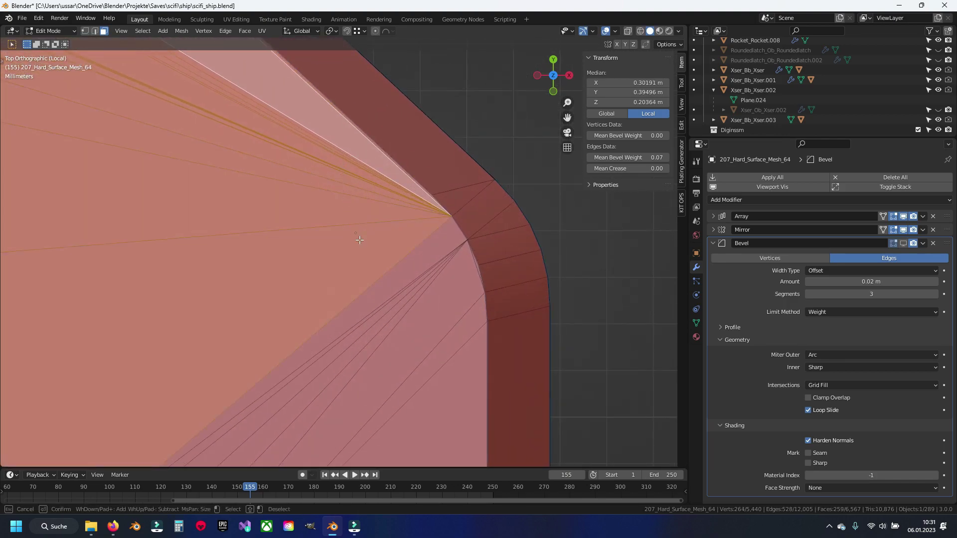
scroll(up, 3)
scroll(up, 3)
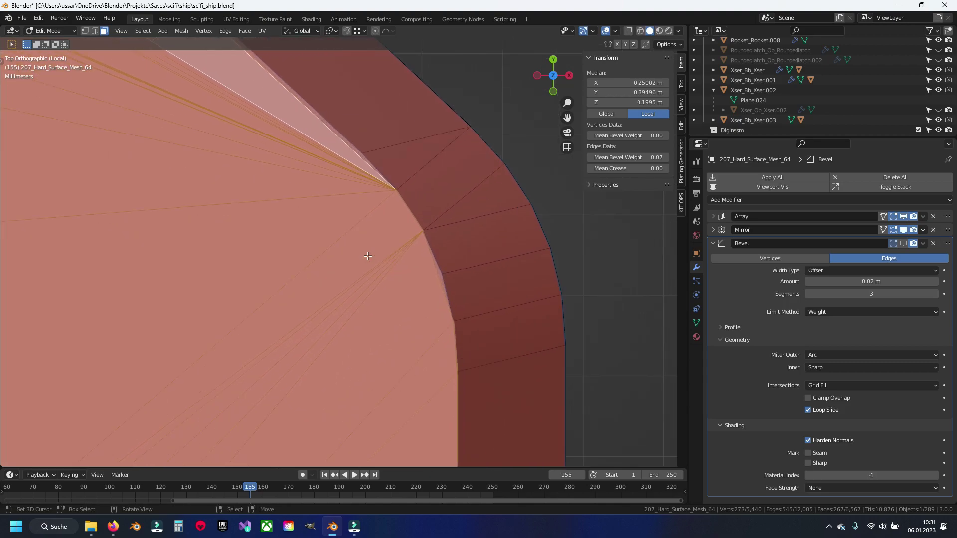
scroll(up, 3)
scroll(down, 3)
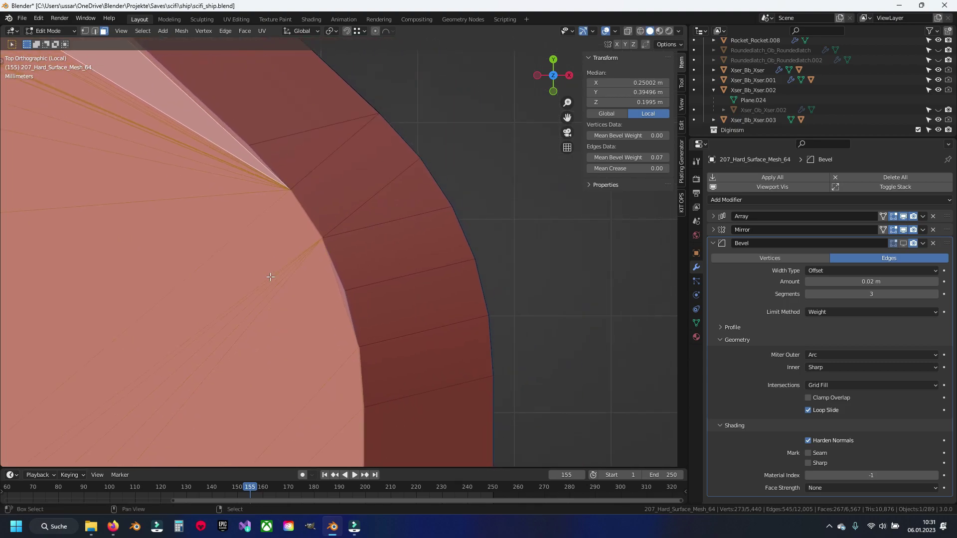
scroll(down, 3)
click(344, 279)
scroll(up, 3)
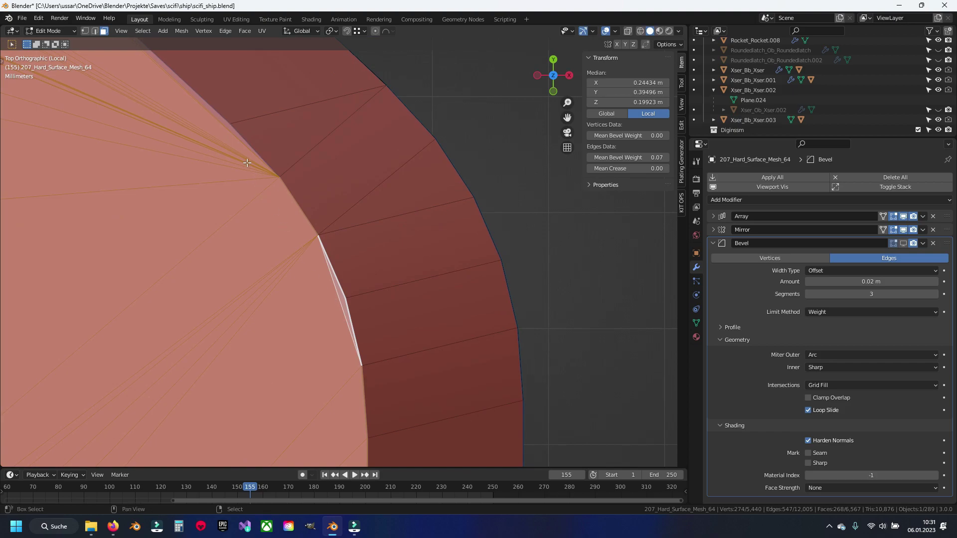
scroll(down, 3)
scroll(down, 3)
scroll(down, 3)
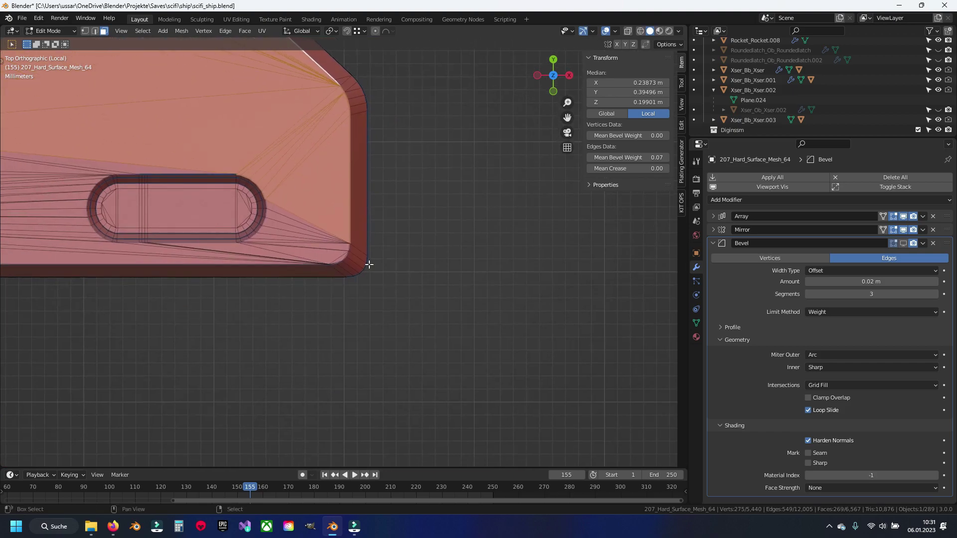
scroll(up, 3)
scroll(up, 3)
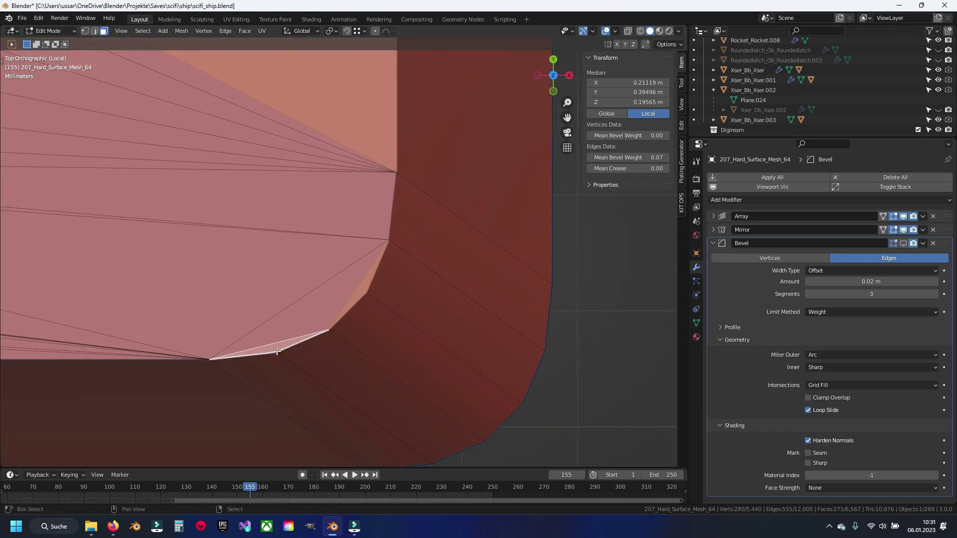
scroll(up, 3)
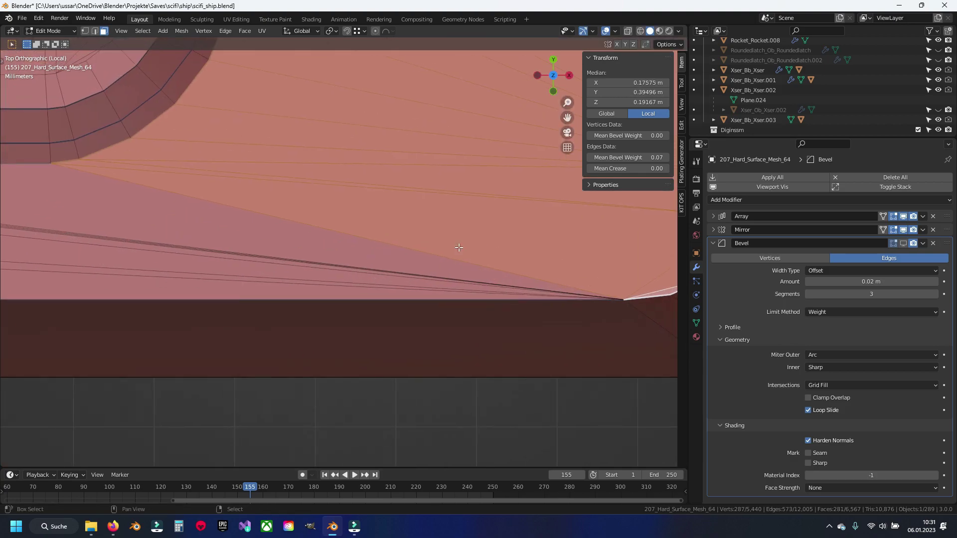
click(261, 248)
scroll(down, 3)
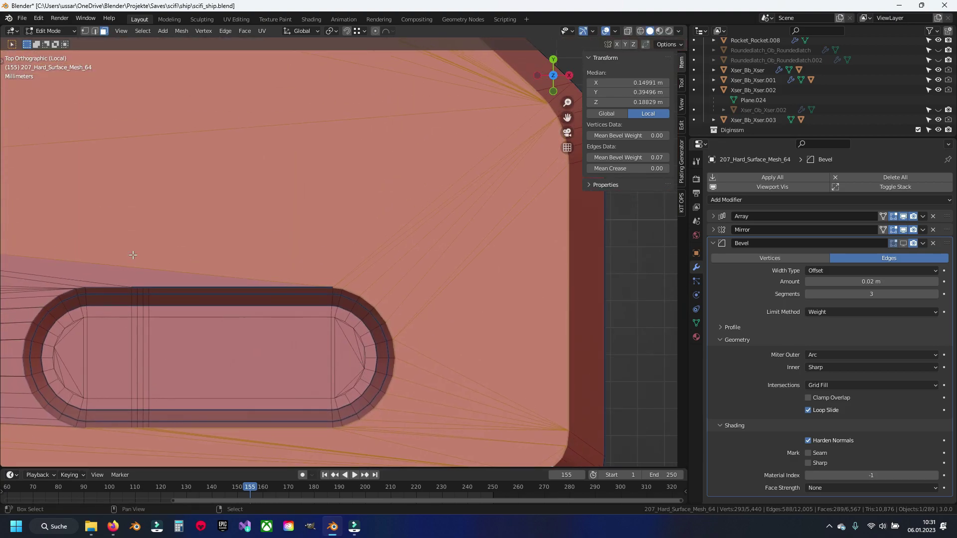
scroll(up, 3)
drag(284, 178, 279, 359)
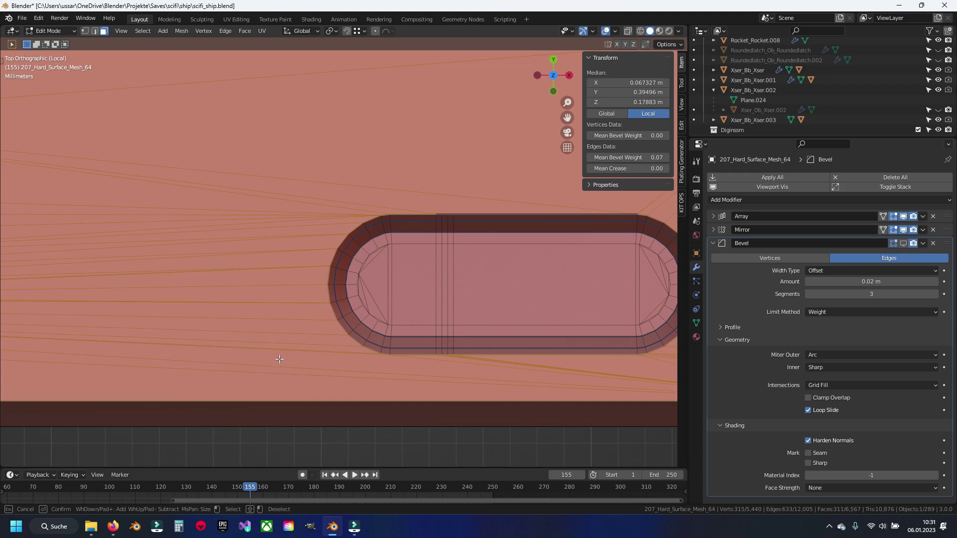
Add the bevelled corner's fan edges near the rounded slot cutout to the selection
drag(277, 348, 358, 319)
scroll(up, 3)
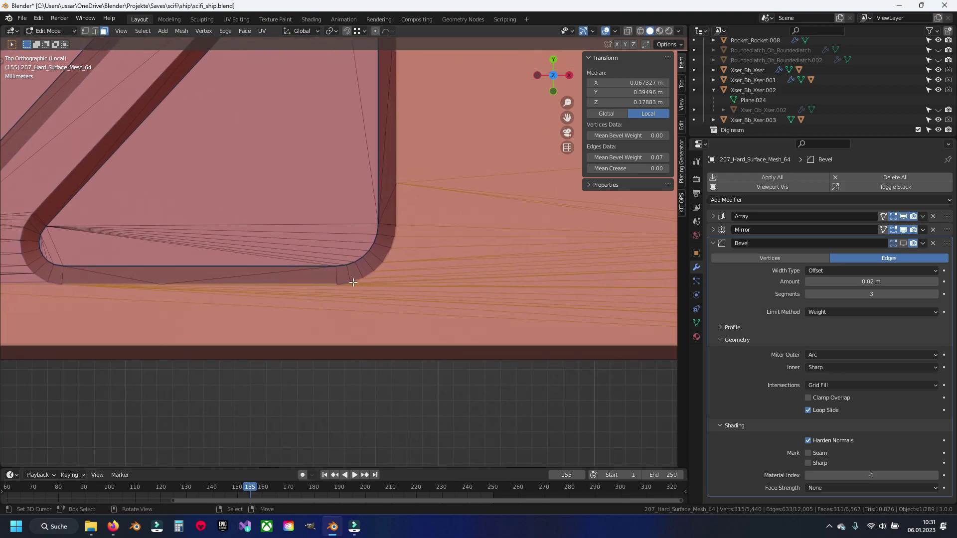
scroll(up, 3)
scroll(up, 3)
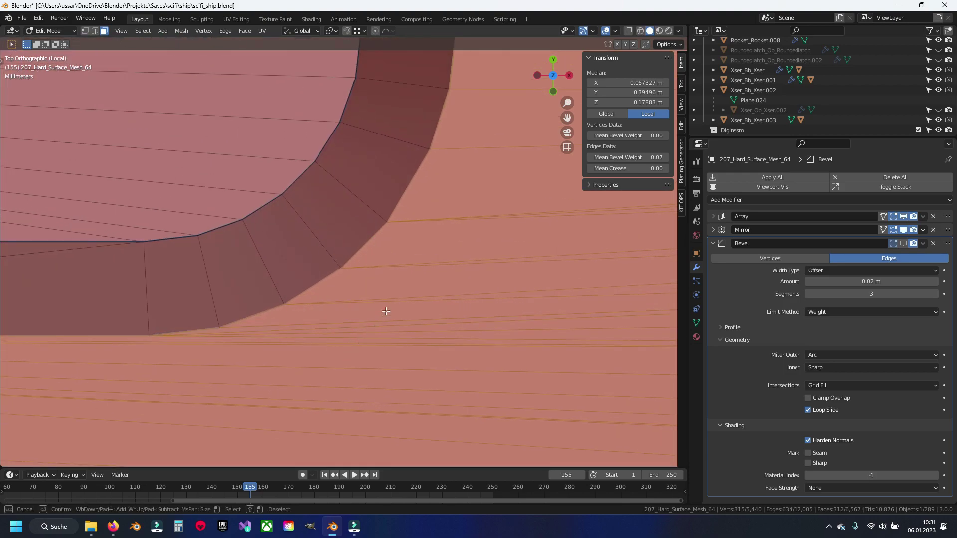
scroll(down, 3)
drag(427, 283, 351, 356)
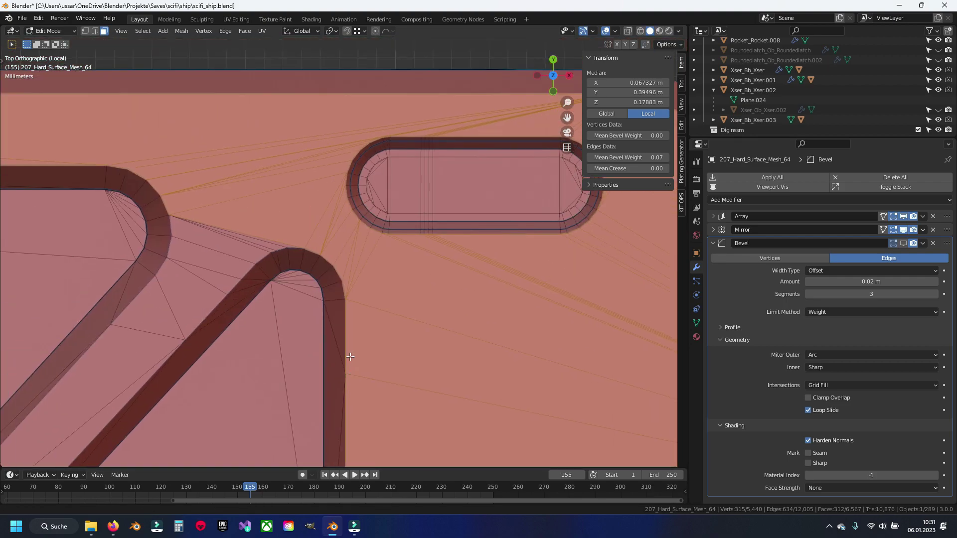
scroll(down, 3)
drag(293, 218, 251, 214)
scroll(up, 3)
key(c)
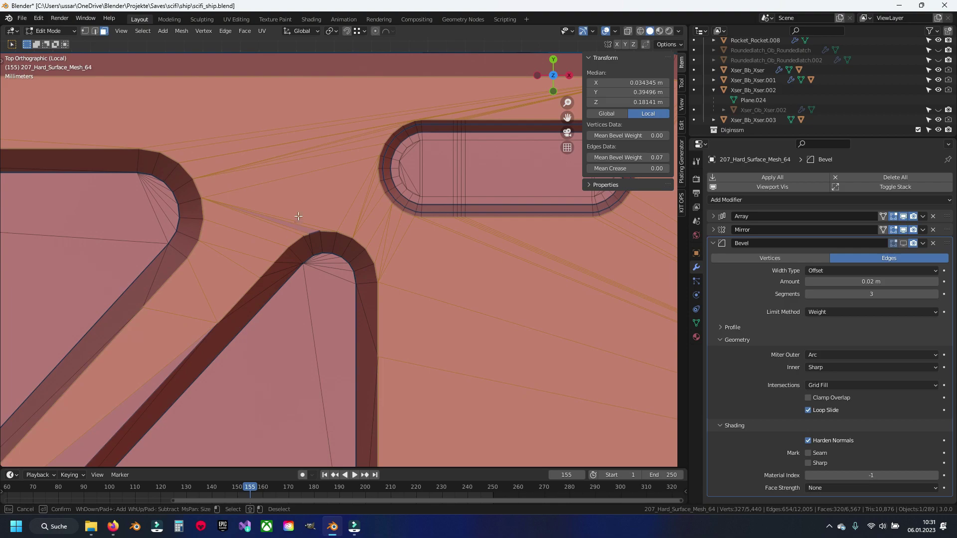
drag(257, 249, 264, 235)
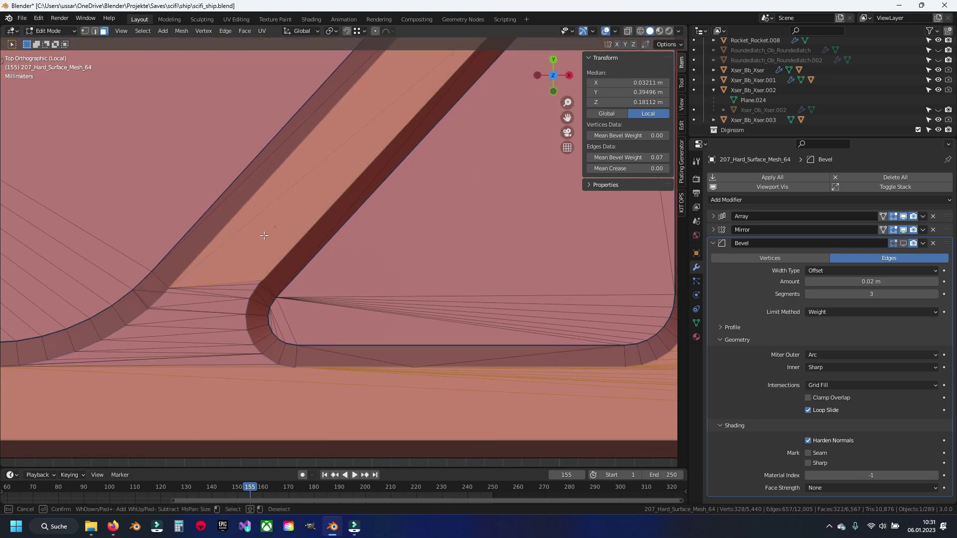
drag(216, 316, 204, 364)
key(Escape)
scroll(down, 3)
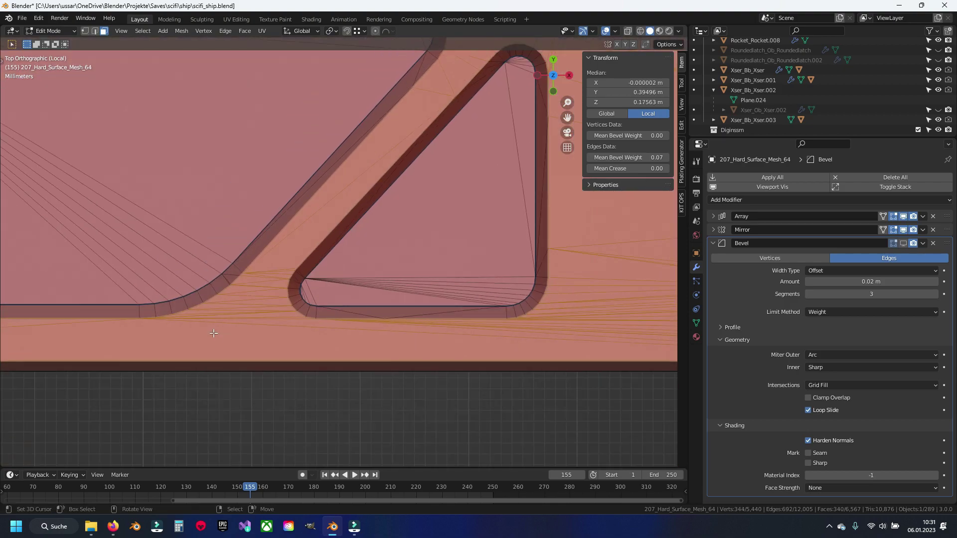
scroll(down, 3)
drag(428, 254, 442, 255)
Dissolve the selected fan edges of the panel
key(x)
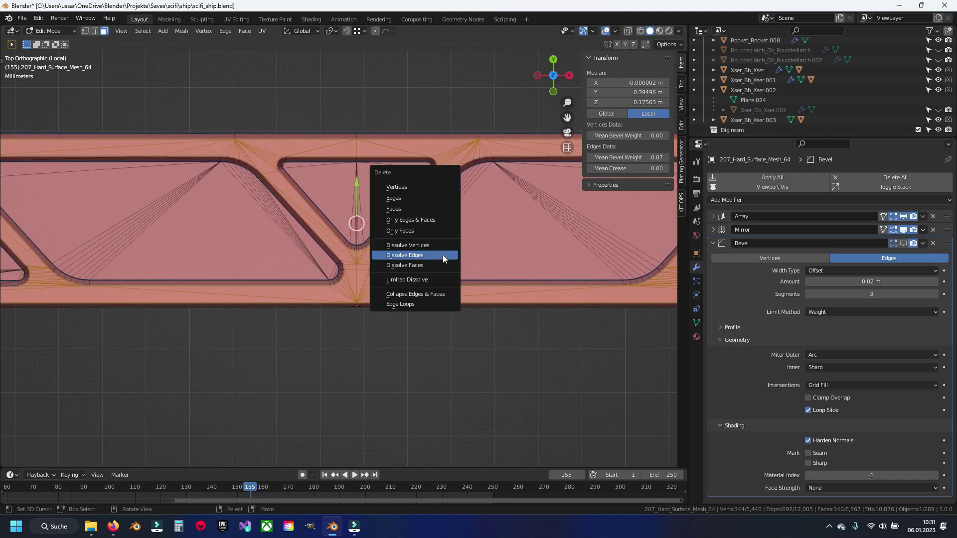
click(442, 211)
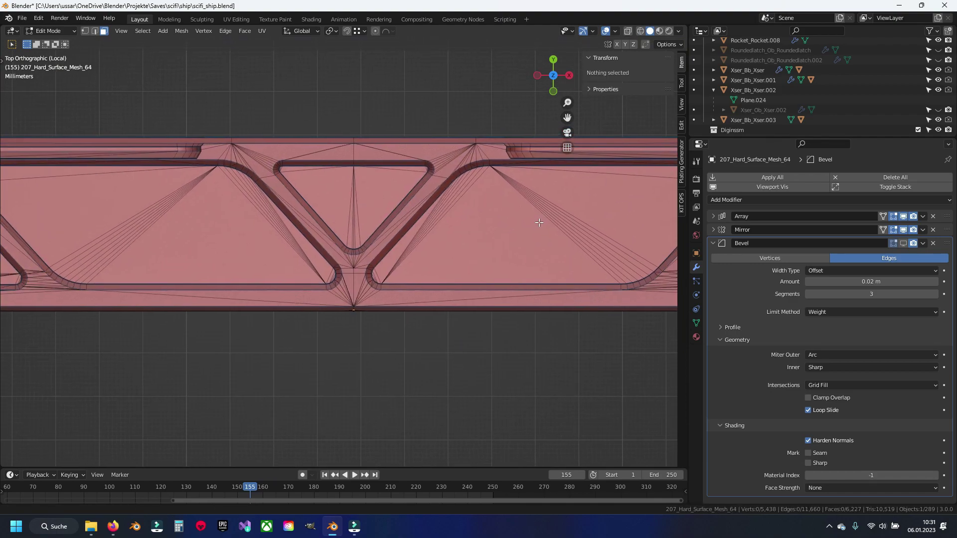
drag(508, 216, 448, 219)
scroll(up, 3)
scroll(up, 3)
Hide the outer mesh part so only the cutout panel remains visible
key(l)
key(h)
drag(474, 197, 324, 227)
scroll(down, 3)
drag(267, 277, 367, 290)
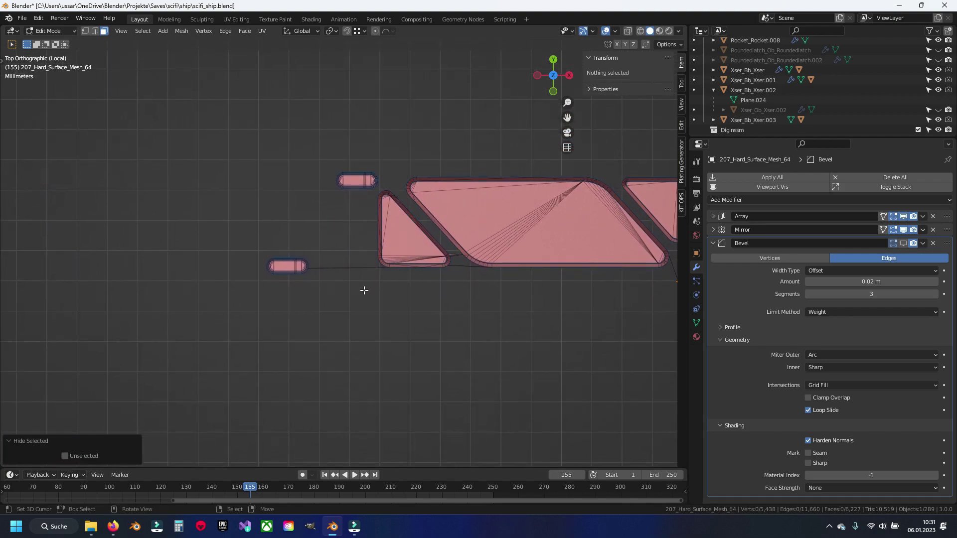
scroll(up, 3)
In X-ray view, delete the long horizontal stray edge
key(alt+z)
drag(327, 259, 369, 381)
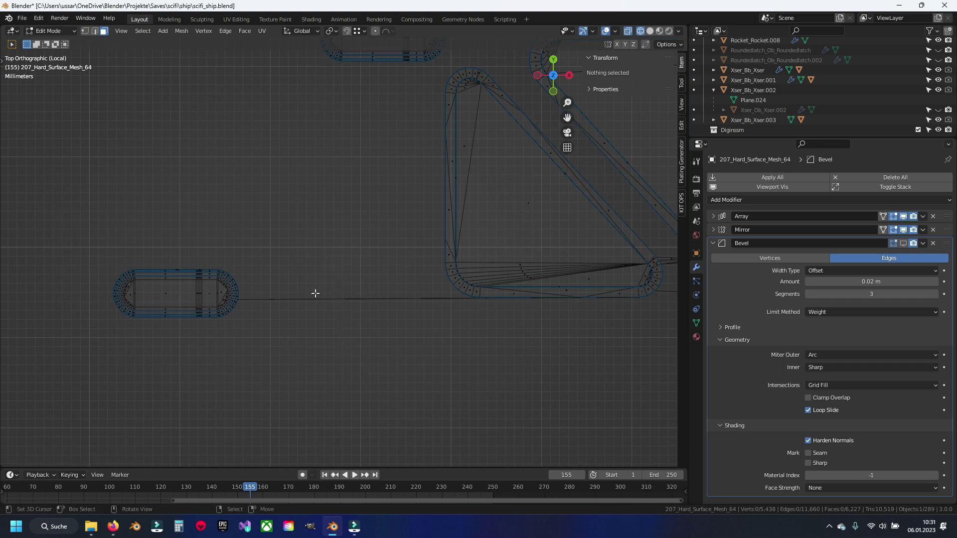
click(351, 298)
key(x)
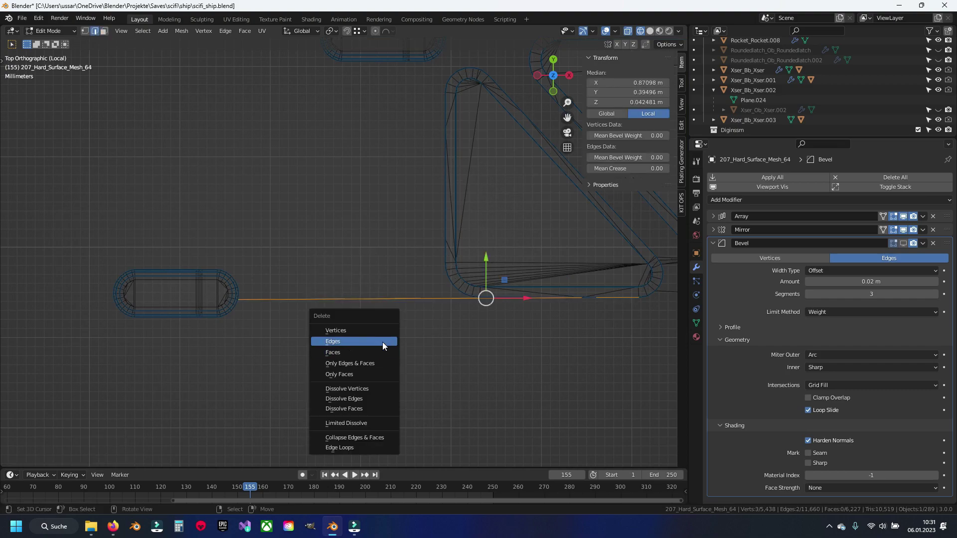
click(384, 341)
Delete the remaining stray edges near the triangular cutout
drag(561, 304, 407, 290)
drag(388, 333, 388, 333)
key(x)
click(388, 332)
scroll(down, 3)
scroll(up, 3)
Delete the loose vertex below the cutouts
drag(265, 293, 203, 293)
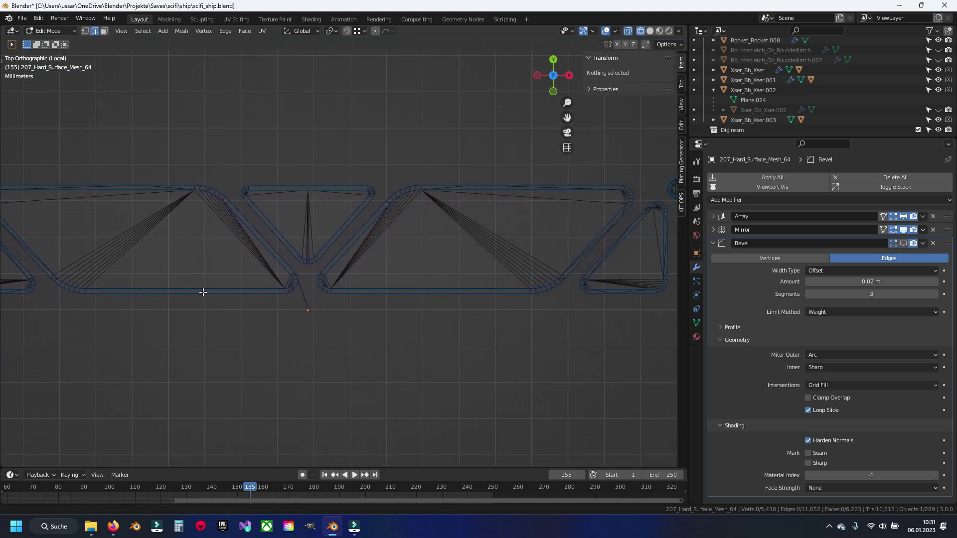
click(307, 311)
key(x)
click(331, 325)
scroll(up, 3)
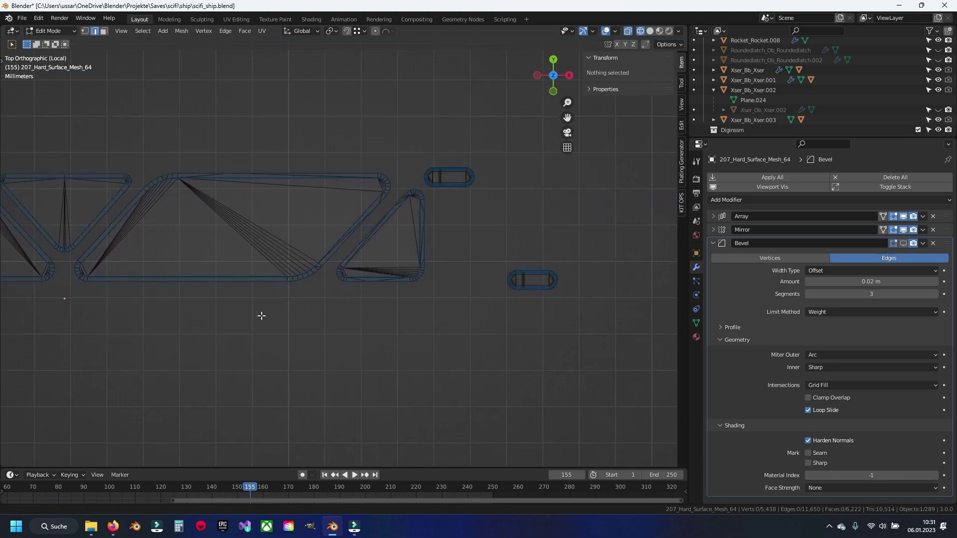
scroll(up, 3)
scroll(down, 3)
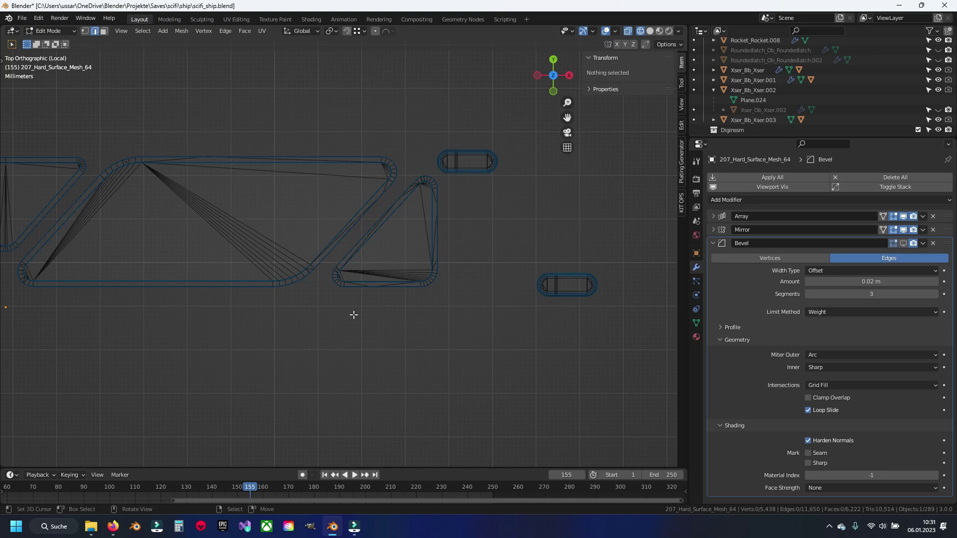
Return to solid shading, reveal the hidden hull part, deselect all, and save scifi_ship.blend
key(shift+z)
key(F3)
key(Escape)
key(alt+h)
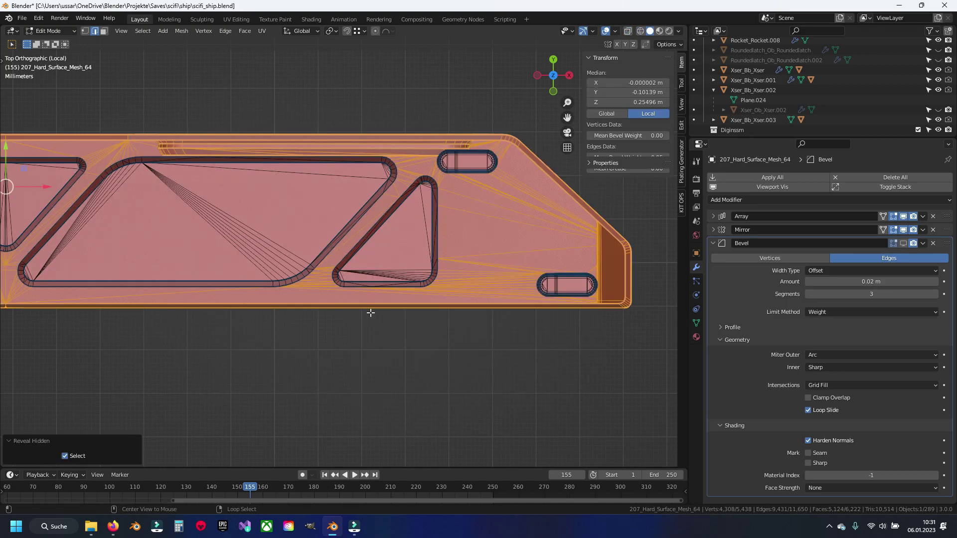
scroll(down, 3)
key(alt+a)
key(ctrl+s)
Hide the linked outer frame again and return to top view
drag(405, 301, 308, 174)
click(307, 174)
key(ctrl+l)
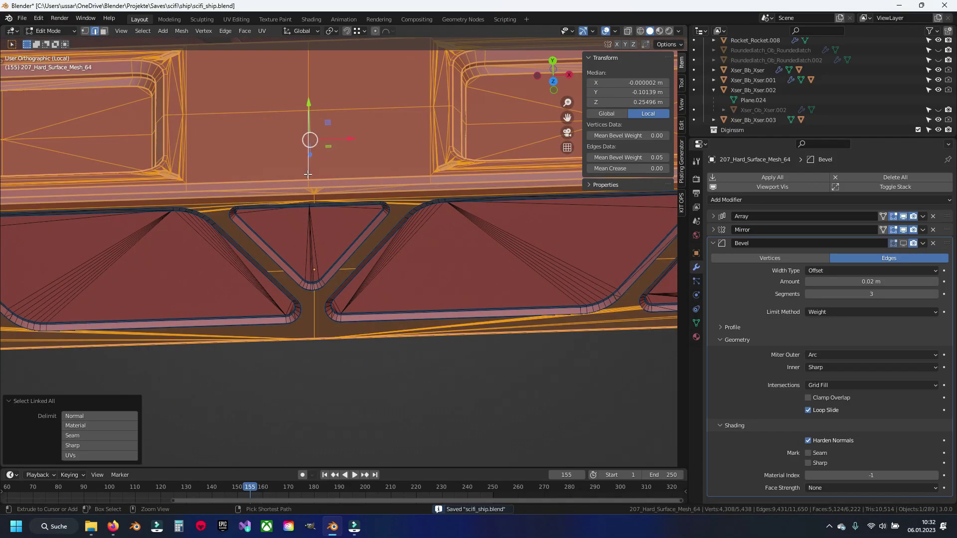
key(h)
key(KP_7)
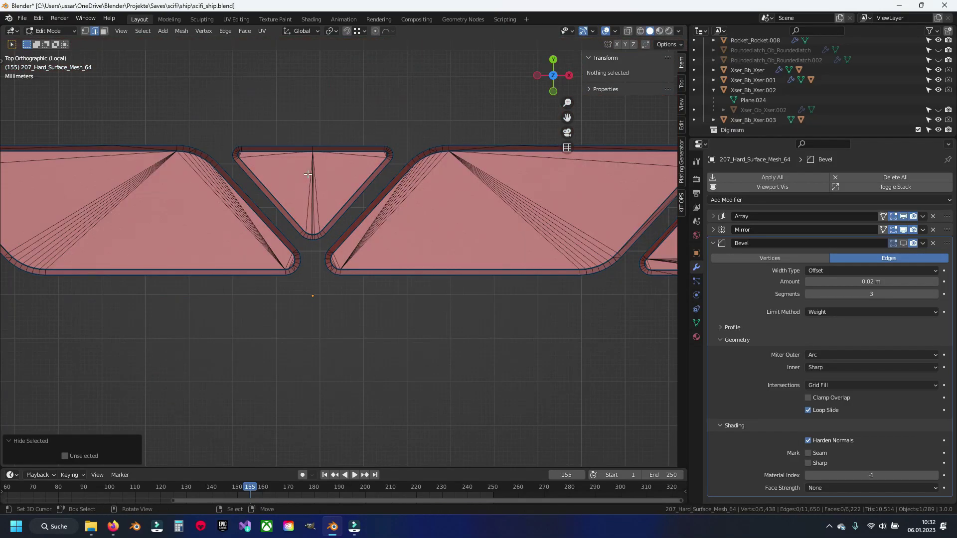
In face select mode, circle-select the central face strips
key(3)
scroll(up, 3)
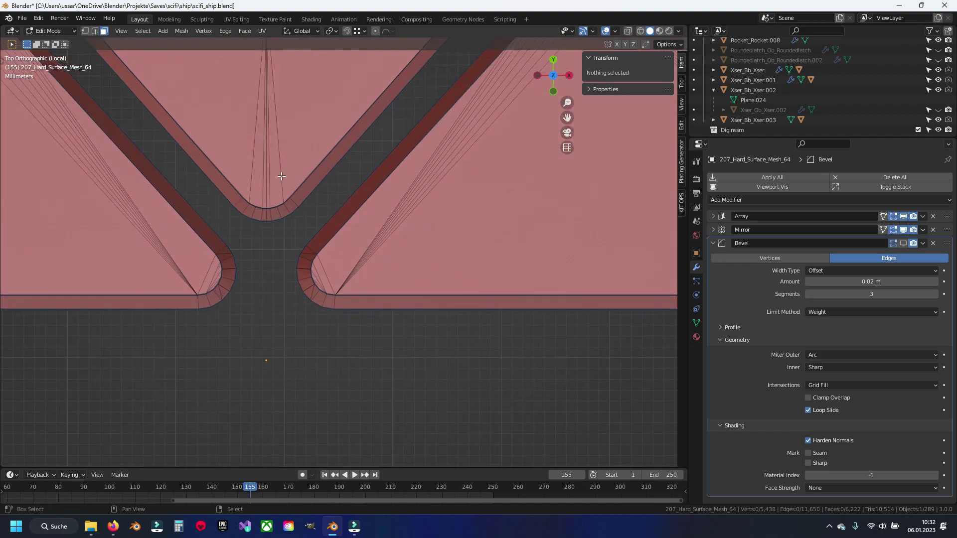
scroll(up, 3)
scroll(up, 3)
scroll(up, 3)
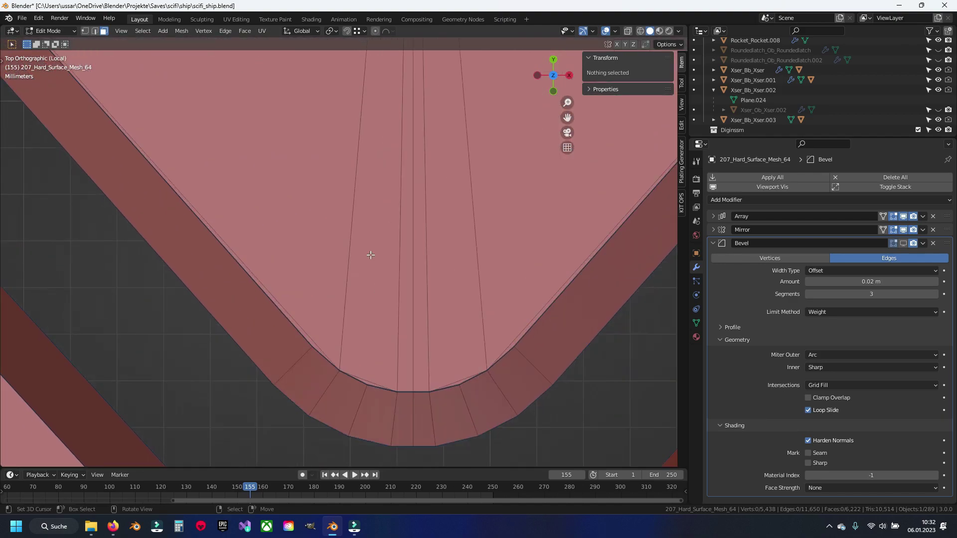
key(c)
drag(369, 257, 439, 205)
Add the bottom-curve face sliver and another face to the selection
scroll(up, 3)
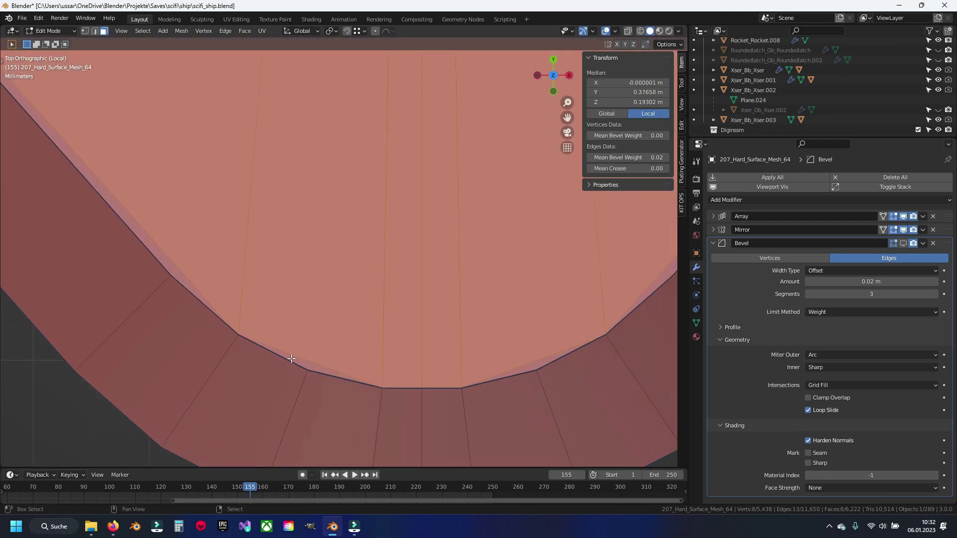
click(506, 378)
click(156, 262)
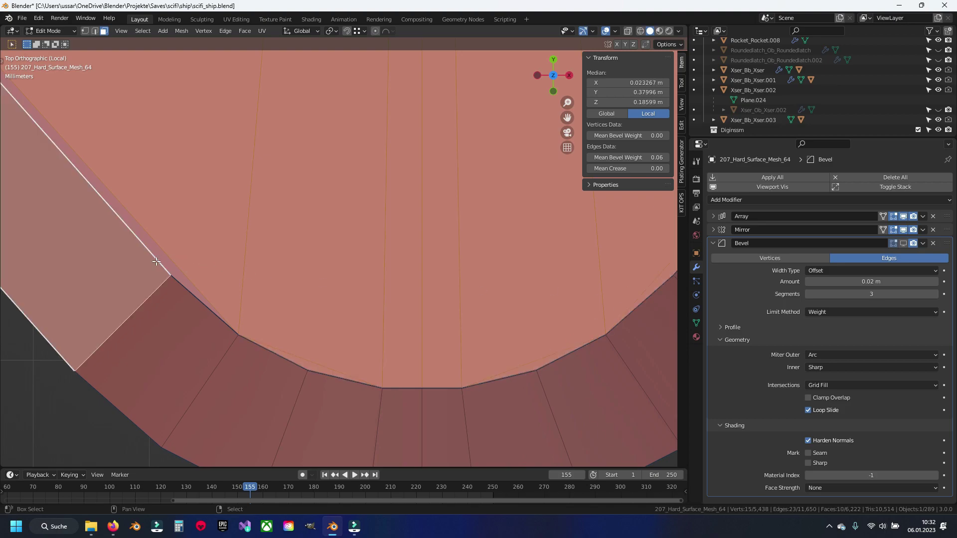
scroll(down, 3)
scroll(up, 3)
scroll(down, 3)
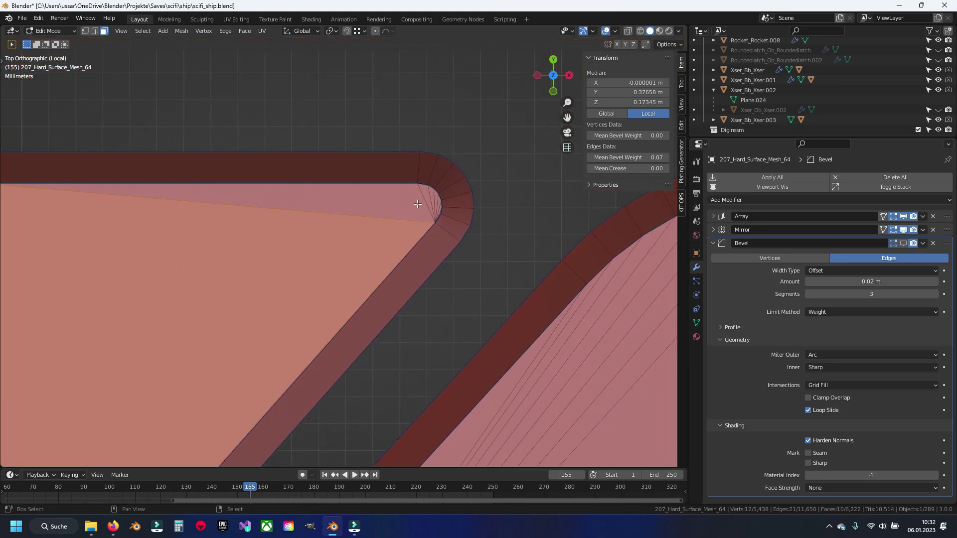
scroll(up, 3)
Add the rounded-corner face and the thin corner face to the selection
key(c)
click(414, 240)
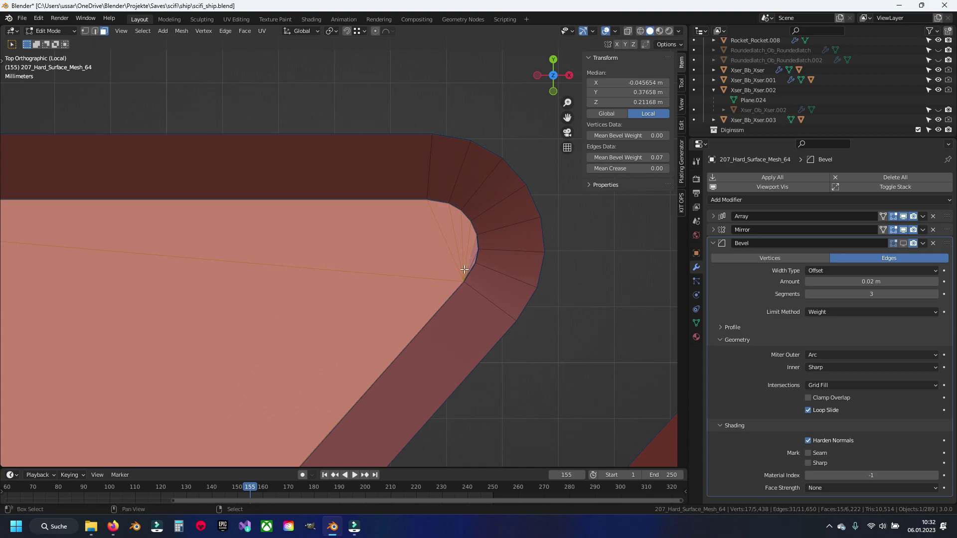
scroll(up, 3)
click(387, 334)
scroll(down, 3)
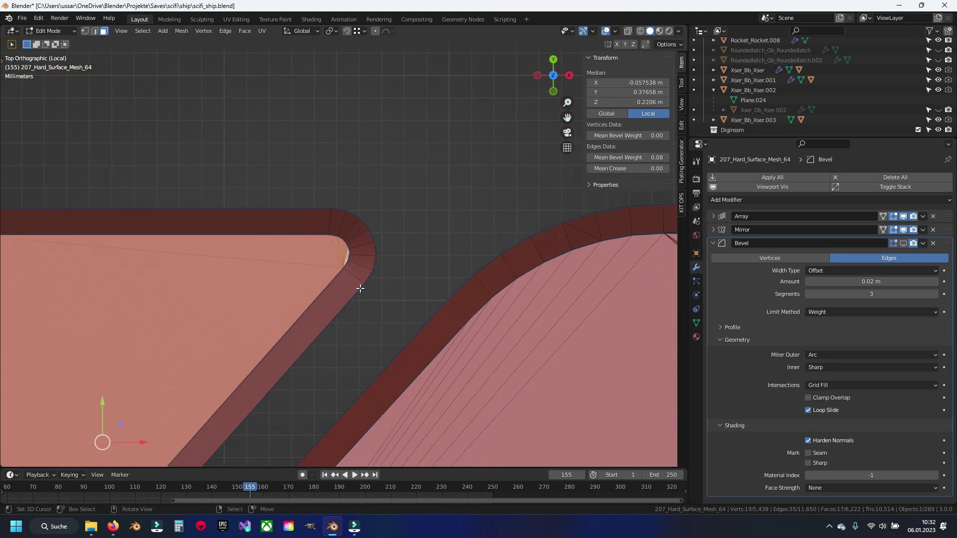
scroll(up, 3)
scroll(down, 3)
scroll(up, 3)
Select the fan faces between the outermost sliver and the large face, then clear the selection
click(273, 359)
click(227, 359)
drag(231, 293, 407, 265)
key(alt+a)
Circle-select the large face with its fan faces and faces at other bevelled corners
scroll(down, 3)
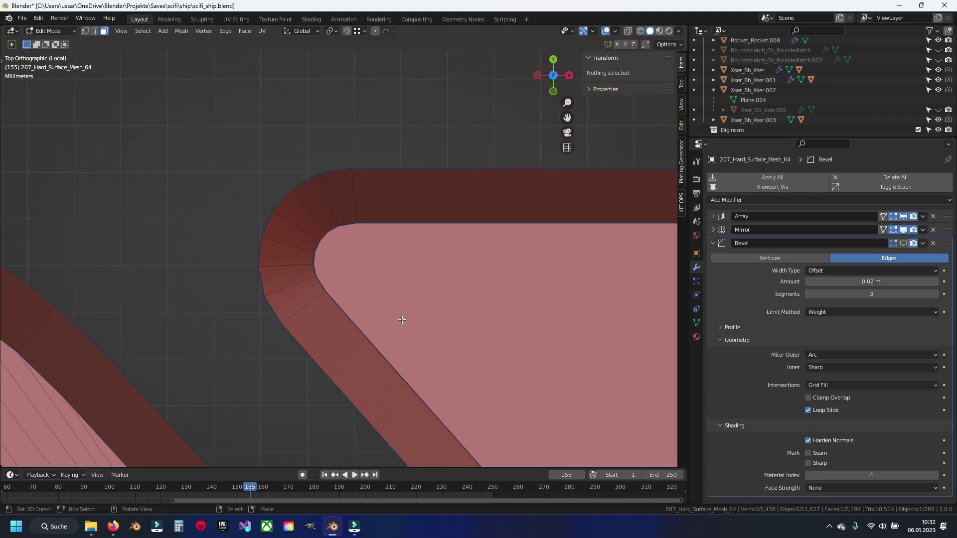
scroll(down, 3)
scroll(up, 3)
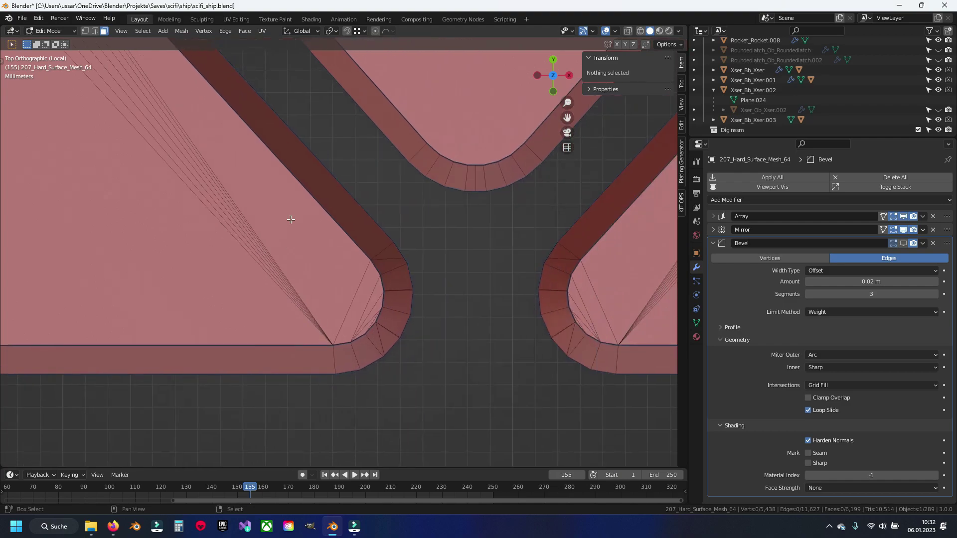
scroll(up, 3)
scroll(up, 3)
key(c)
drag(369, 339, 128, 271)
drag(129, 271, 358, 273)
drag(358, 274, 312, 199)
drag(239, 171, 278, 306)
key(Escape)
Bring the neighbouring bevelled panels into view and select a triangular panel face
scroll(down, 3)
drag(277, 306, 336, 267)
scroll(down, 3)
scroll(up, 3)
scroll(up, 3)
key(c)
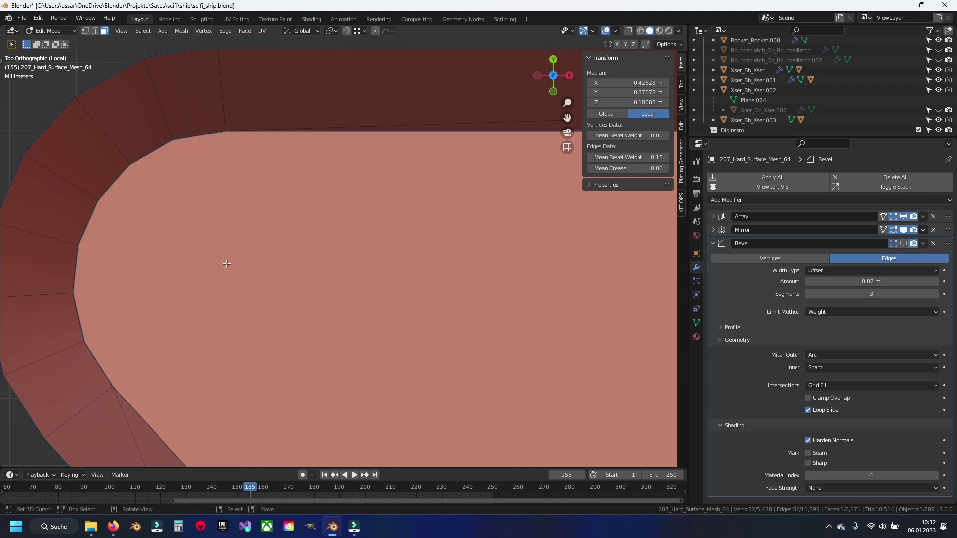
scroll(down, 3)
drag(292, 299, 349, 279)
scroll(down, 3)
click(406, 258)
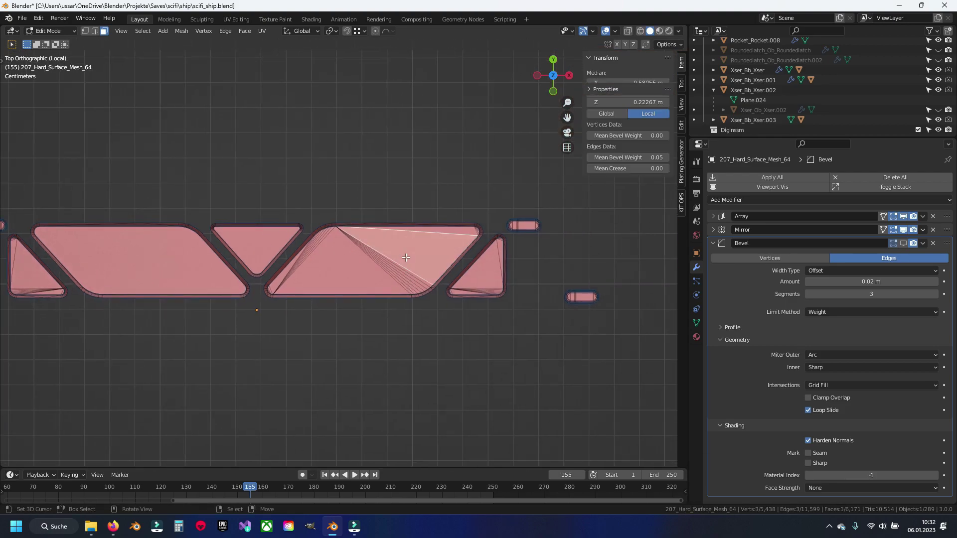
Delete the linked panels on the right half of the hull
drag(384, 199, 603, 349)
key(ctrl+l)
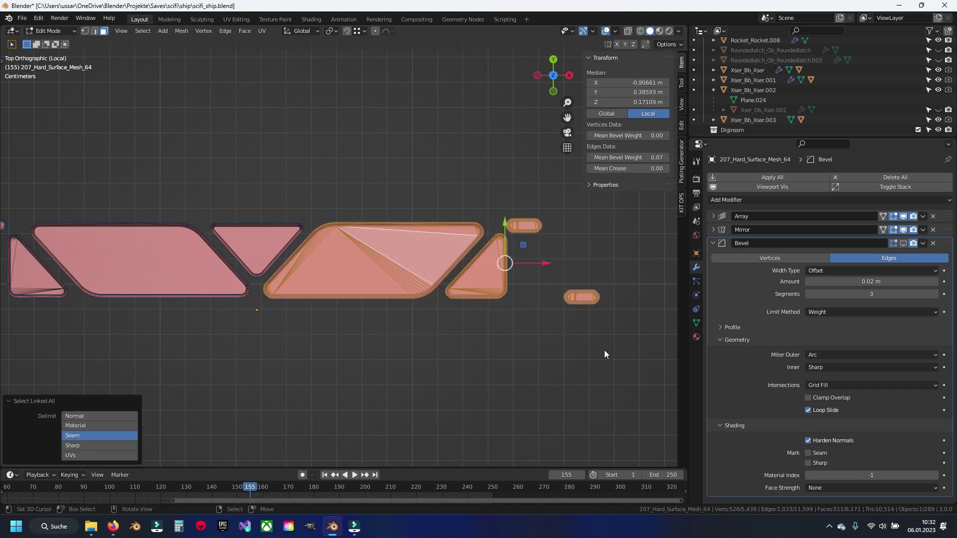
key(x)
key(Up)
key(Return)
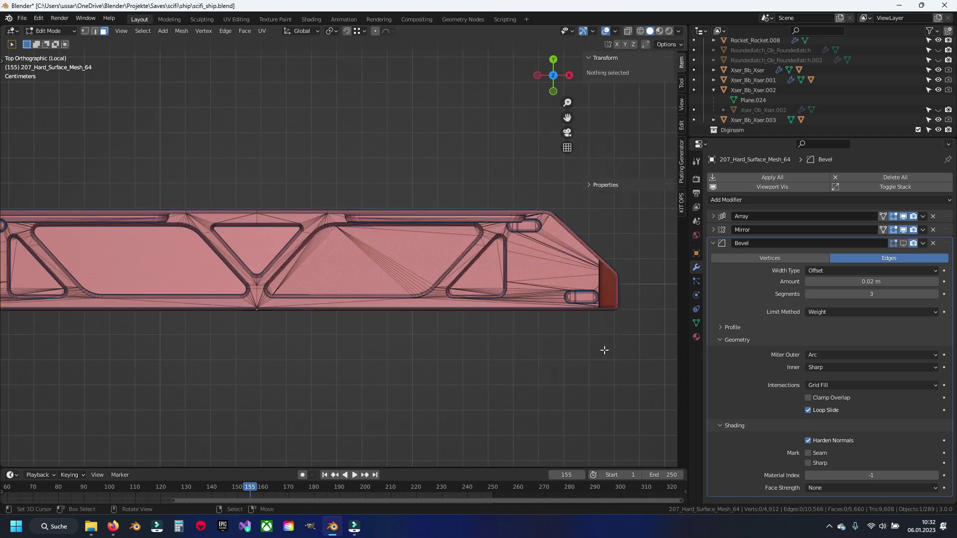
Hide the linked central triangle geometry
drag(366, 313, 404, 315)
click(306, 245)
key(ctrl+l)
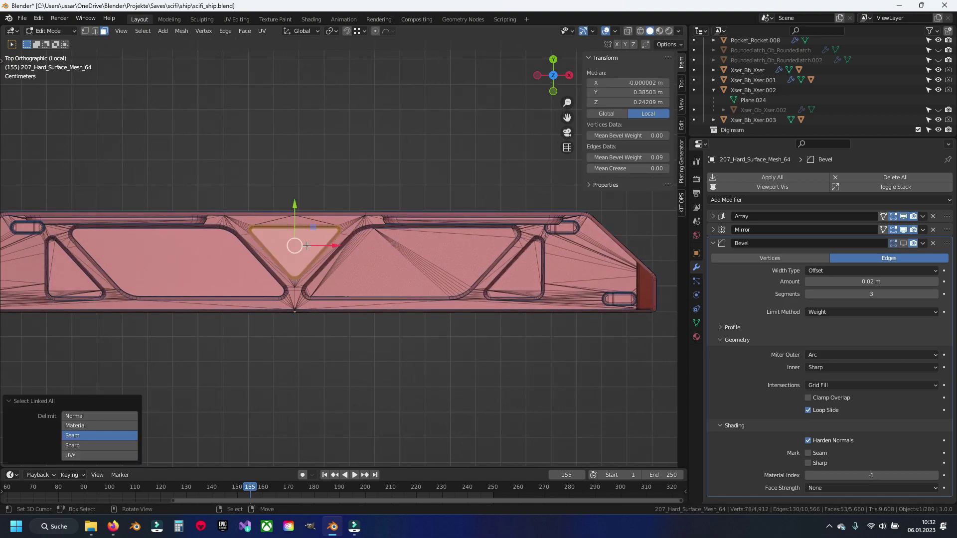
key(h)
click(306, 246)
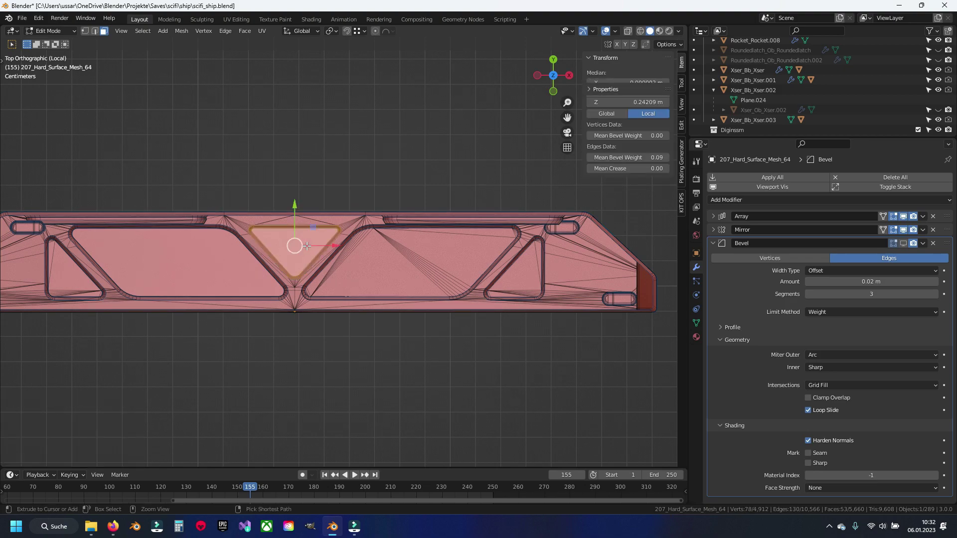
In wireframe vertex mode, delete all vertices right of the centre line
scroll(up, 3)
drag(478, 373, 354, 273)
key(alt+a)
key(1)
scroll(down, 3)
key(shift+z)
scroll(down, 3)
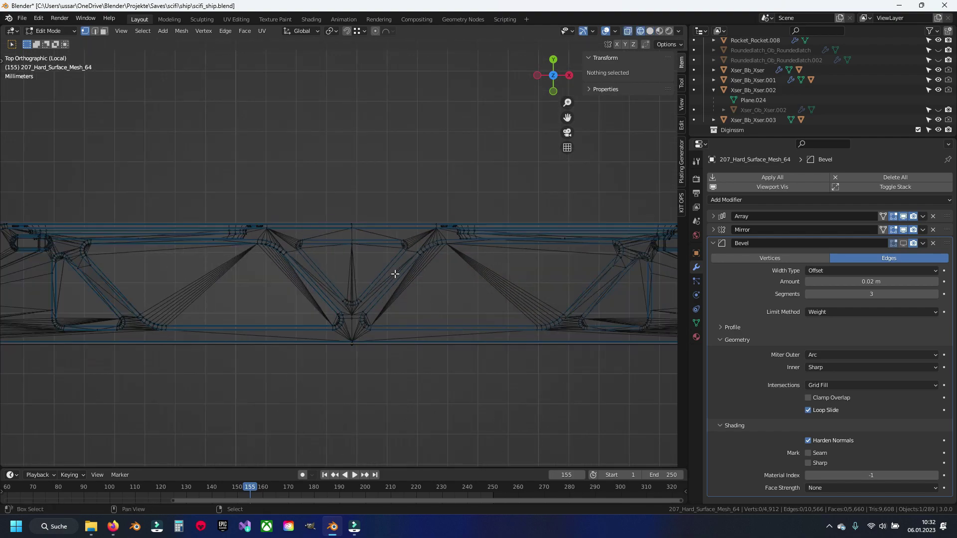
drag(395, 271, 229, 85)
drag(229, 85, 609, 327)
key(x)
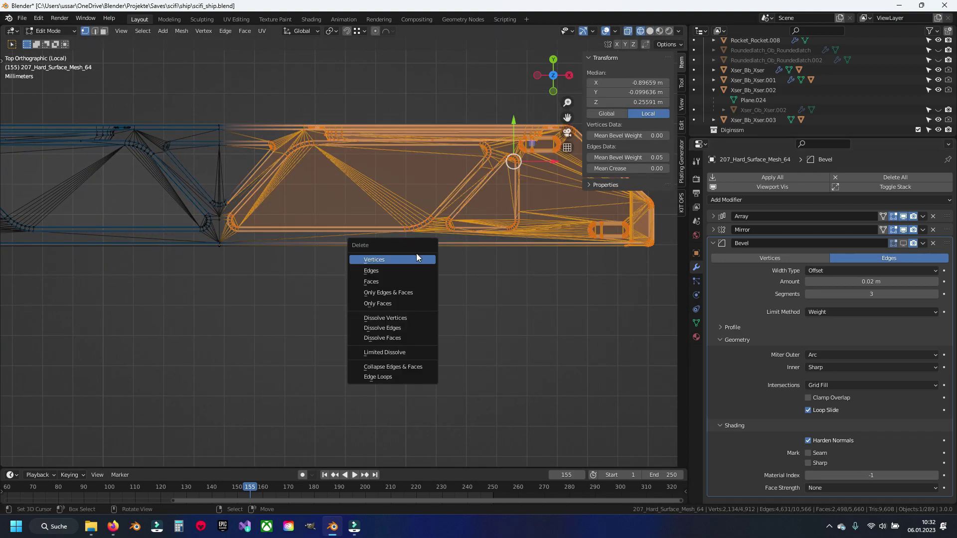
click(417, 255)
Delete a leftover linked piece, checking from top view
drag(324, 239, 349, 286)
key(KP_7)
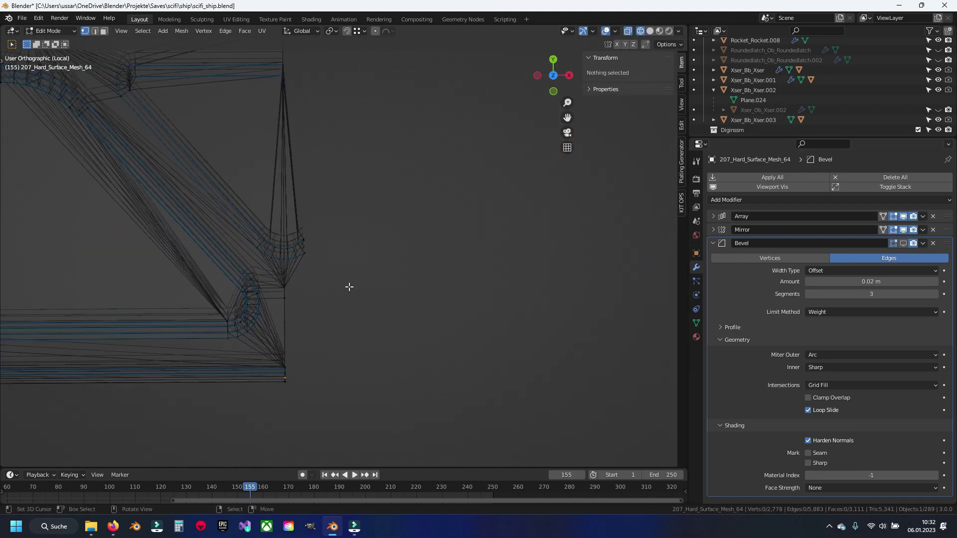
scroll(up, 3)
scroll(up, 3)
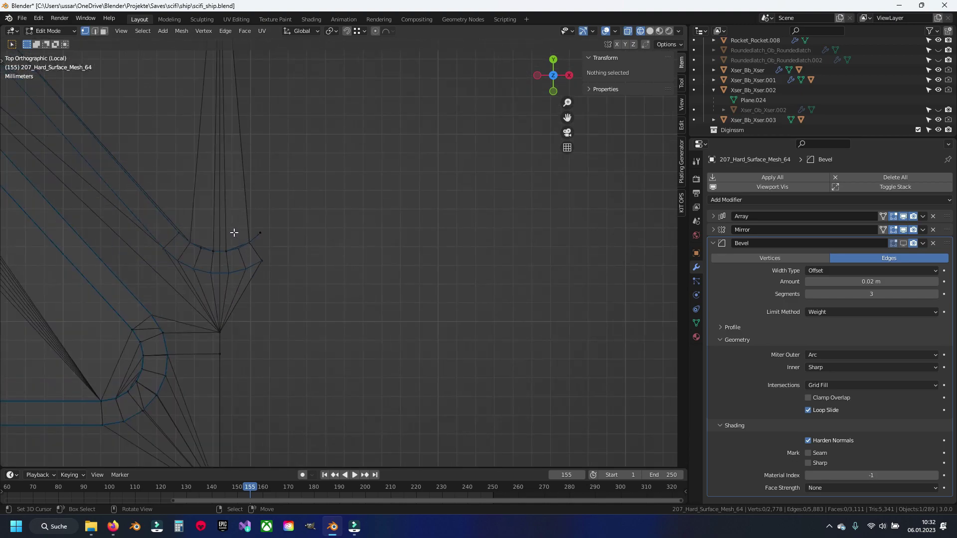
key(l)
key(x)
click(331, 248)
Delete the stray vertices and return to solid shading
scroll(down, 3)
drag(321, 220, 346, 295)
click(346, 295)
key(x)
click(399, 304)
key(shift+z)
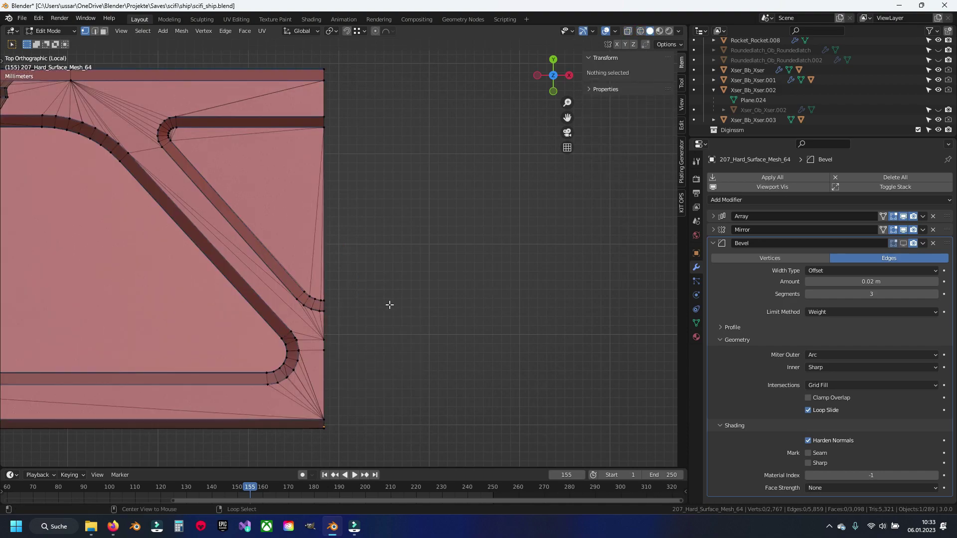
Reveal the hidden central triangle and join its centre vertices with an edge along the centre line
key(alt+h)
key(alt+a)
key(ctrl+s)
scroll(up, 3)
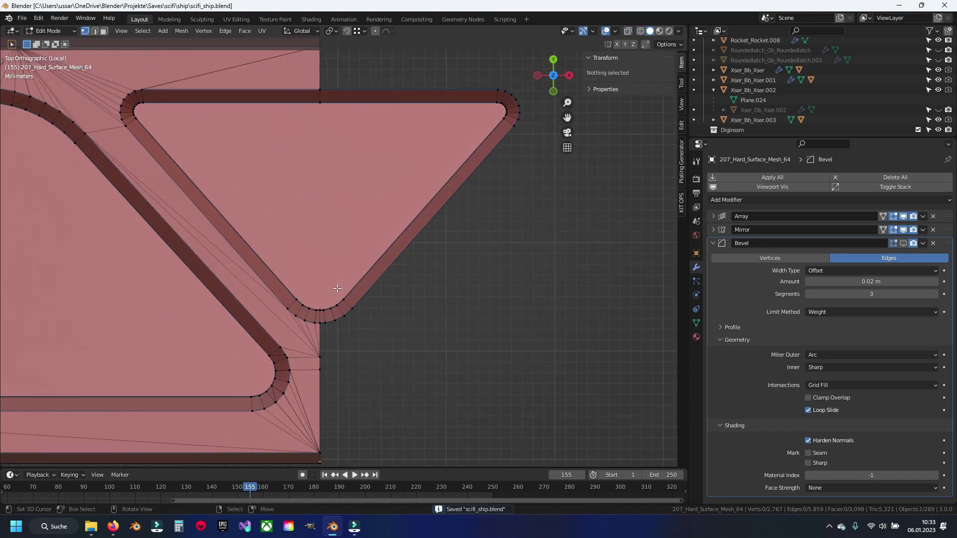
click(320, 107)
scroll(up, 3)
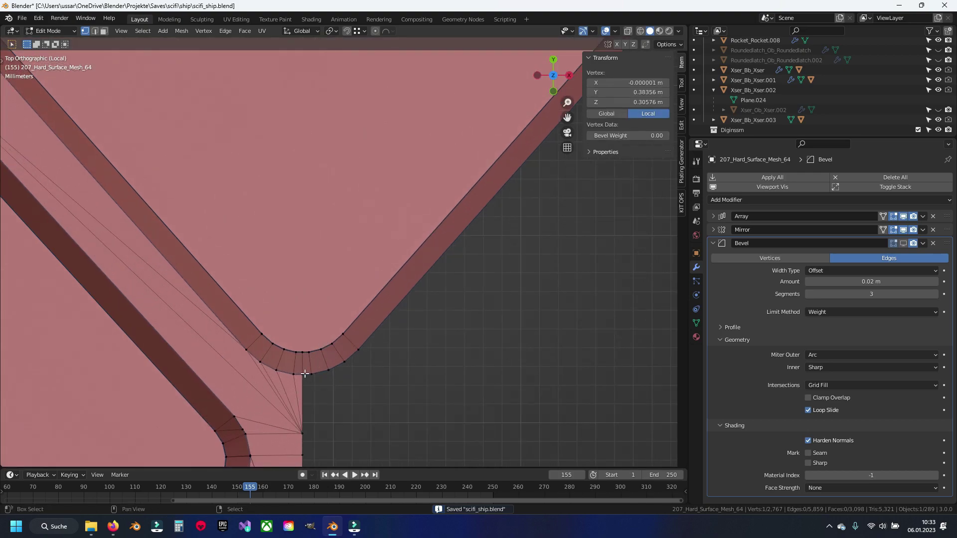
key(j)
key(alt+a)
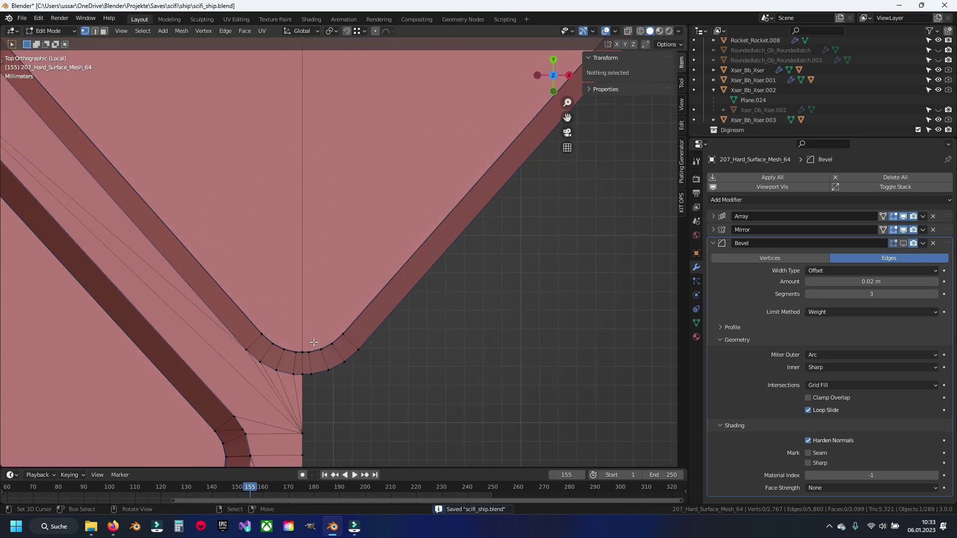
Delete the triangle's right-side bevel-corner vertices
drag(562, 99, 303, 375)
scroll(down, 3)
scroll(up, 3)
drag(413, 179, 567, 302)
key(x)
click(447, 293)
Delete the remaining right corner vertices of the triangle and save scifi_ship.blend
drag(519, 174, 570, 233)
key(x)
click(571, 233)
scroll(up, 3)
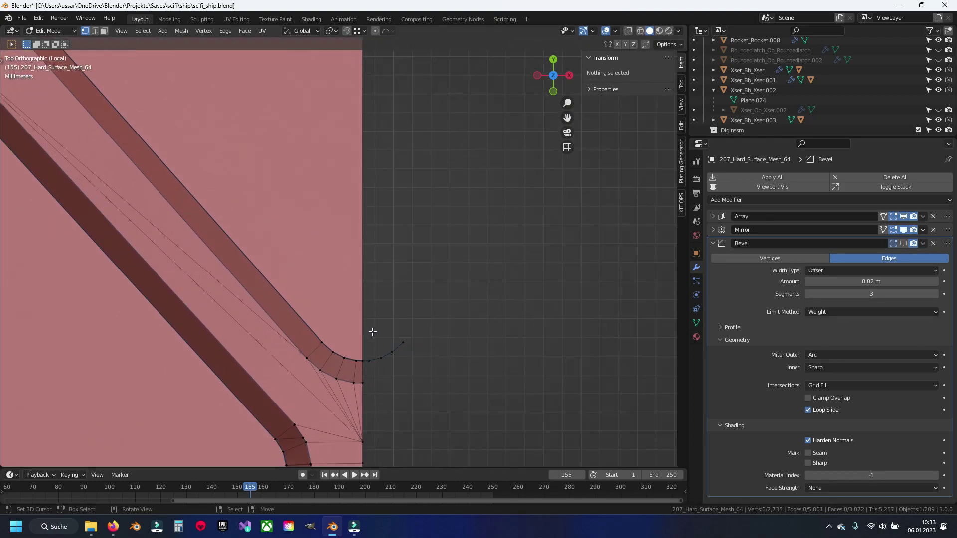
scroll(up, 3)
key(b)
drag(370, 353, 458, 374)
click(458, 374)
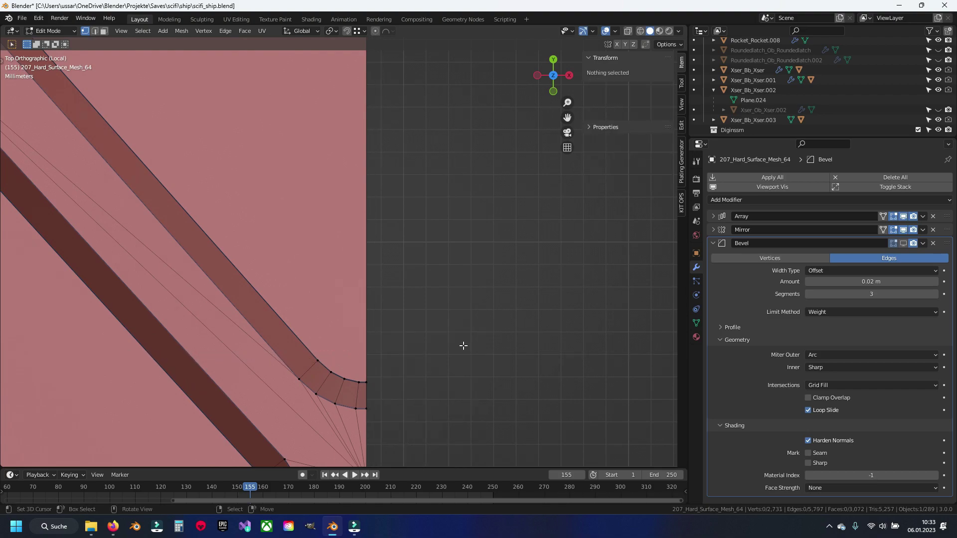
scroll(down, 3)
key(ctrl+s)
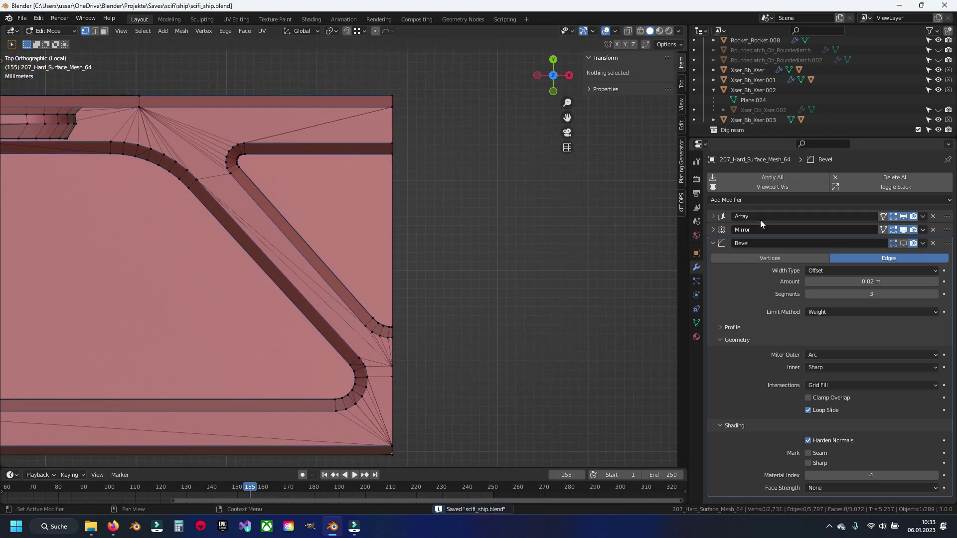
Expand the existing Mirror modifier, angle the view, and select the centre-line vertex
click(714, 228)
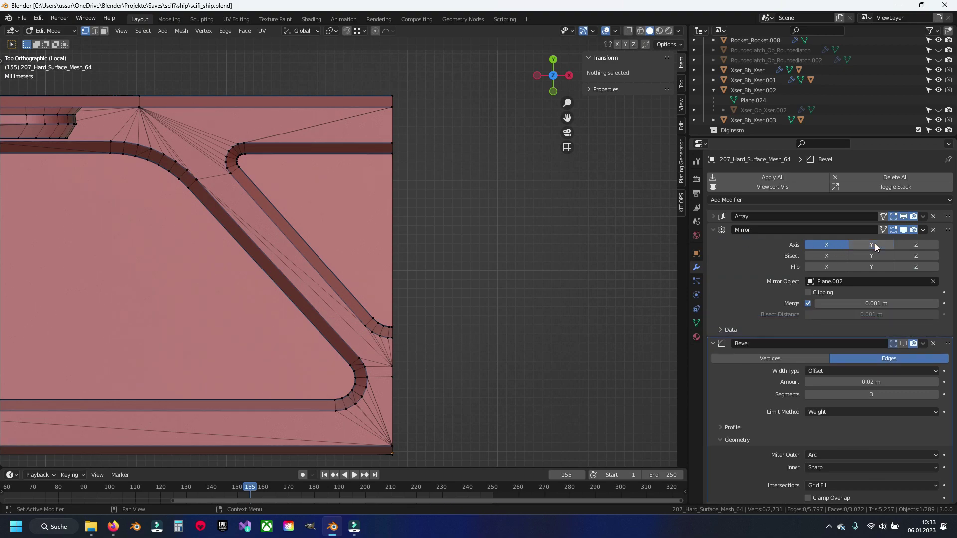
scroll(down, 3)
scroll(down, 3)
scroll(up, 3)
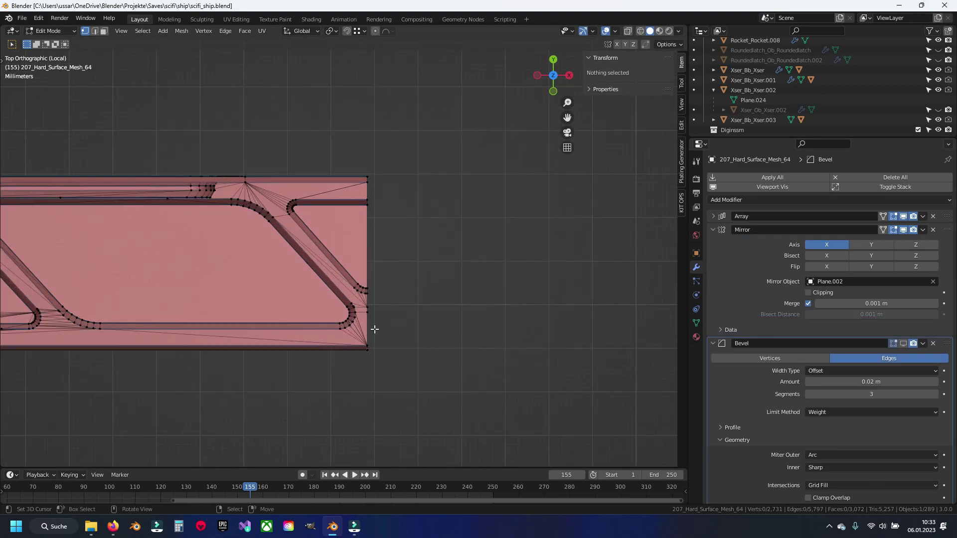
drag(371, 365, 327, 264)
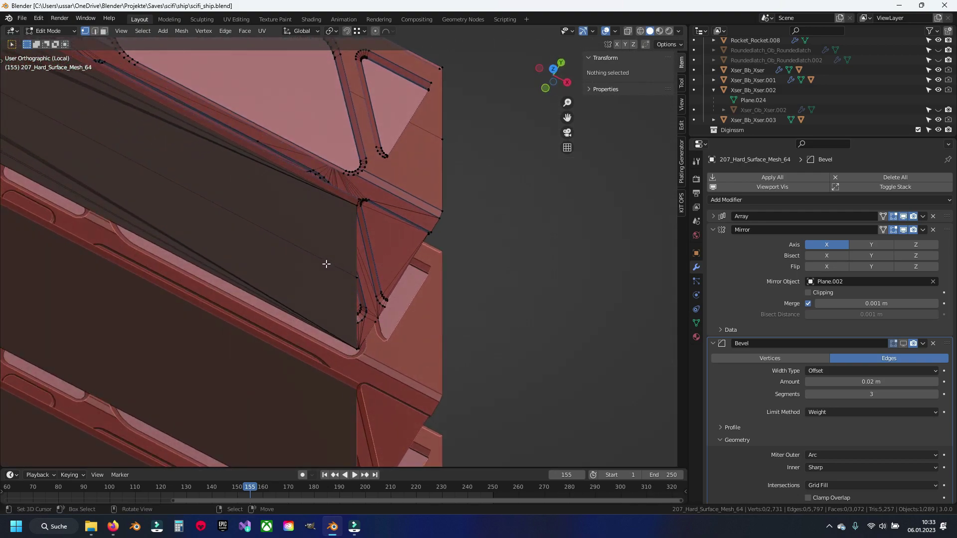
click(356, 277)
Snap the 3D cursor to the selected centre-line vertex, return to Object Mode and save
key(shift+s)
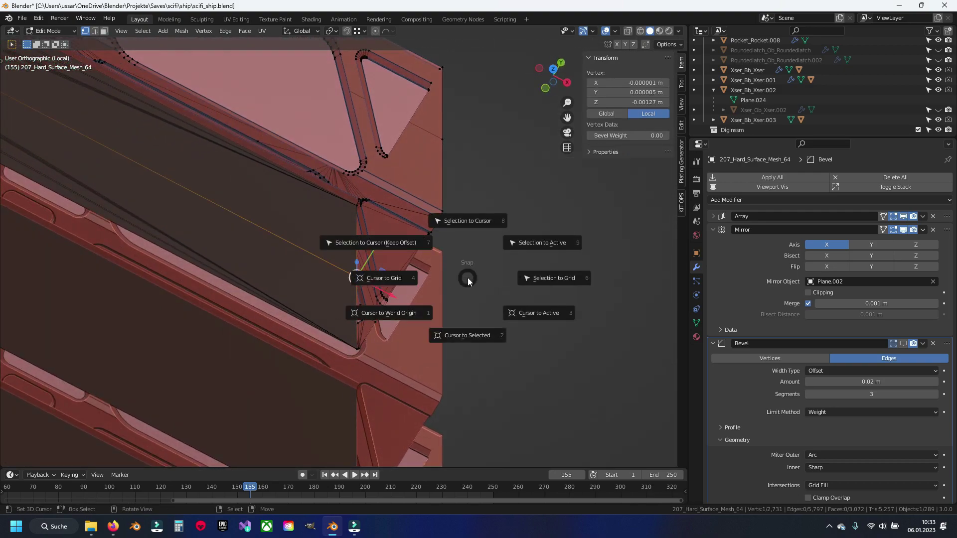
click(492, 271)
scroll(down, 3)
scroll(up, 3)
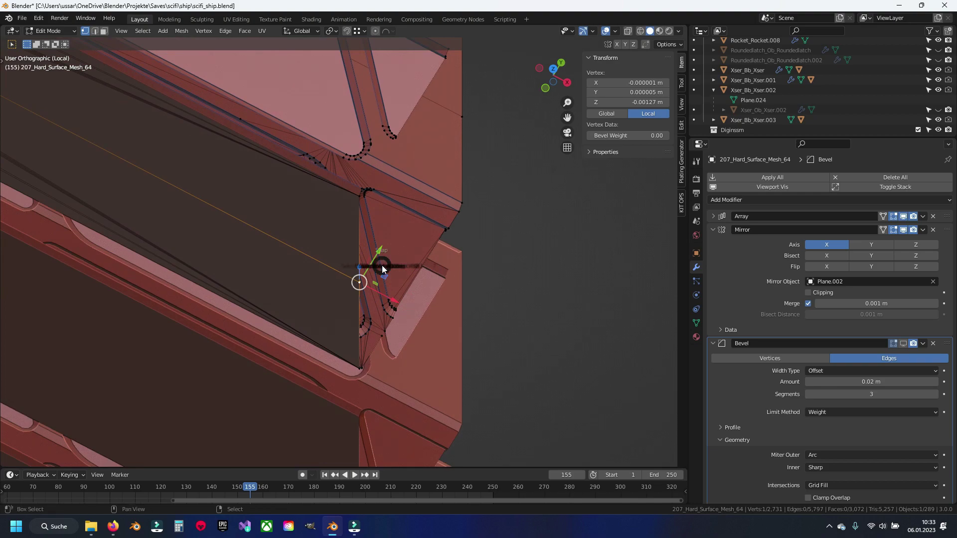
key(shift+s)
click(381, 322)
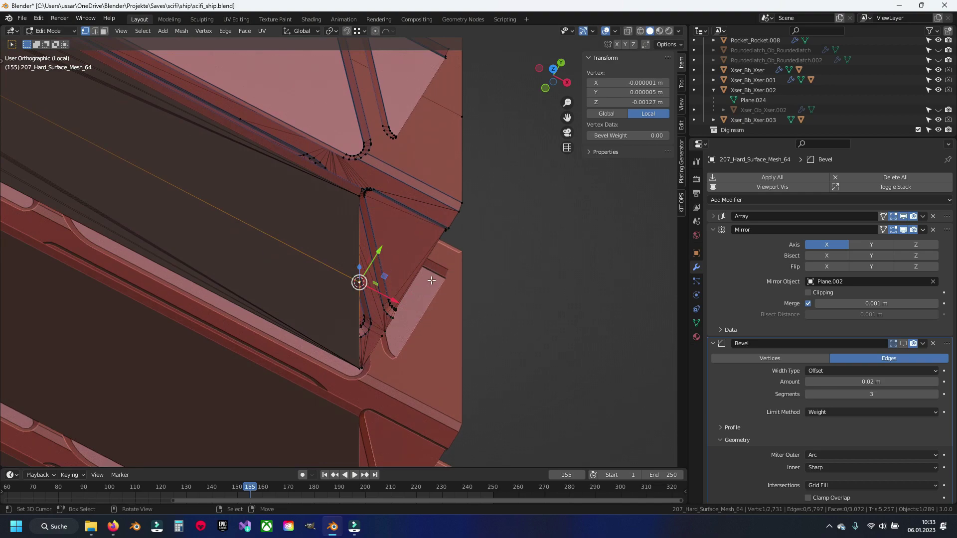
key(Tab)
key(ctrl+s)
Set the object's origin to the 3D cursor and collapse the Mirror and Bevel modifier panels
key(q)
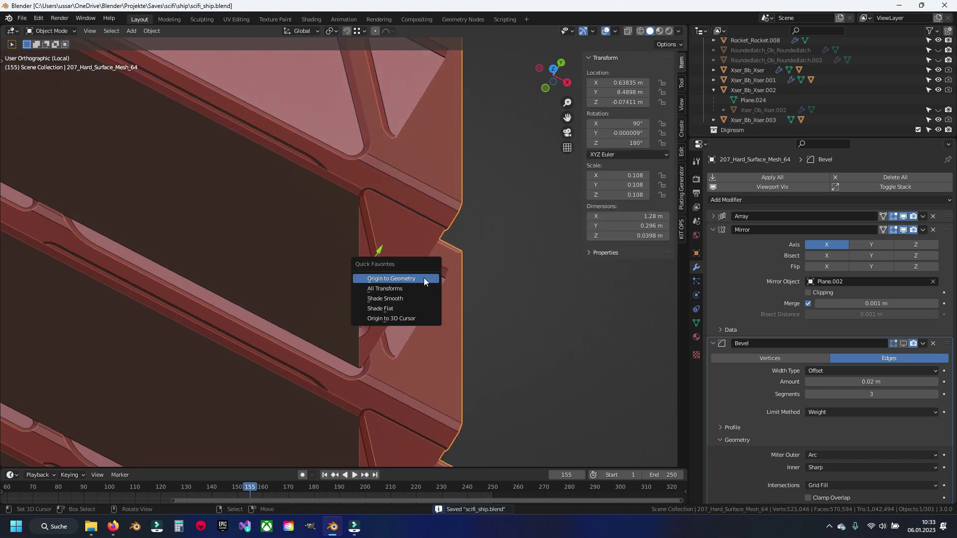
click(414, 319)
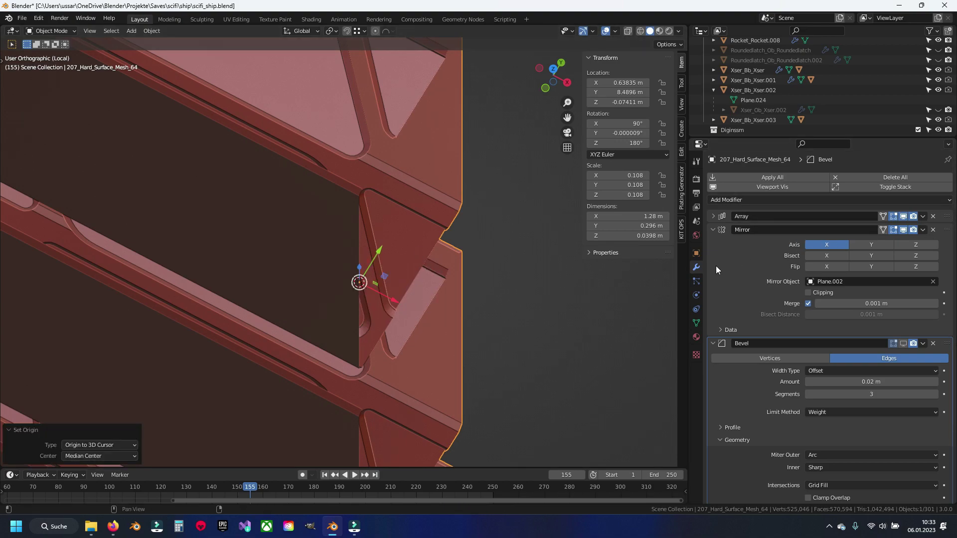
click(711, 230)
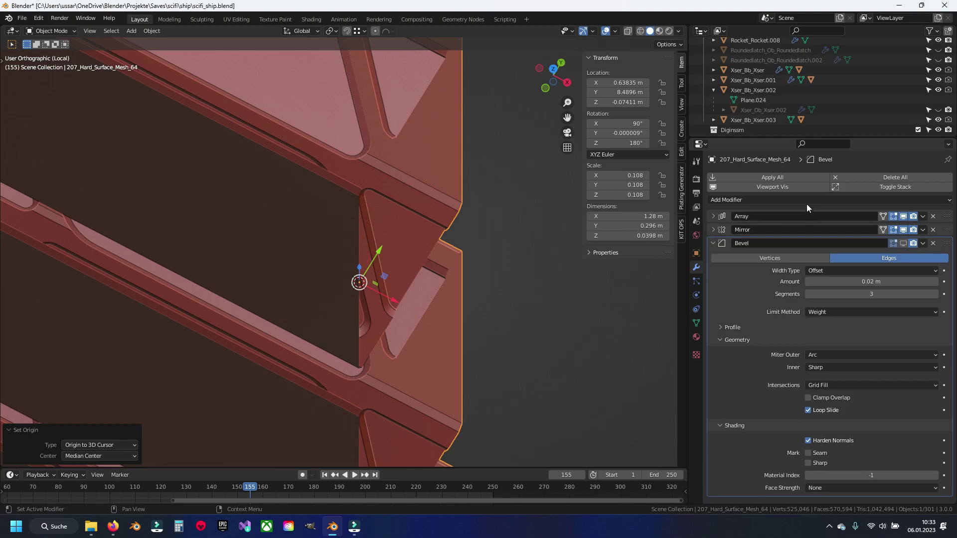
click(712, 242)
Add a Mirror.001 modifier to restore the full 2.55 m panel
click(762, 199)
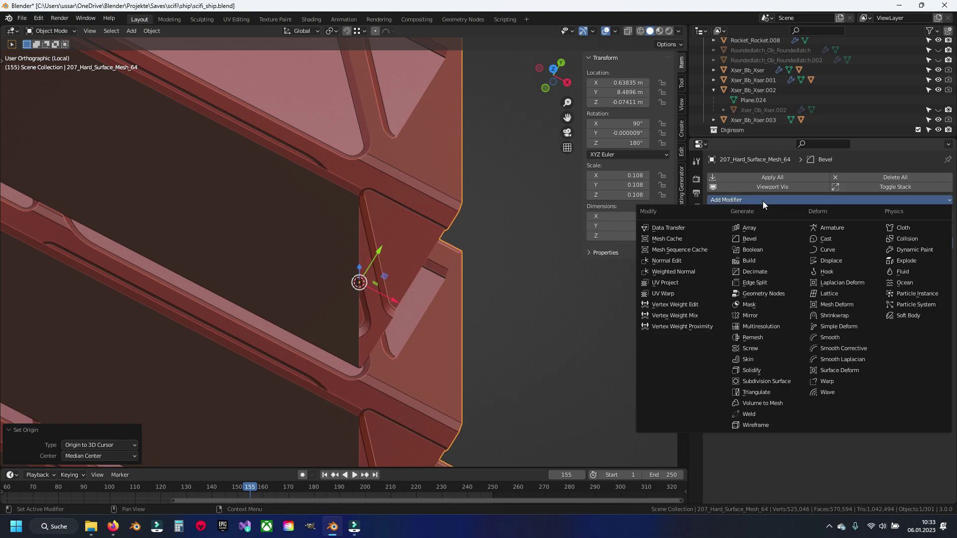
click(757, 314)
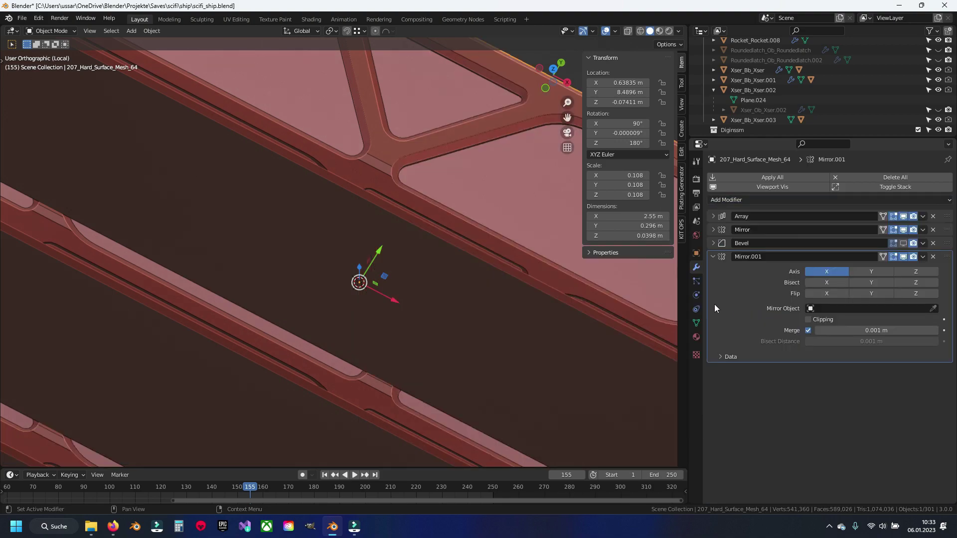
key(KP_Decimal)
drag(405, 215, 359, 241)
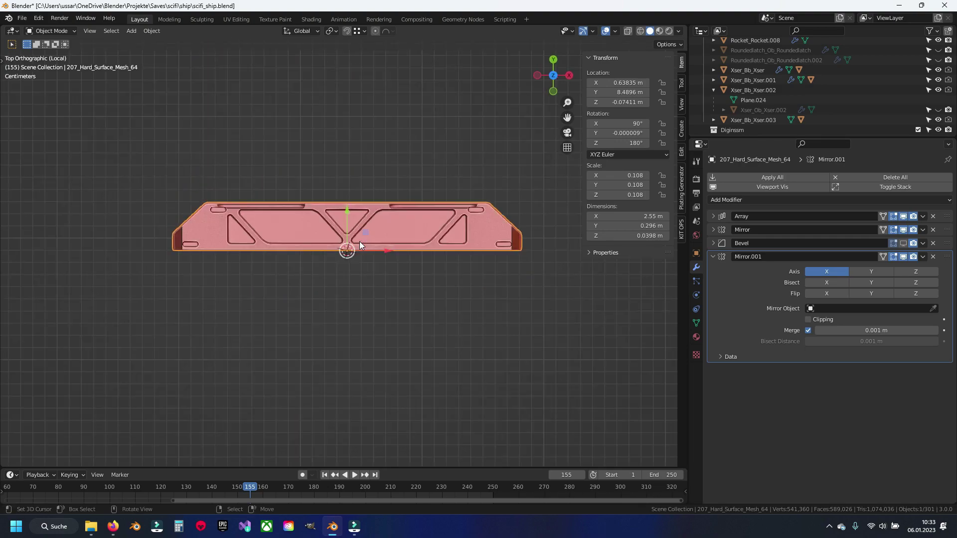
key(Tab)
scroll(up, 3)
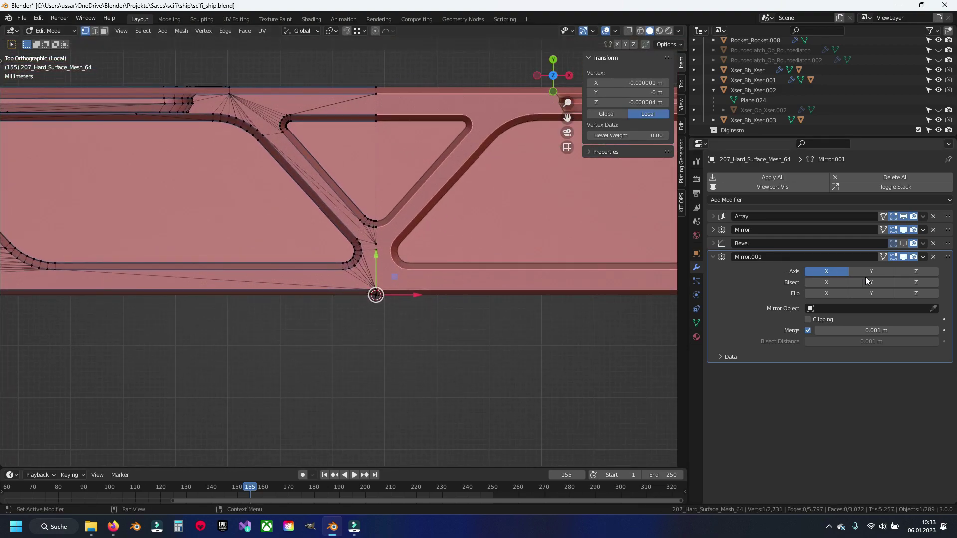